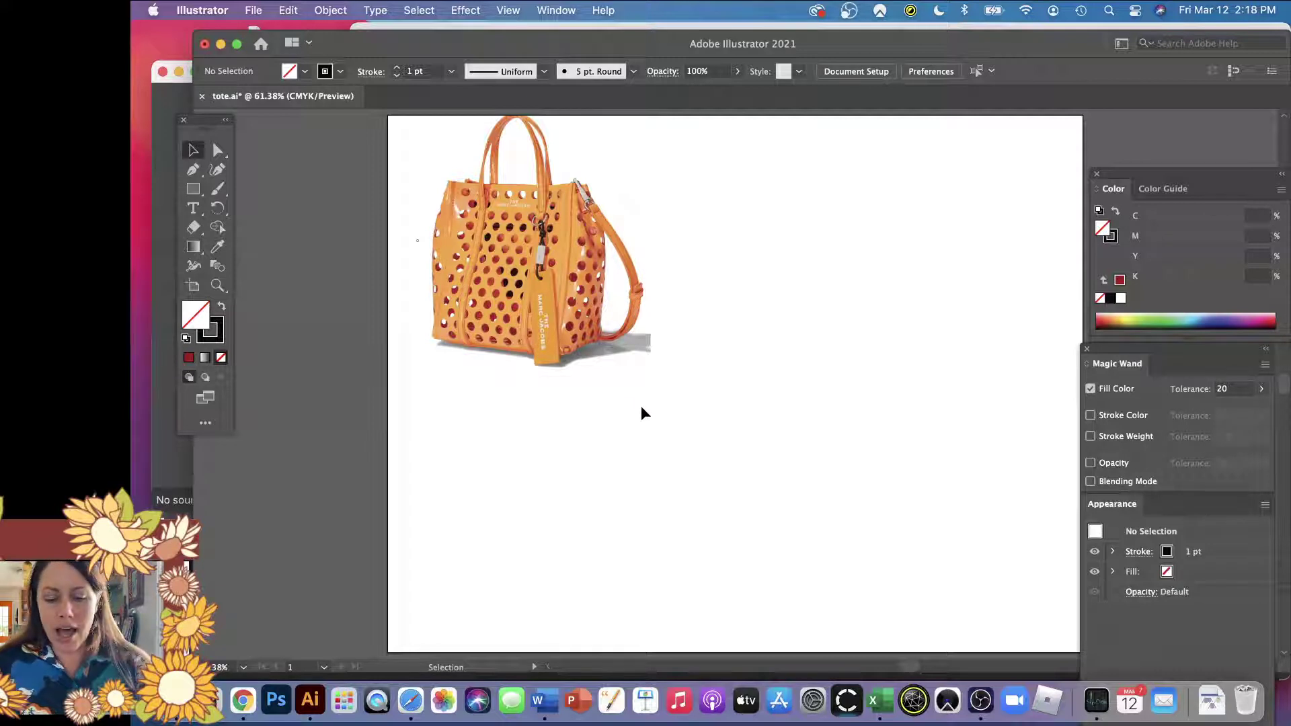
# - Draw a straight Pen line about 1.98 in long along the bag's front bottom edge and move it below the photo
pyautogui.press('p')
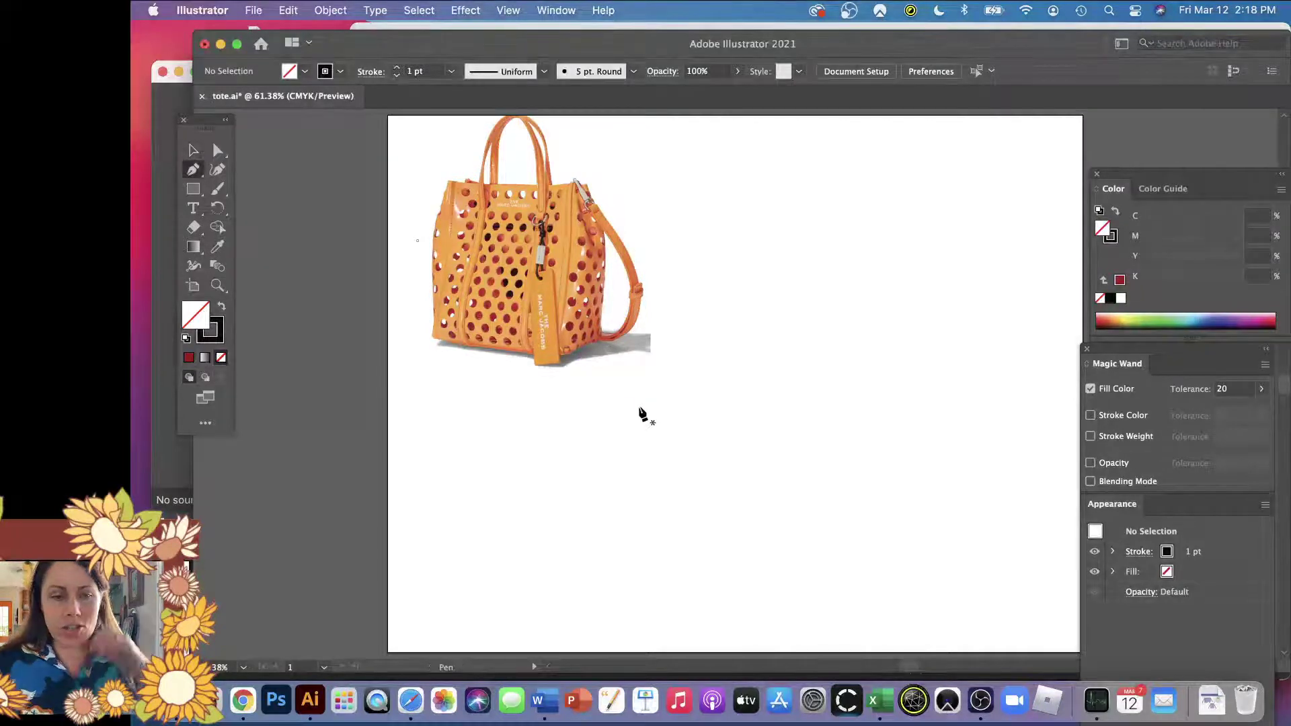
pyautogui.click(431, 337)
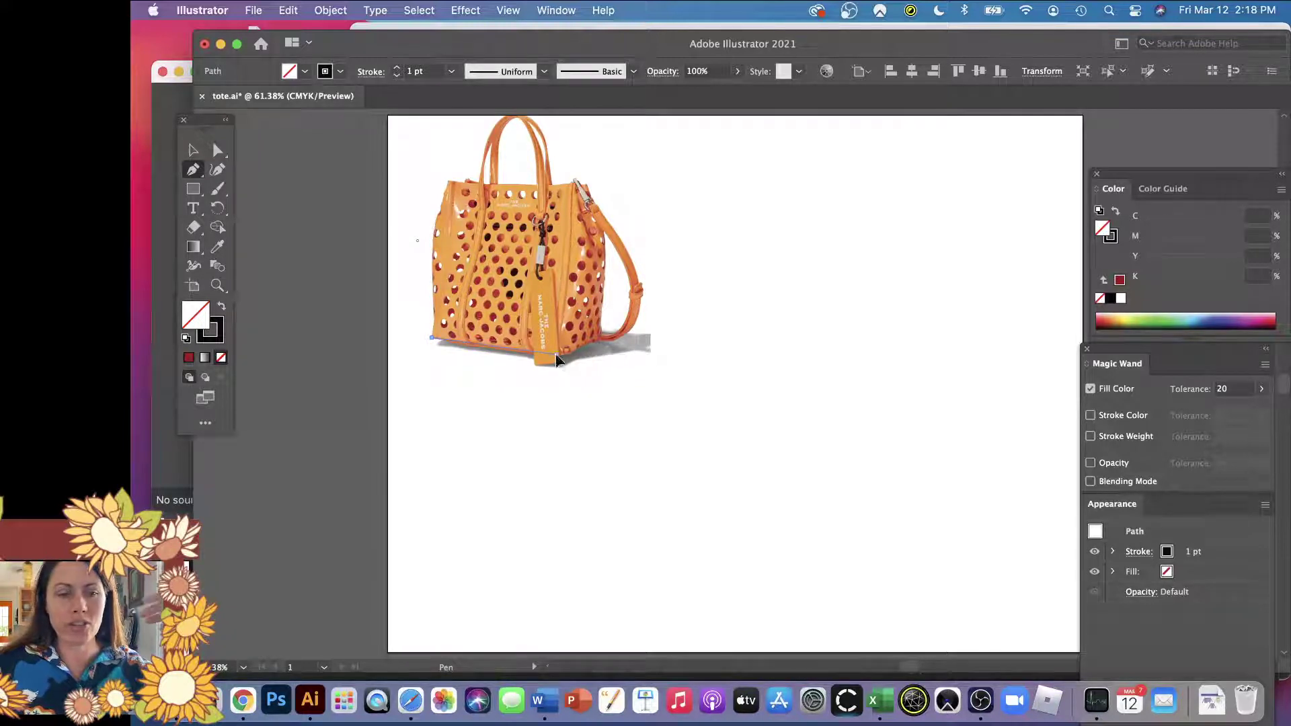
pyautogui.click(556, 353)
pyautogui.click(189, 153)
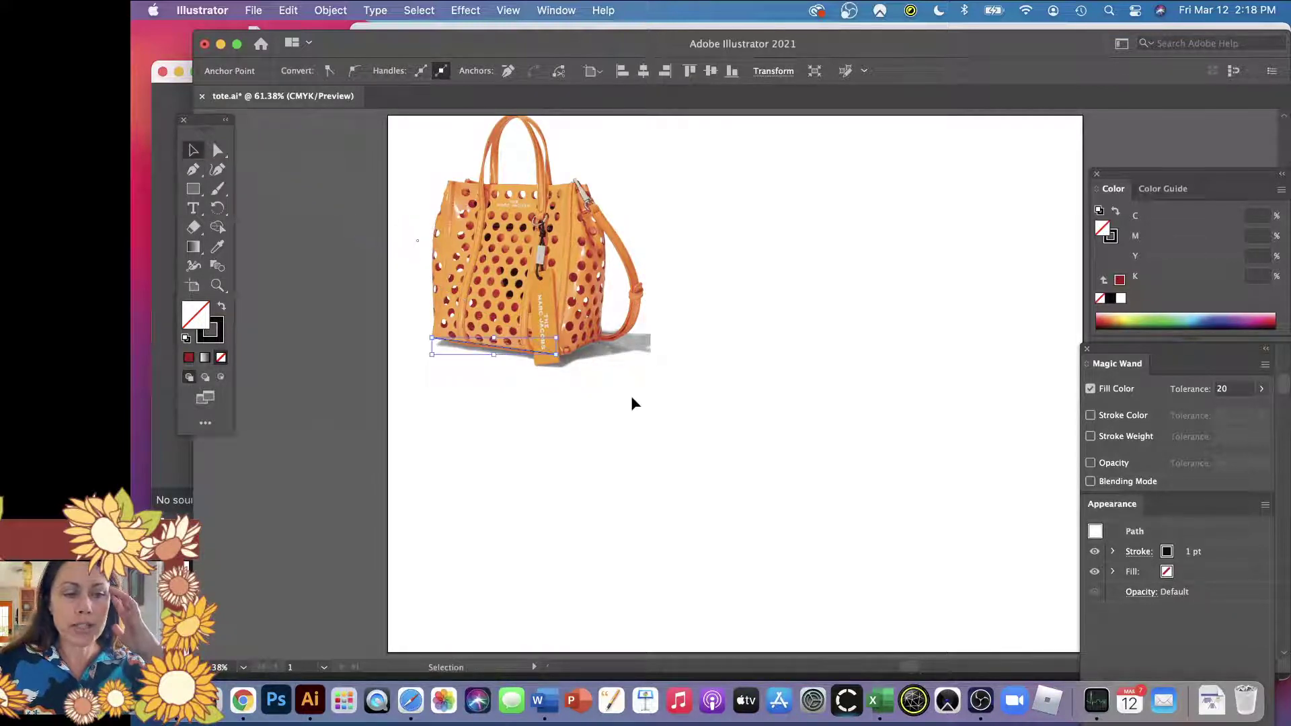
pyautogui.moveTo(541, 350); pyautogui.dragTo(534, 449)
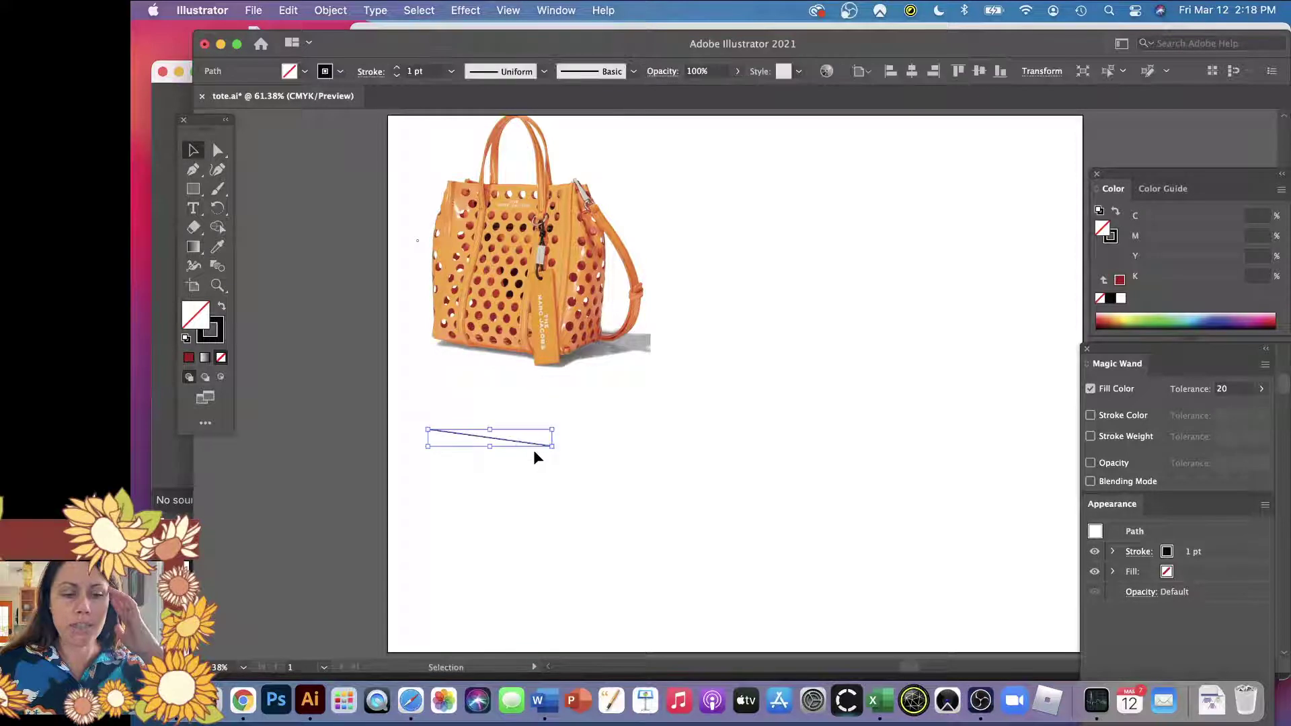
# - Show the Info readout and the Document Info for Objects to measure the selected line's path length
pyautogui.click(557, 10)
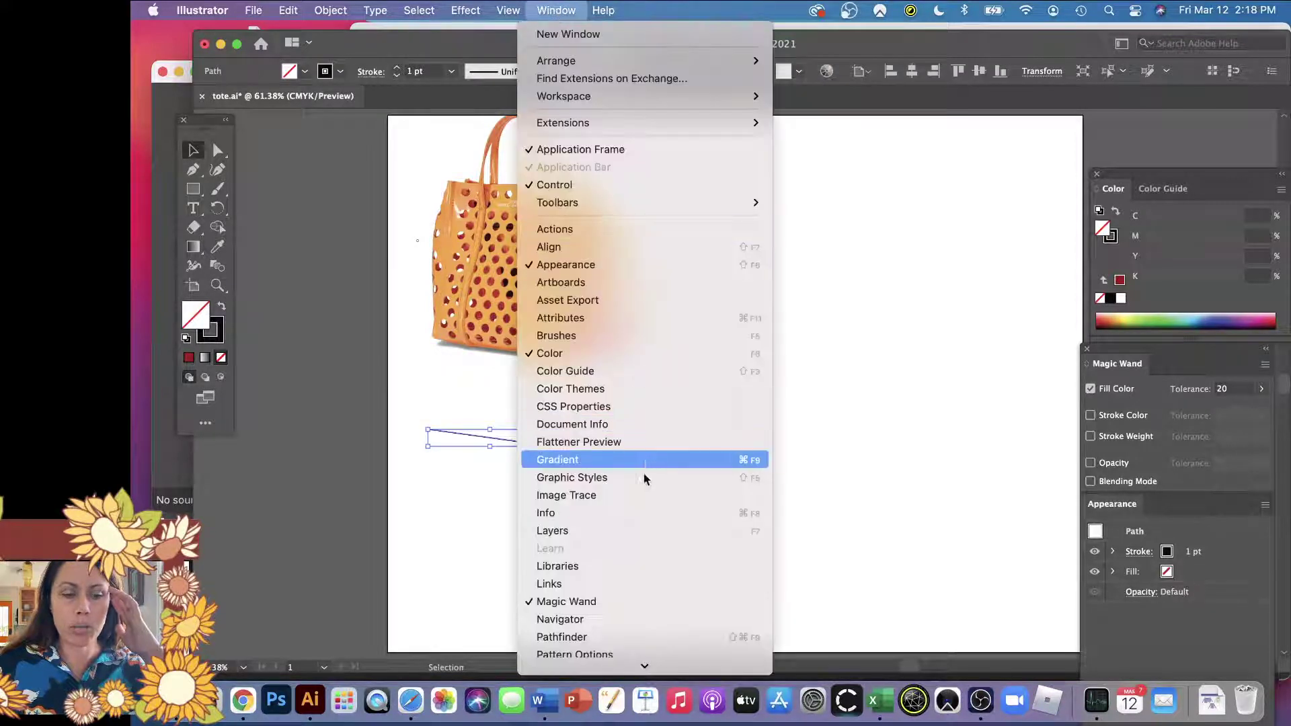
pyautogui.click(635, 513)
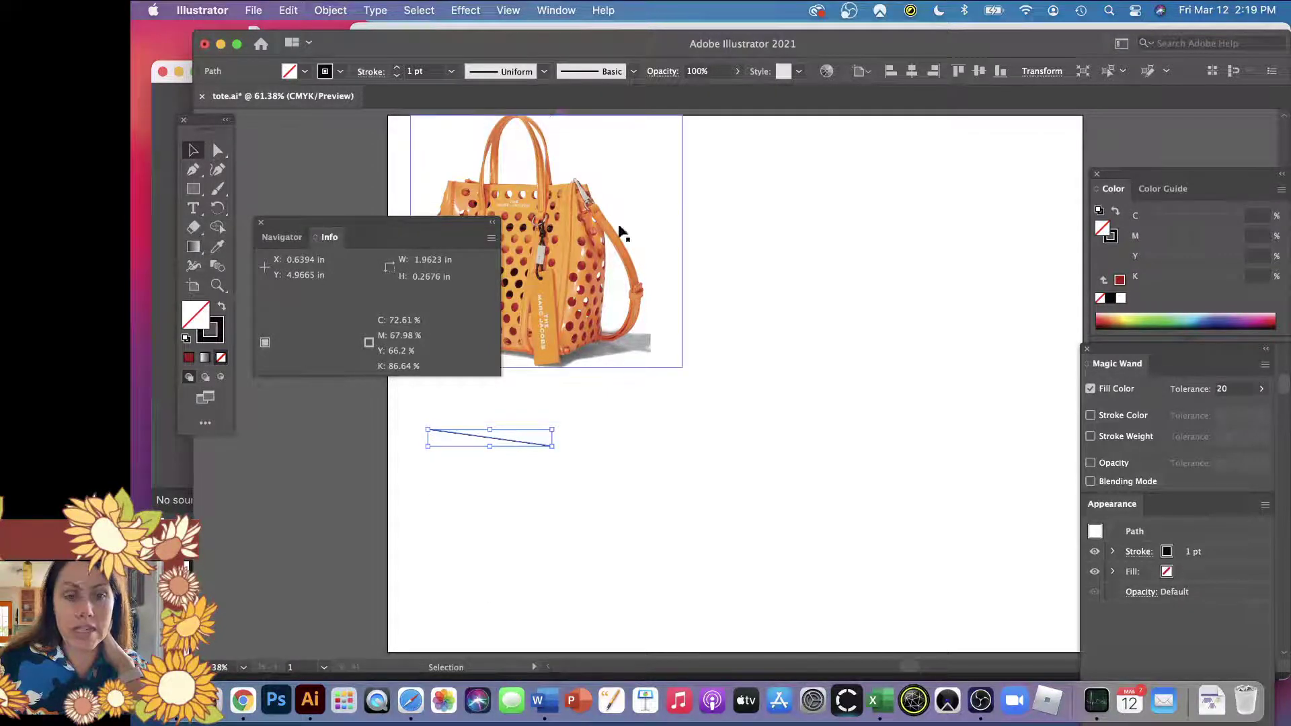
pyautogui.click(556, 10)
pyautogui.click(556, 10)
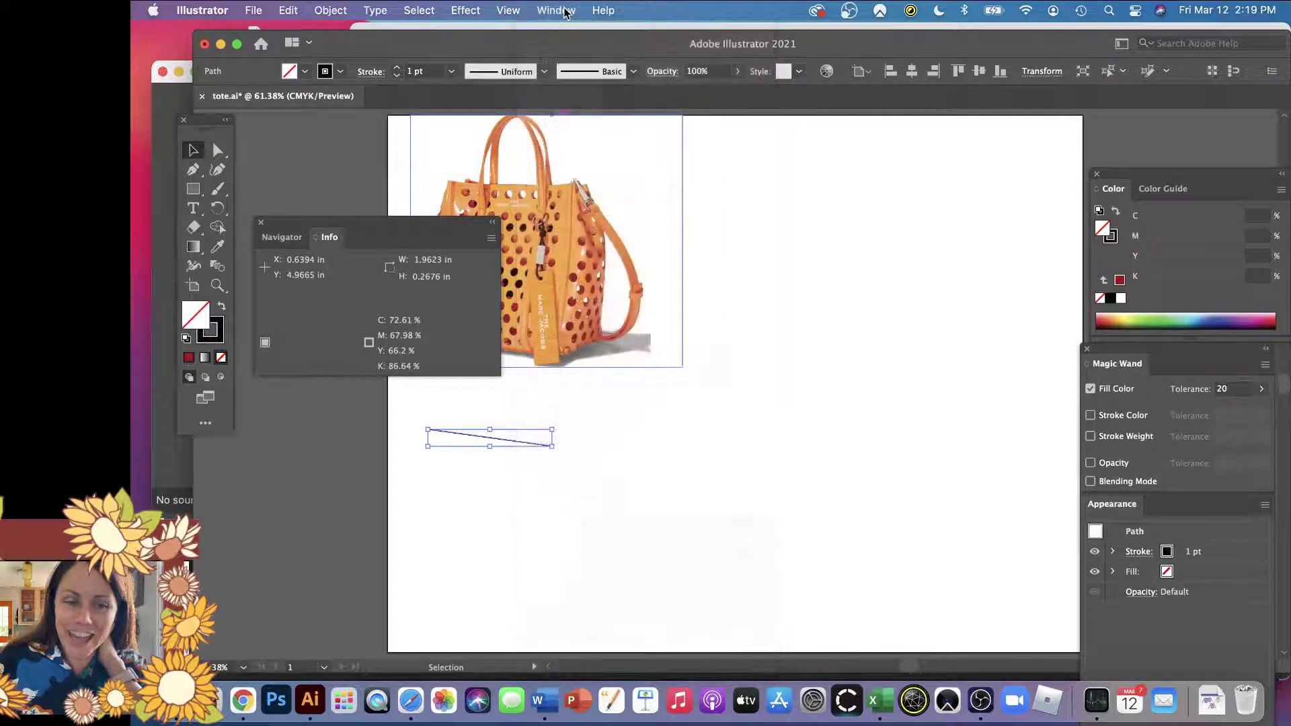
pyautogui.click(566, 11)
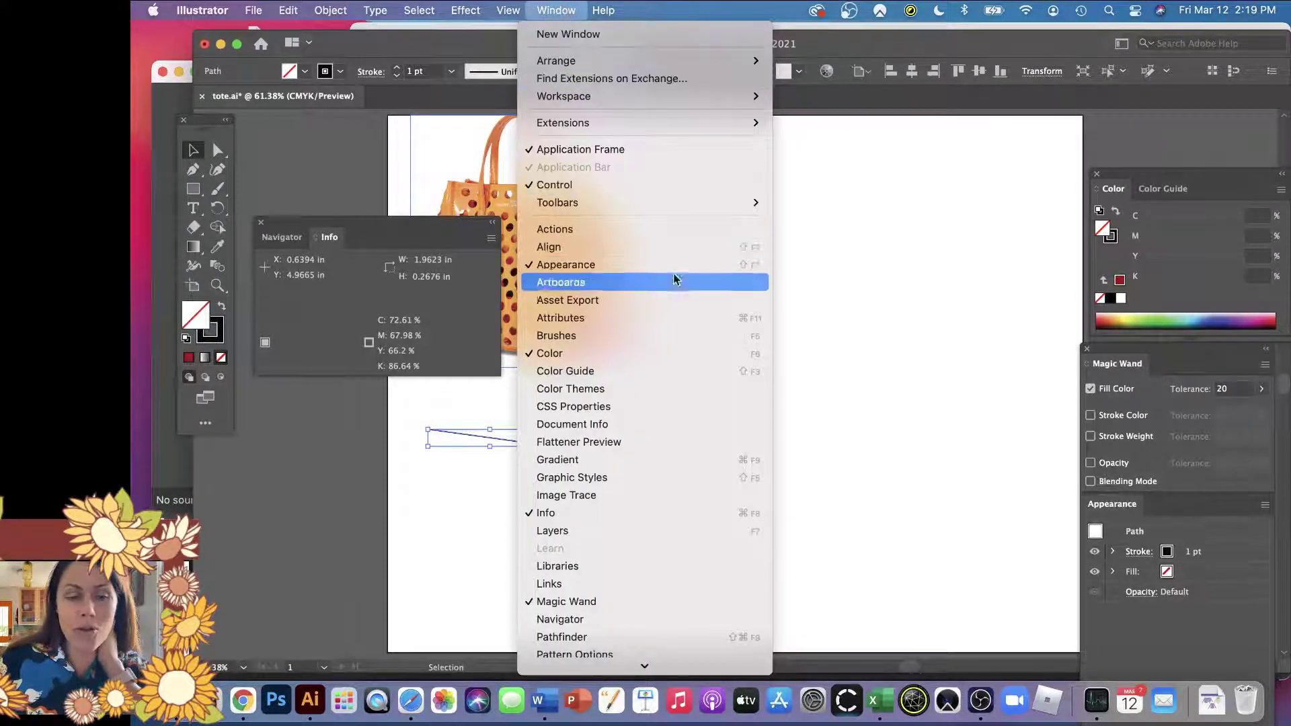
pyautogui.click(692, 425)
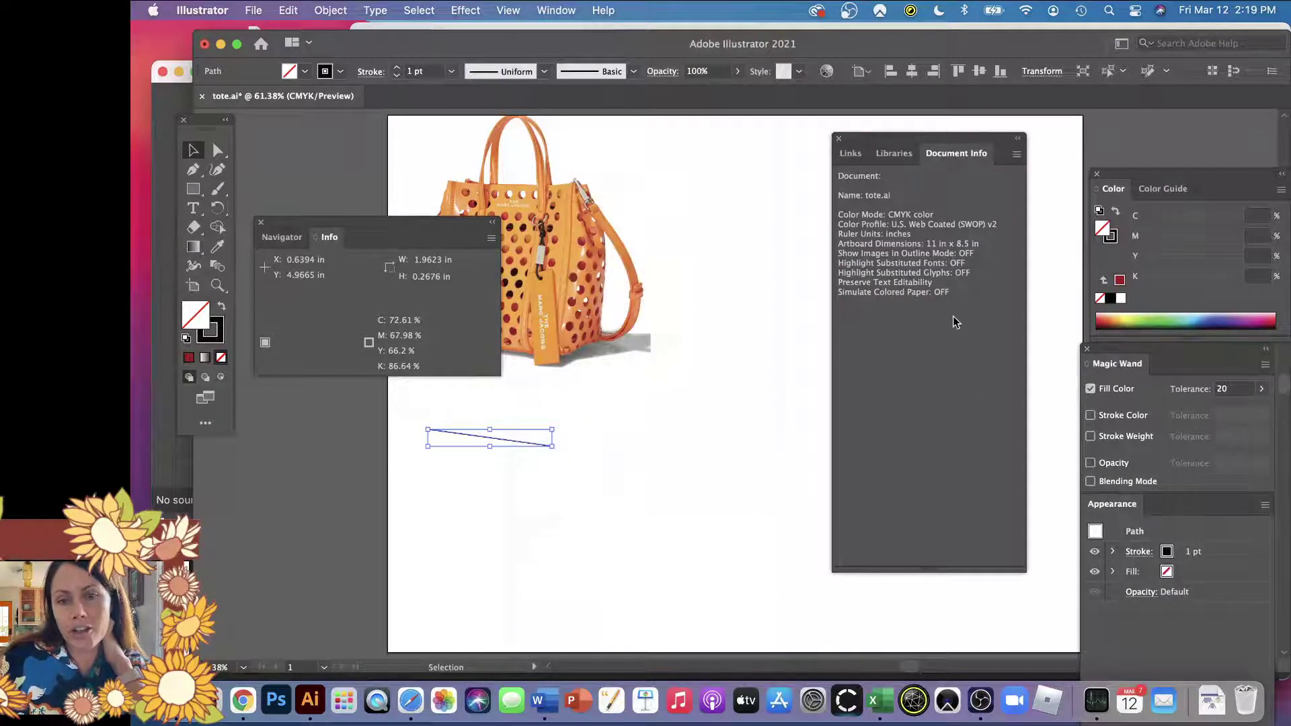
pyautogui.click(1017, 156)
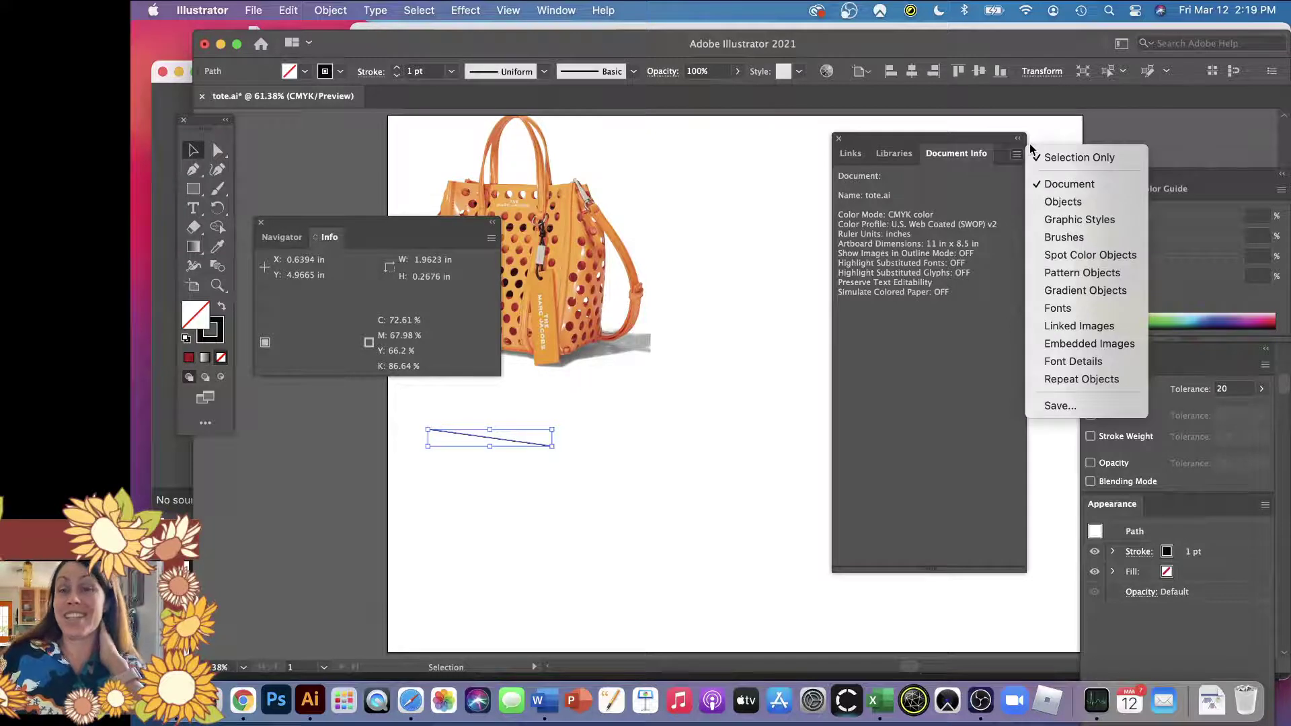
pyautogui.click(1072, 205)
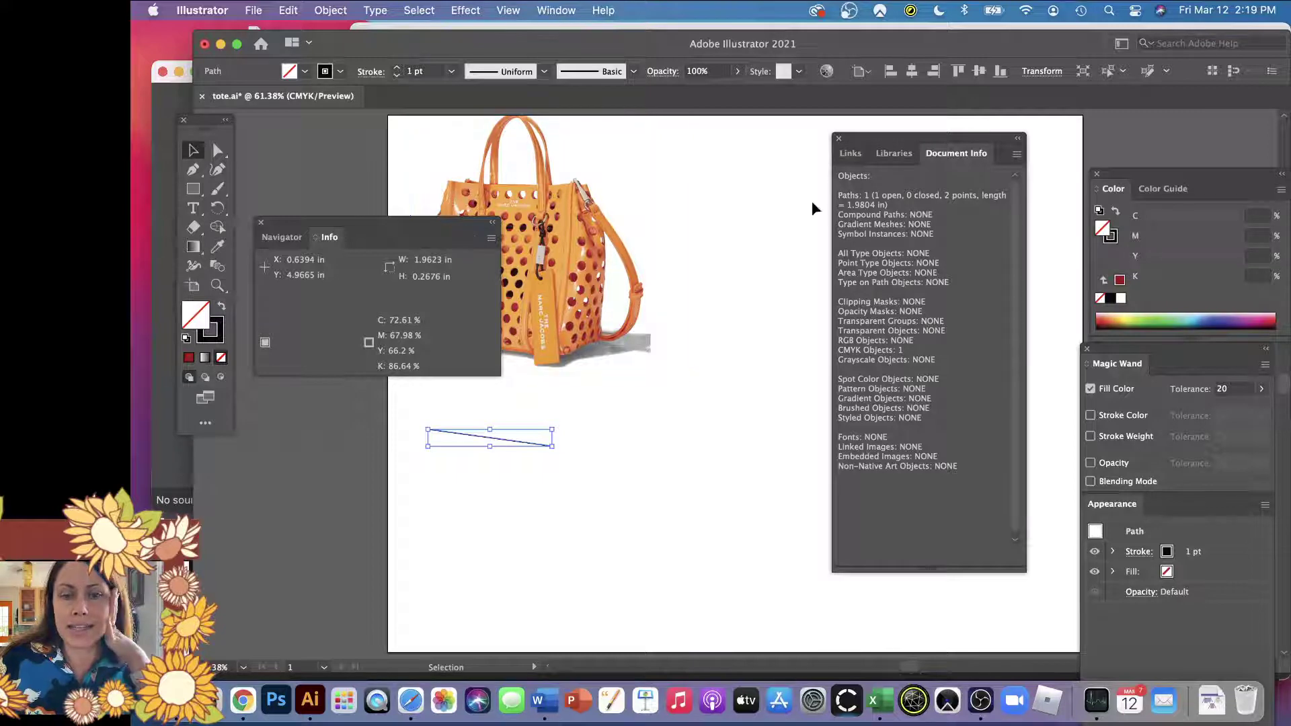
pyautogui.moveTo(874, 140); pyautogui.dragTo(889, 191)
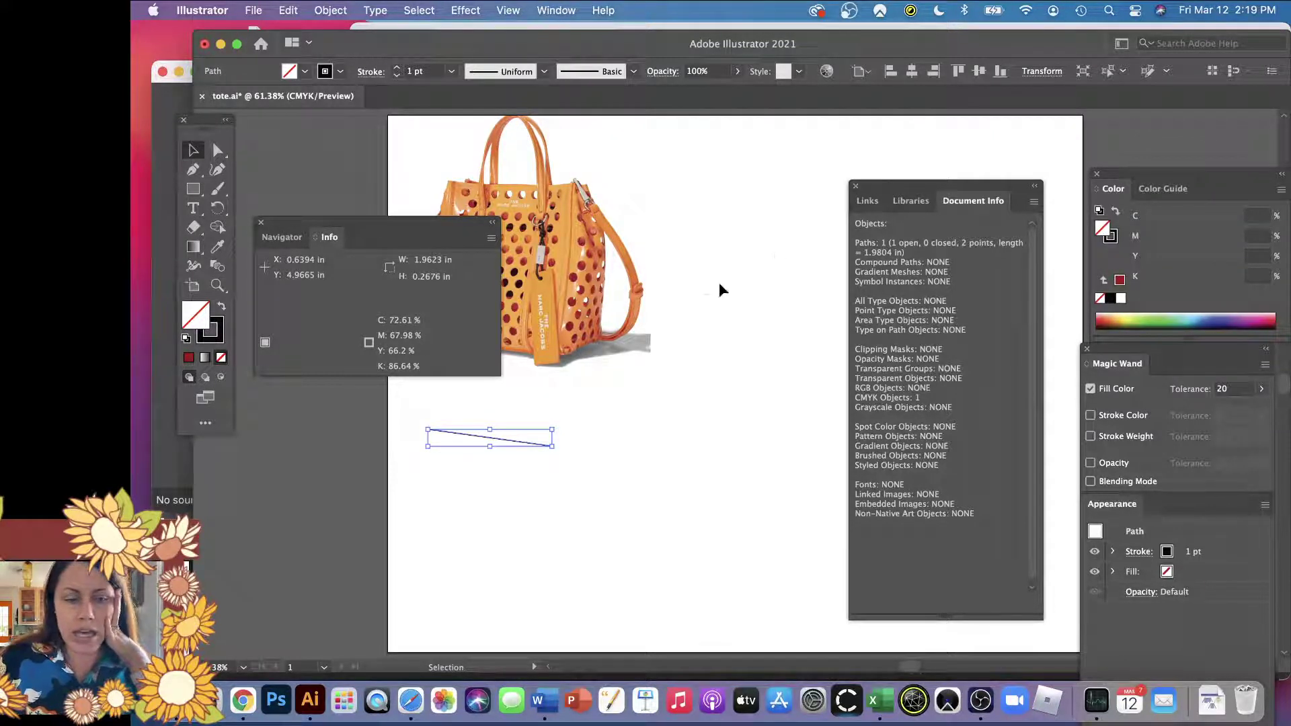
# - Trace the bag's front corner edge from top to base with a three-point Pen path about 2.7 in long and move it below the photo
pyautogui.press('p')
pyautogui.click(573, 182)
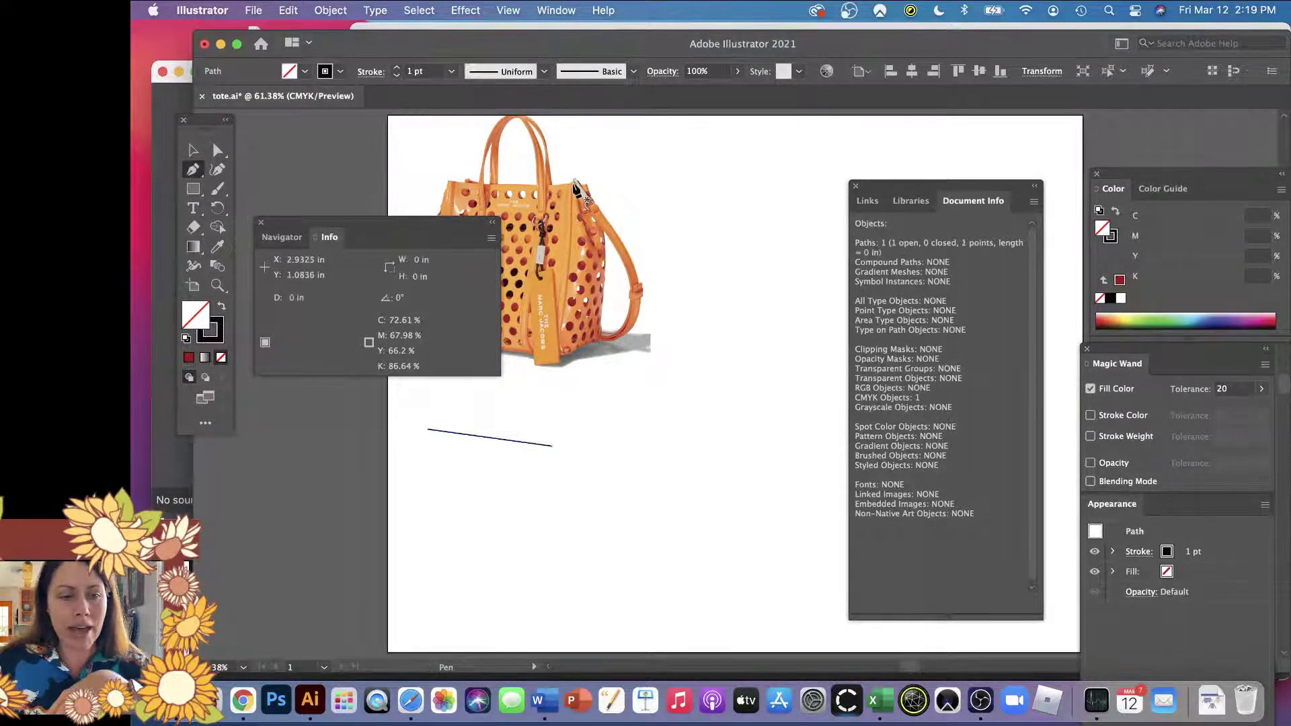
pyautogui.click(570, 254)
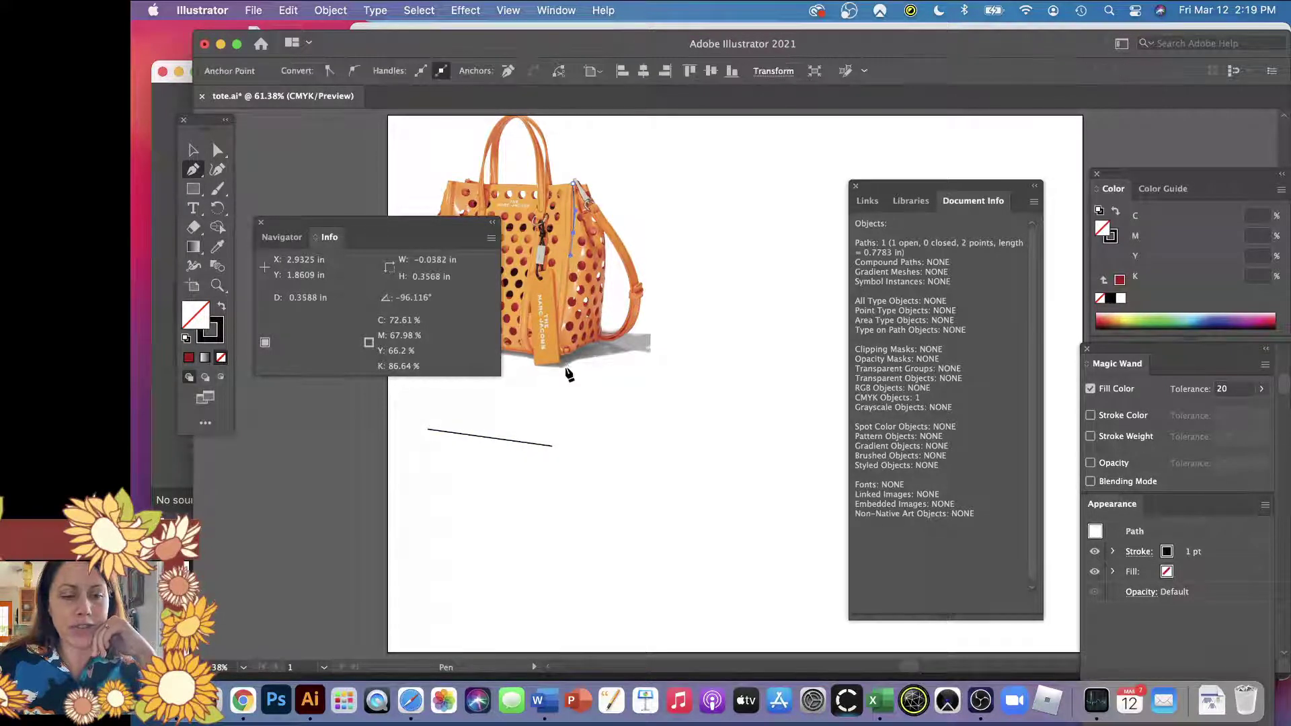
pyautogui.moveTo(562, 367); pyautogui.dragTo(567, 378)
pyautogui.press('v')
pyautogui.moveTo(565, 296); pyautogui.dragTo(568, 407)
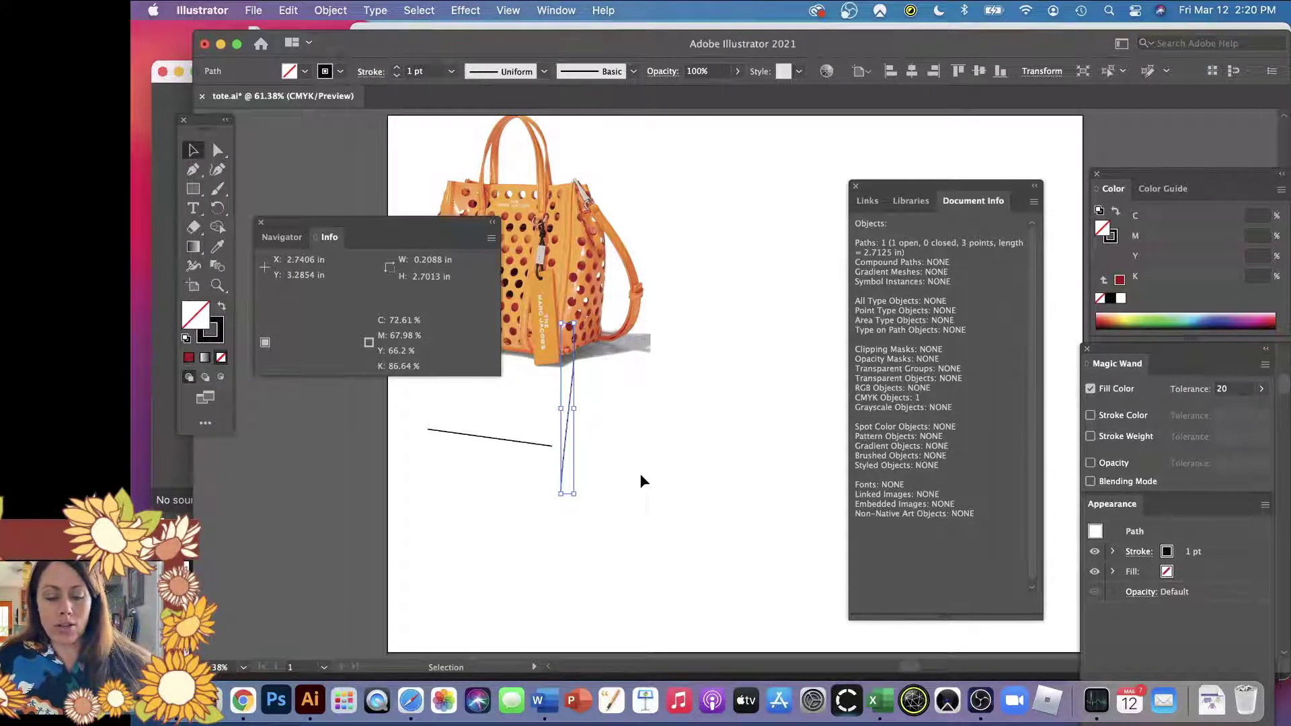
# - Create a rectangle 1.98 in wide and 2.7 in high in the empty area below the bag photo
pyautogui.press('m')
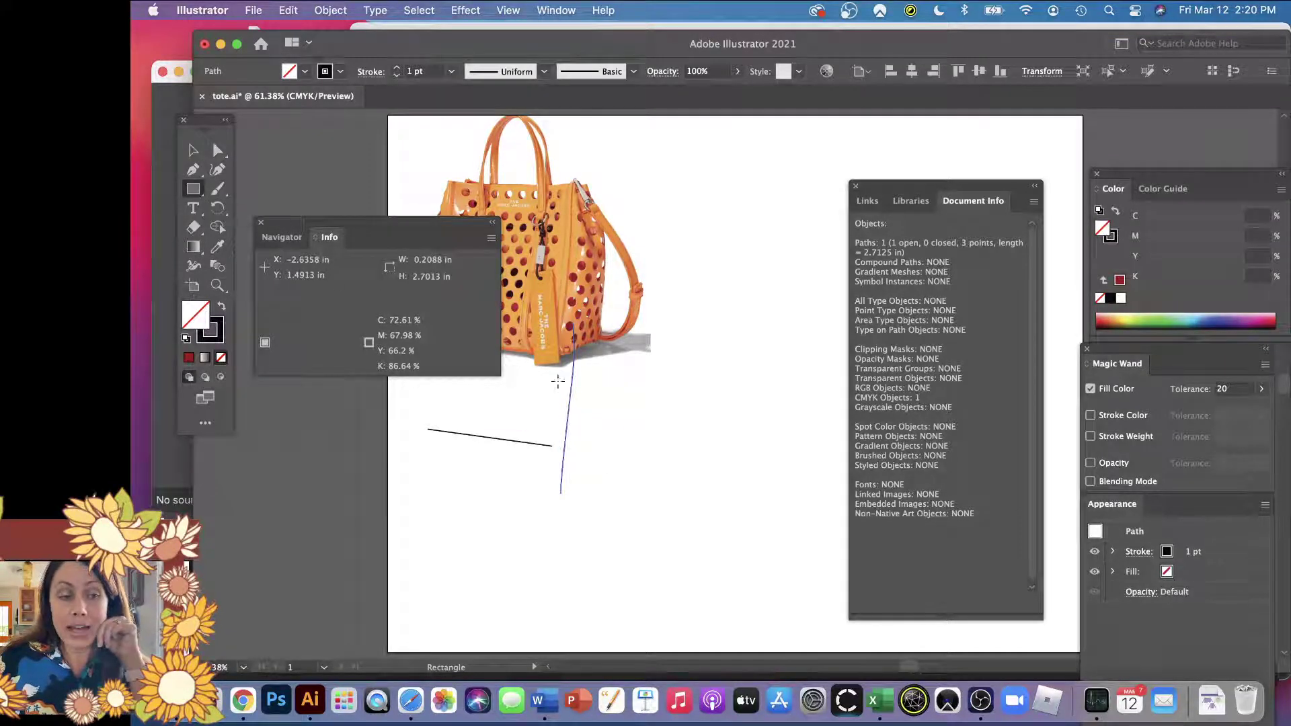
pyautogui.click(625, 407)
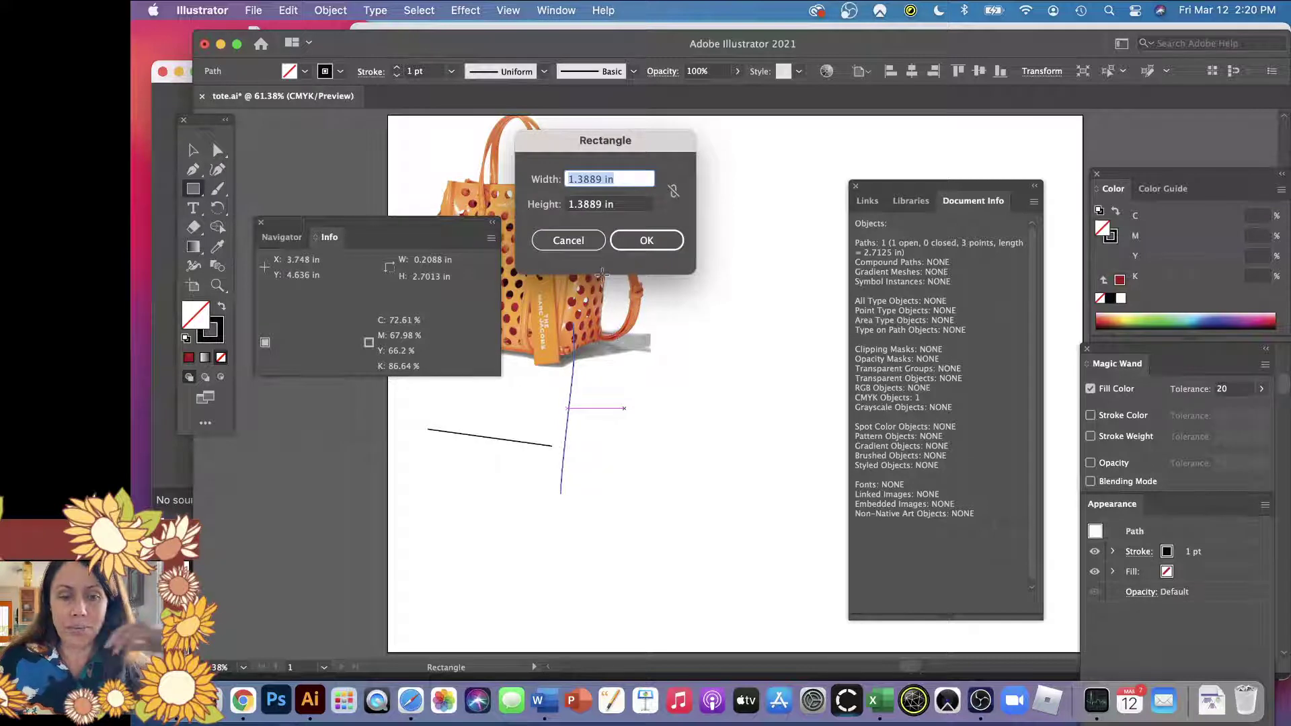
pyautogui.write('1.')
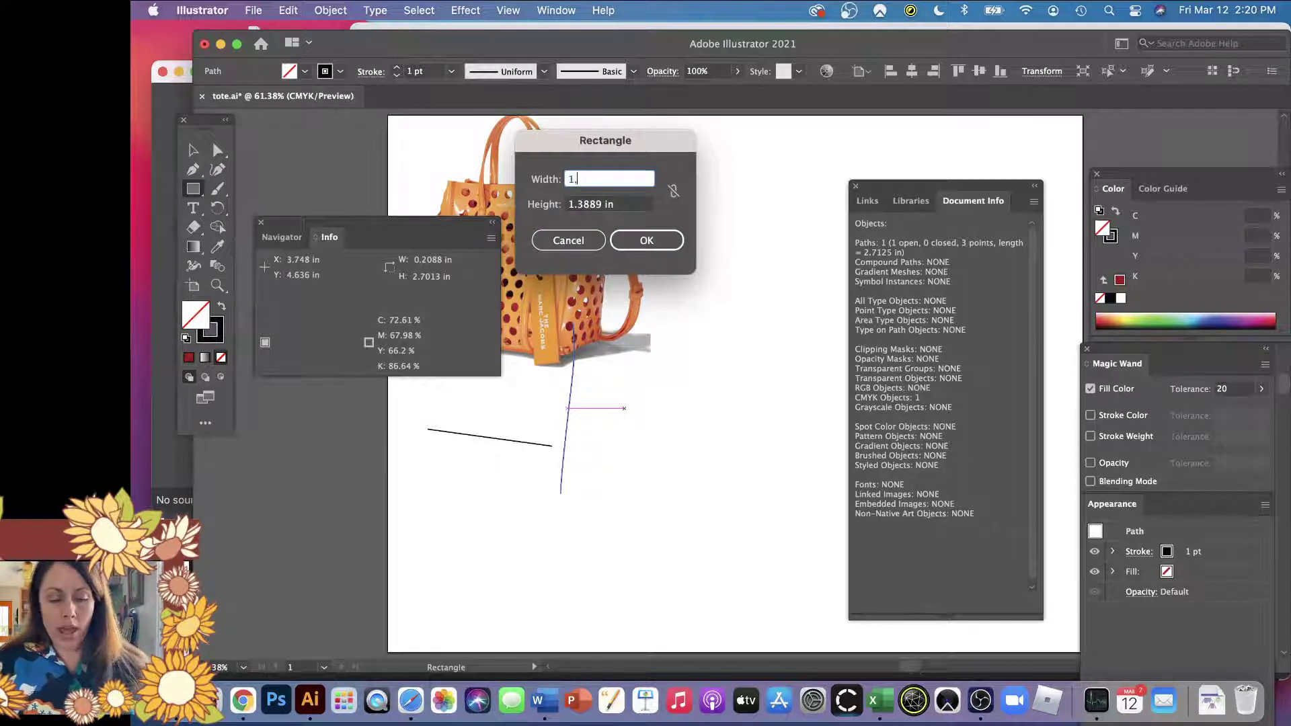
pyautogui.write('98')
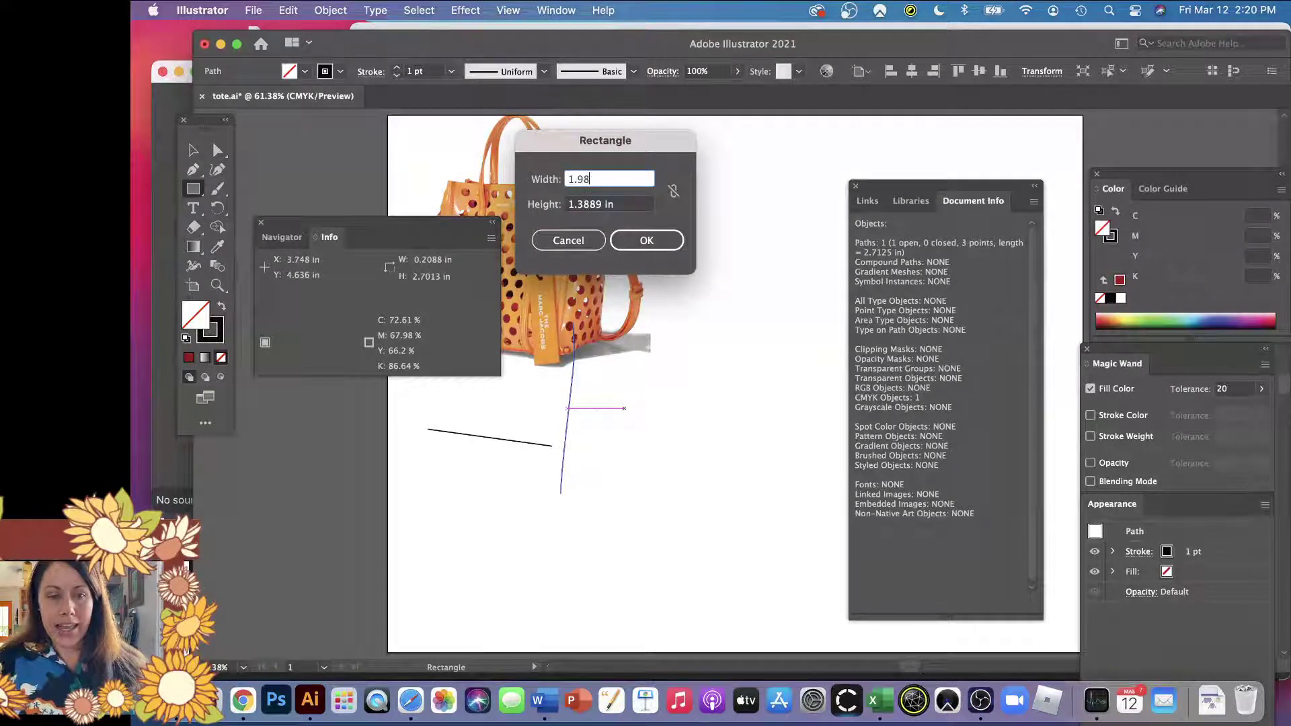
pyautogui.click(601, 204)
pyautogui.doubleClick(600, 205)
pyautogui.write('2.7')
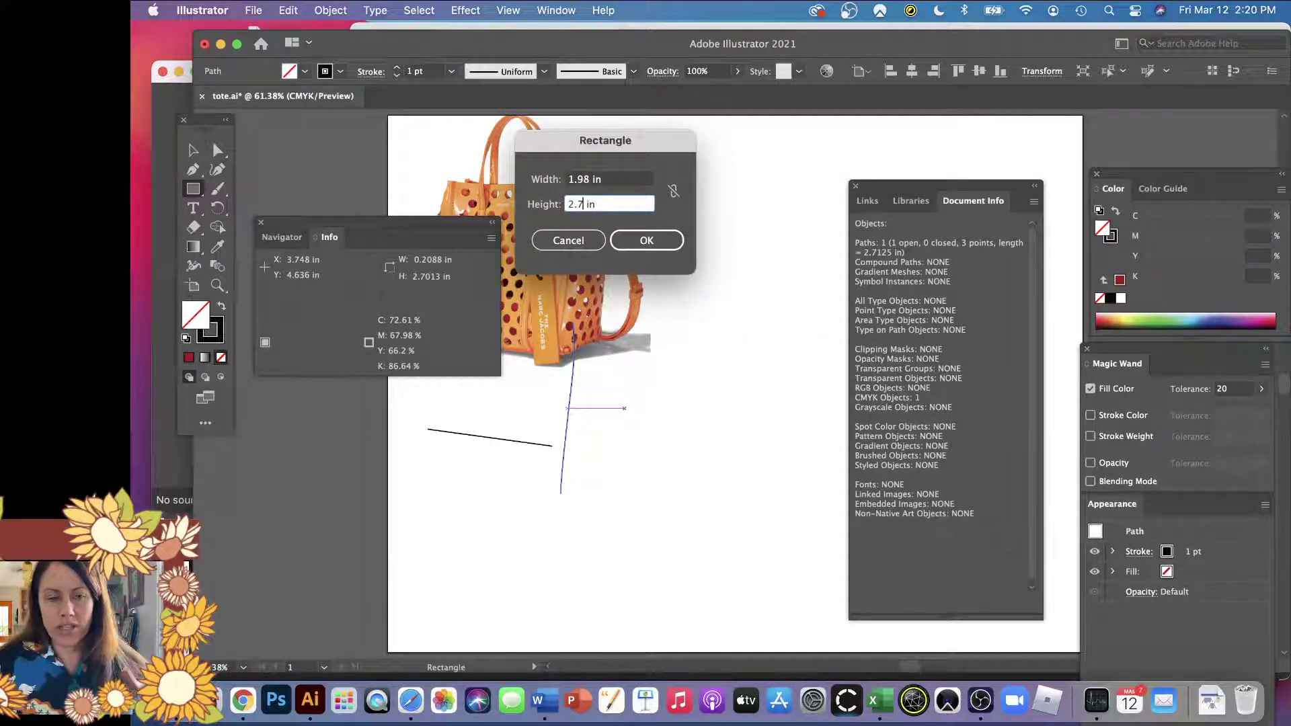
pyautogui.click(636, 230)
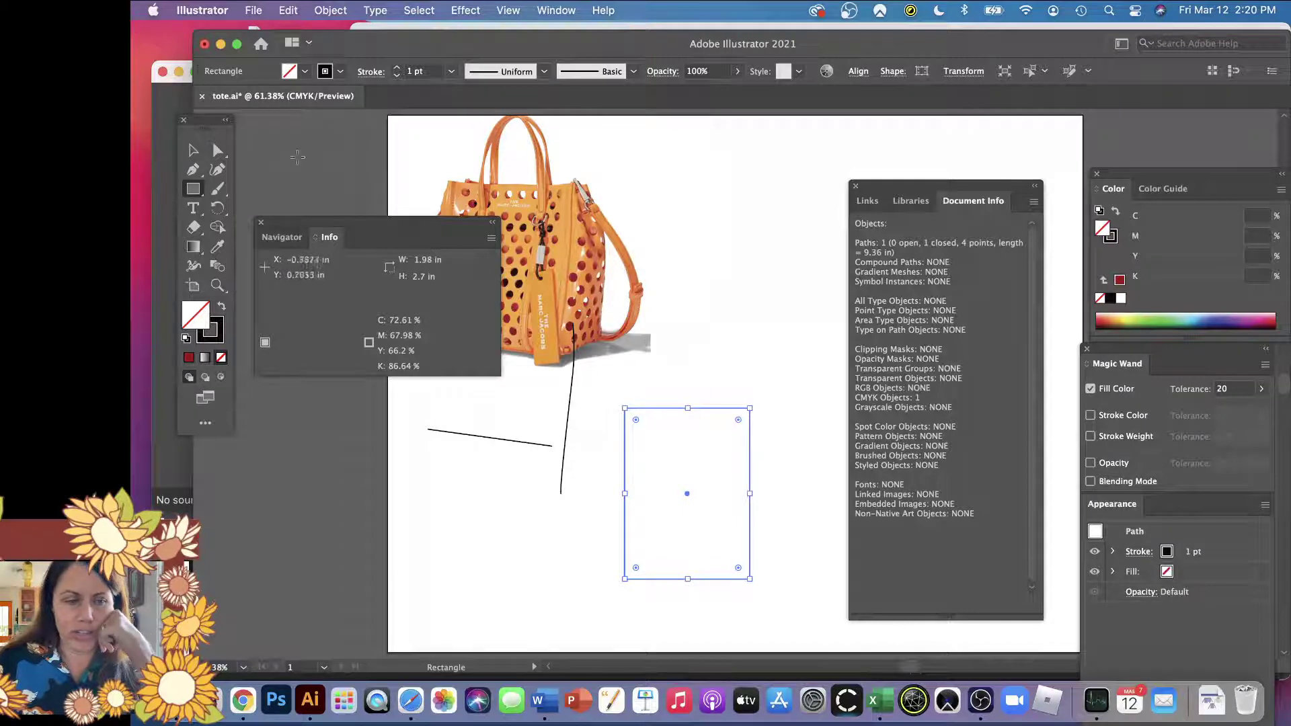
# - Delete both measuring lines below the bag photo
pyautogui.click(193, 150)
pyautogui.moveTo(547, 484); pyautogui.dragTo(598, 528)
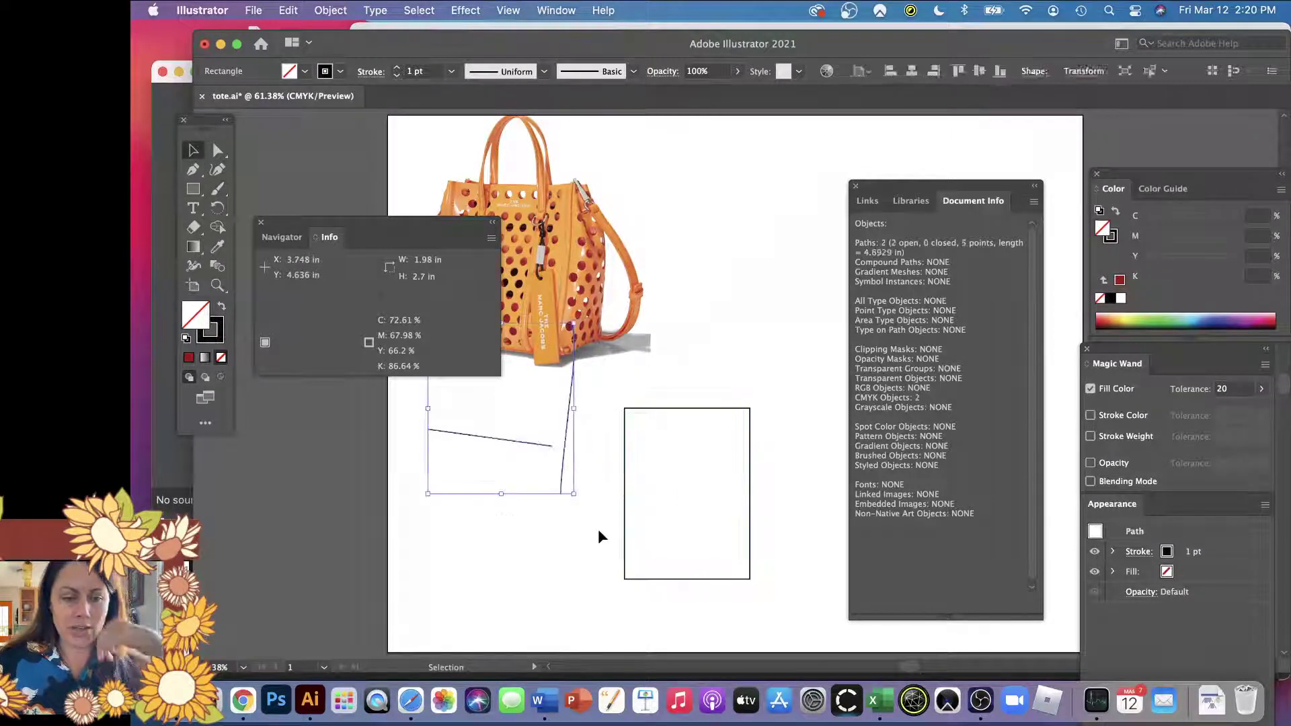
pyautogui.press('Delete')
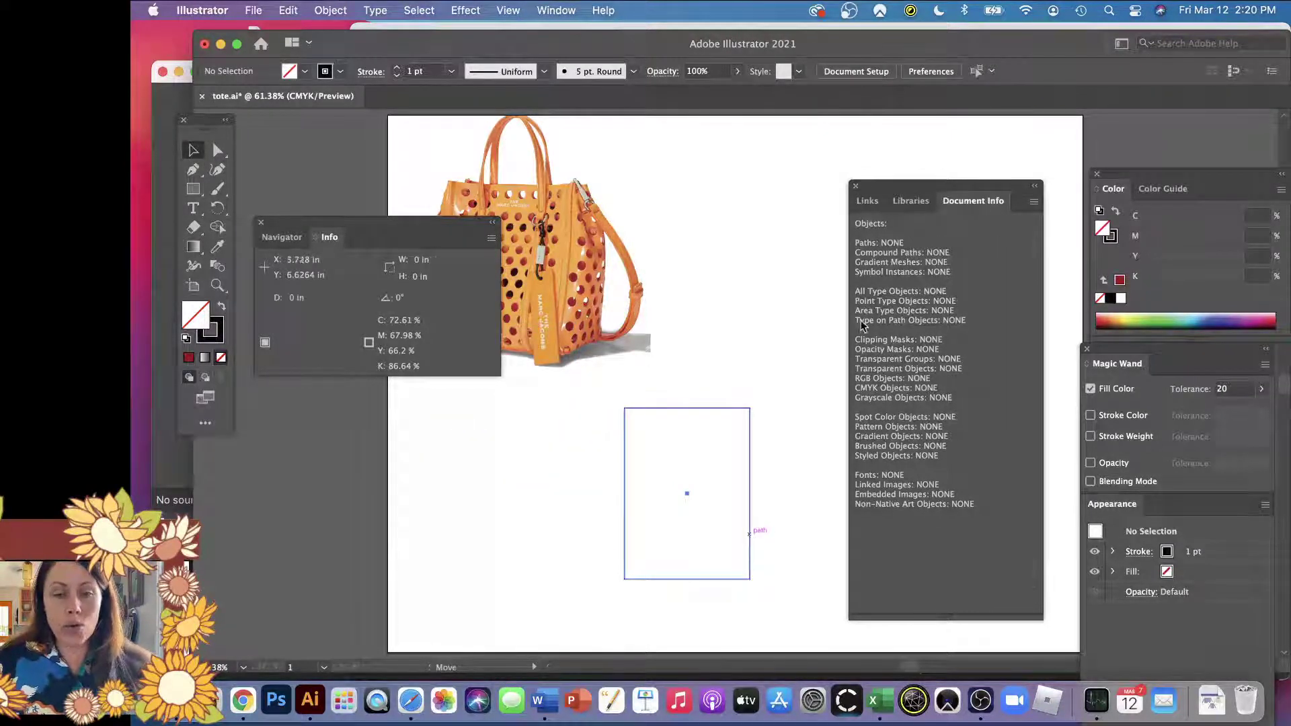
# - Close the Document Info and Info readouts and move the rectangle up beside the bag photo
pyautogui.click(749, 531)
pyautogui.click(855, 185)
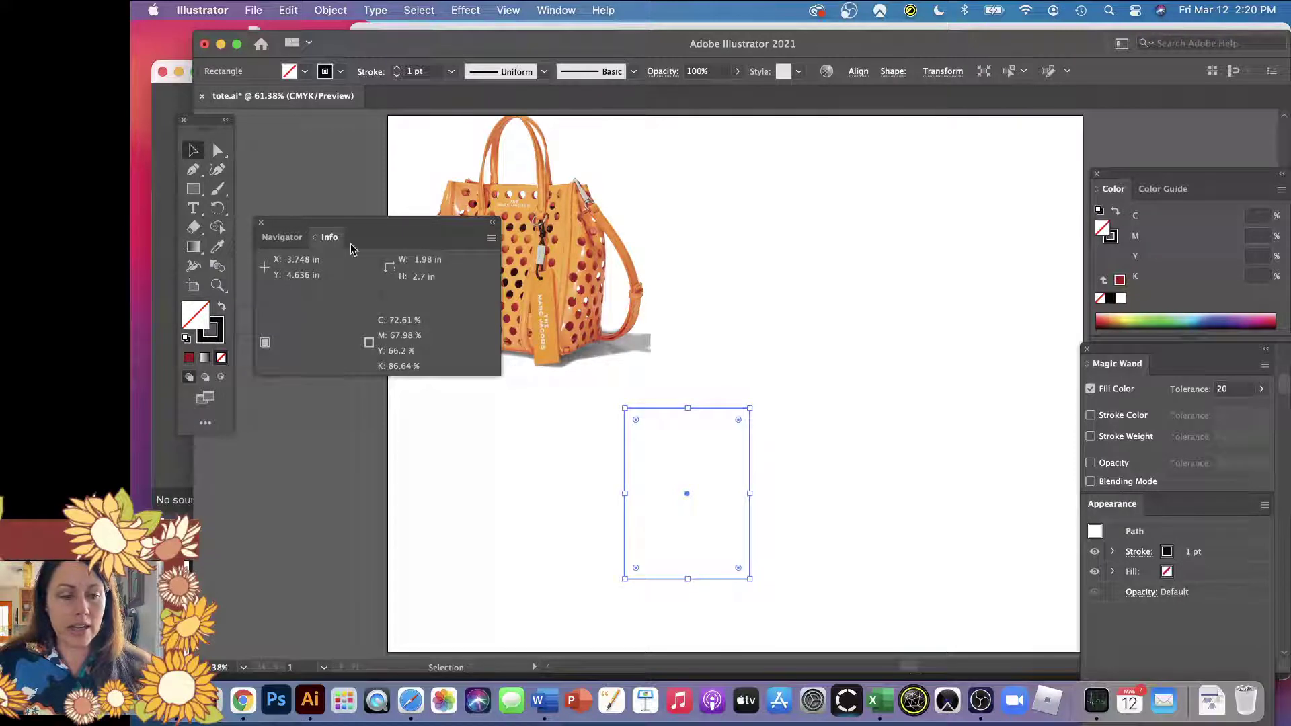
pyautogui.click(260, 222)
pyautogui.moveTo(750, 462); pyautogui.dragTo(873, 363)
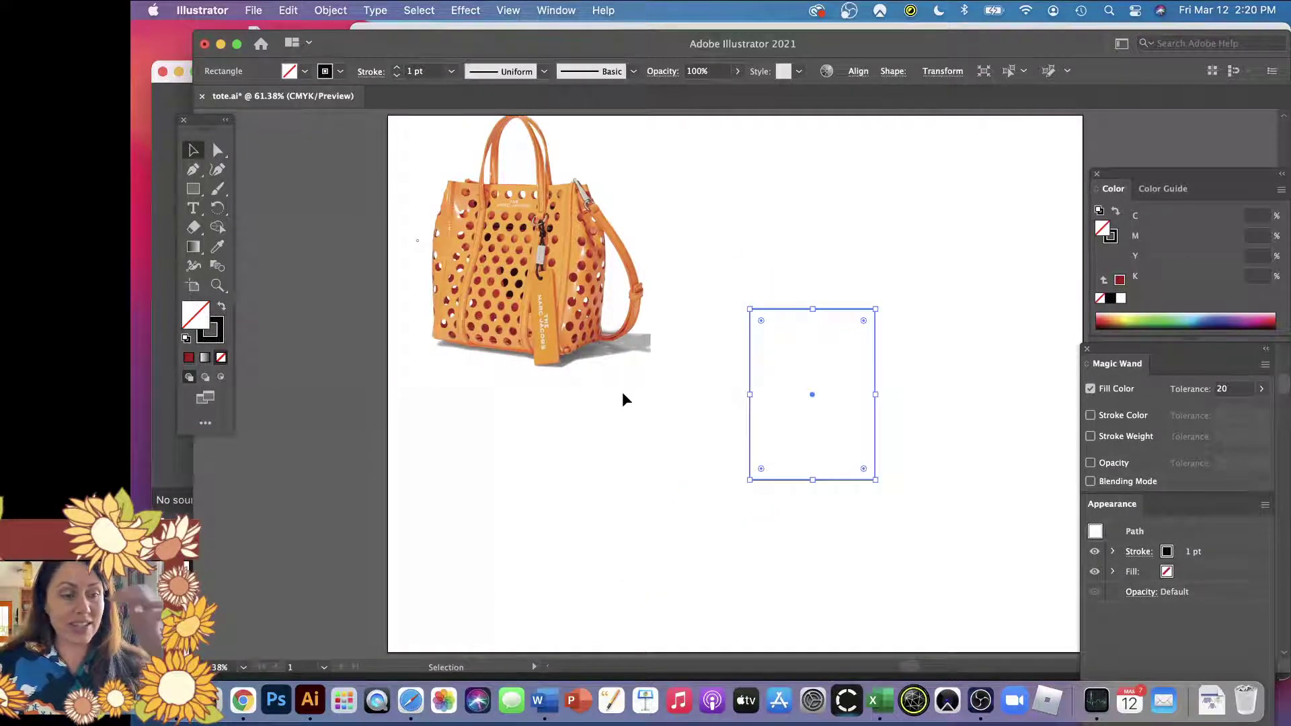
# - Fill the rectangle with the last-used dark red and remove its black stroke
pyautogui.click(189, 358)
pyautogui.click(704, 527)
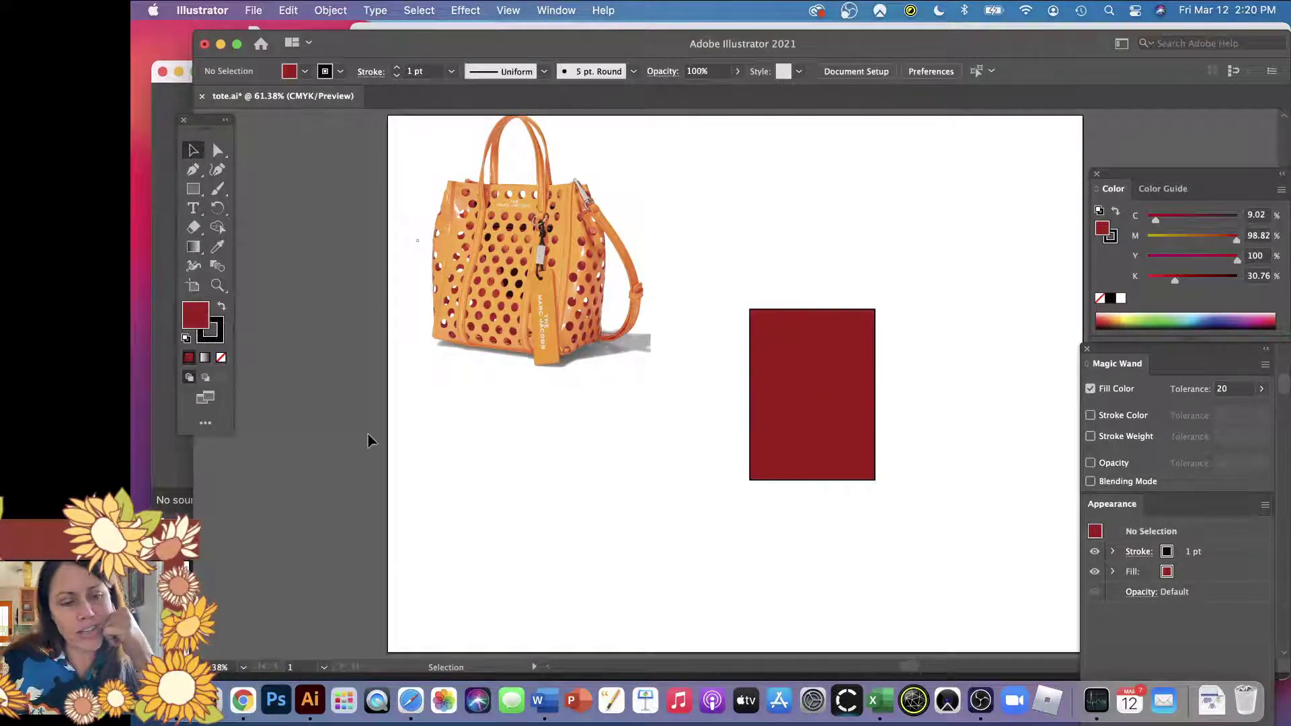
pyautogui.click(870, 358)
pyautogui.click(215, 336)
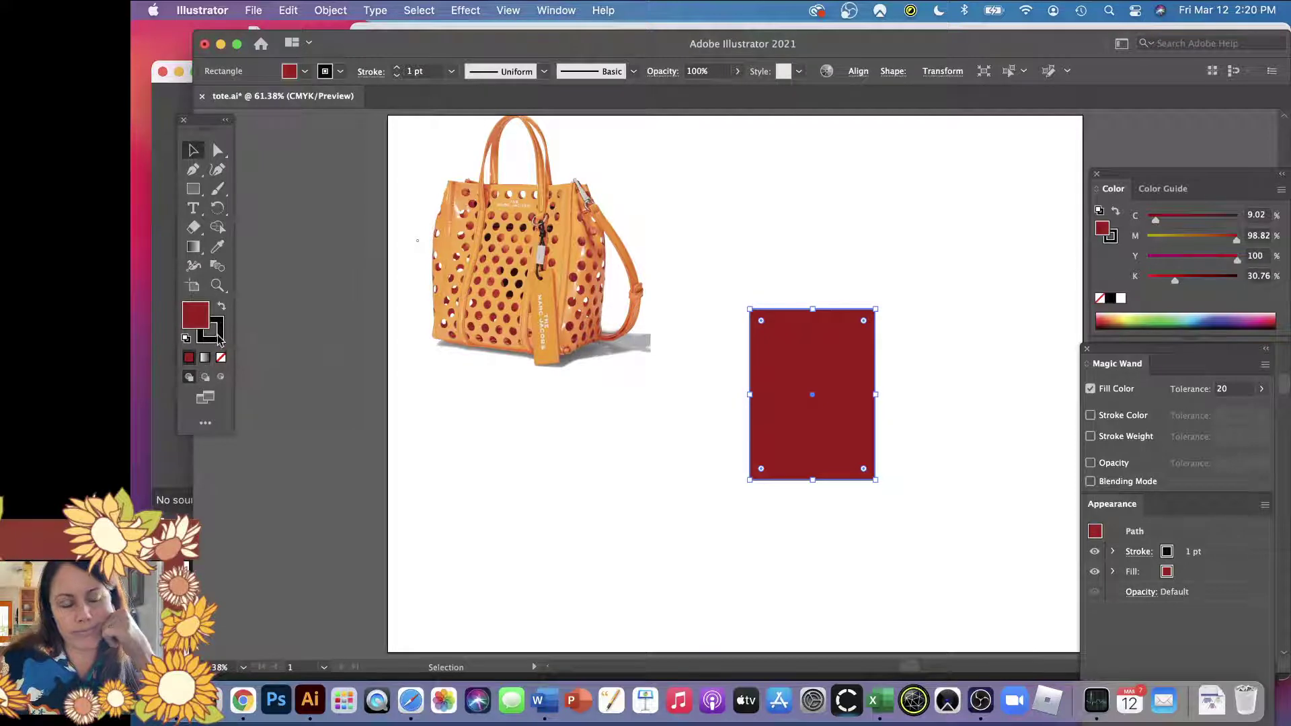
pyautogui.click(222, 357)
pyautogui.click(193, 313)
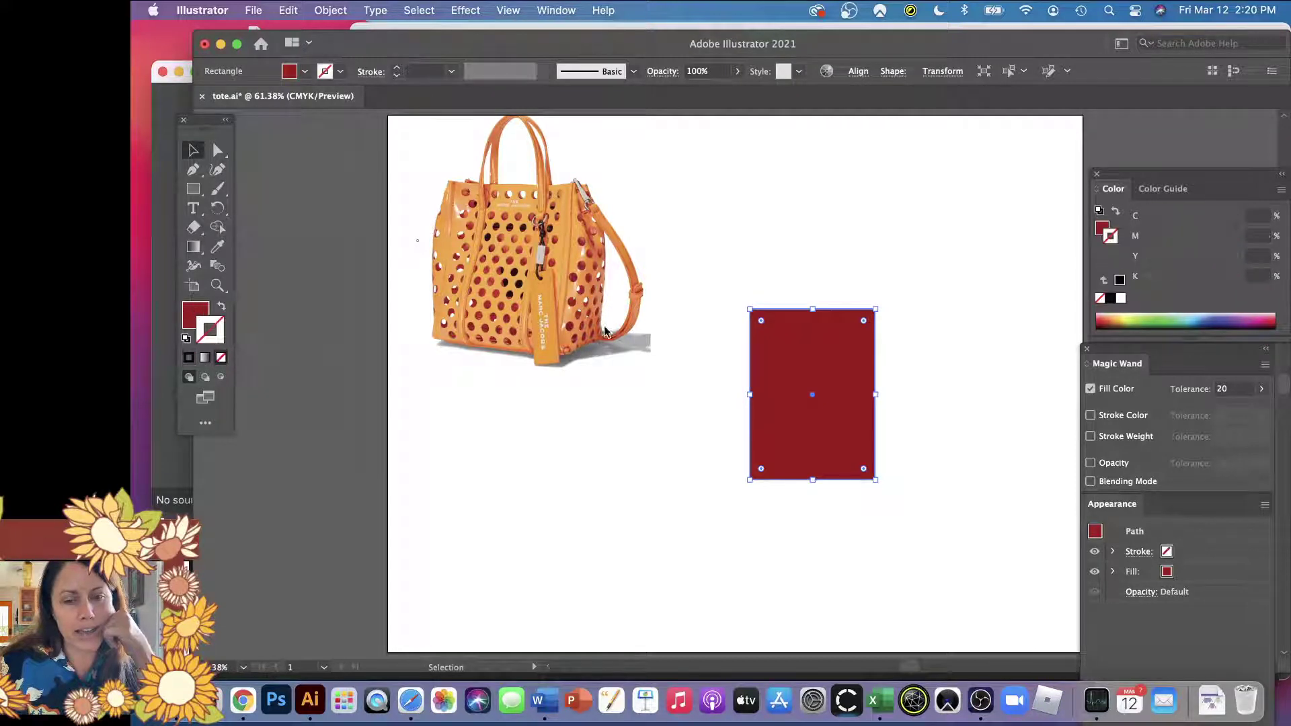
pyautogui.click(922, 275)
pyautogui.click(840, 344)
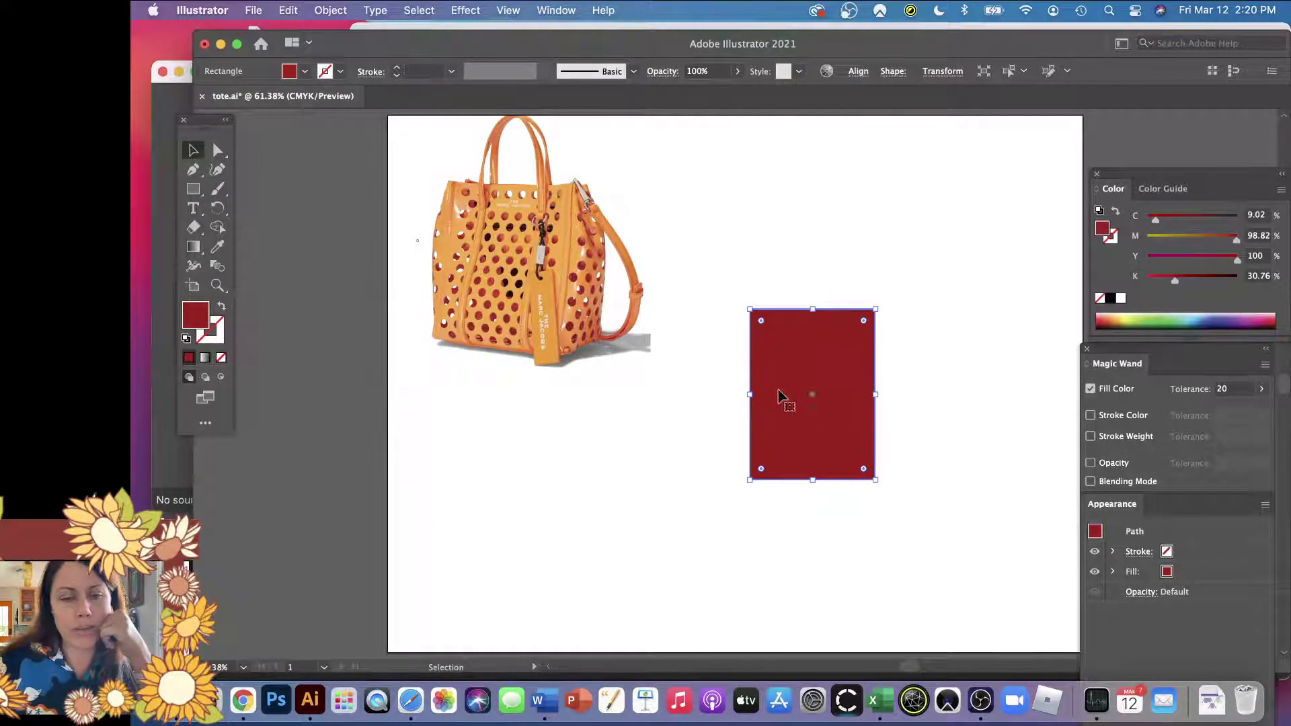
# - Apply a 3D Extrude & Bevel effect to the red rectangle with preview and rotate it to -2°, 18° and 0°
pyautogui.click(472, 10)
pyautogui.moveTo(506, 121)
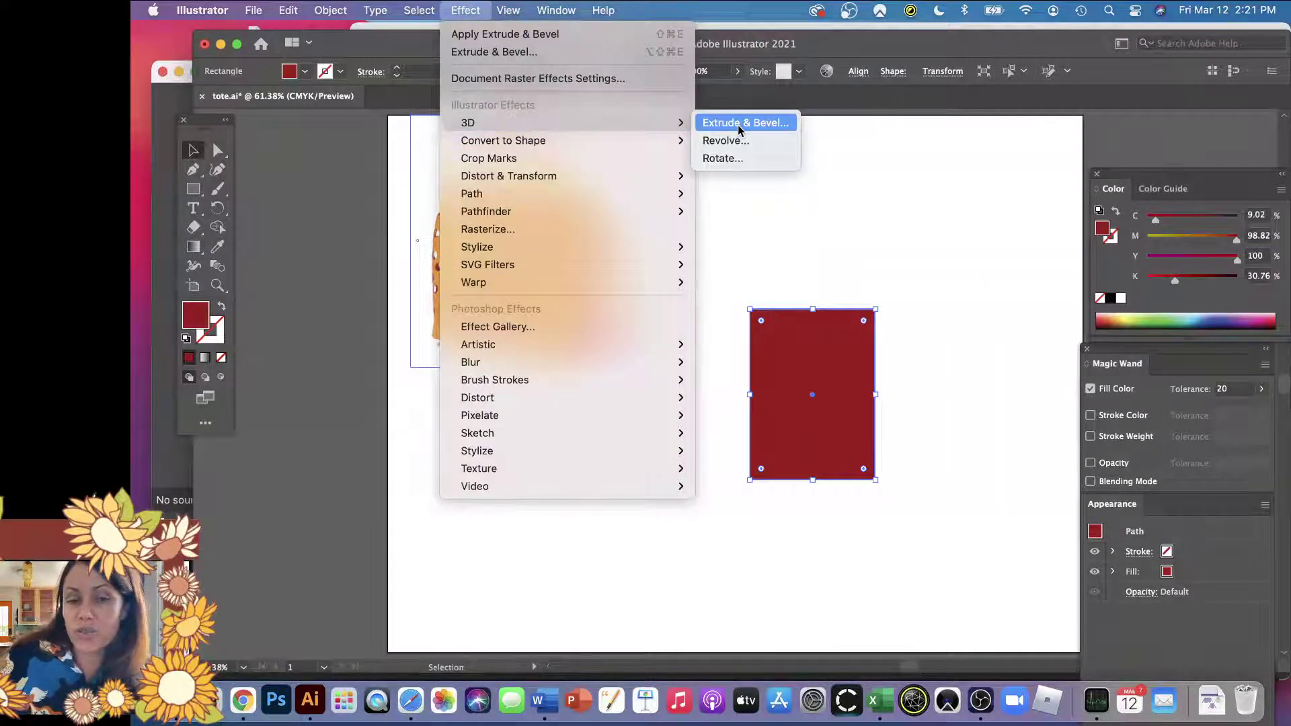
pyautogui.click(740, 123)
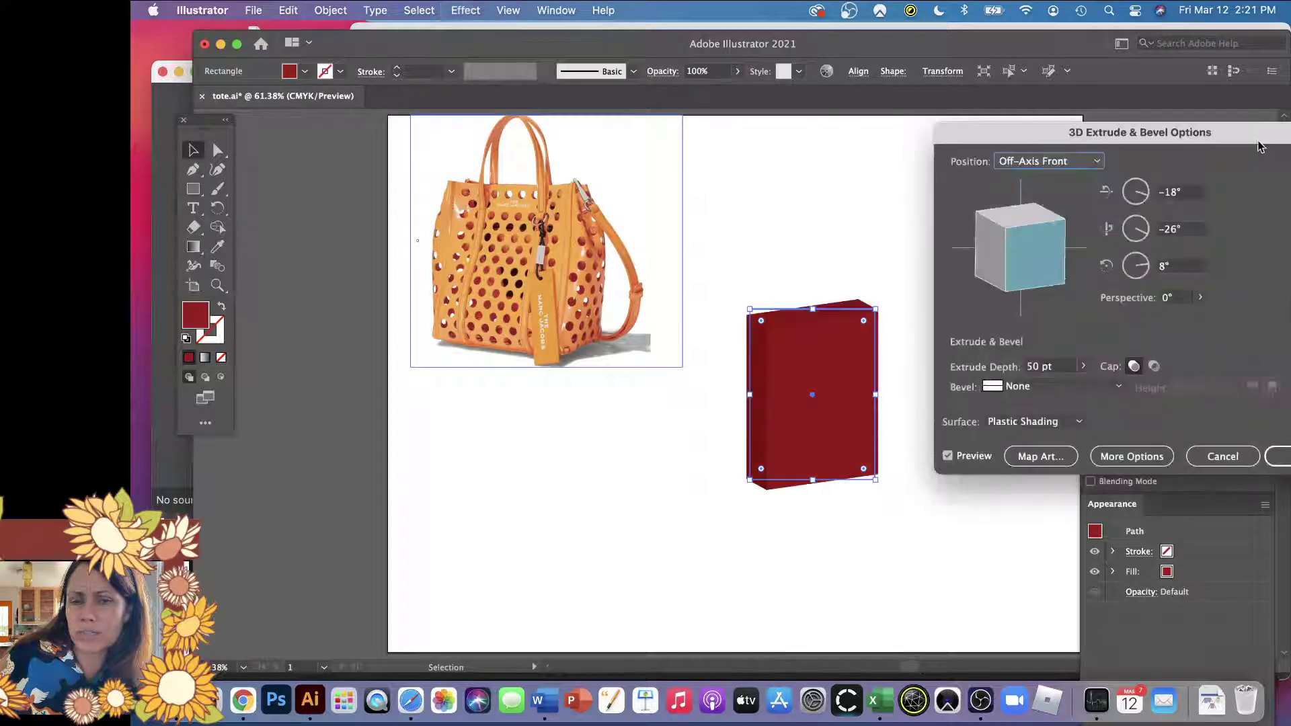
pyautogui.moveTo(1195, 139); pyautogui.dragTo(1179, 190)
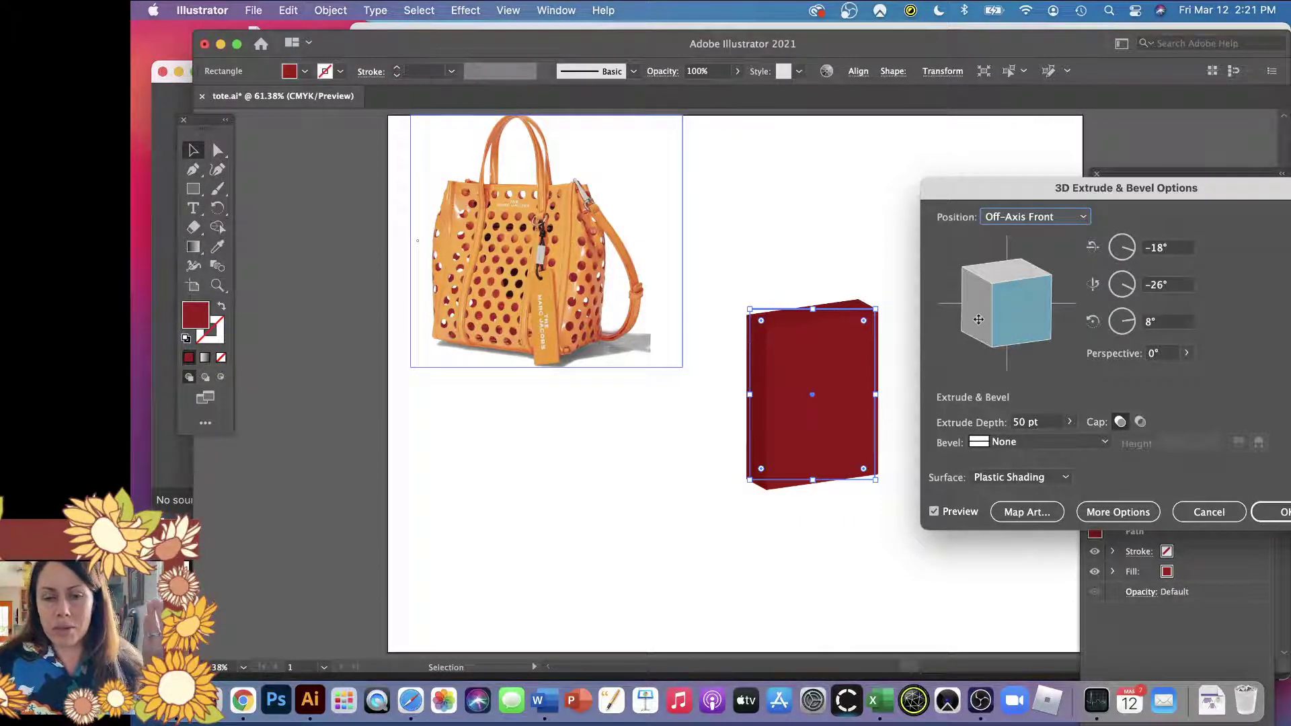
pyautogui.moveTo(1022, 320); pyautogui.dragTo(998, 281)
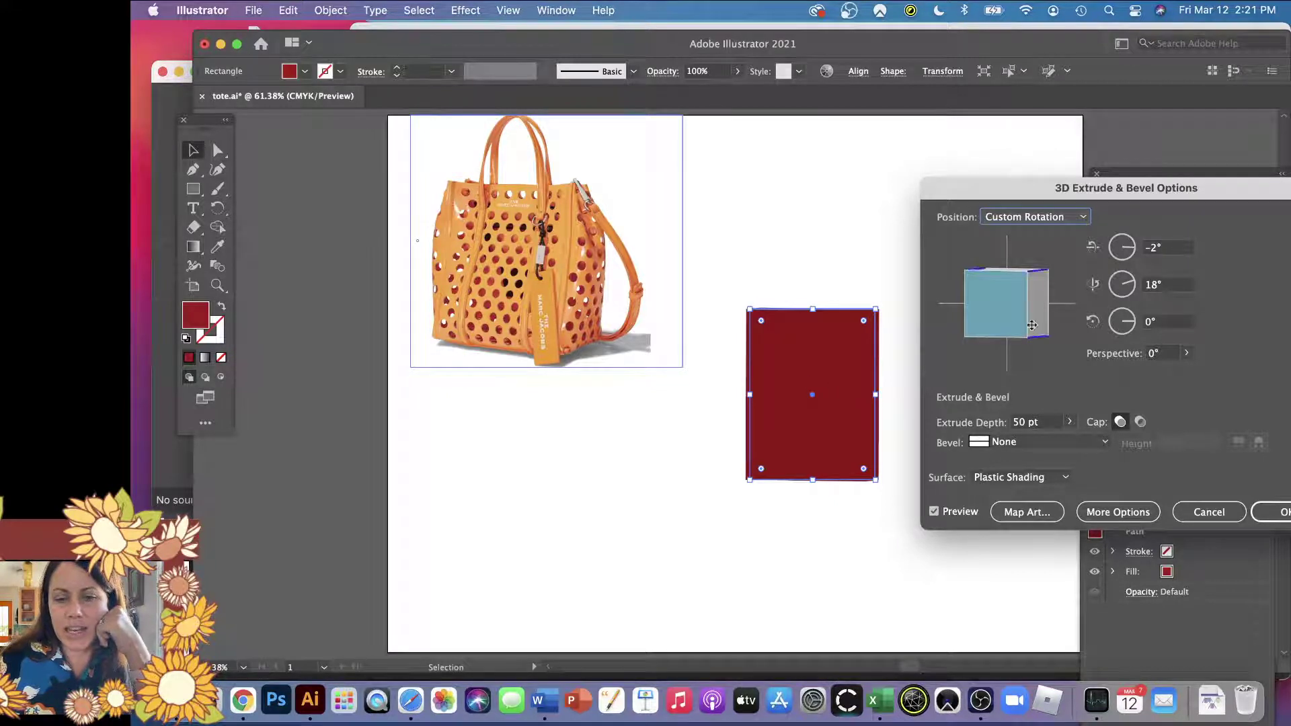
# - Set the box's extrude depth to 285 pt
pyautogui.click(1061, 422)
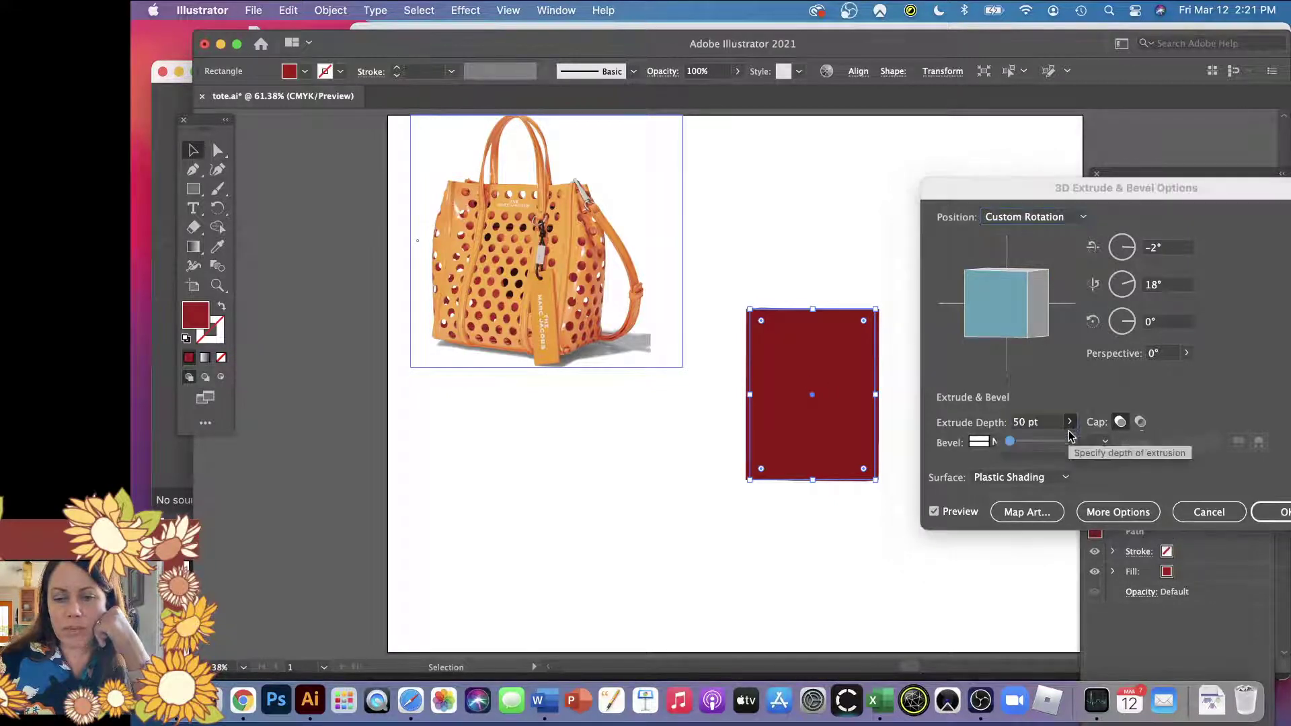
pyautogui.click(1070, 422)
pyautogui.moveTo(1012, 444); pyautogui.dragTo(1015, 448)
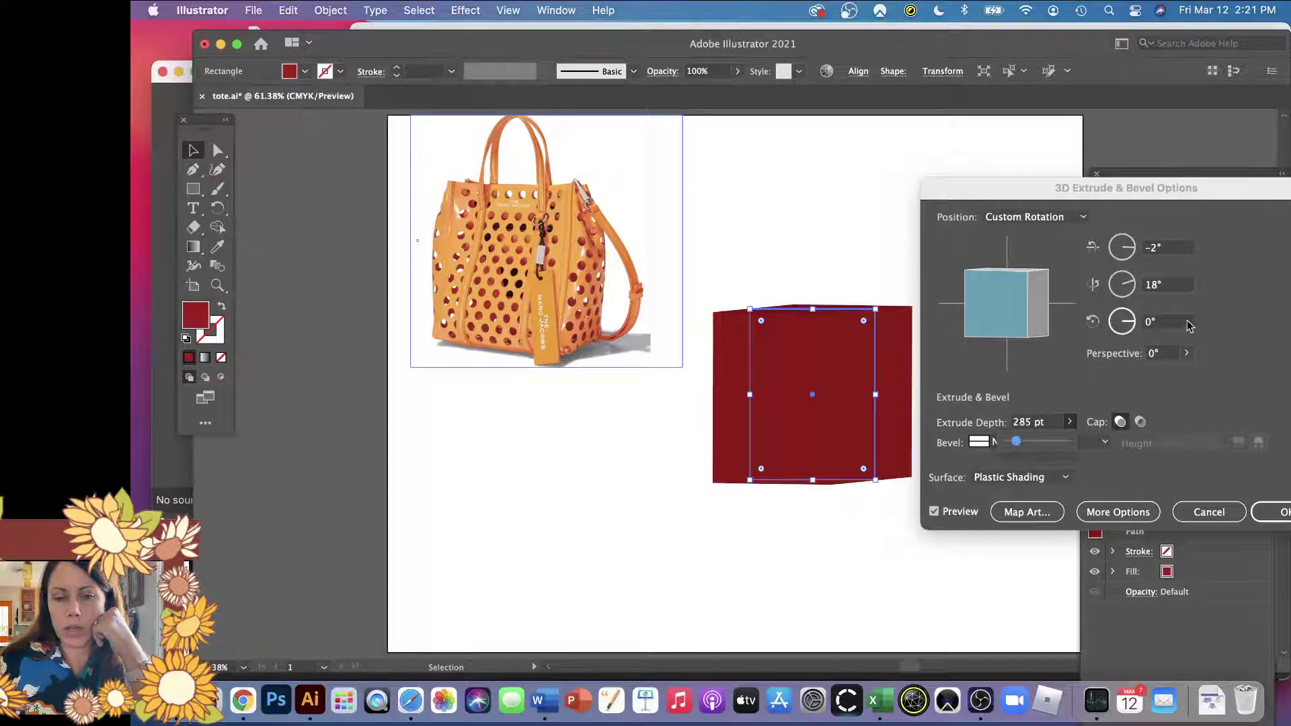
pyautogui.moveTo(1053, 196); pyautogui.dragTo(346, 178)
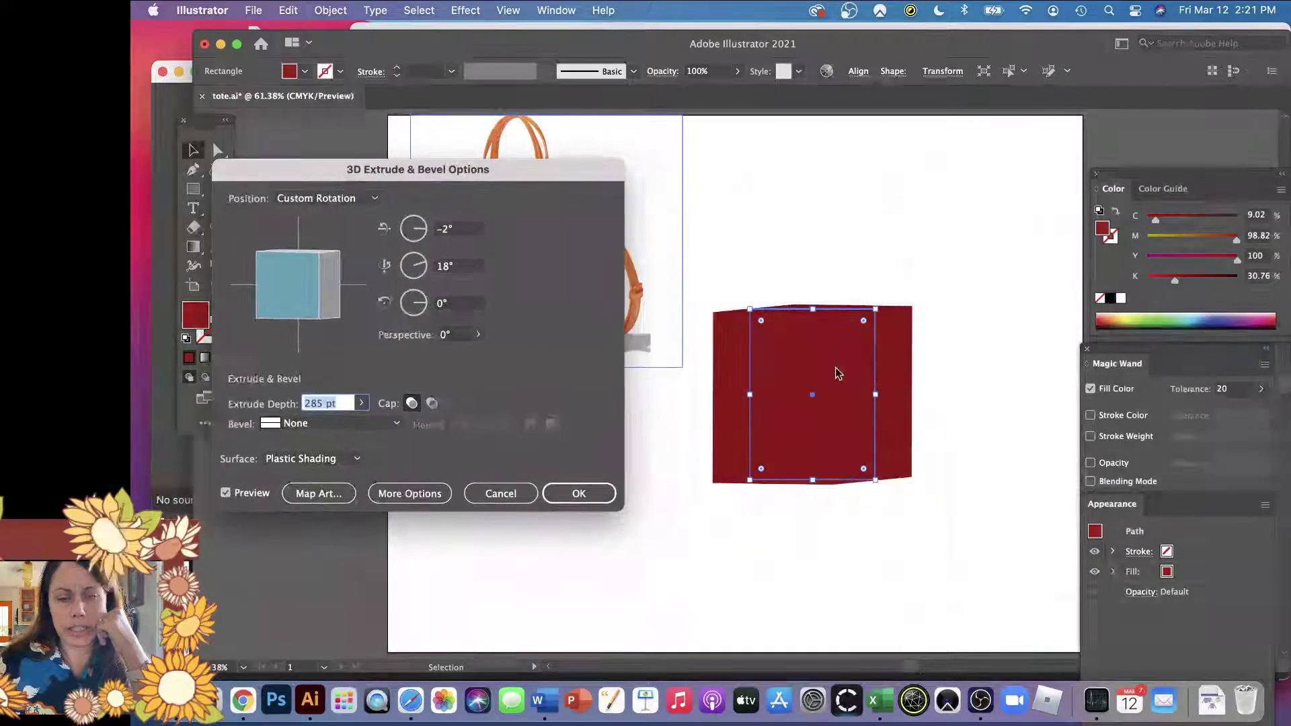
pyautogui.moveTo(470, 183); pyautogui.dragTo(1114, 280)
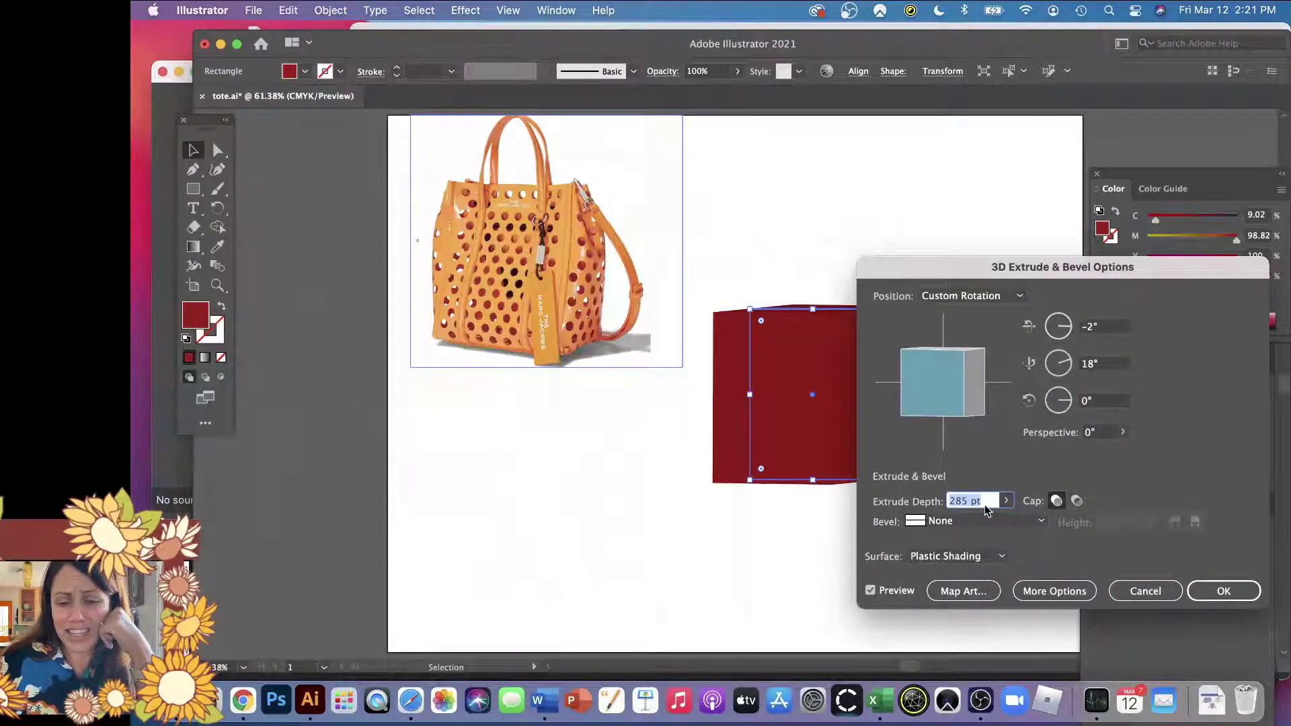
pyautogui.click(1006, 501)
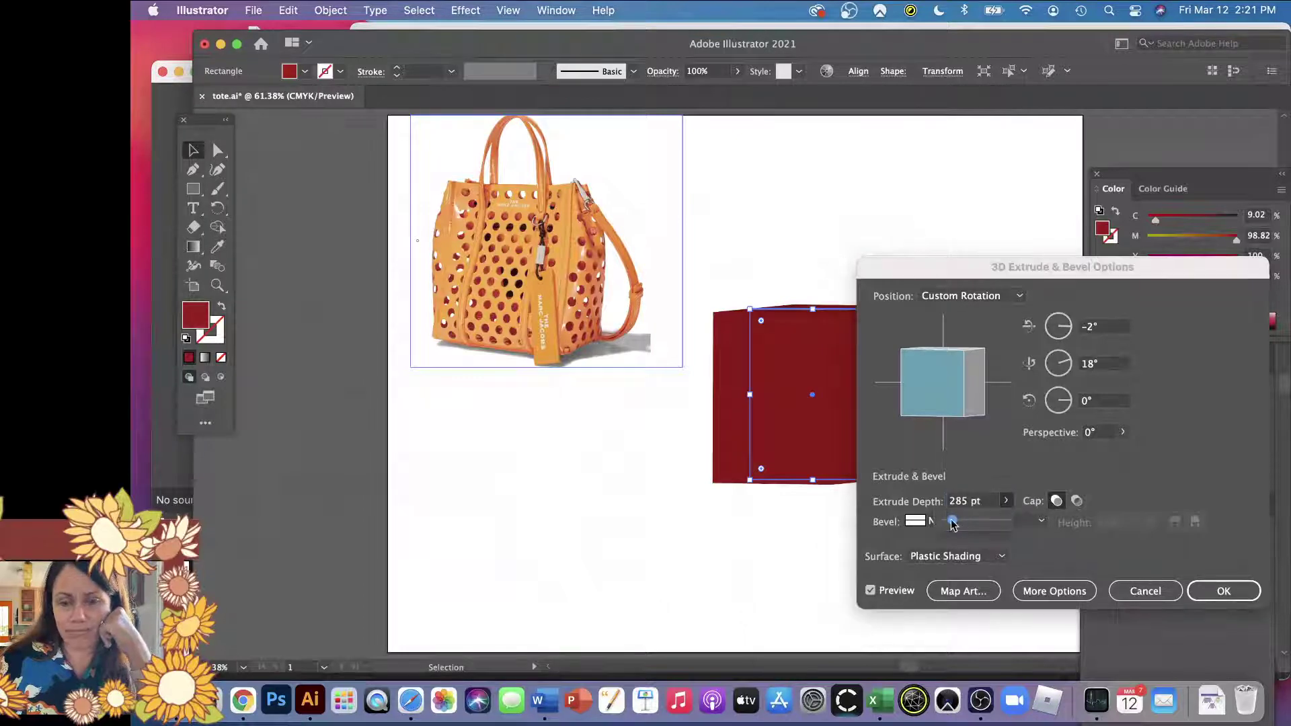
pyautogui.click(1005, 501)
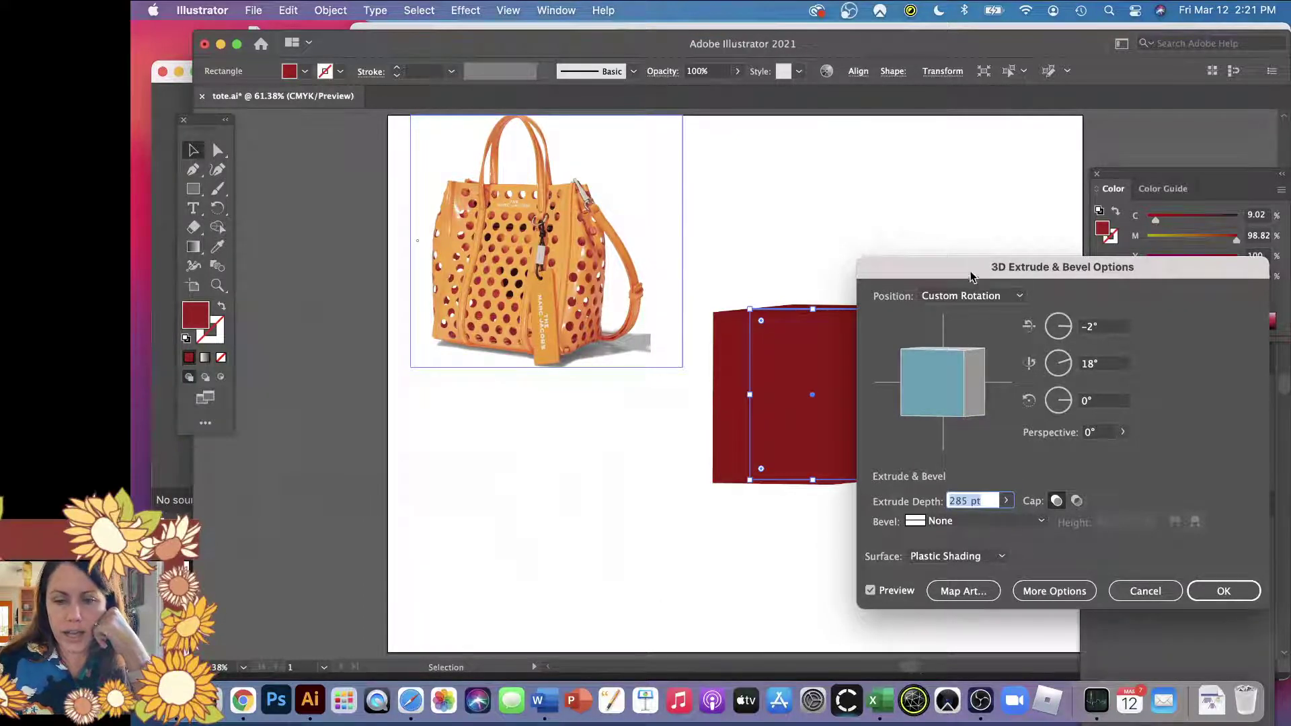
pyautogui.moveTo(969, 272); pyautogui.dragTo(1042, 243)
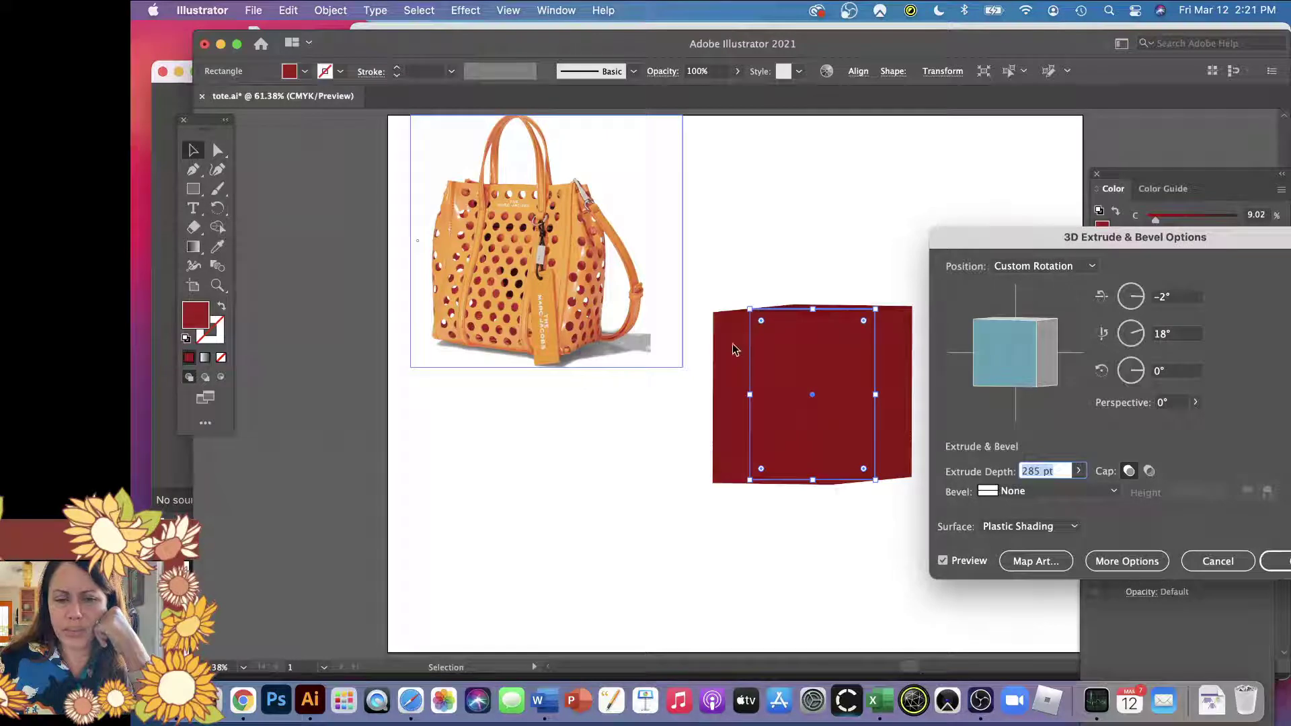
# - Rotate the extruded box to -4° about its horizontal axis, keeping 18° and 0° for the other two
pyautogui.click(994, 366)
pyautogui.moveTo(994, 366); pyautogui.dragTo(994, 365)
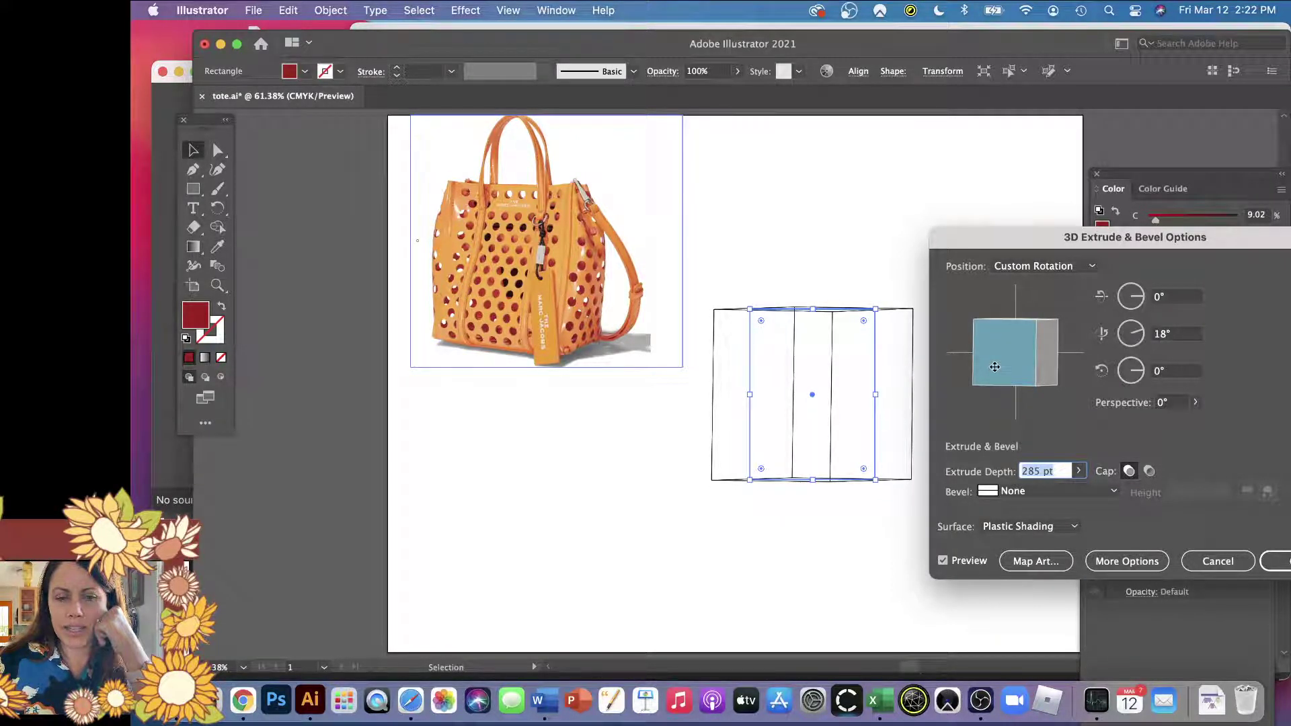
pyautogui.moveTo(994, 366); pyautogui.dragTo(995, 369)
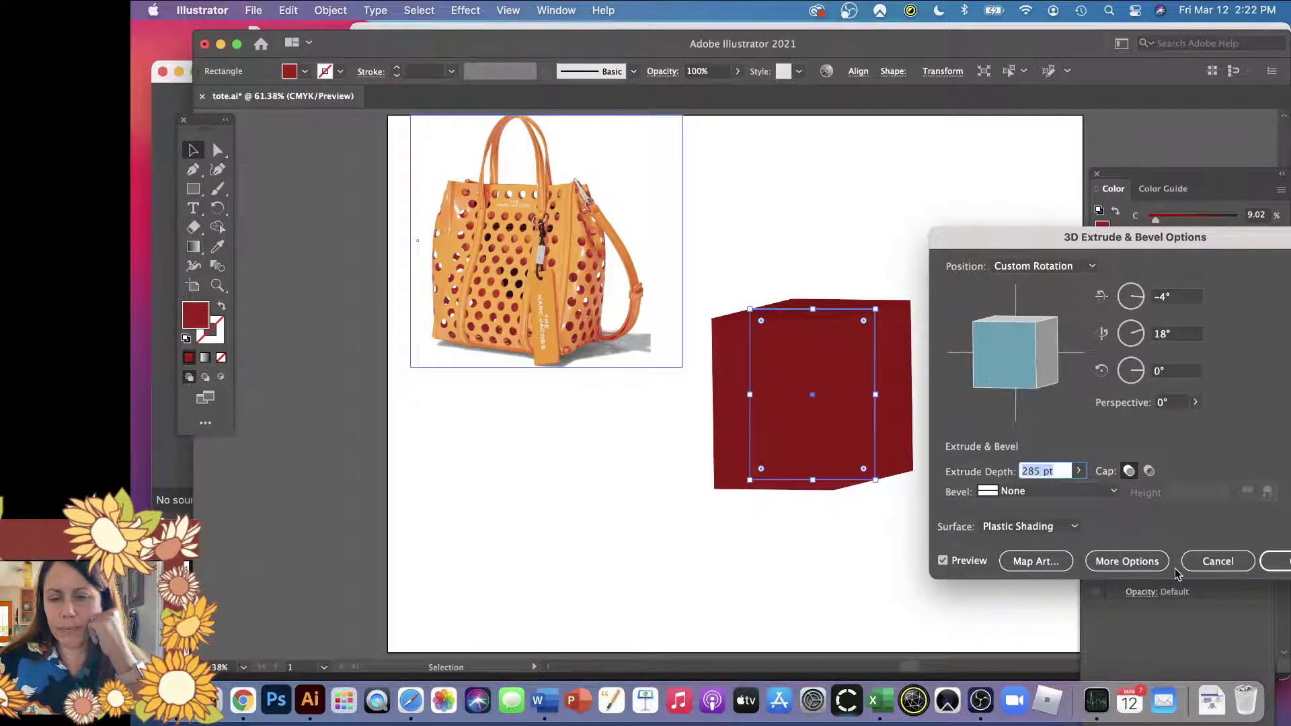
pyautogui.moveTo(1134, 243); pyautogui.dragTo(944, 185)
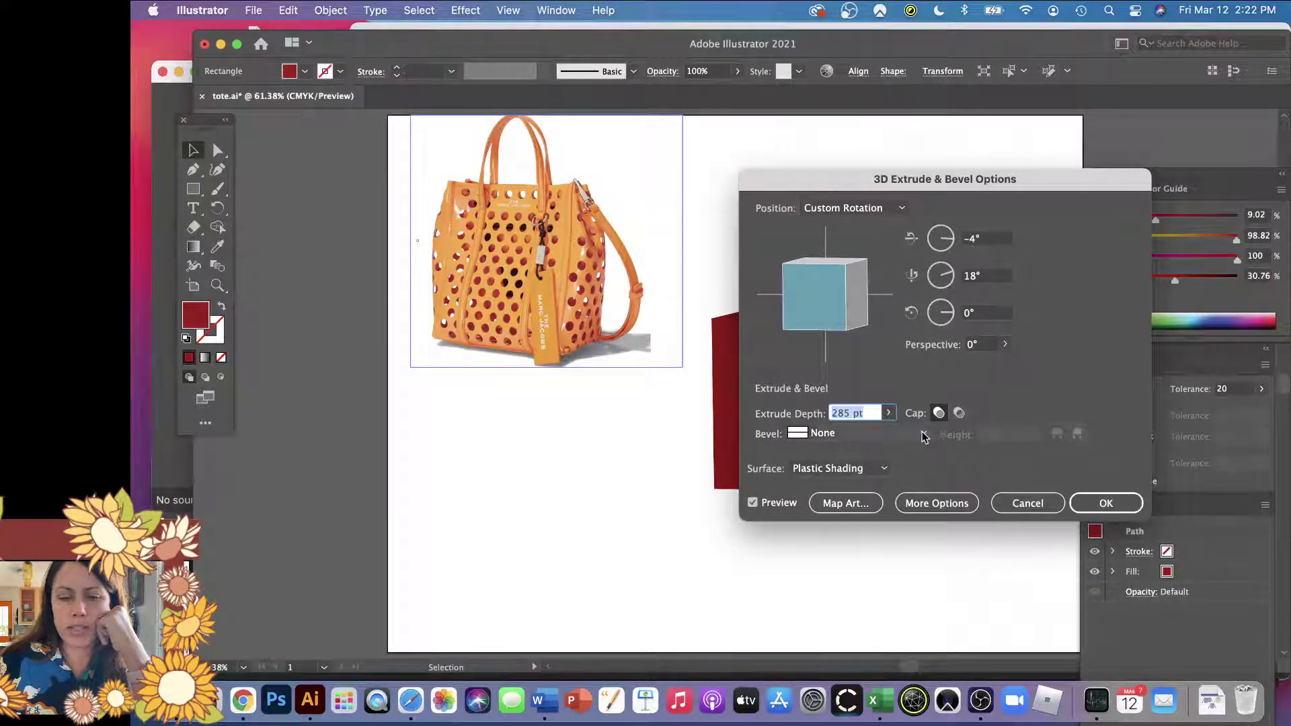
pyautogui.moveTo(881, 170); pyautogui.dragTo(1020, 121)
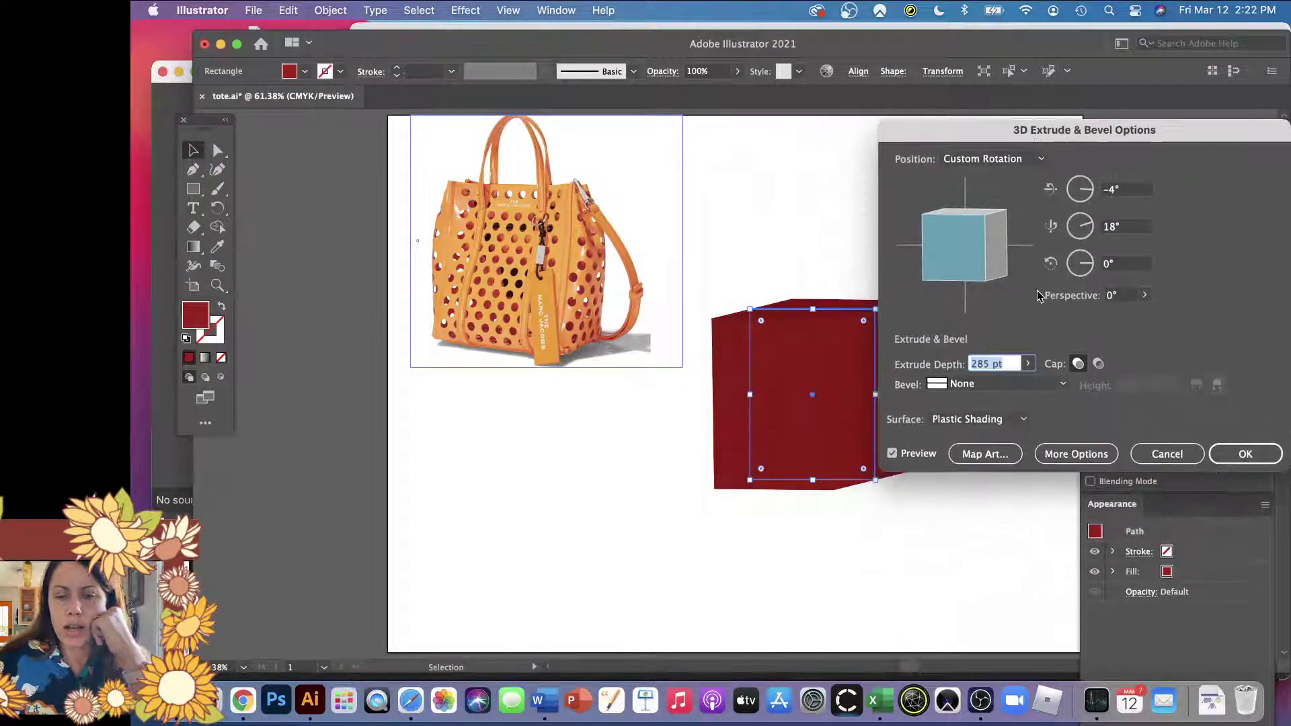
# - Try the Wireframe surface style on the extruded box
pyautogui.click(1021, 419)
pyautogui.click(988, 438)
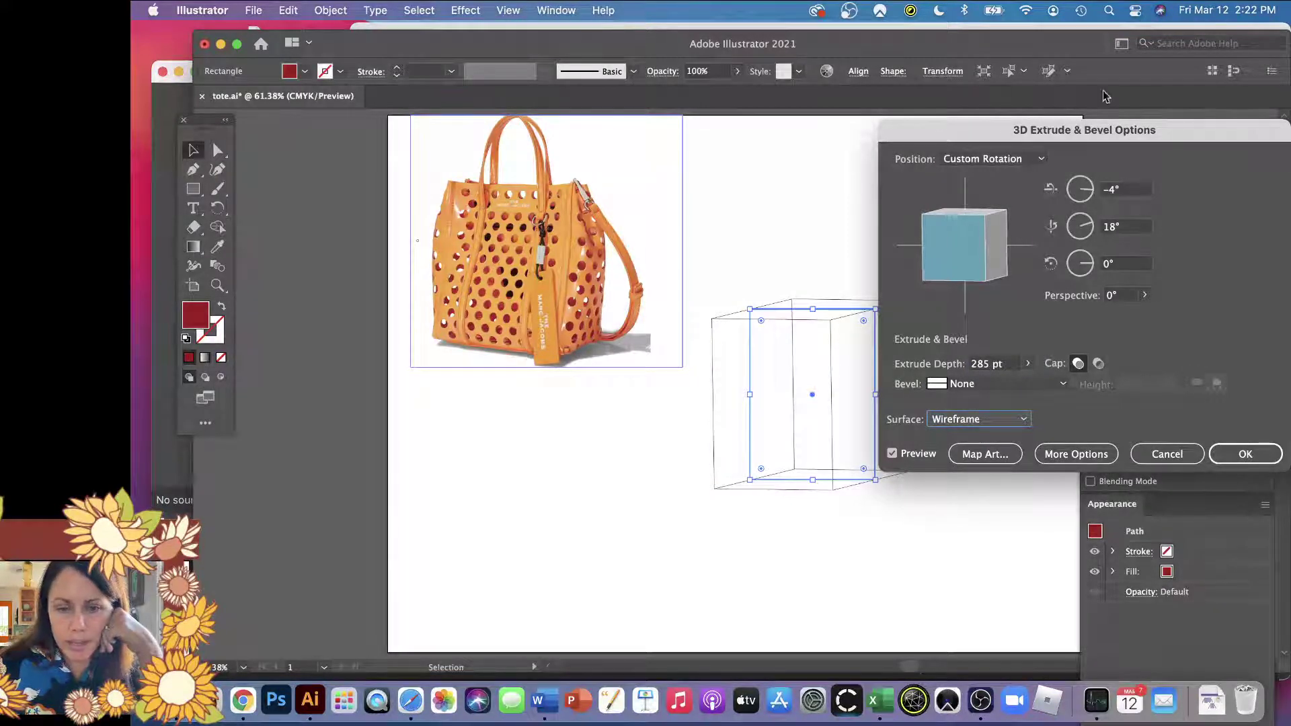
pyautogui.moveTo(997, 132)
pyautogui.mouseDown()
pyautogui.moveTo(1041, 224)
pyautogui.moveTo(1016, 144)
pyautogui.moveTo(995, 129)
pyautogui.mouseUp()
# - Set the box's surface to Plastic Shading and apply the 3D Extrude & Bevel effect
pyautogui.click(1021, 416)
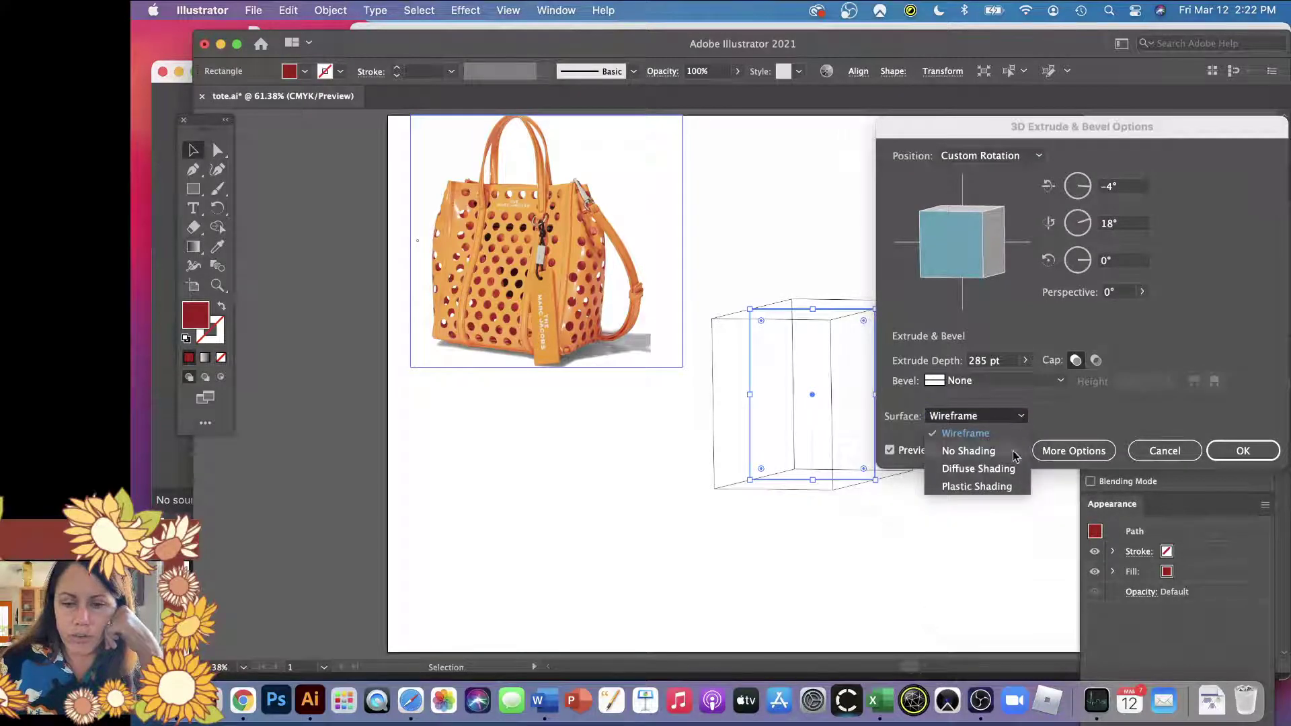
pyautogui.click(976, 486)
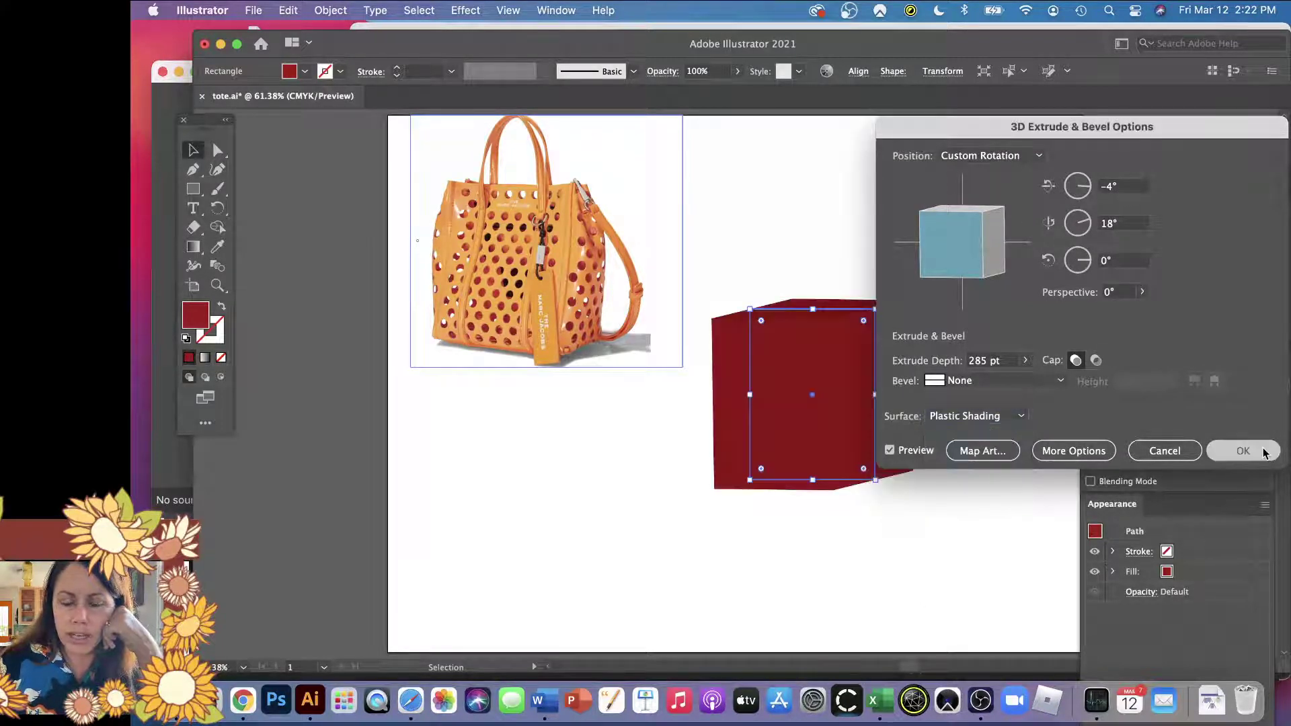
pyautogui.click(1251, 450)
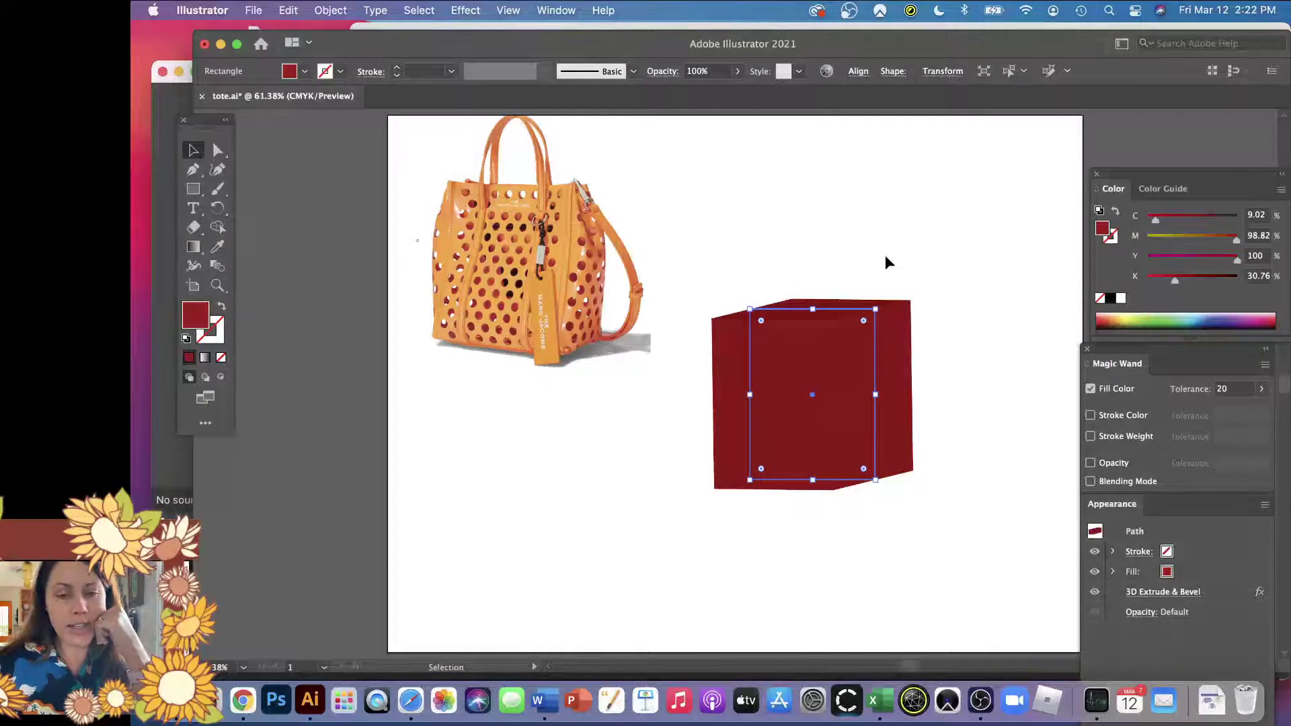
# - Expand the appearance of the extruded box into separate editable faces
pyautogui.click(762, 256)
pyautogui.click(831, 443)
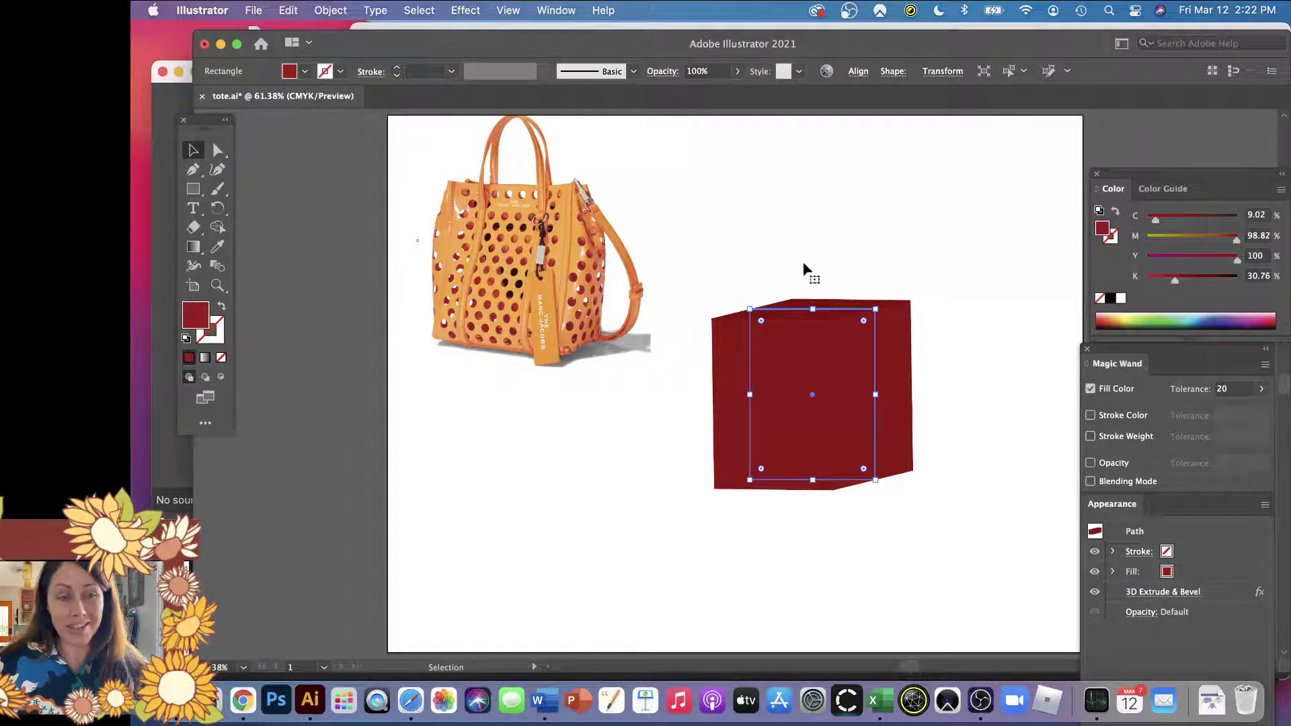
pyautogui.click(329, 13)
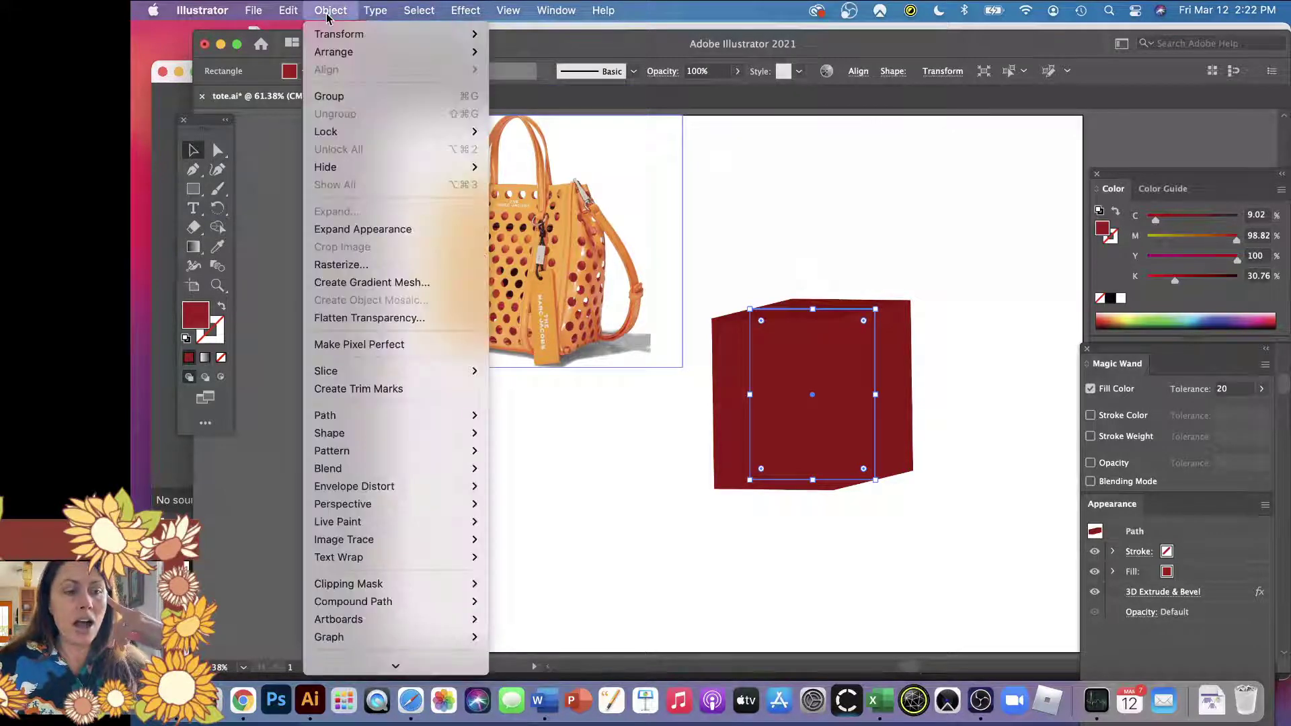
pyautogui.click(421, 232)
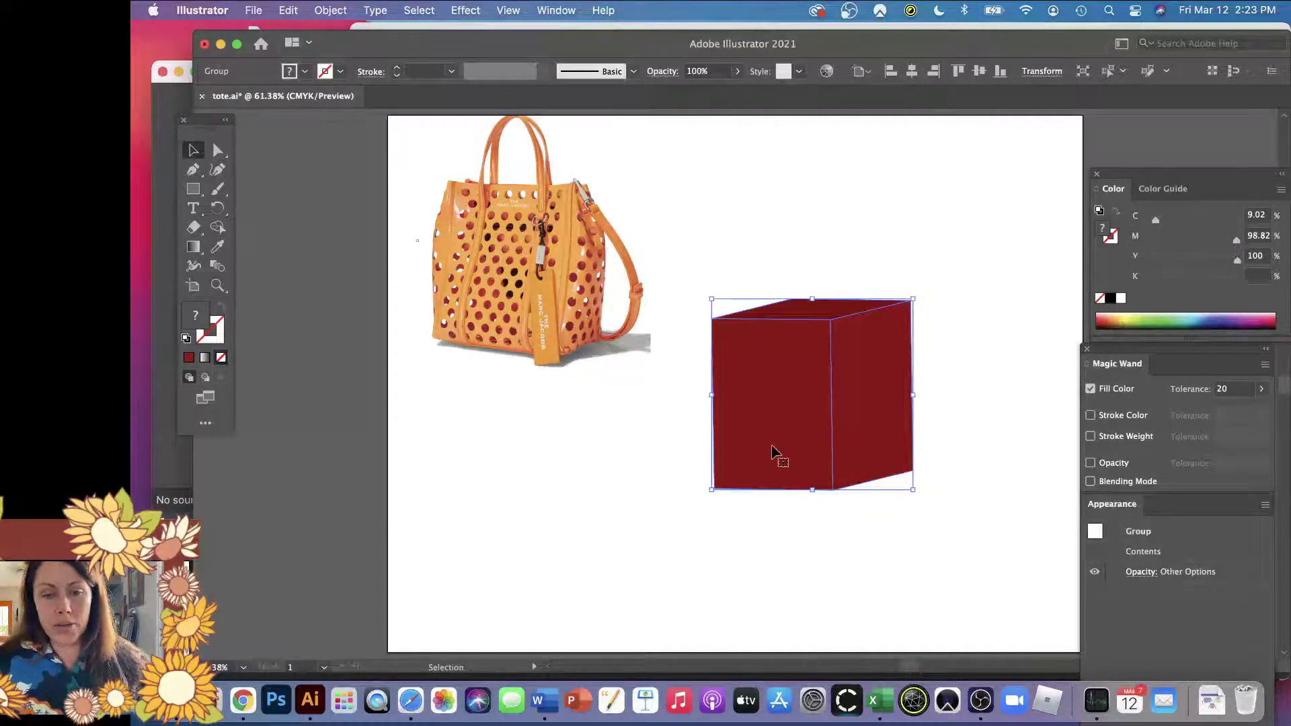
# - Move the box's rear top edge inward and down so the top flattens and the side panel tapers upward
pyautogui.press('a')
pyautogui.click(840, 293)
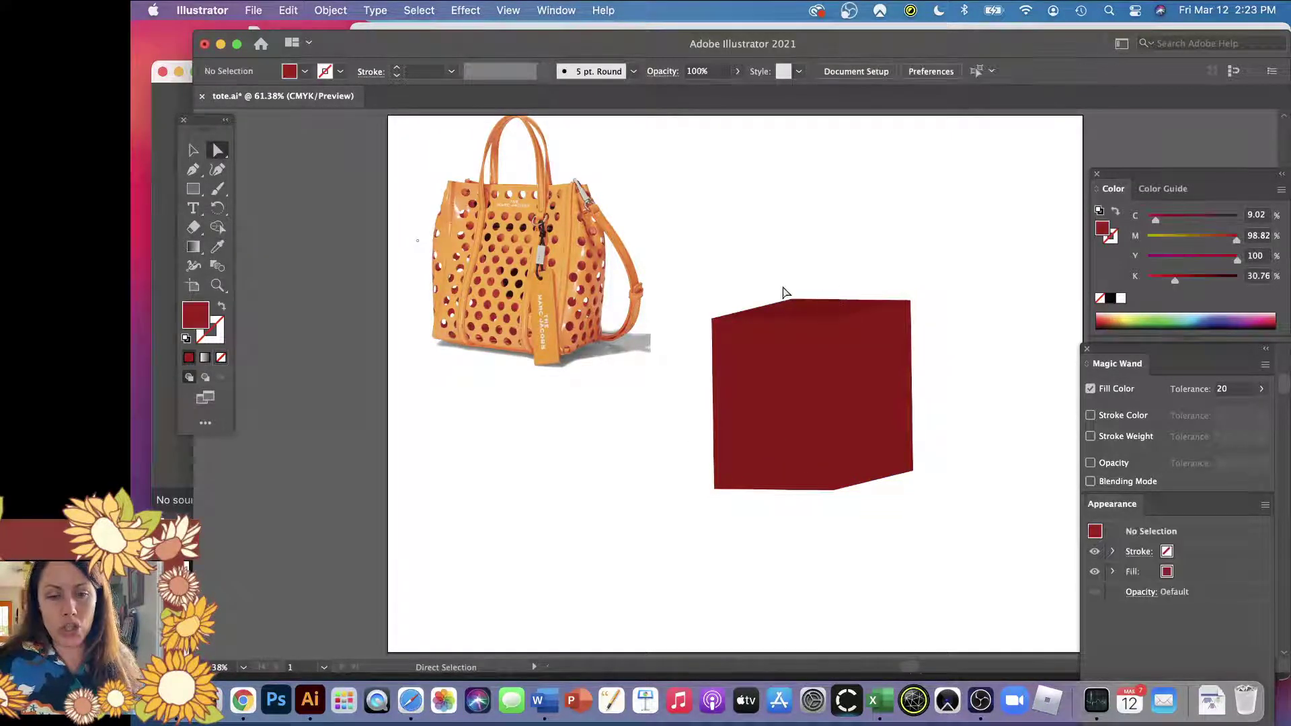
pyautogui.click(908, 301)
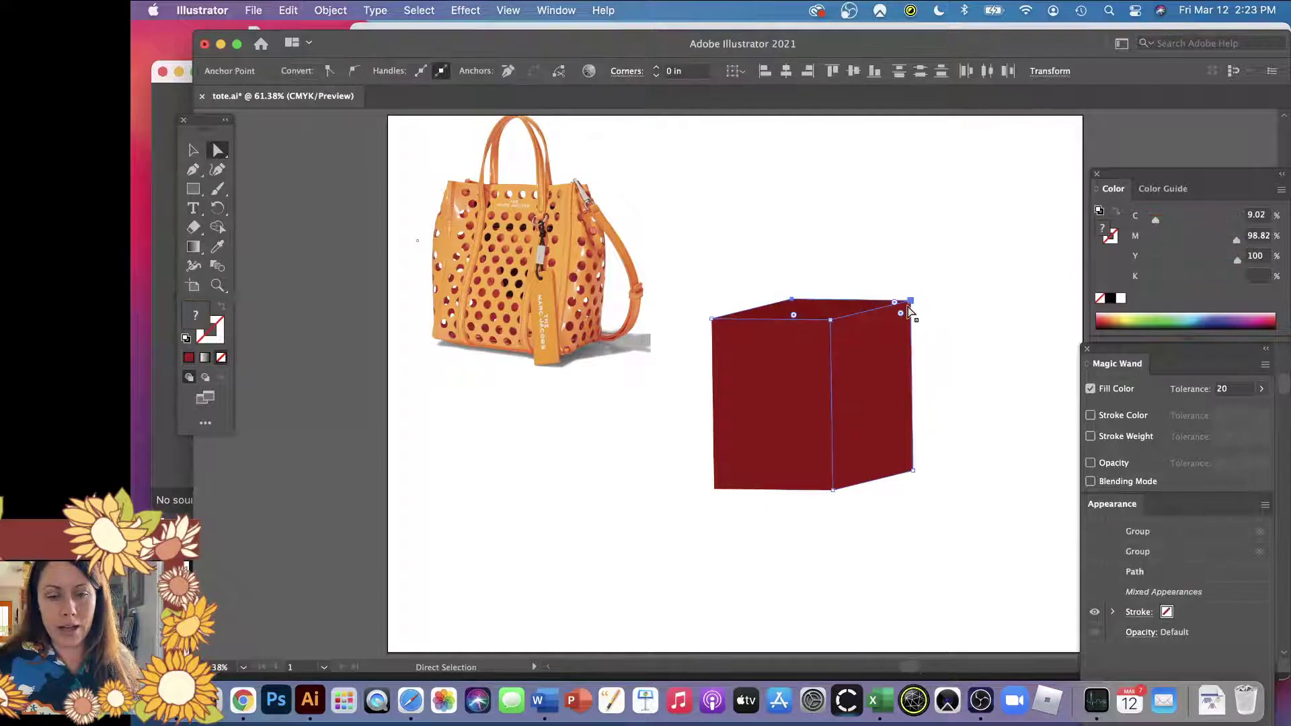
pyautogui.moveTo(908, 303); pyautogui.dragTo(871, 316)
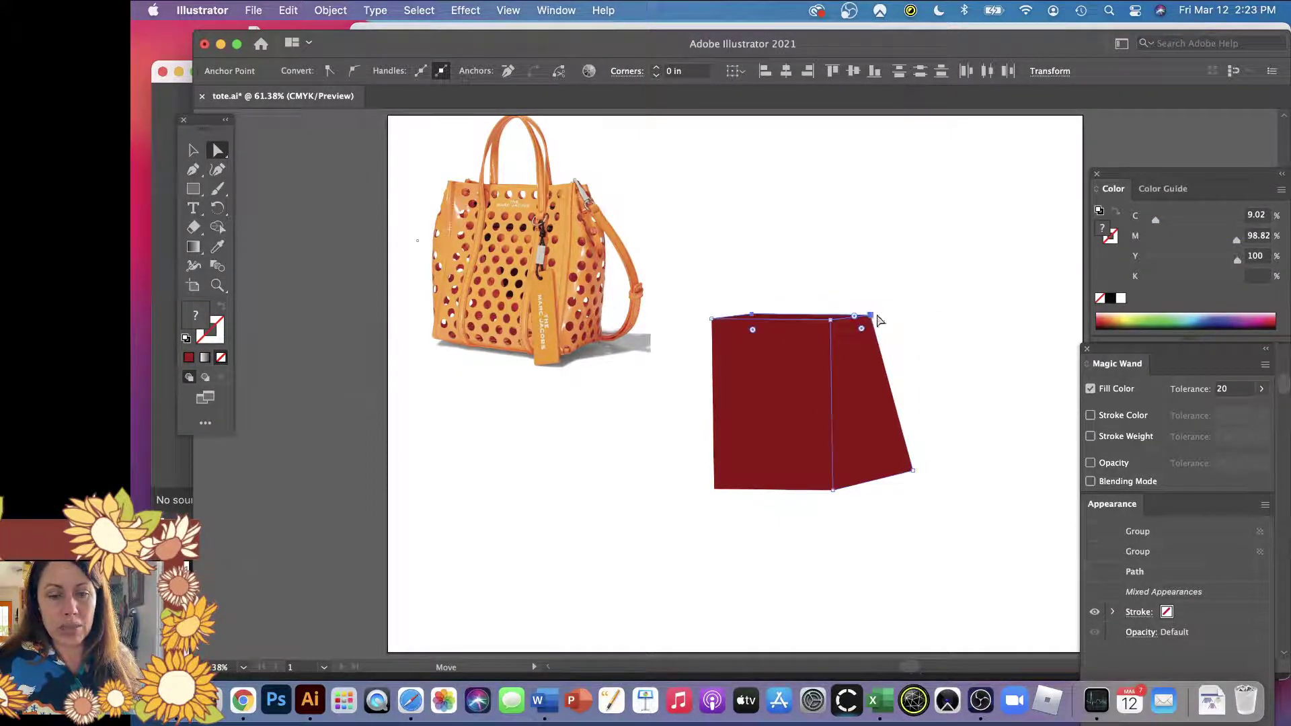
pyautogui.click(910, 305)
# - Recolor the tapered side panel to a lighter muted red of about C 27, M 83, Y 70, K 16 and deselect it
pyautogui.click(864, 373)
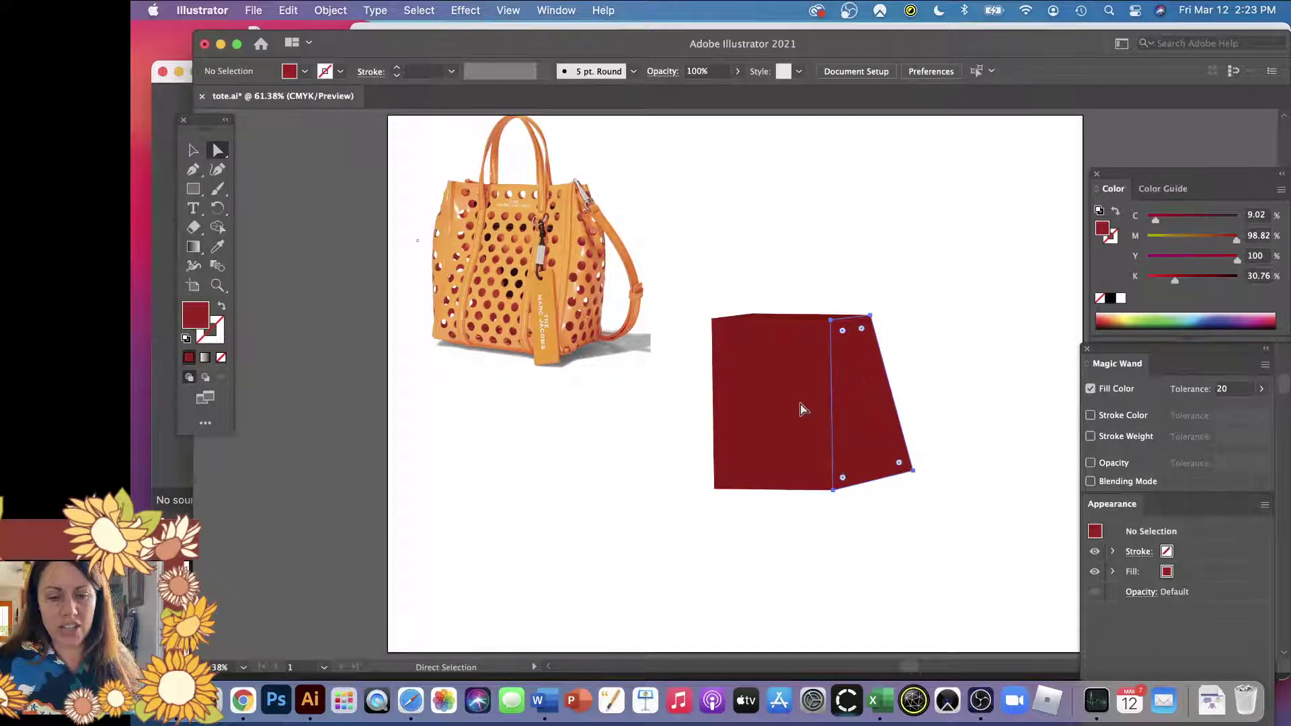
pyautogui.doubleClick(194, 314)
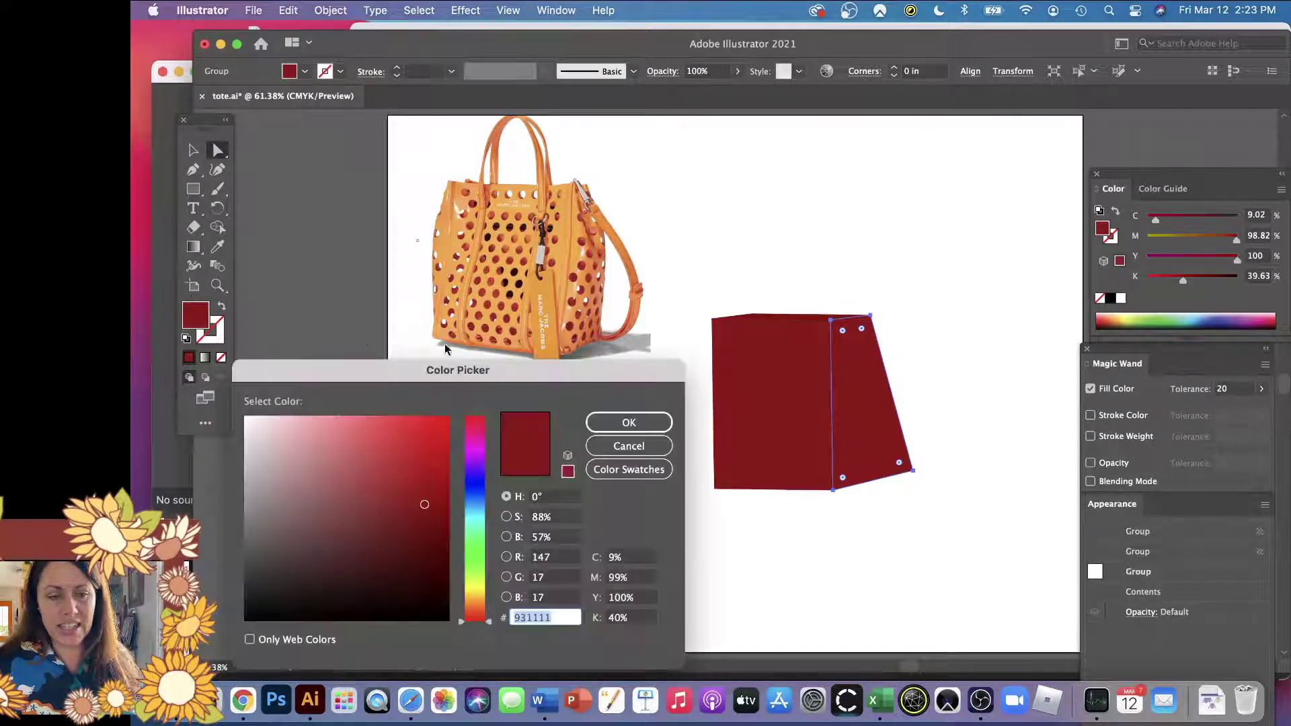
pyautogui.click(362, 490)
pyautogui.click(628, 422)
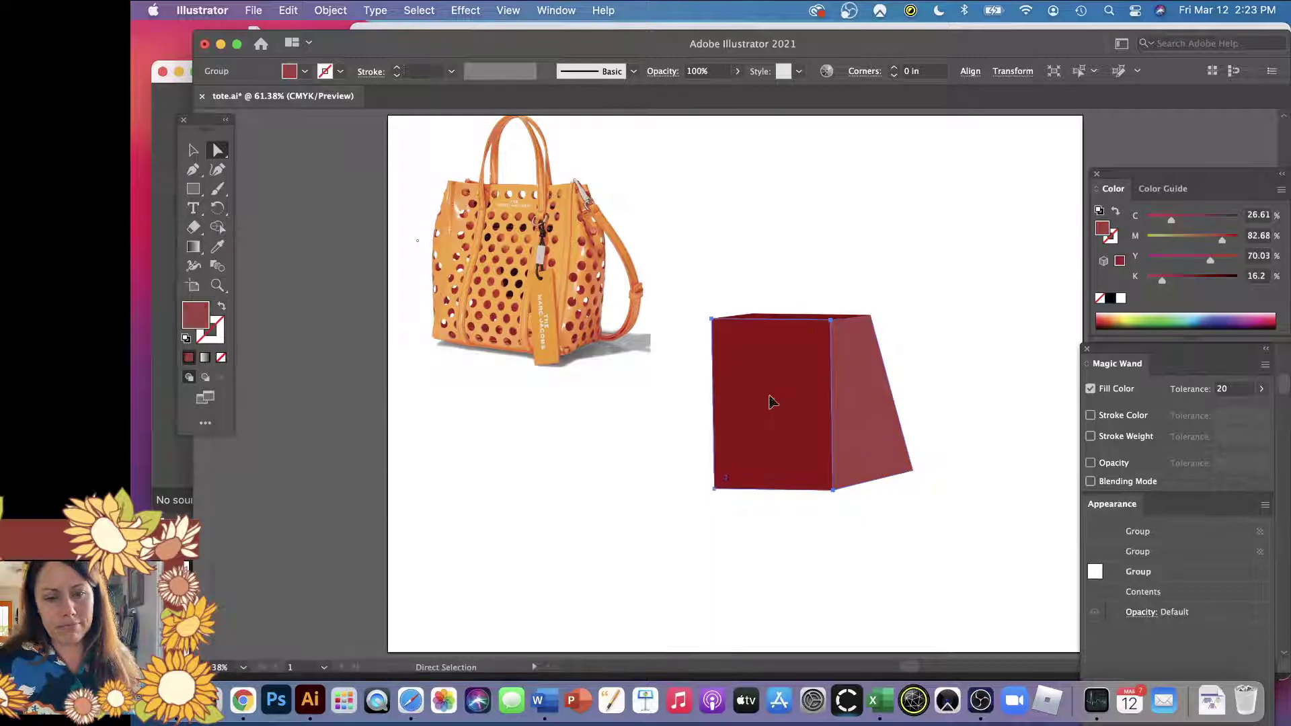
pyautogui.click(828, 373)
pyautogui.click(942, 528)
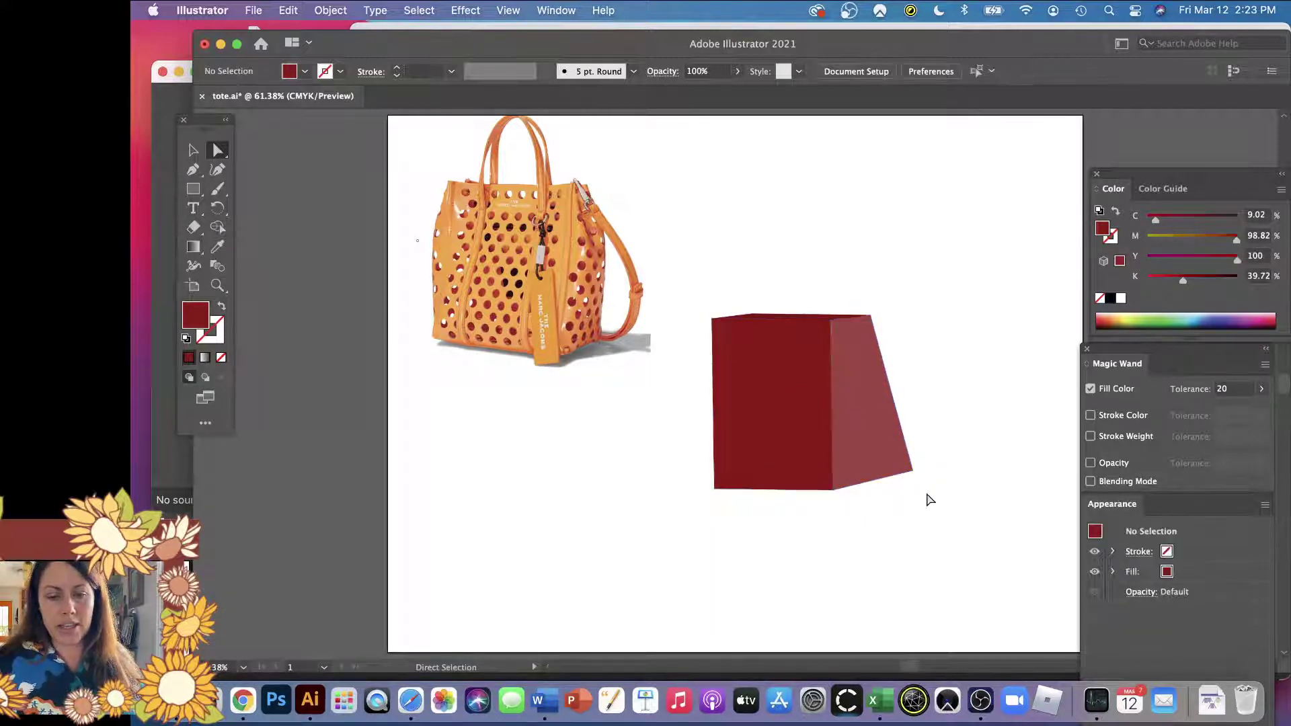
# - Add two anchor points to each vertical edge of the front panel, one in the upper part and one lower down
pyautogui.click(721, 420)
pyautogui.press('+')
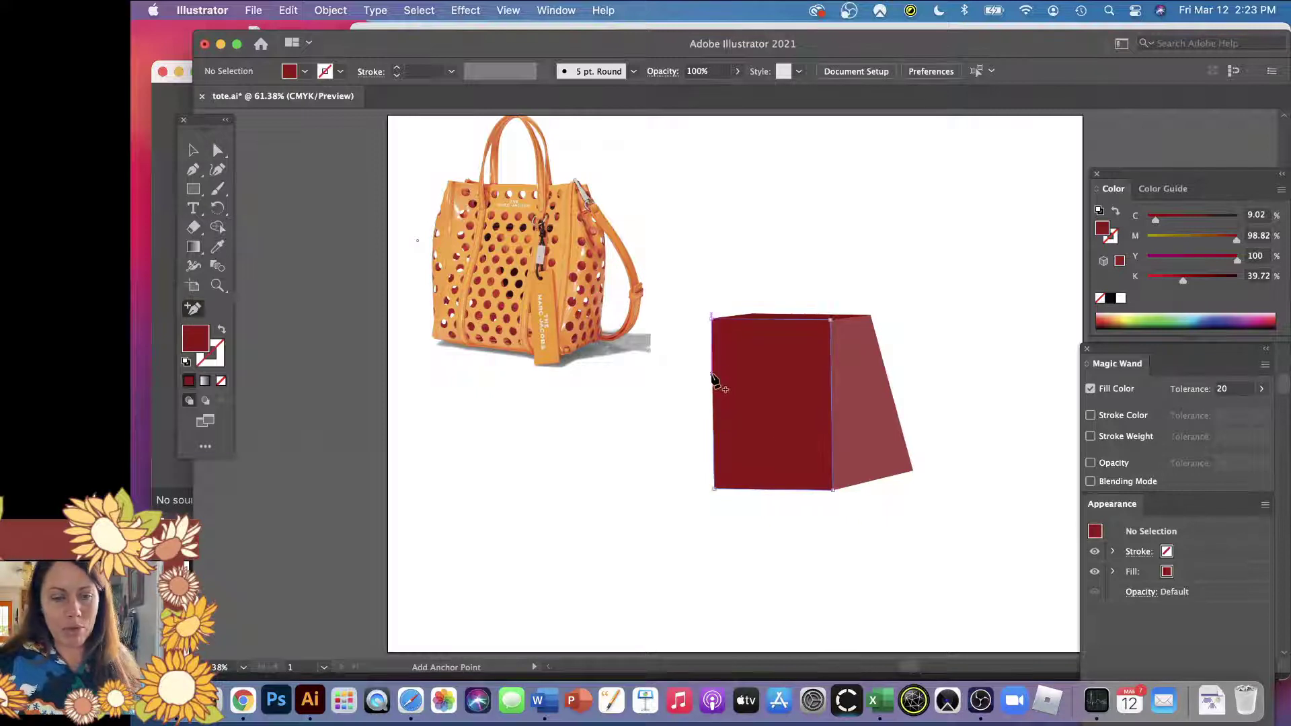
pyautogui.click(712, 374)
pyautogui.click(713, 446)
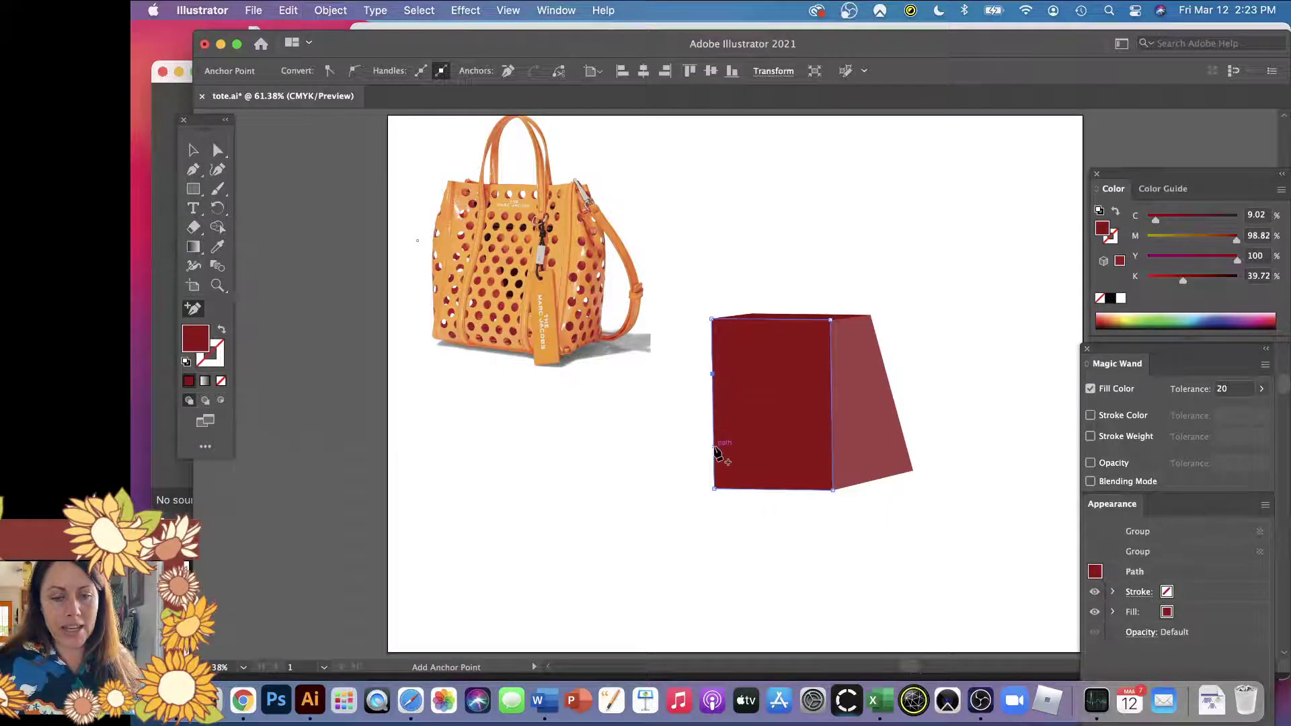
pyautogui.click(832, 371)
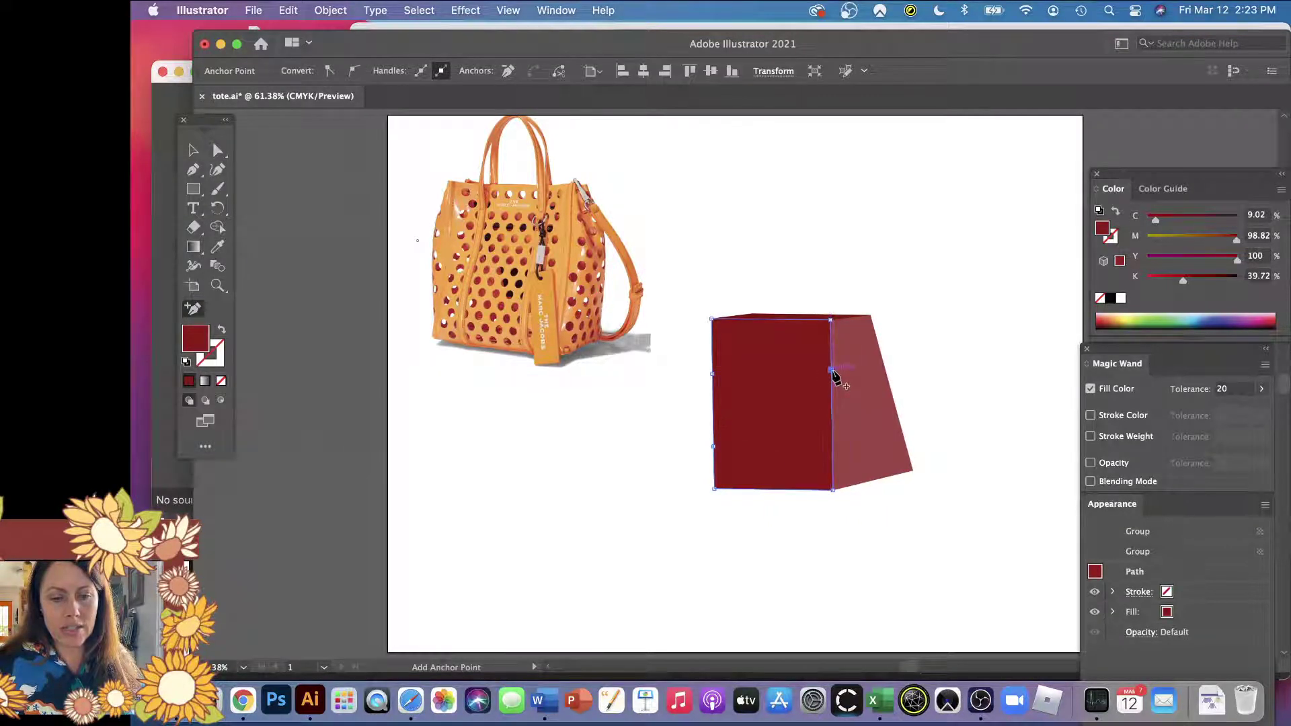
pyautogui.click(832, 446)
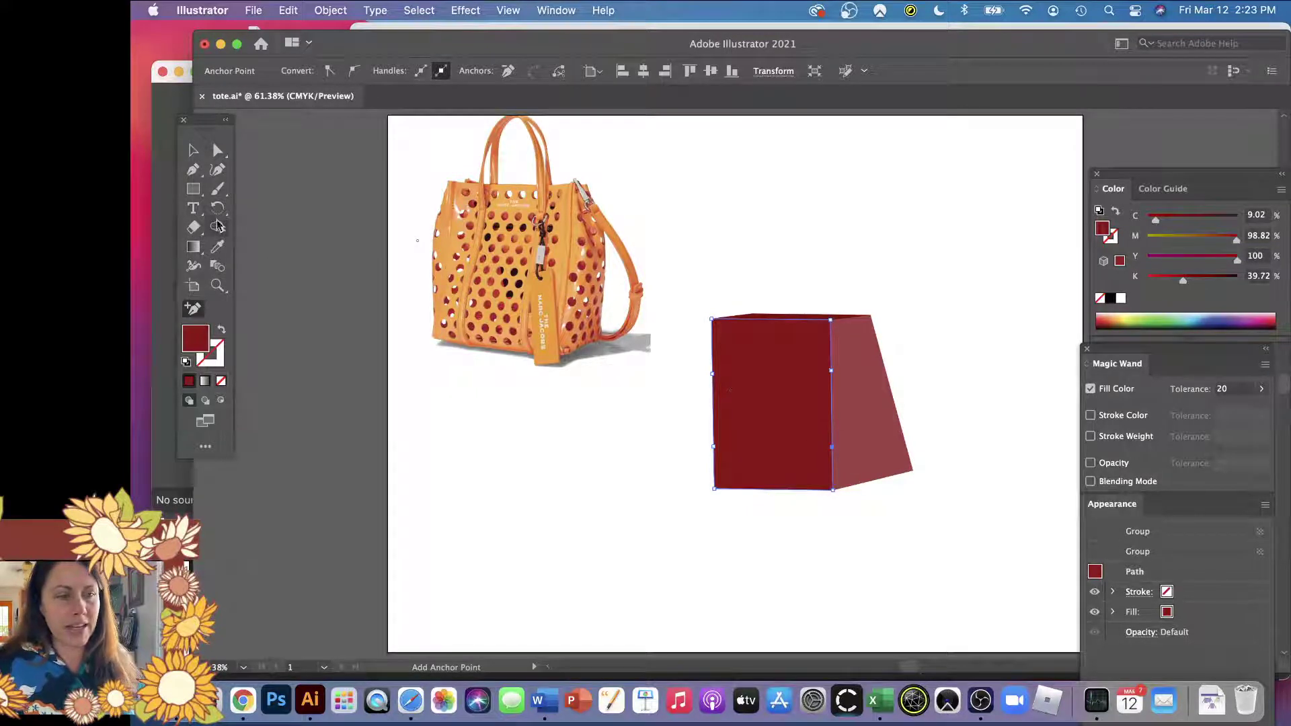
# - Convert the four added anchors on the front panel's vertical edges to smooth points with the Anchor Point tool
pyautogui.hotkey('shift', 'c')
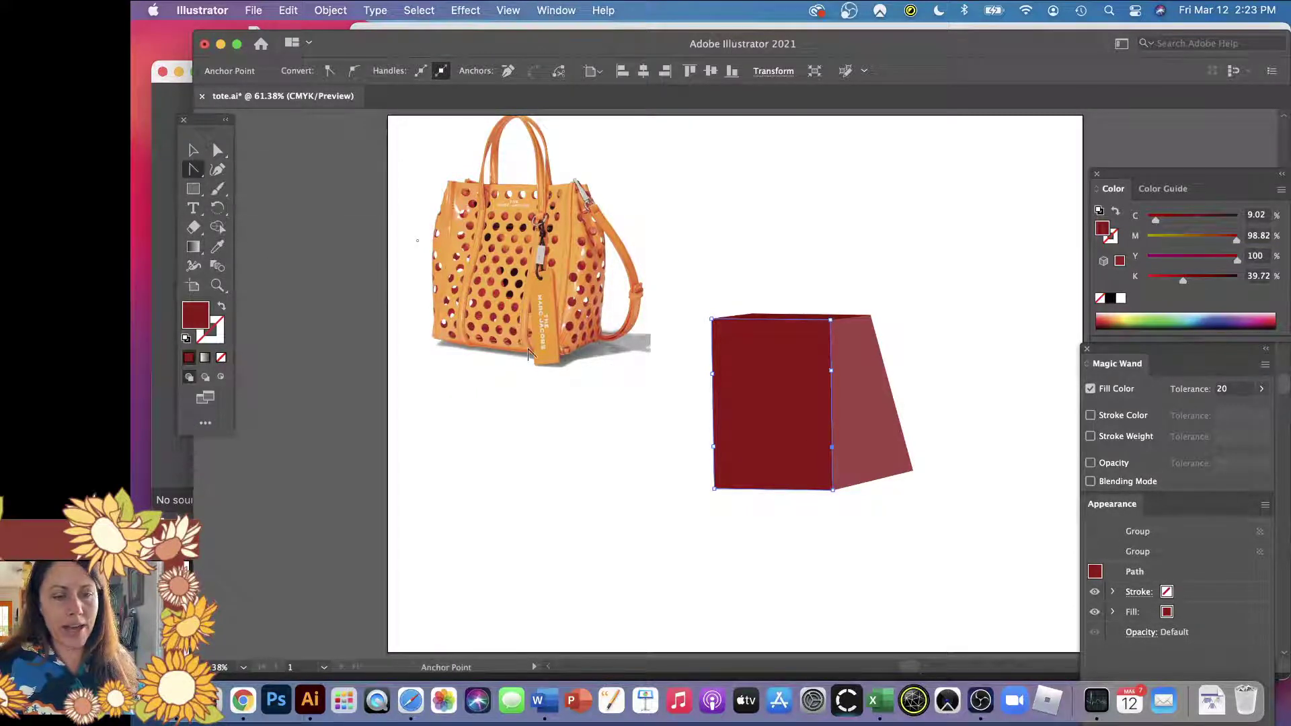
pyautogui.moveTo(713, 373); pyautogui.dragTo(718, 348)
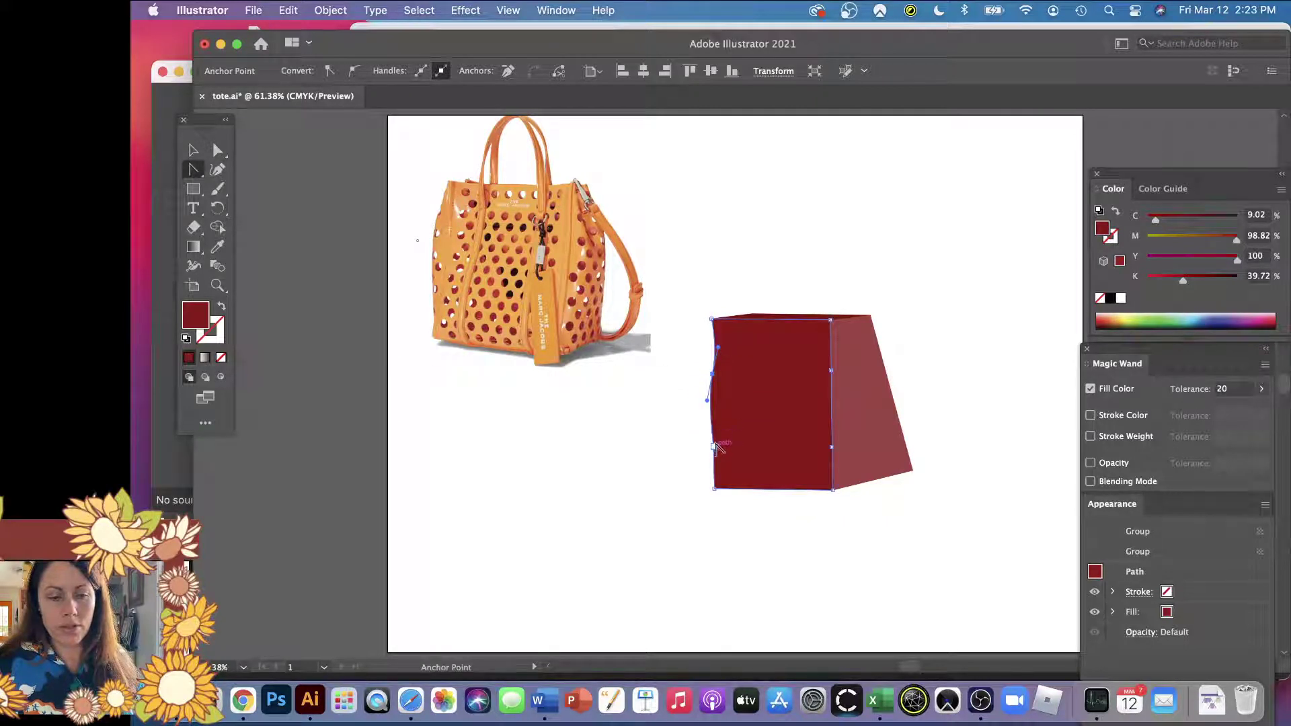
pyautogui.moveTo(716, 447)
pyautogui.mouseDown()
pyautogui.moveTo(711, 464)
pyautogui.moveTo(713, 436)
pyautogui.mouseUp()
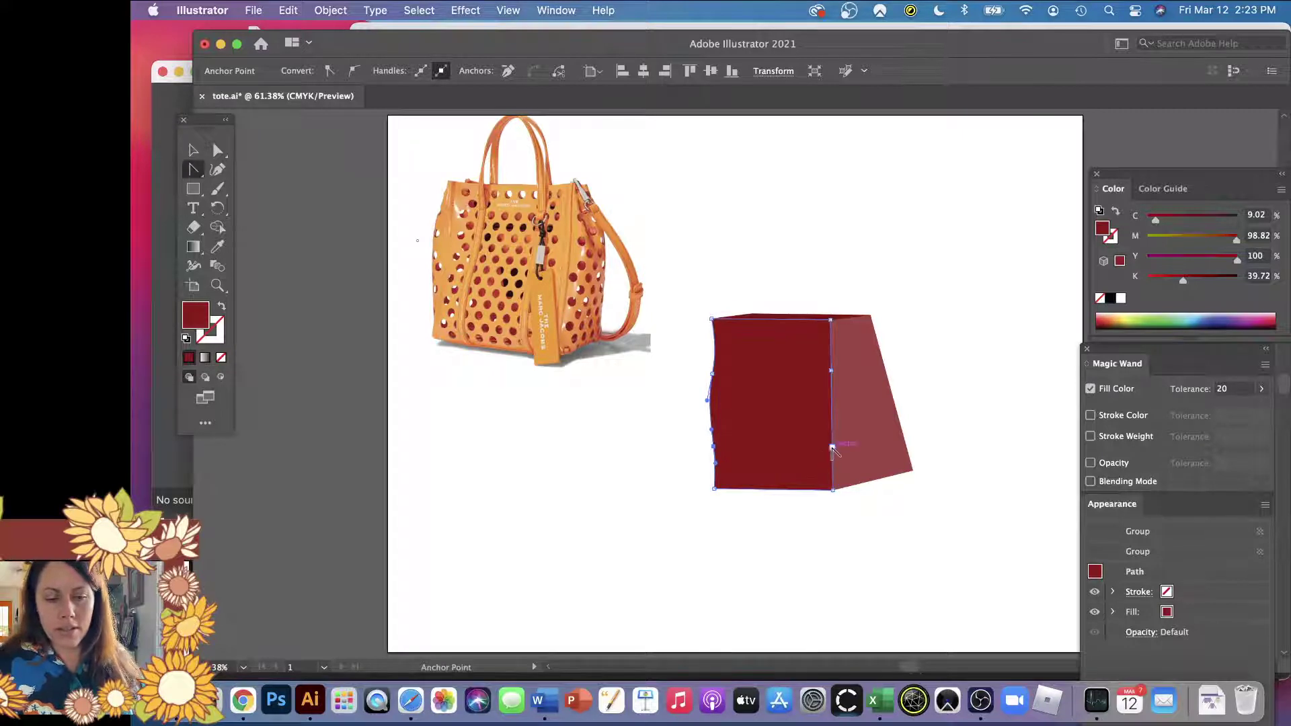
pyautogui.moveTo(833, 450); pyautogui.dragTo(847, 470)
pyautogui.press('super+z')
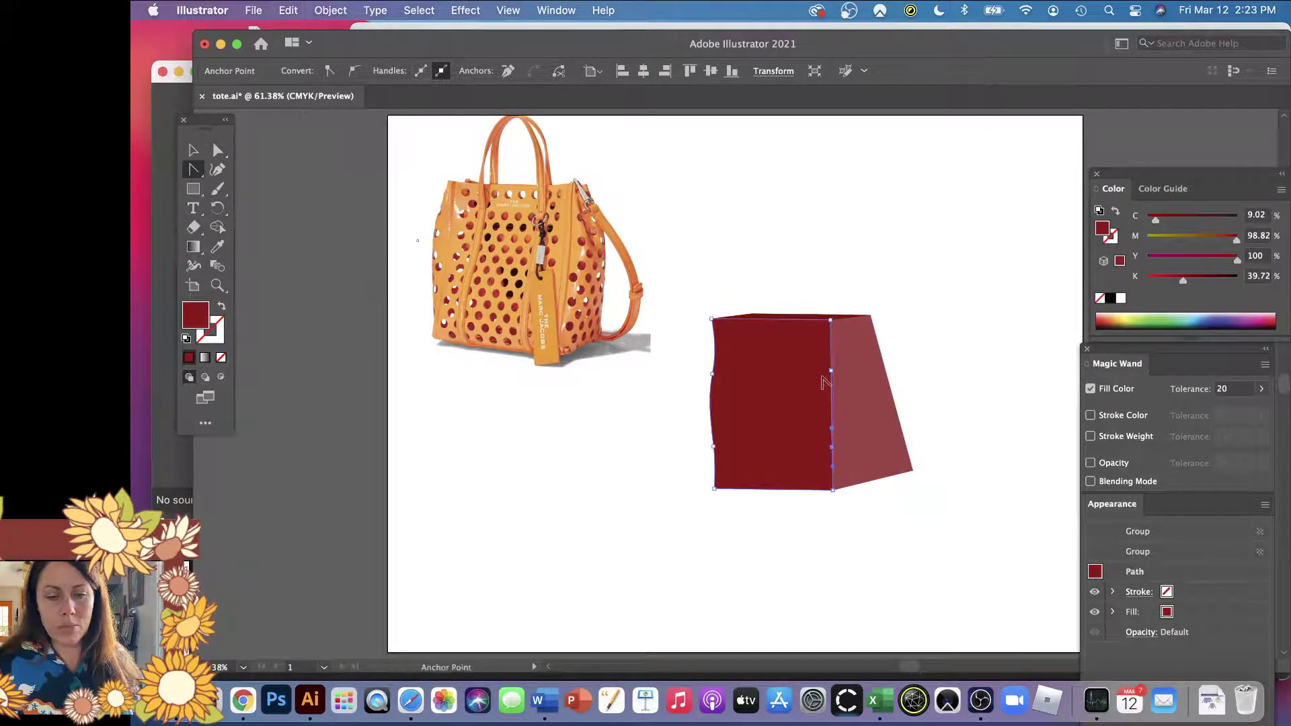
pyautogui.moveTo(836, 373); pyautogui.dragTo(832, 406)
# - Shift the lower anchors on both front panel edges to the left, the outer one by about 0.12 in, to bow the edges
pyautogui.press('a')
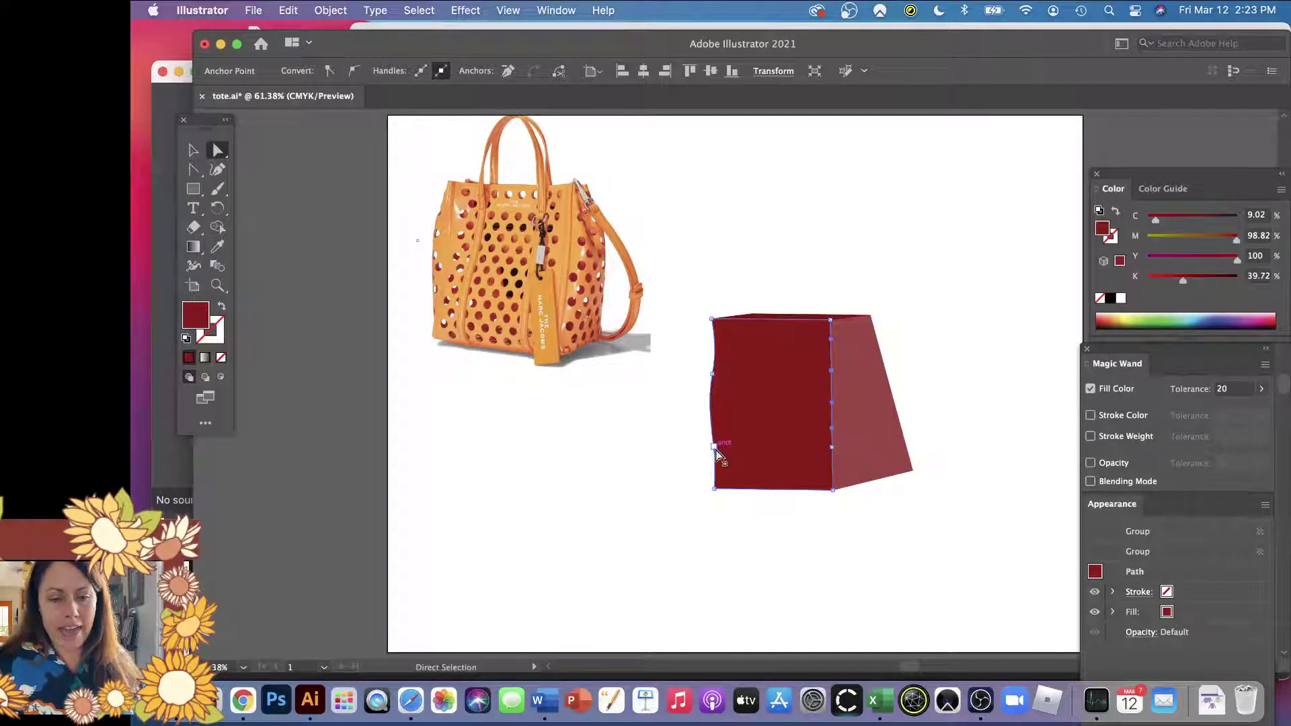
pyautogui.click(713, 450)
pyautogui.moveTo(714, 452); pyautogui.dragTo(706, 457)
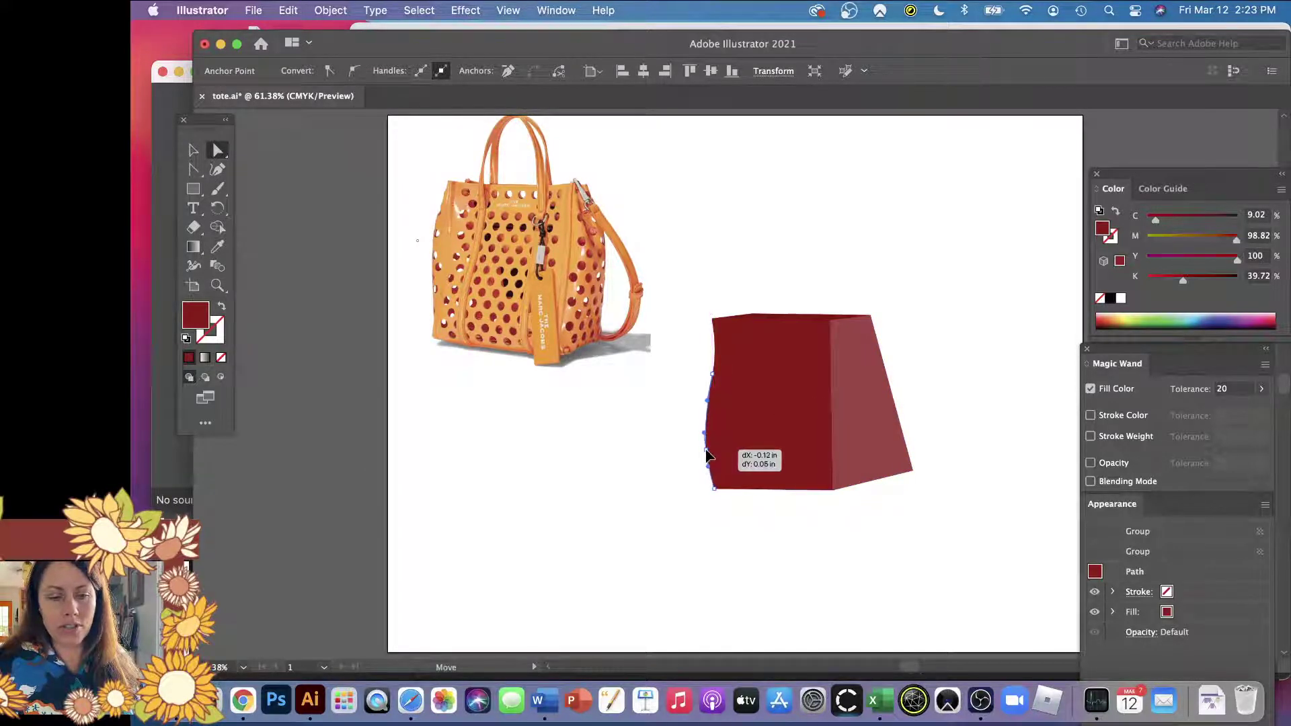
pyautogui.moveTo(831, 449); pyautogui.dragTo(827, 452)
# - Add an anchor point low on the side panel's shared edge with the front panel and pull it inward past the front panel's curved edge
pyautogui.click(835, 454)
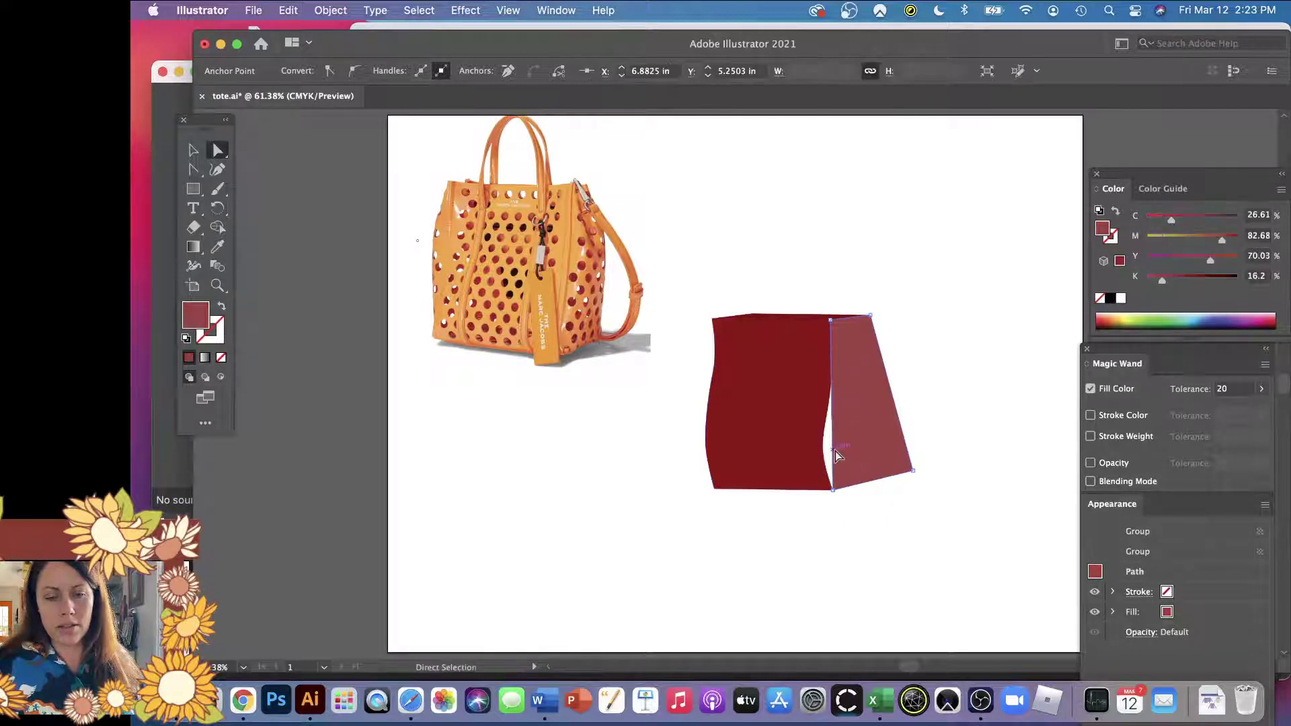
pyautogui.press('+')
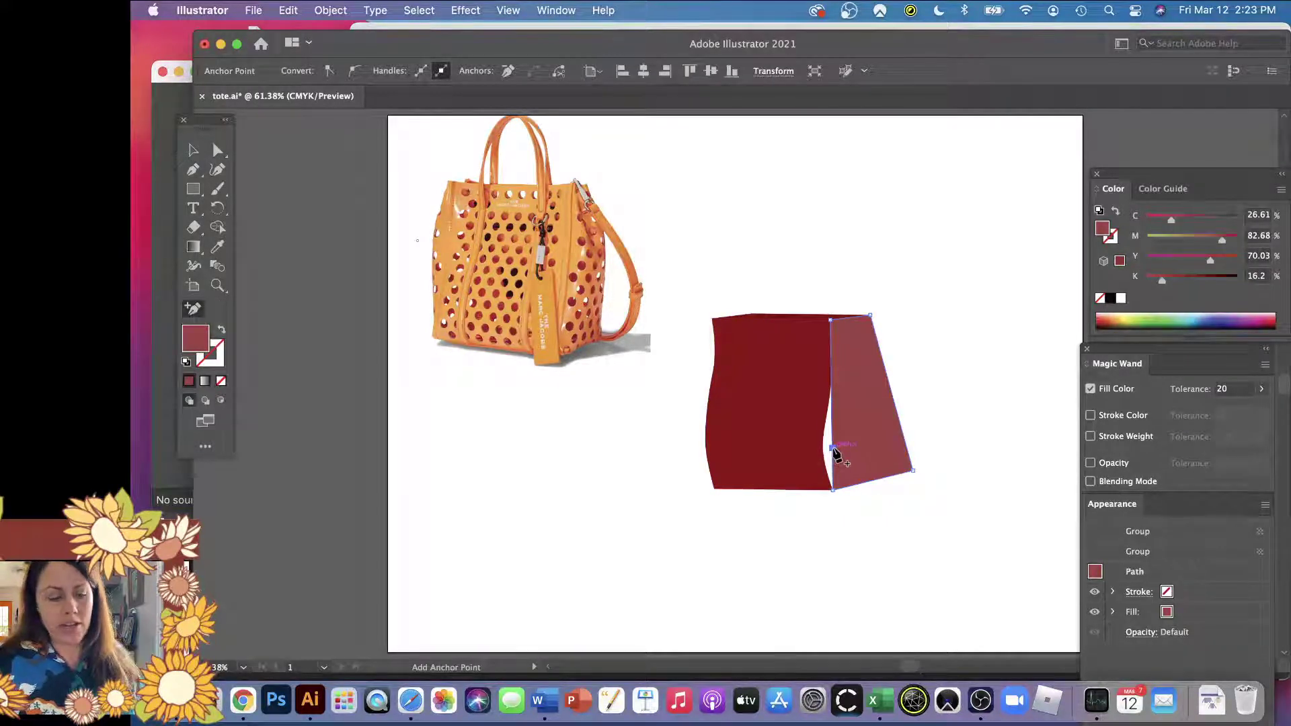
pyautogui.click(832, 448)
pyautogui.press('a')
pyautogui.moveTo(832, 448); pyautogui.dragTo(796, 443)
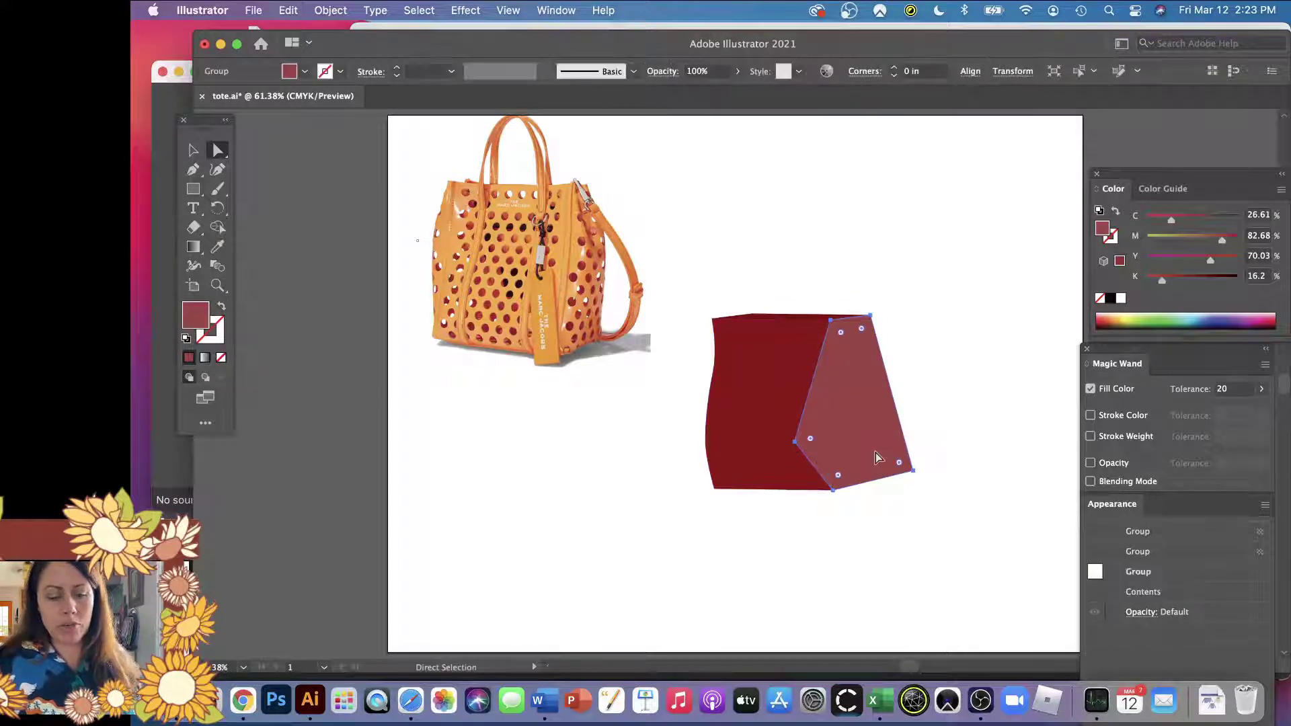
# - Send the side panel behind the front panel so the front panel's curved edge overlaps it, and deselect it
pyautogui.press('v')
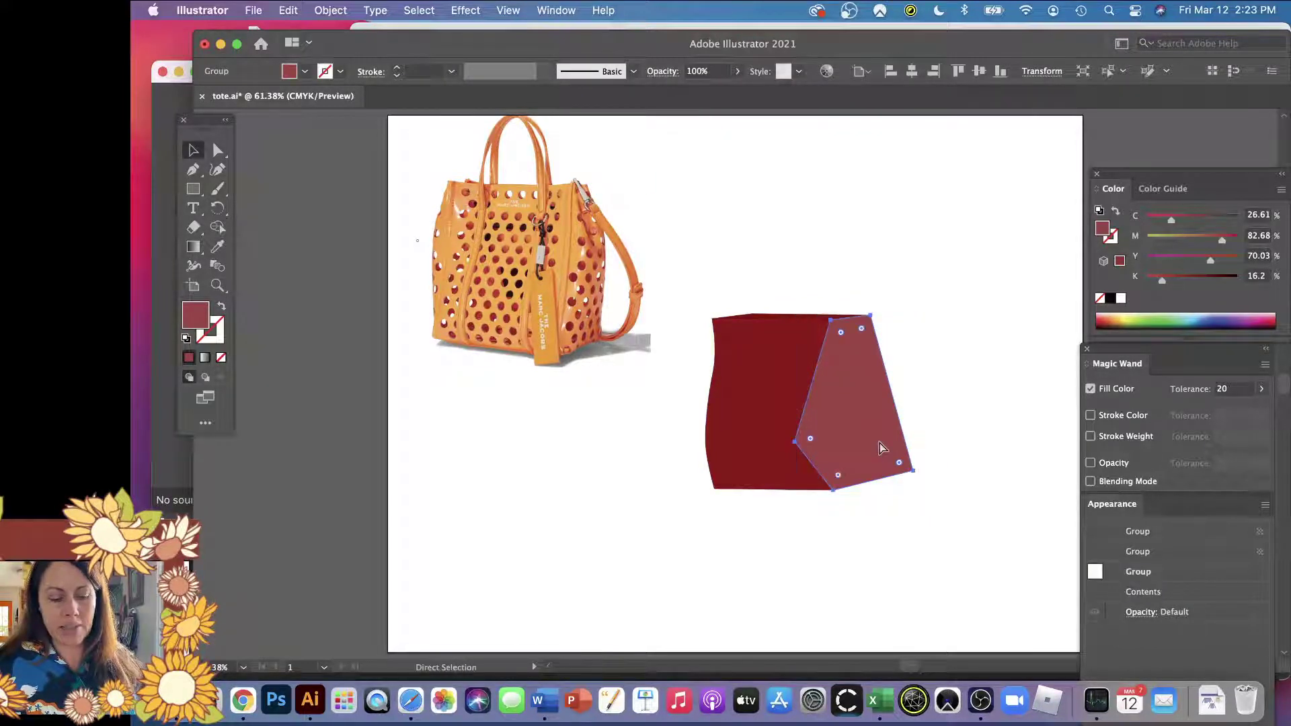
pyautogui.press('Delete')
pyautogui.press('super+z')
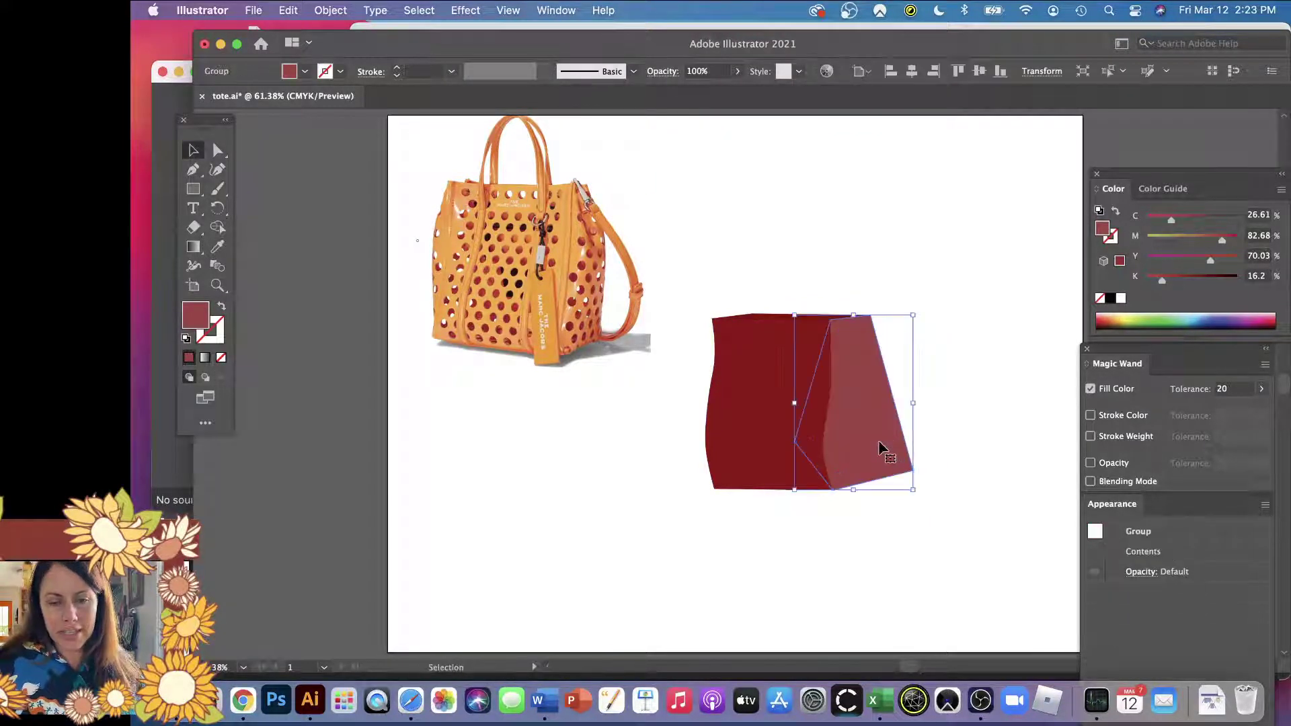
pyautogui.click(949, 409)
# - Move the side panel's lower outer corner inward and add an anchor point midway along its outer edge
pyautogui.press('a')
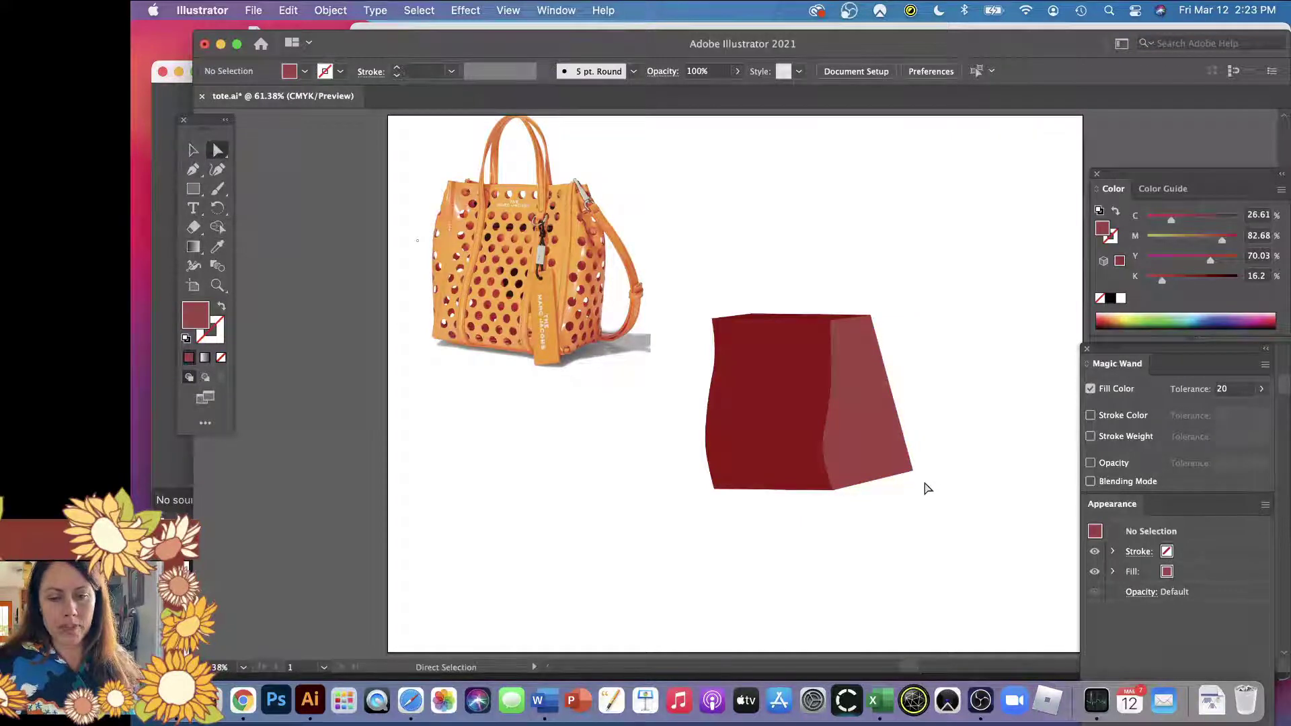
pyautogui.moveTo(913, 472); pyautogui.dragTo(892, 471)
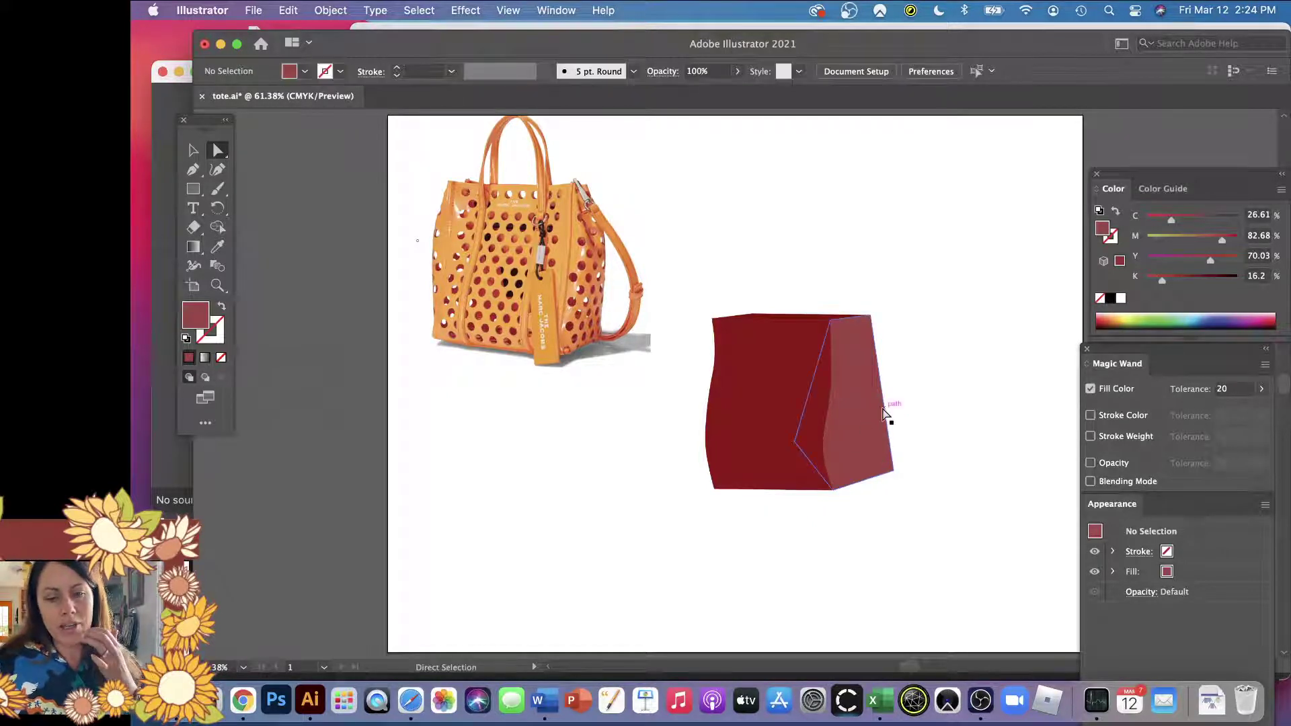
pyautogui.click(886, 413)
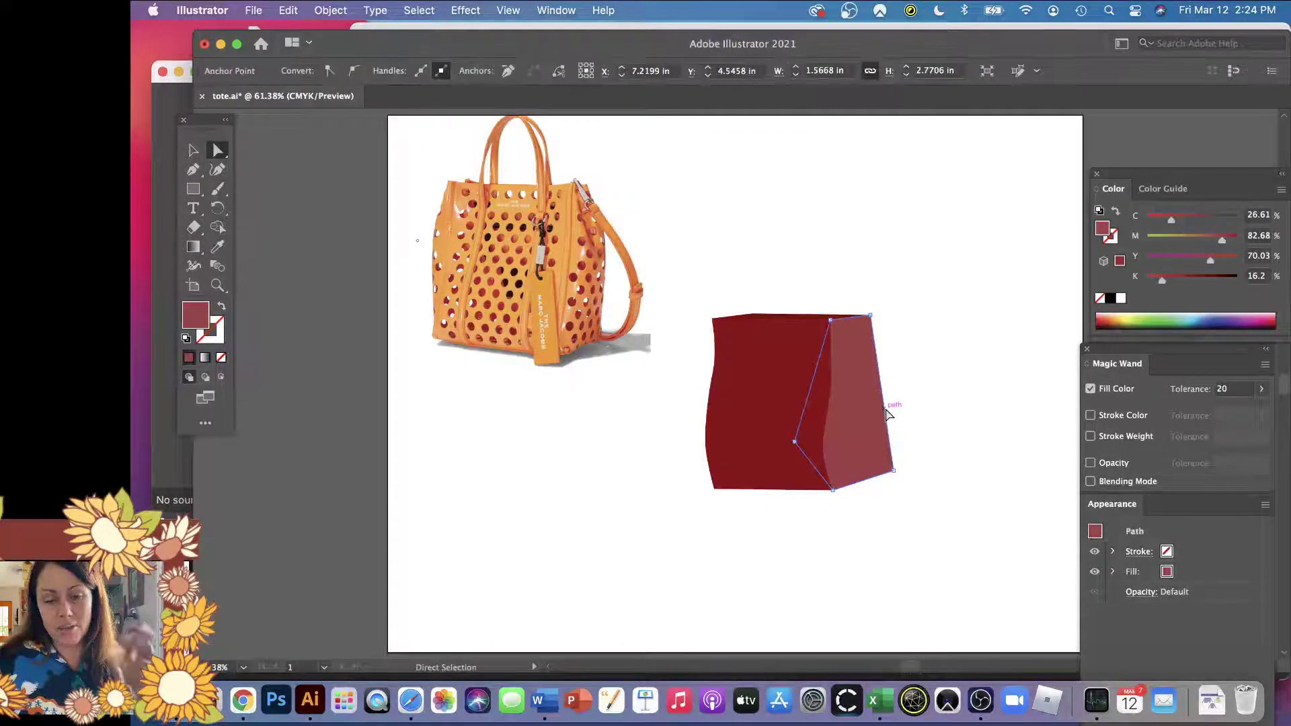
pyautogui.click(886, 413)
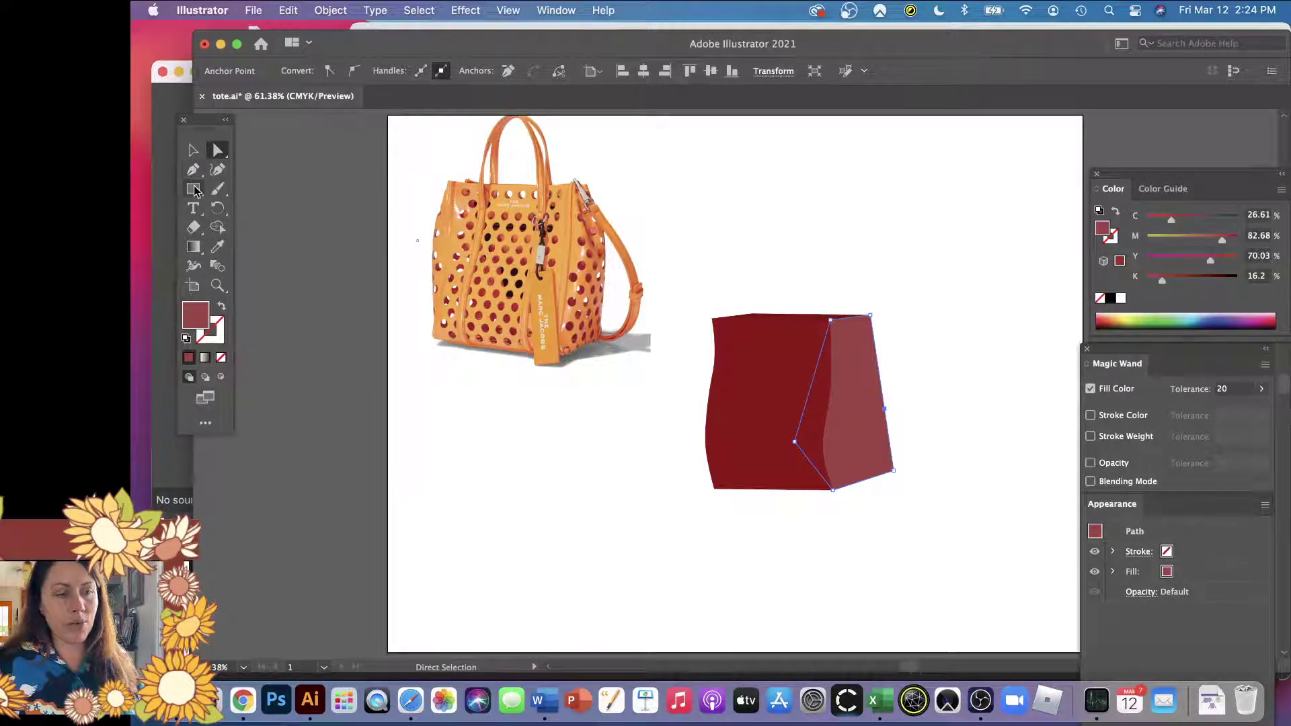
# - Convert the side panel's new outer-edge anchor to a smooth point and bow the edge slightly outward
pyautogui.moveTo(193, 169); pyautogui.dragTo(255, 195)
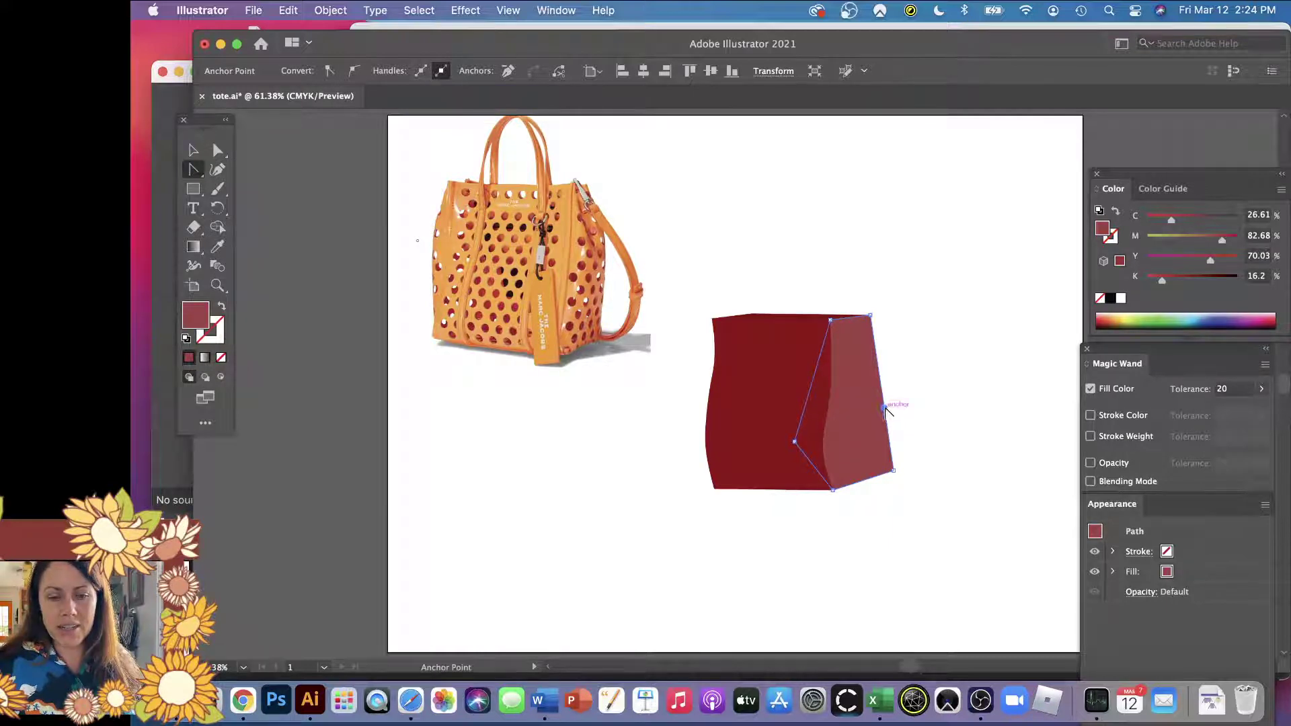
pyautogui.moveTo(885, 408)
pyautogui.mouseDown()
pyautogui.moveTo(887, 436)
pyautogui.moveTo(895, 412)
pyautogui.mouseUp()
pyautogui.press('a')
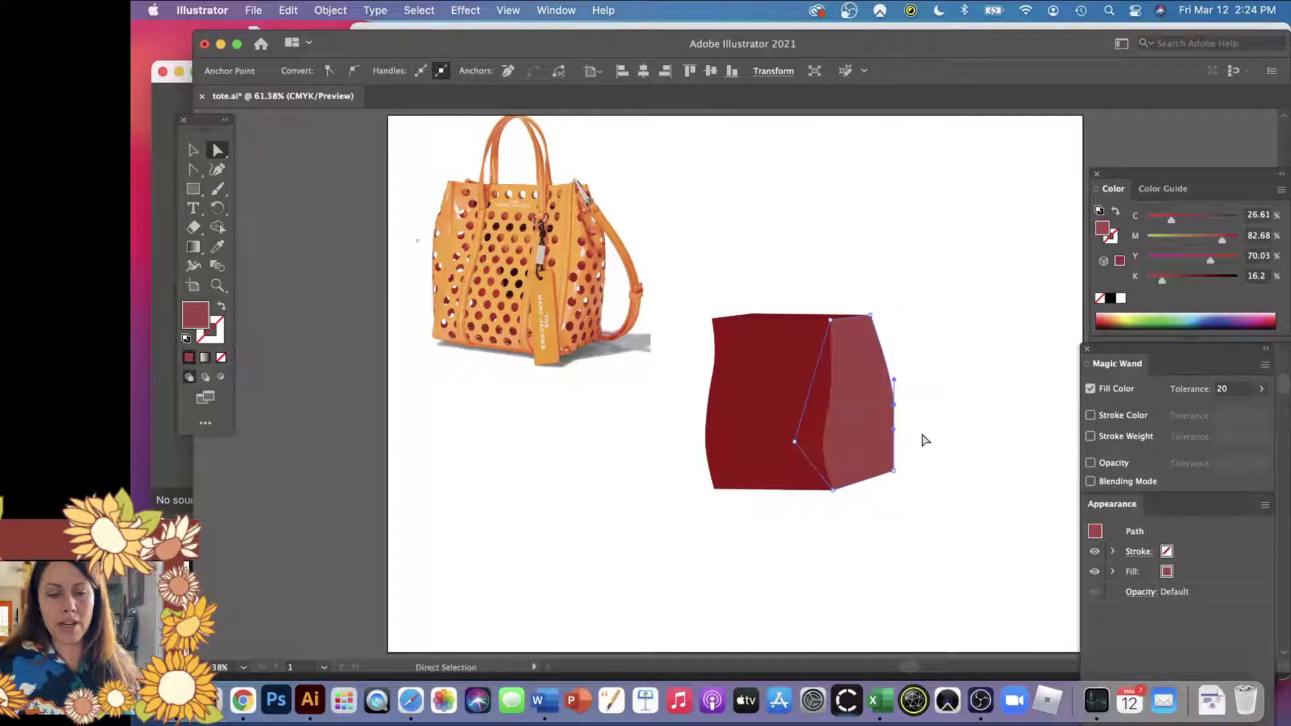
pyautogui.click(886, 310)
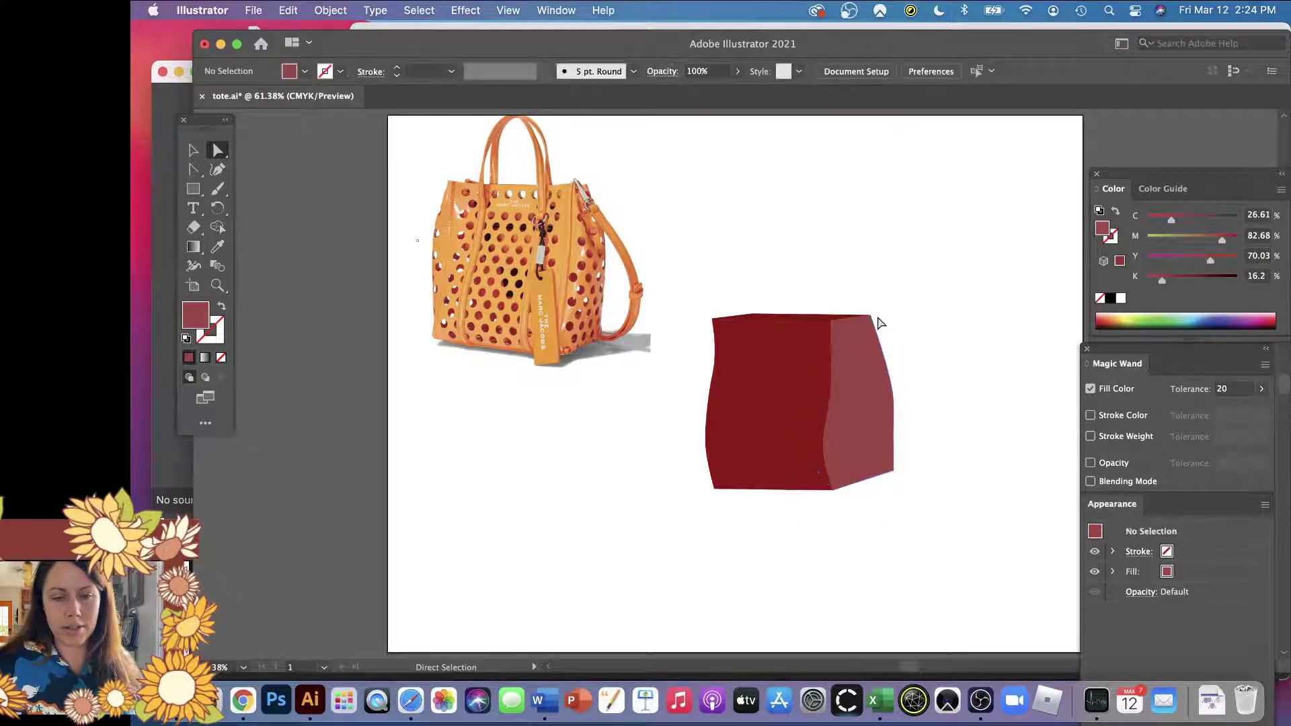
# - Nudge the back corner anchors of the bag's opening left and slightly down, and match the side panel's top rear corner to them
pyautogui.moveTo(870, 316); pyautogui.dragTo(871, 322)
pyautogui.click(771, 314)
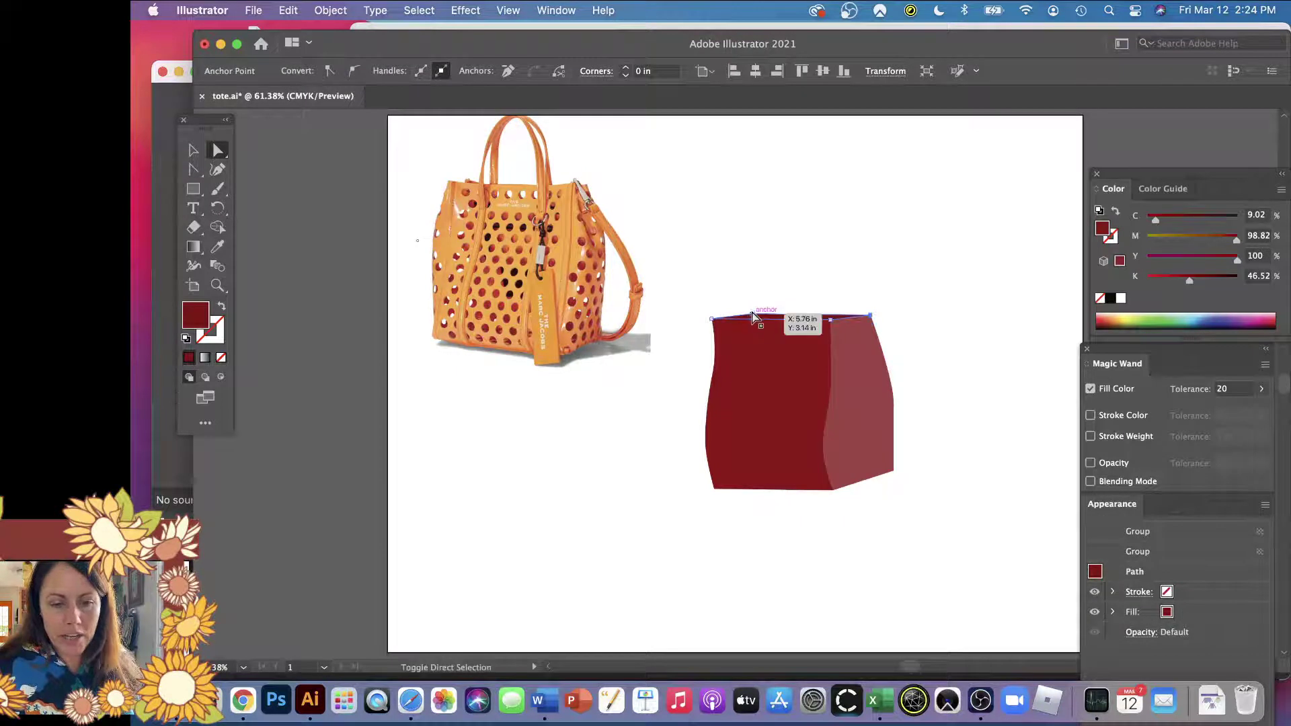
pyautogui.click(751, 315)
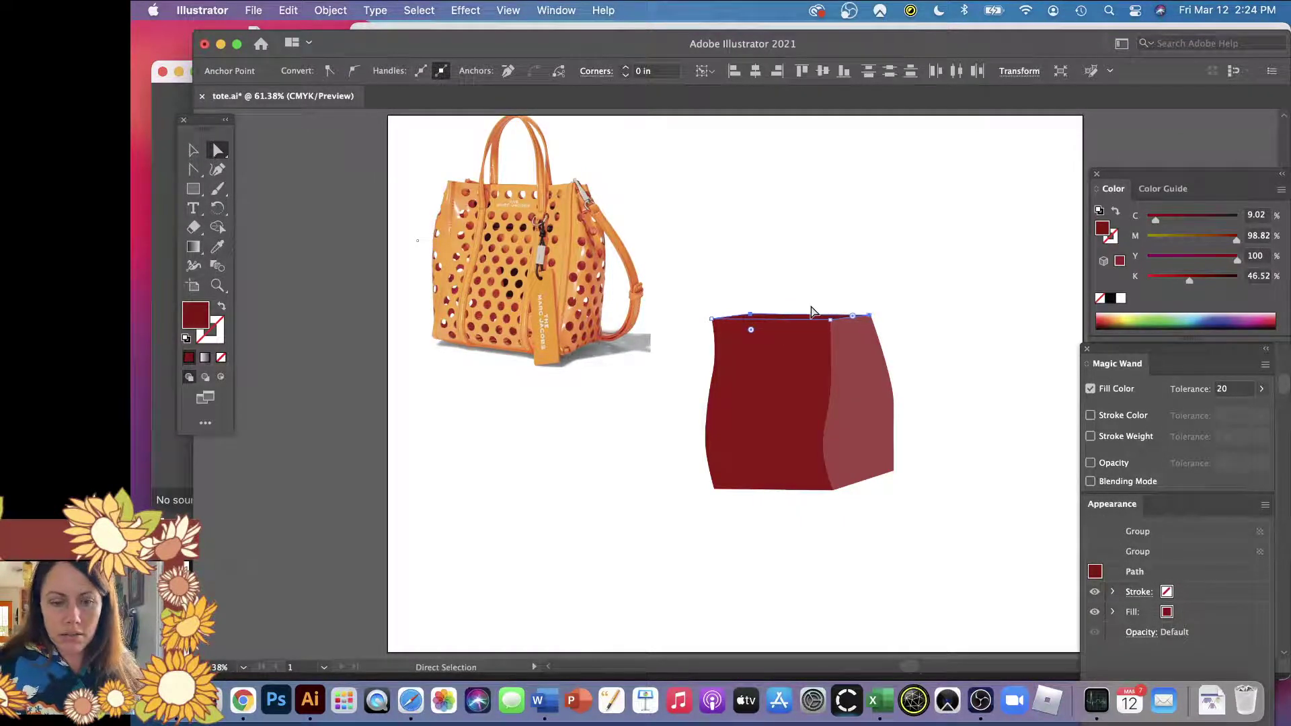
pyautogui.press('Left')
pyautogui.press('Left')
pyautogui.press('Left')
pyautogui.press('Left')
pyautogui.press('Left')
pyautogui.press('Left')
pyautogui.press('Left')
pyautogui.press('Left')
pyautogui.press('Left')
pyautogui.press('Left')
pyautogui.press('Left')
pyautogui.press('Left')
pyautogui.press('Left')
pyautogui.press('Left')
pyautogui.press('Left')
pyautogui.press('Left')
pyautogui.press('Left')
pyautogui.press('Left')
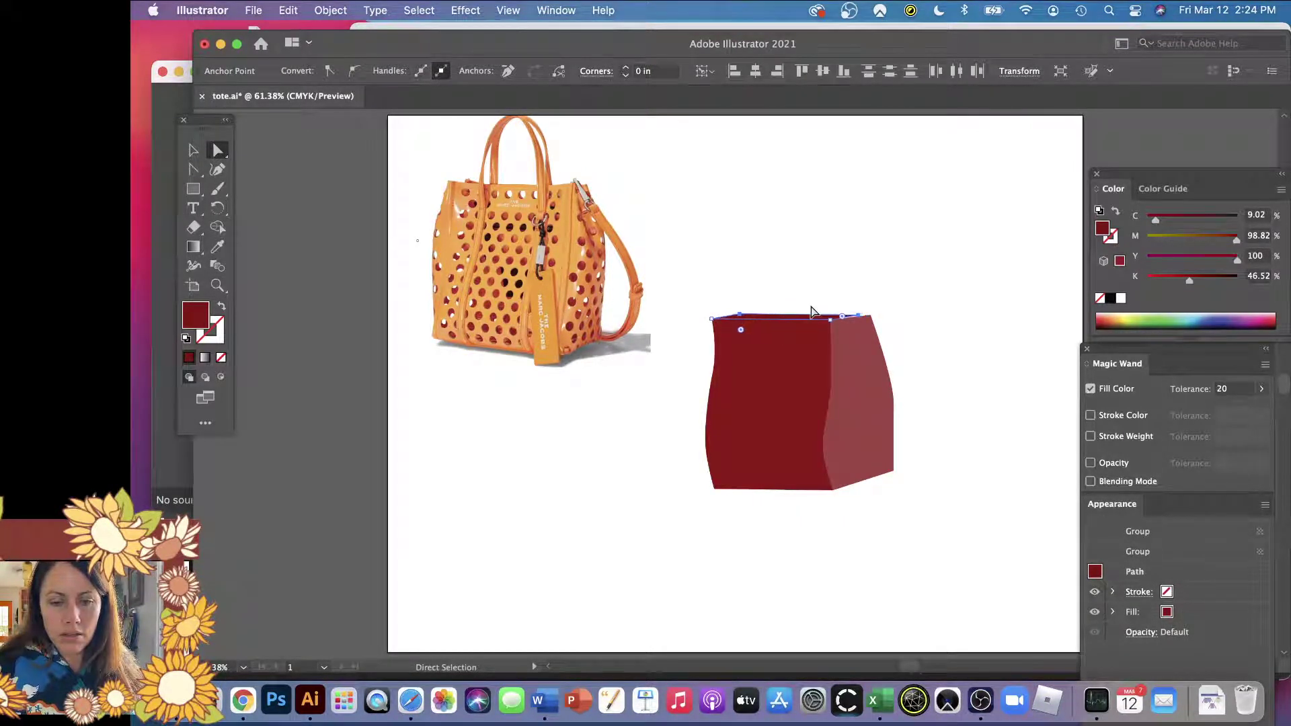
pyautogui.press('Down')
pyautogui.press('Down')
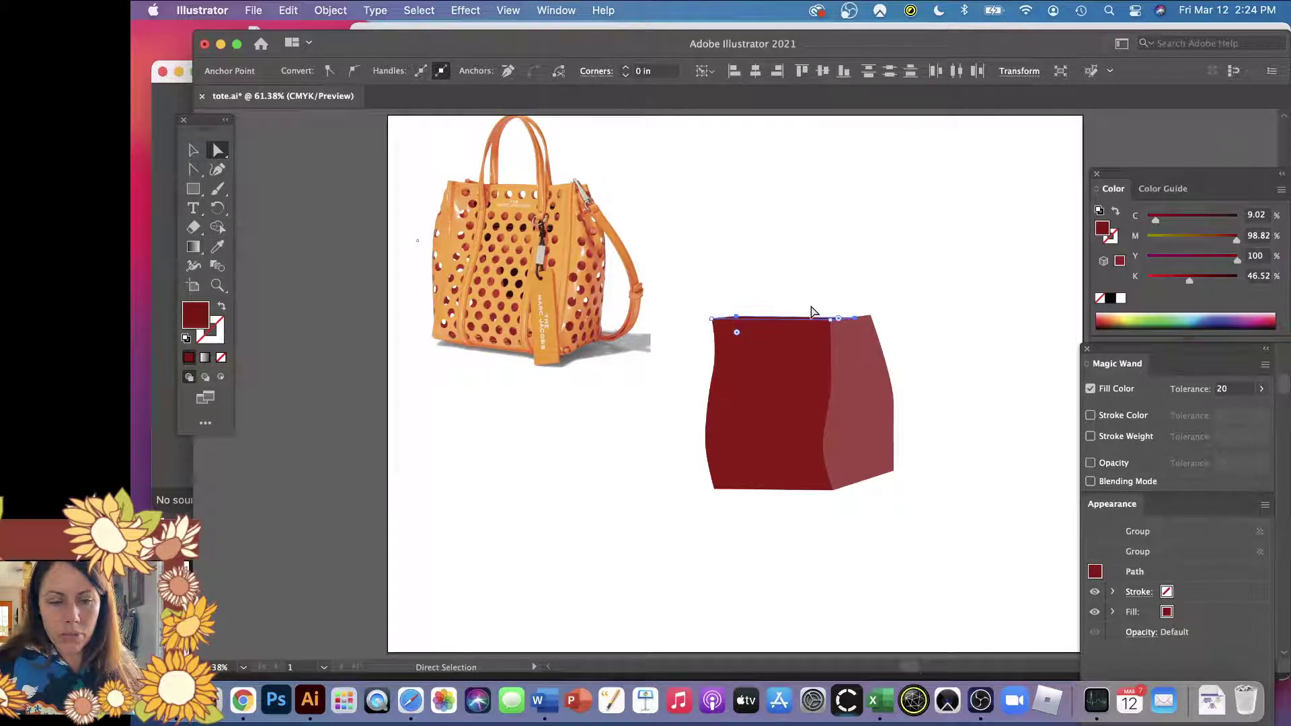
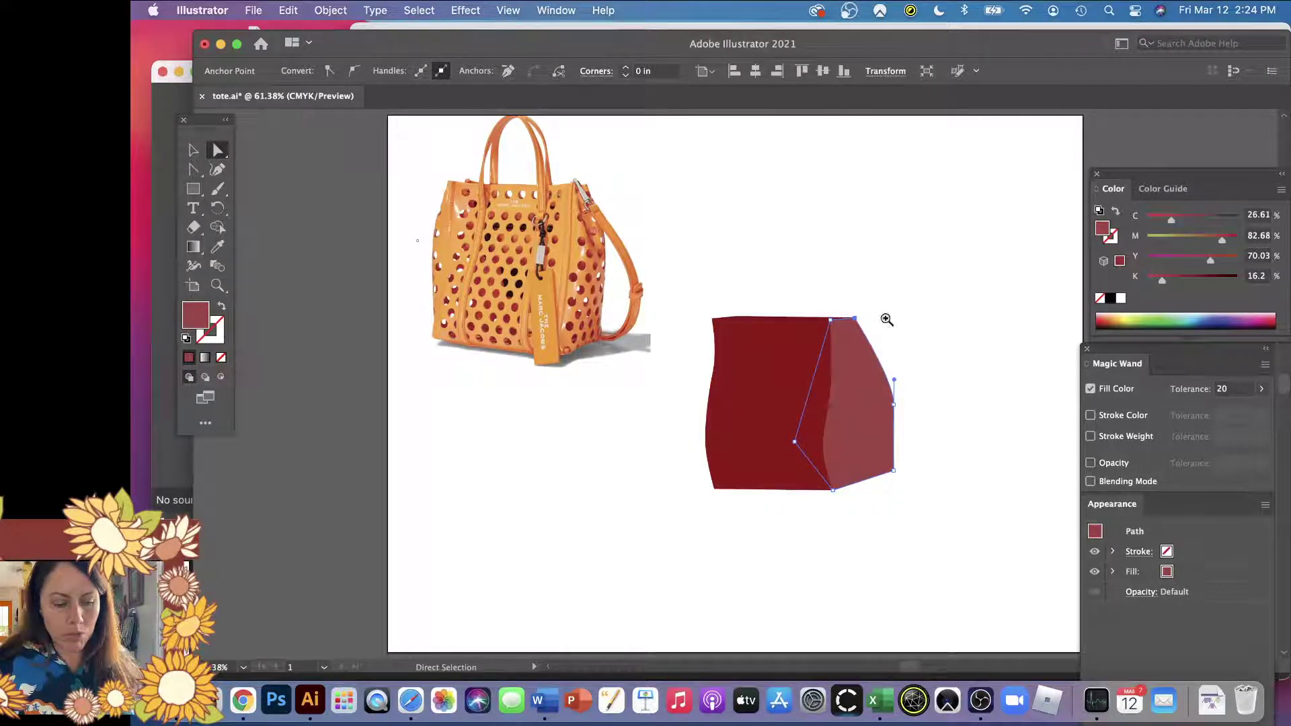
# - Move the smooth anchor on the side panel's outer edge slightly lower and inward to refine the bulge
pyautogui.press('z')
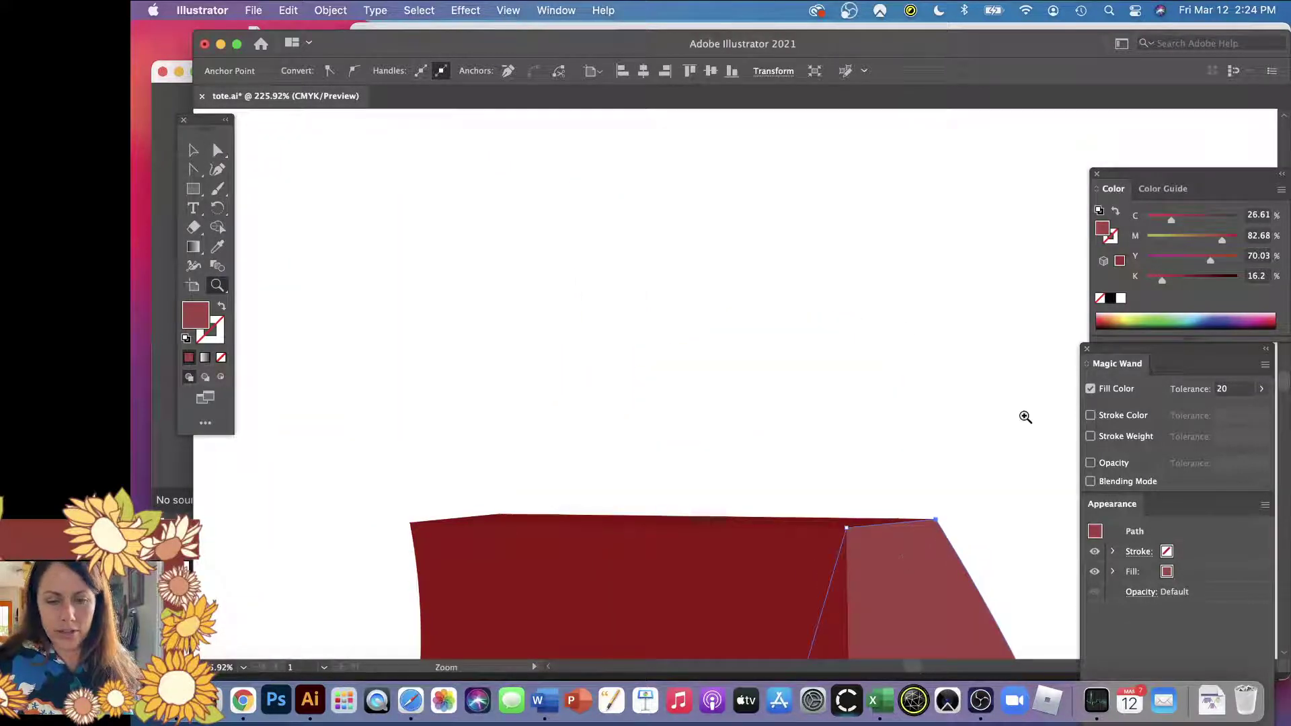
pyautogui.press('super+minus')
pyautogui.press('super+minus')
pyautogui.press('super+minus')
pyautogui.press('super+minus')
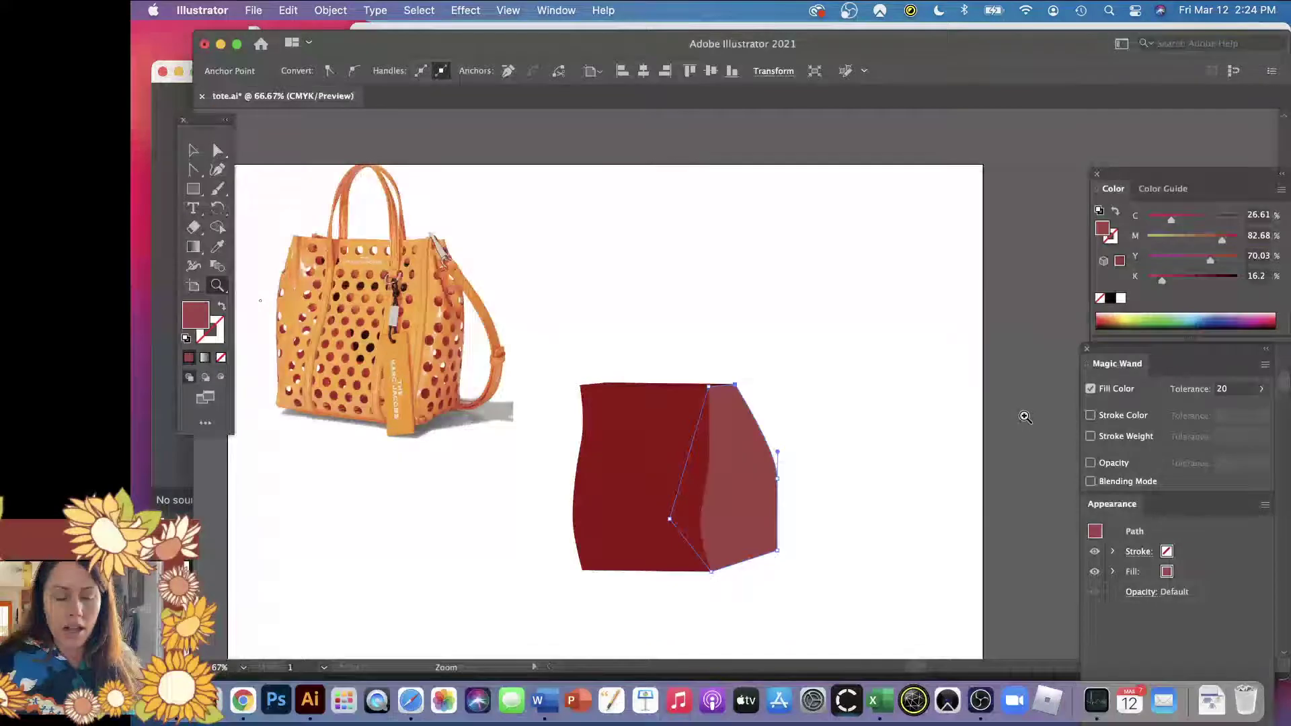
pyautogui.press('a')
pyautogui.moveTo(777, 478); pyautogui.dragTo(779, 511)
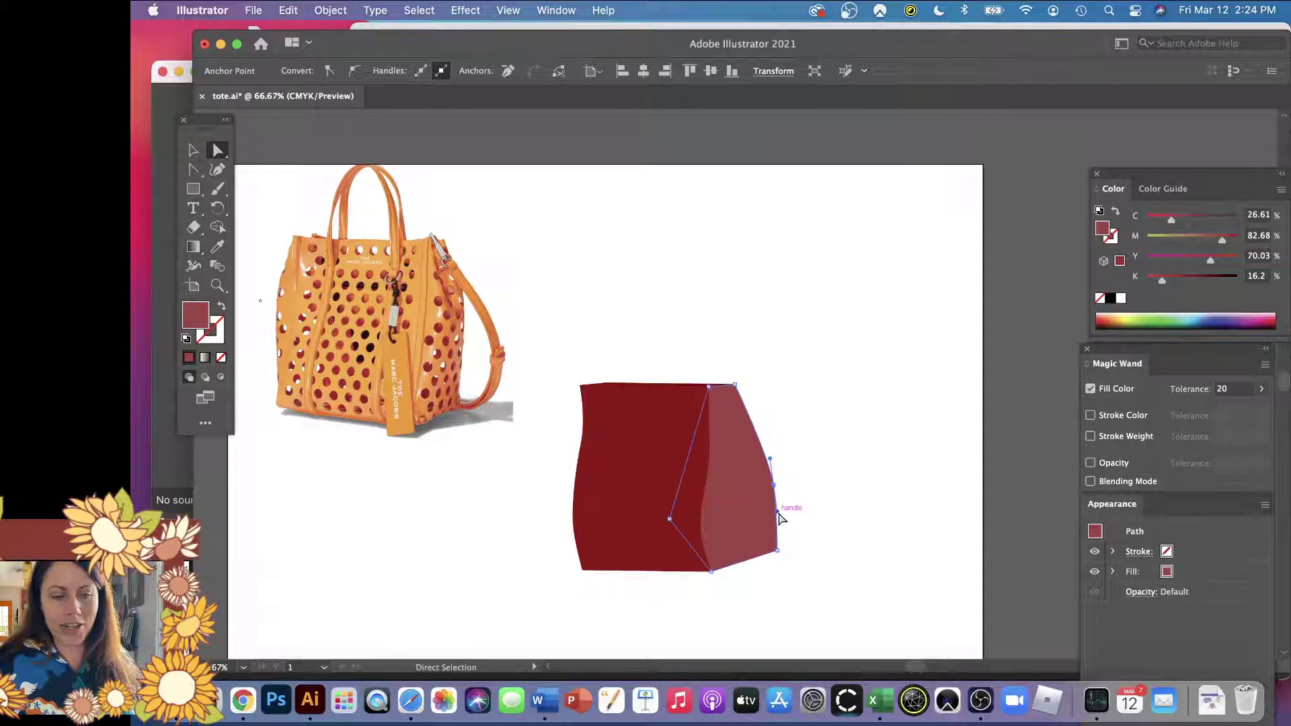
# - Nudge all of the bag's top corner anchors to the right and adjust the upper curve of the edge between front and side panels
pyautogui.moveTo(719, 547); pyautogui.dragTo(787, 518)
pyautogui.click(607, 317)
pyautogui.moveTo(604, 320); pyautogui.dragTo(865, 375)
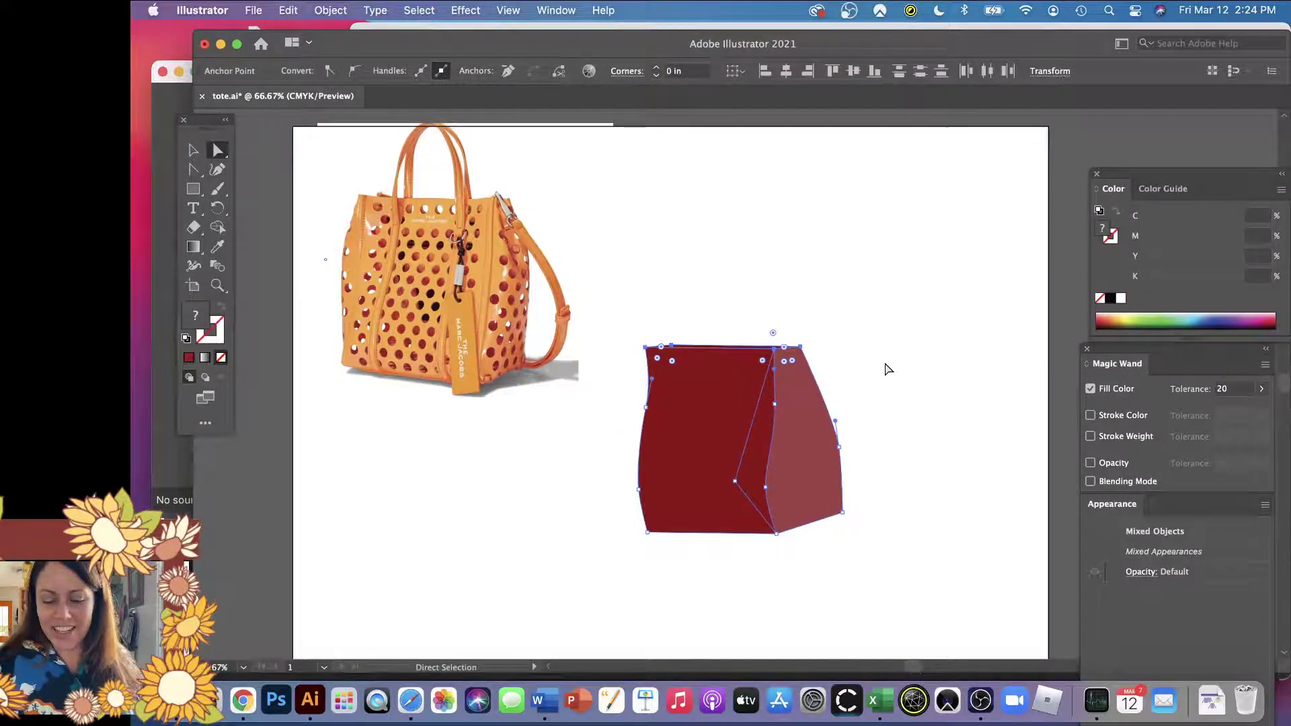
pyautogui.press('Right')
pyautogui.press('Right')
pyautogui.press('Right')
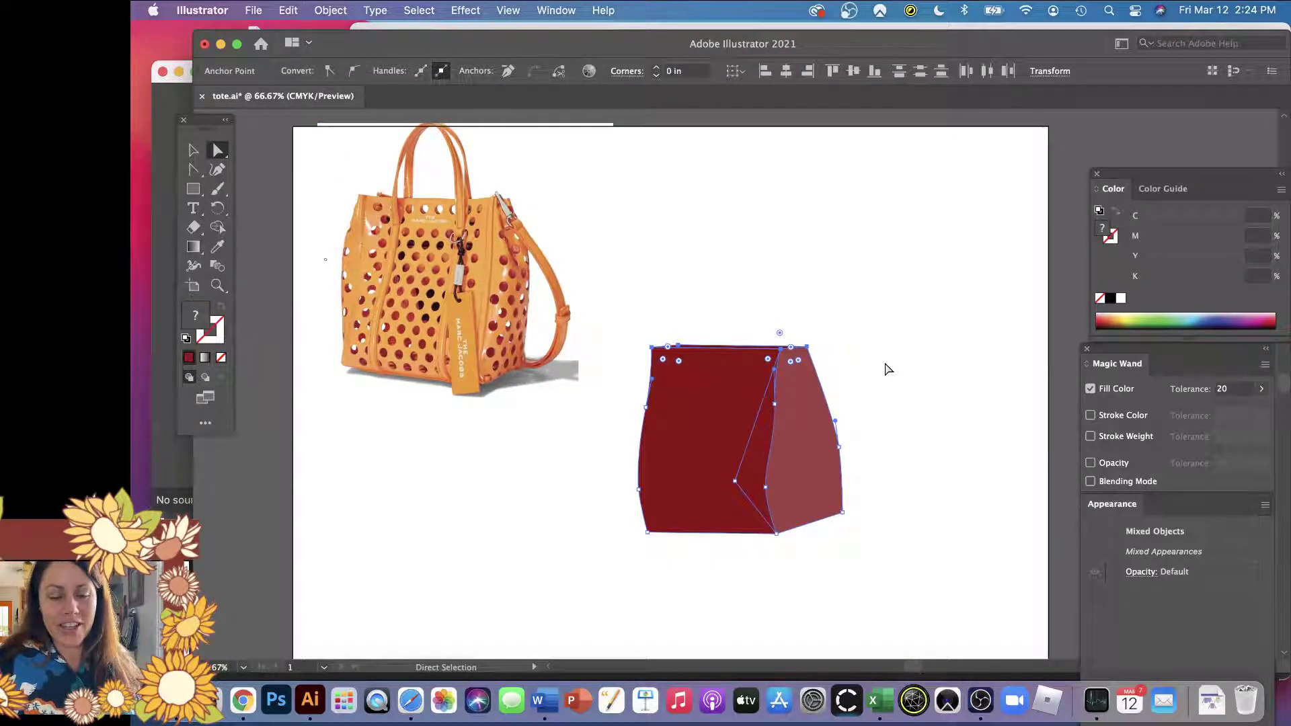
pyautogui.click(888, 369)
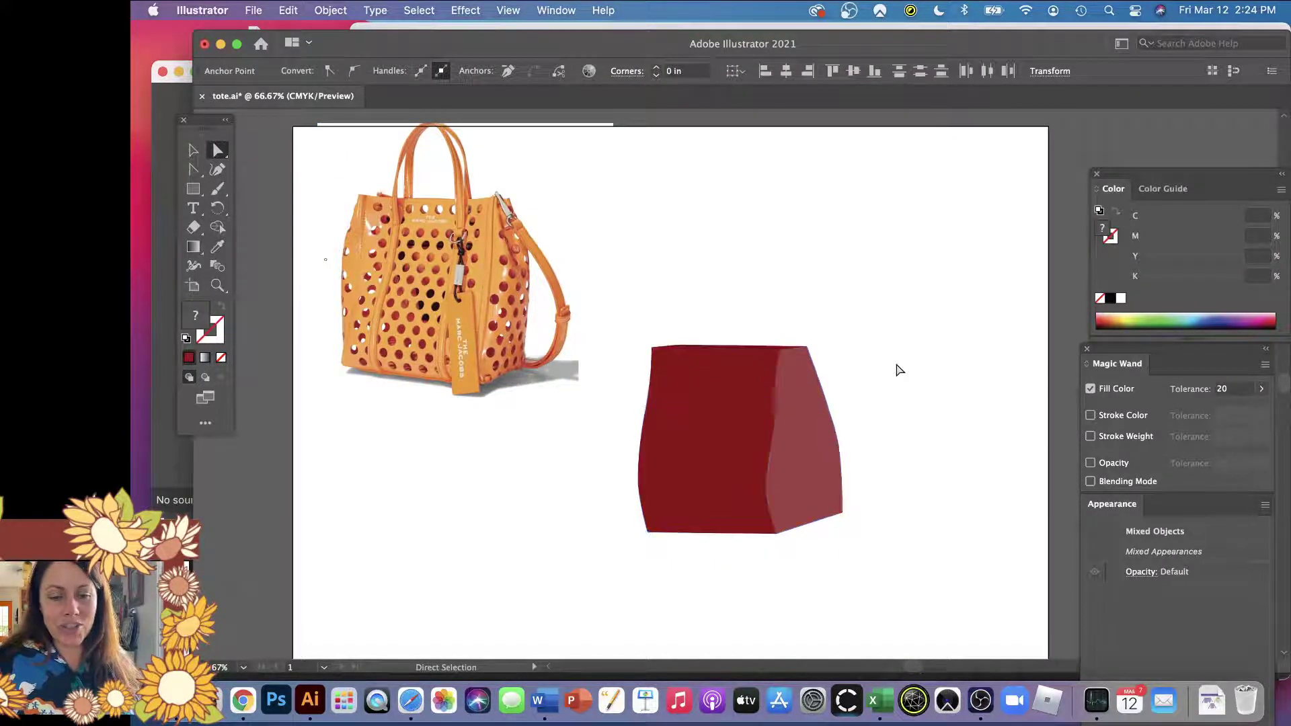
pyautogui.click(776, 391)
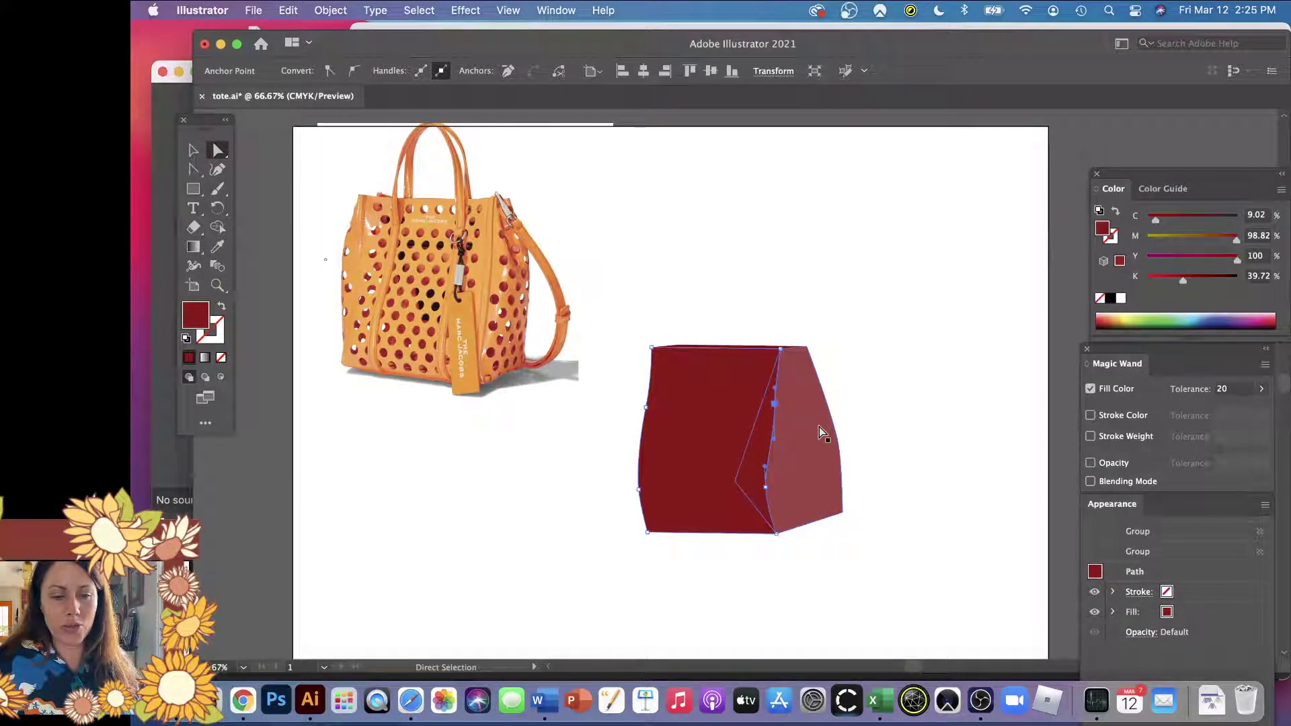
pyautogui.click(888, 408)
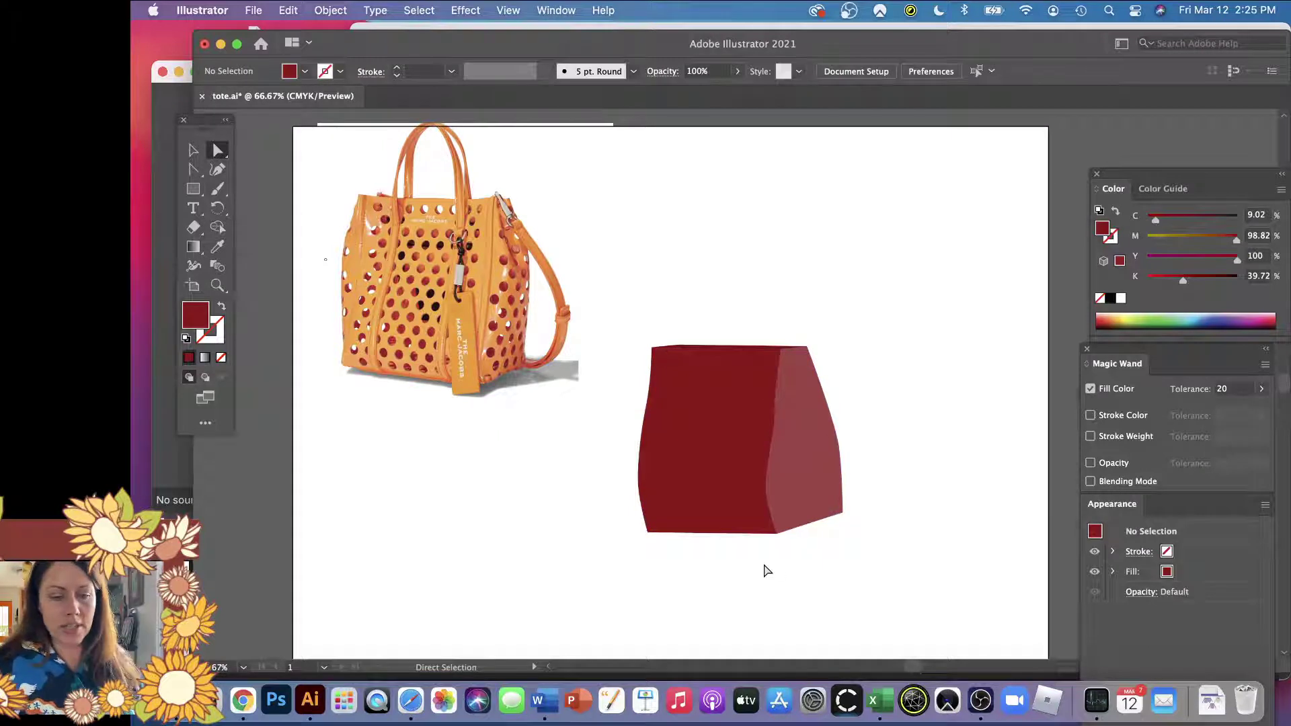
# - Nudge the front panel's outer-edge anchors, together with the adjoining opening anchors, up and to the left to add perspective
pyautogui.moveTo(619, 304); pyautogui.dragTo(712, 600)
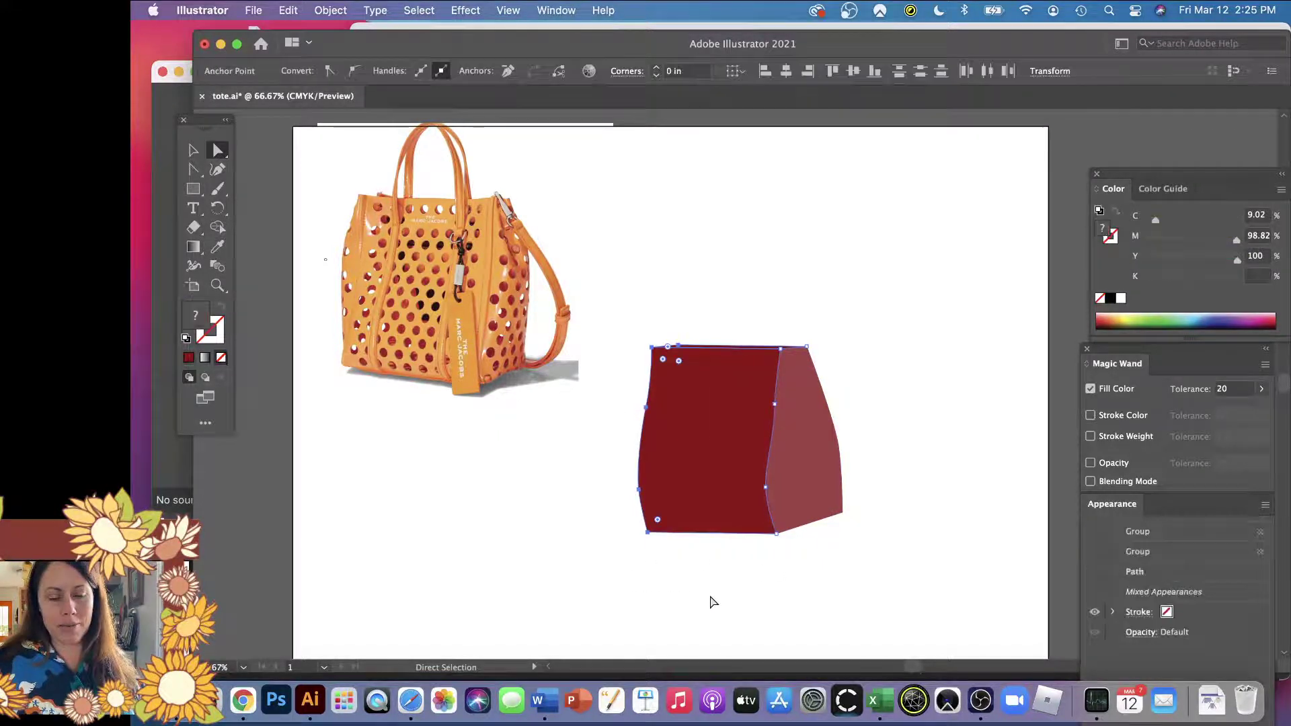
pyautogui.press('Up')
pyautogui.press('Up')
pyautogui.press('Up')
pyautogui.press('Up')
pyautogui.press('Up')
pyautogui.press('Up')
pyautogui.press('Up')
pyautogui.press('Up')
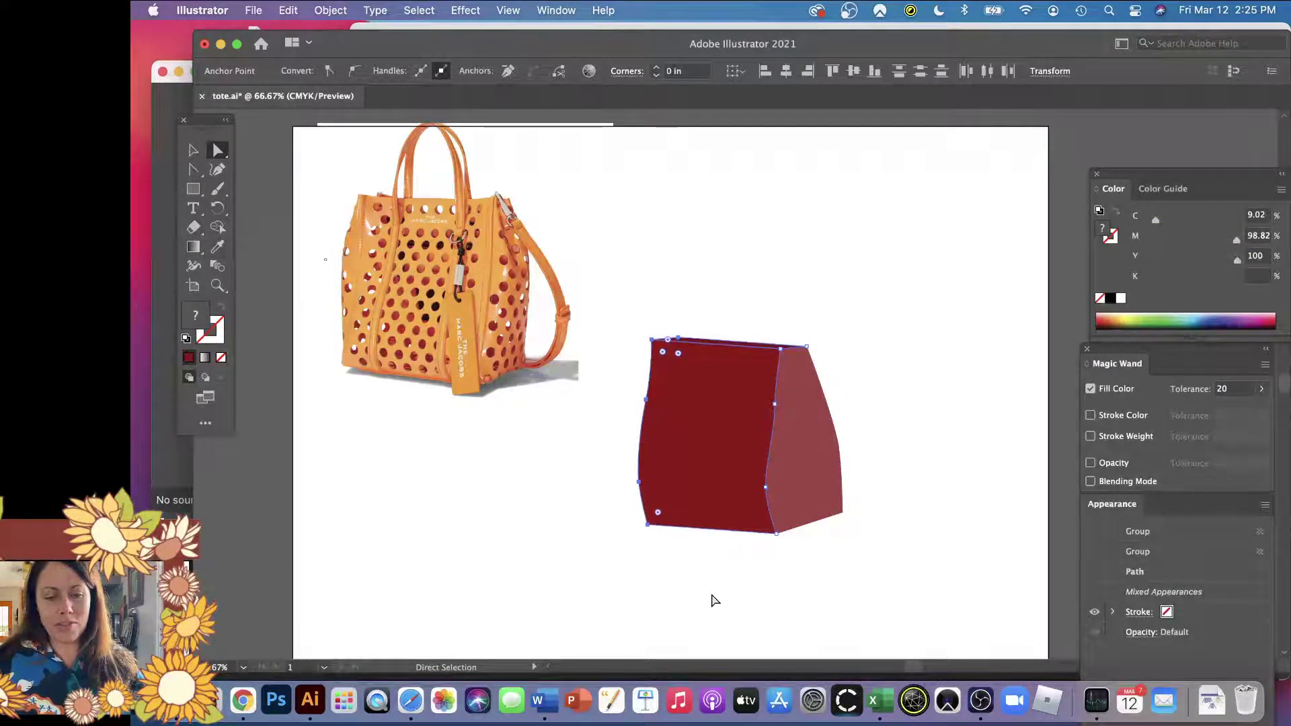
pyautogui.press('Up')
pyautogui.press('Down')
pyautogui.press('Down')
pyautogui.press('Down')
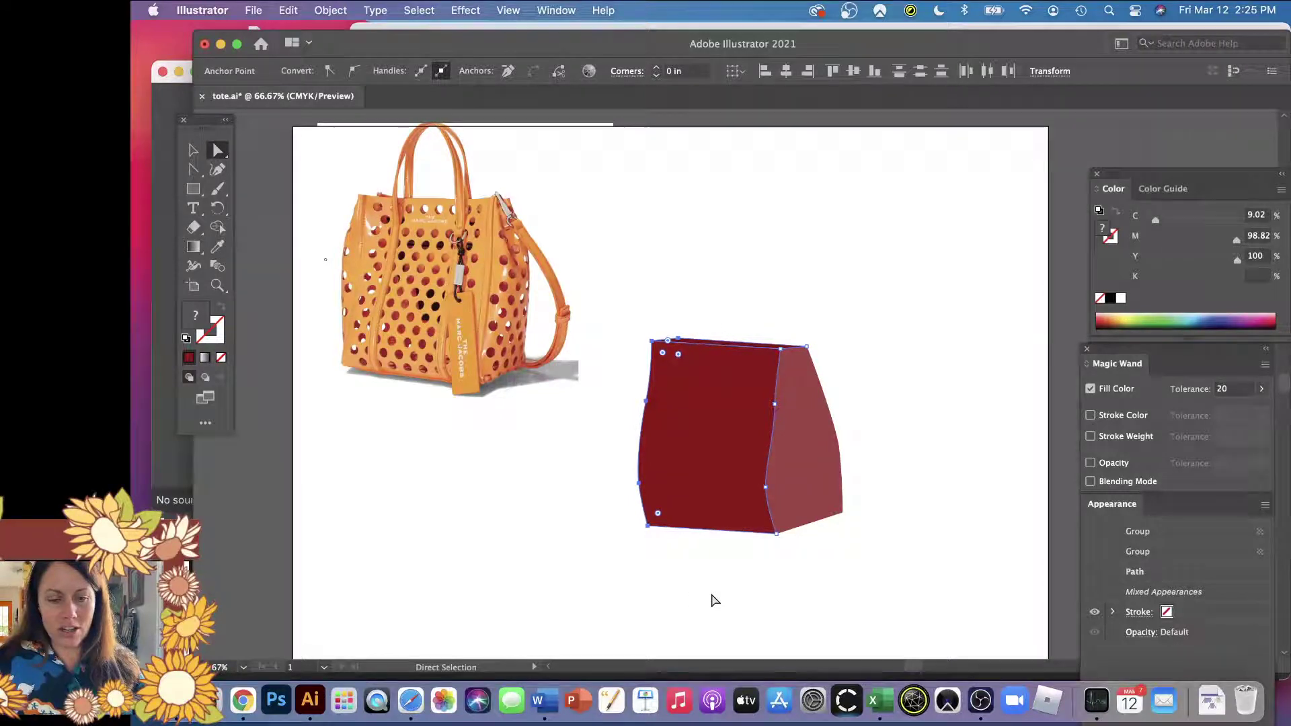
pyautogui.press('Left')
pyautogui.press('Left')
pyautogui.press('Left')
pyautogui.press('Left')
pyautogui.press('Left')
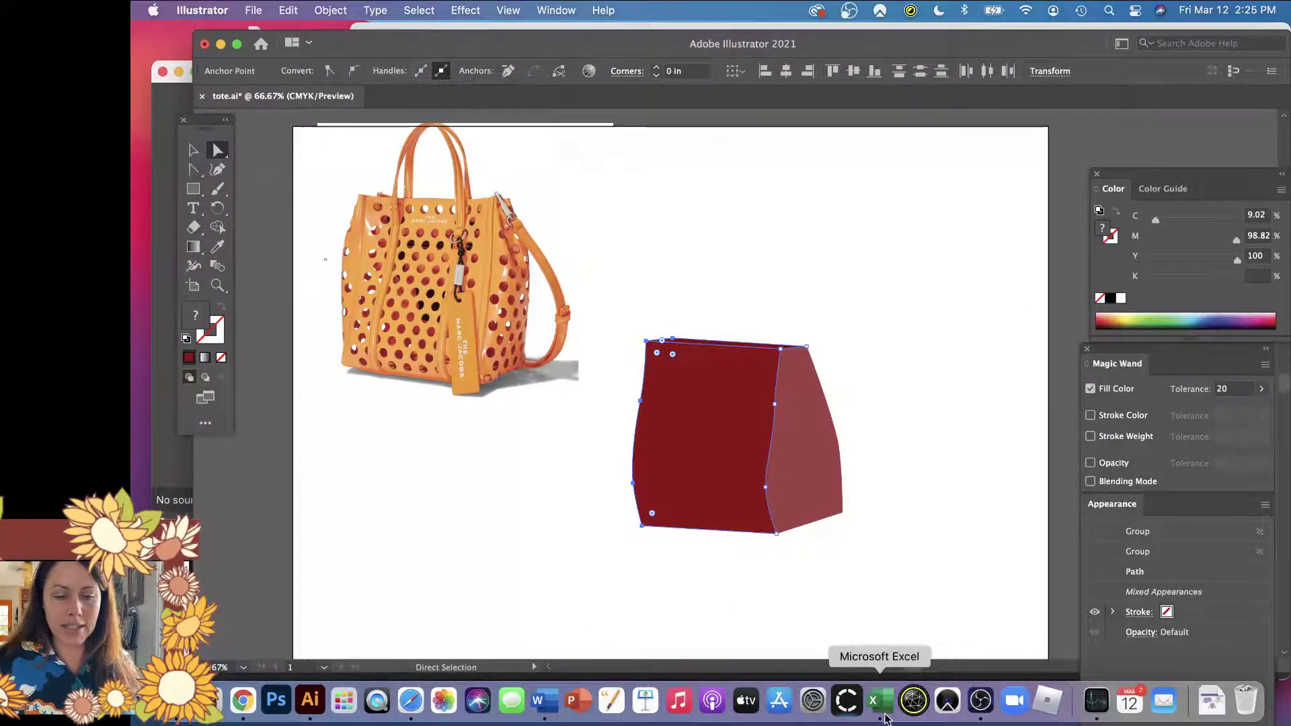
pyautogui.click(980, 701)
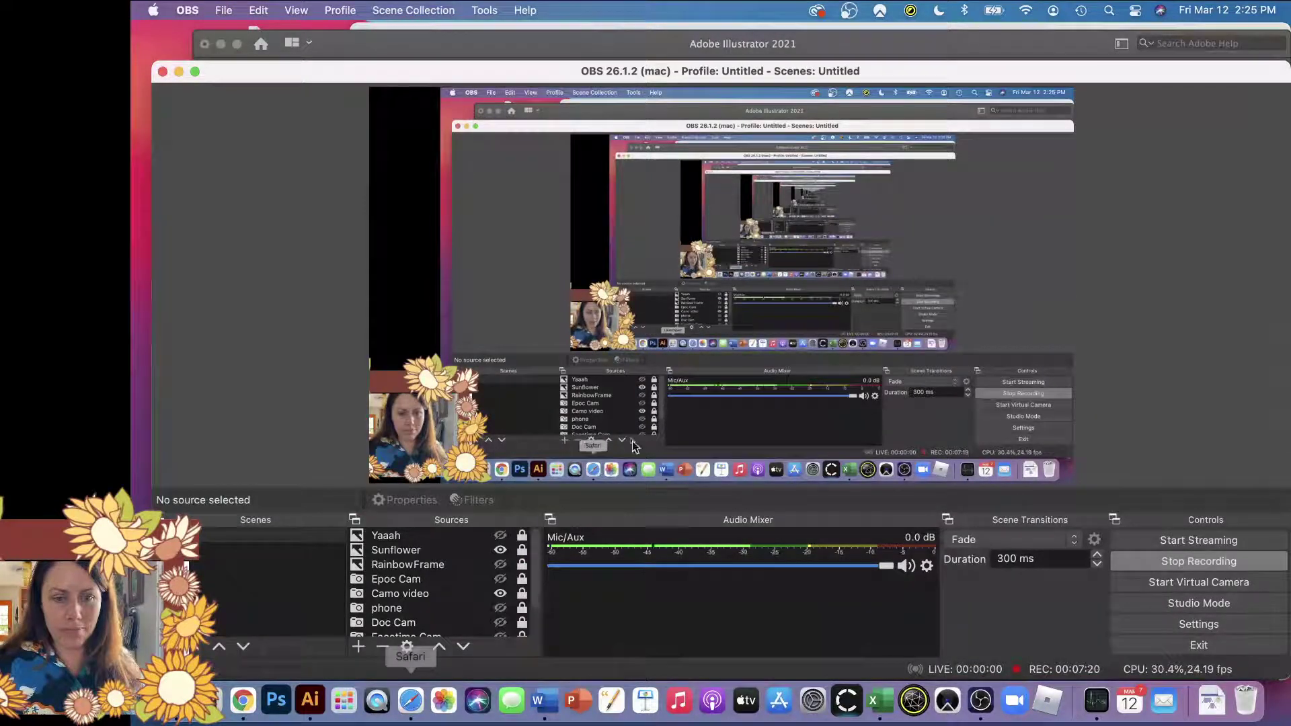
pyautogui.click(311, 719)
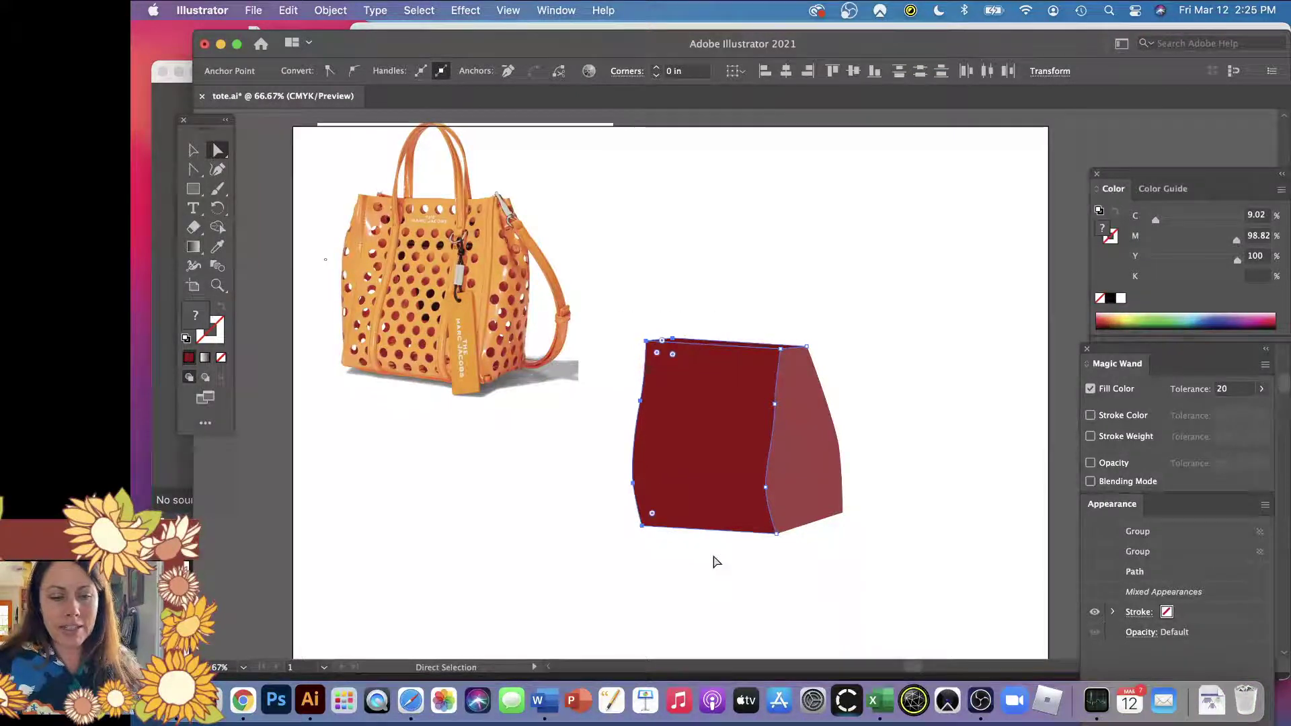
# - Lower the outer top corner anchors of the front panel and opening slightly, and deselect the artwork
pyautogui.moveTo(696, 369); pyautogui.dragTo(697, 371)
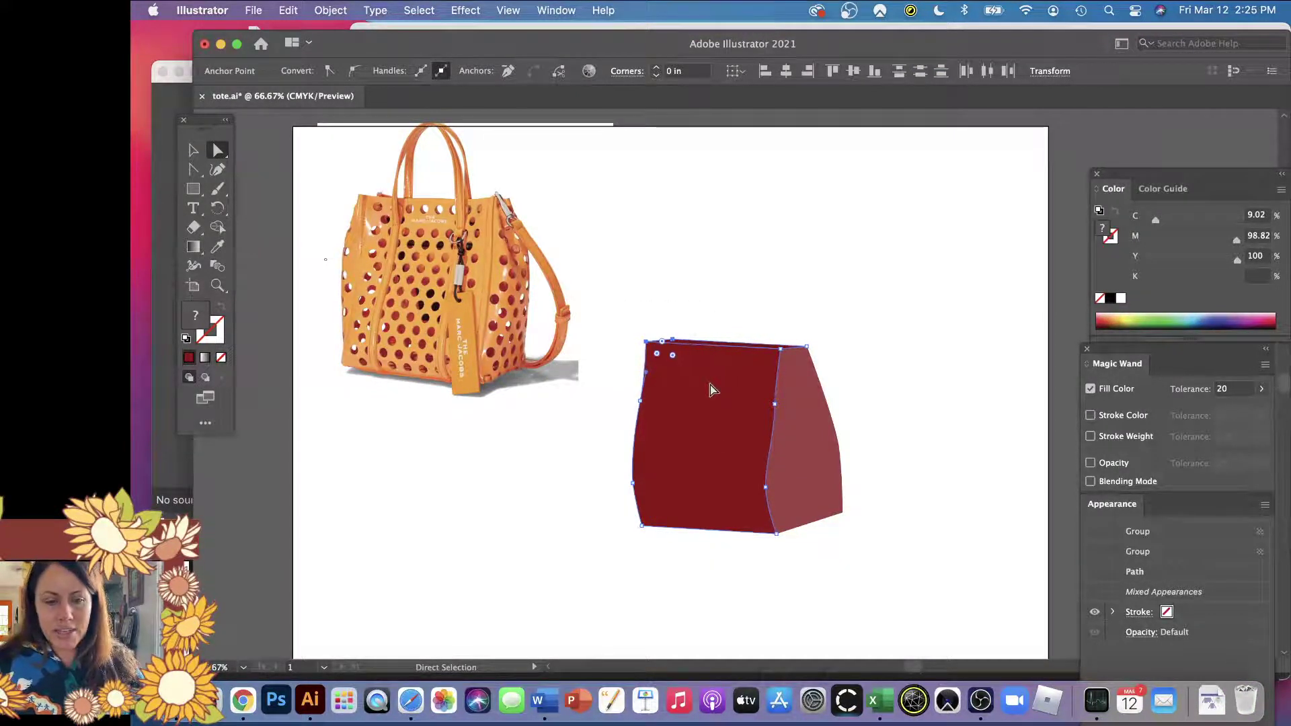
pyautogui.click(892, 385)
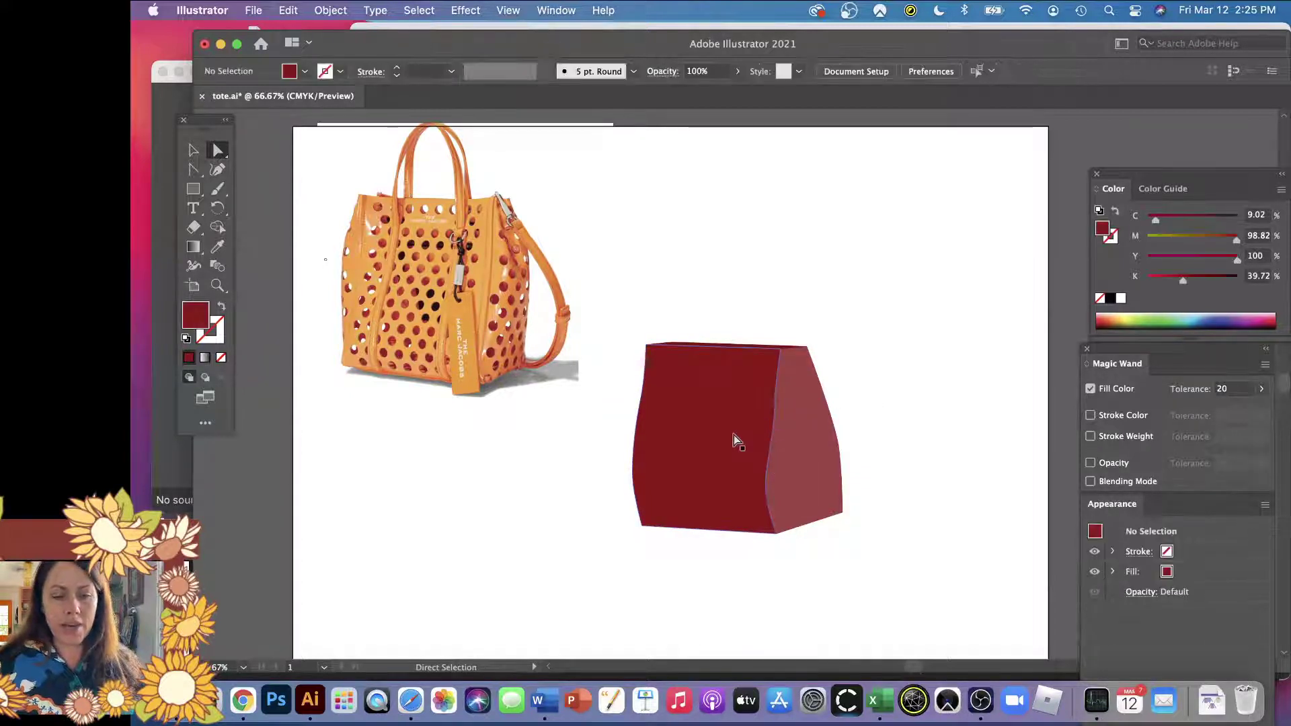
# - Try to give all of the bag's panels a black (000000) stroke and deselect them
pyautogui.moveTo(631, 298); pyautogui.dragTo(955, 578)
pyautogui.doubleClick(215, 336)
pyautogui.click(422, 619)
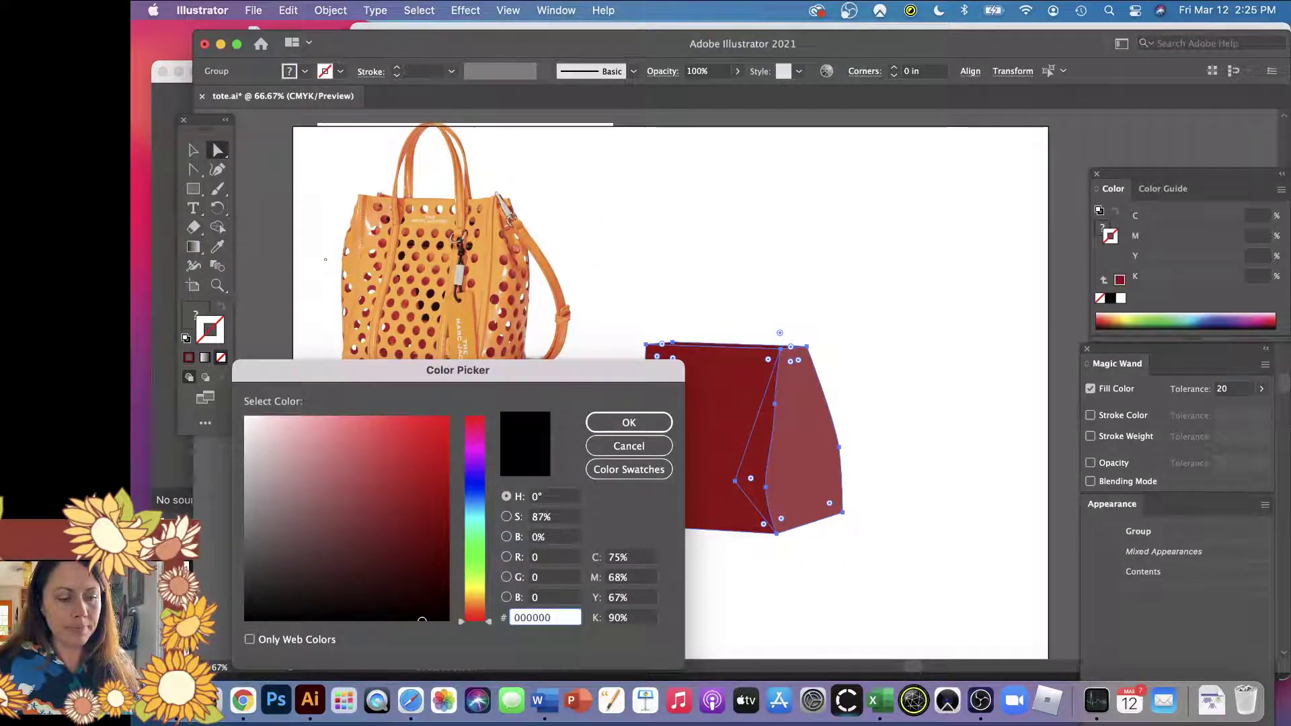
pyautogui.click(629, 422)
pyautogui.click(953, 477)
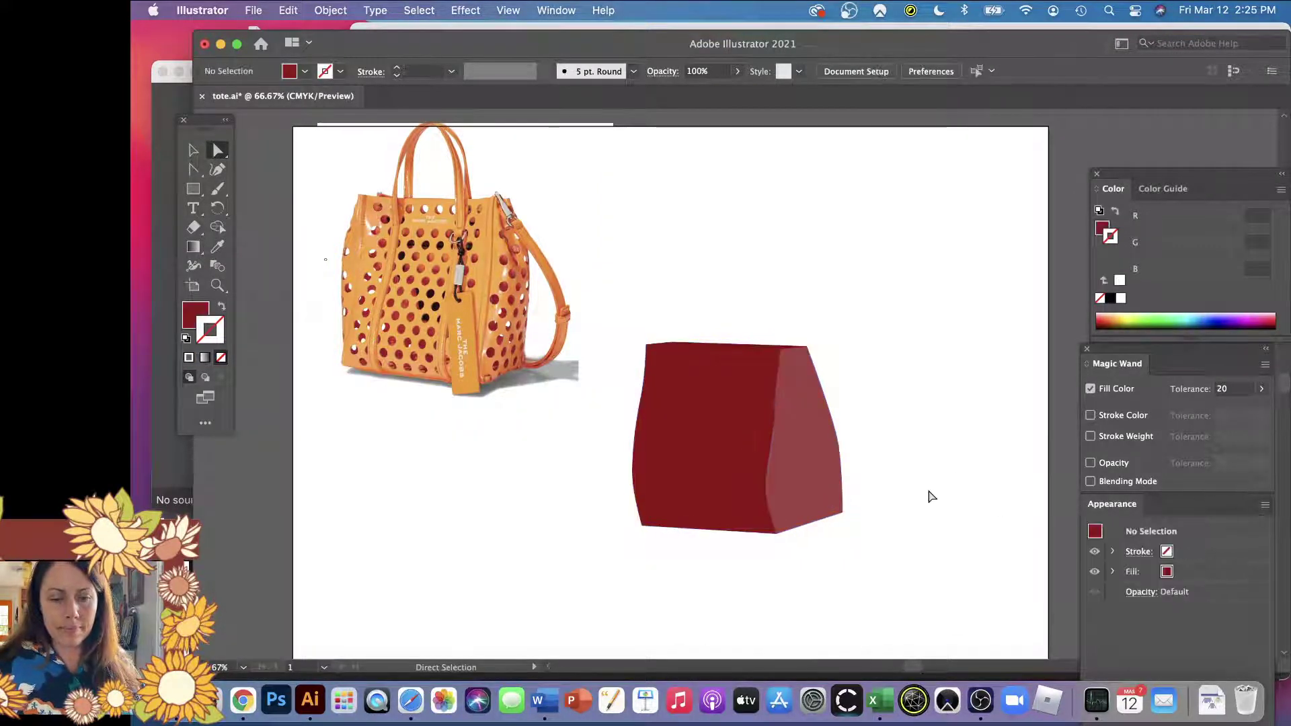
# - Move the reference bag photo slightly down so it sits fully inside the artboard
pyautogui.press('v')
pyautogui.moveTo(408, 220); pyautogui.dragTo(475, 274)
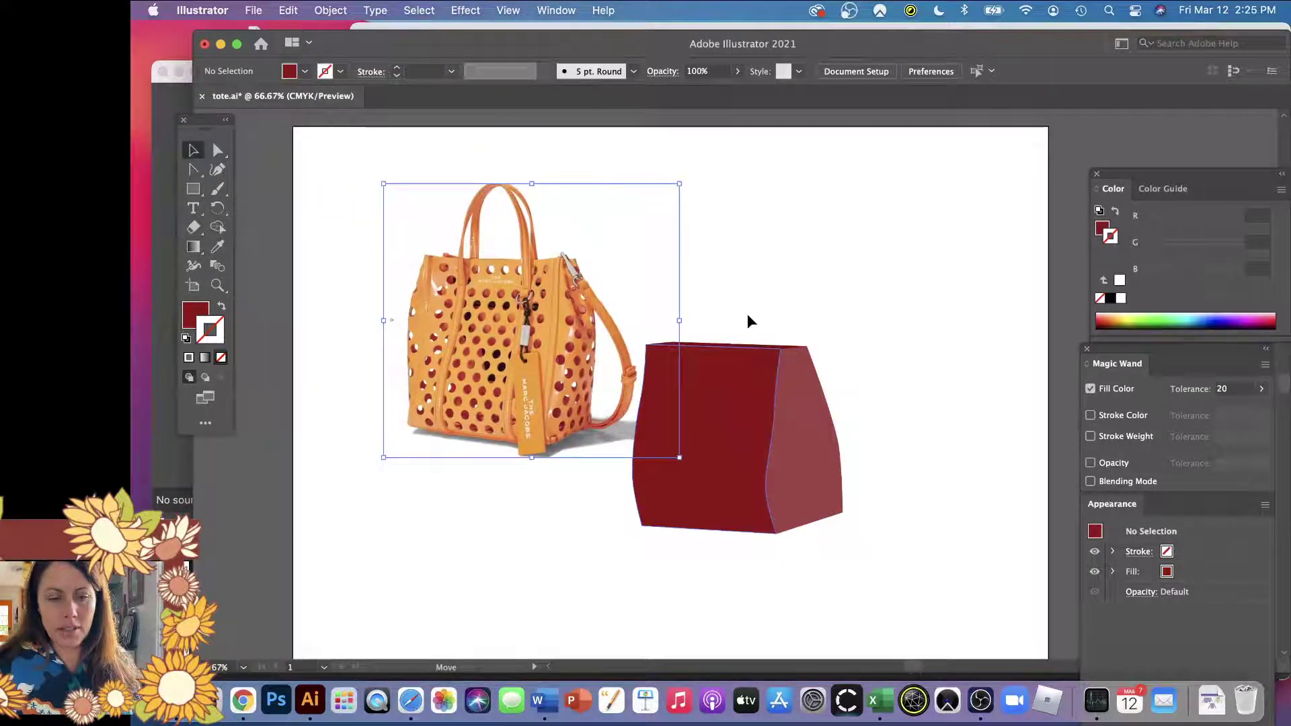
pyautogui.press('super+z')
# - Give all of the bag's panels a black stroke and deselect the artwork
pyautogui.moveTo(866, 309); pyautogui.dragTo(632, 592)
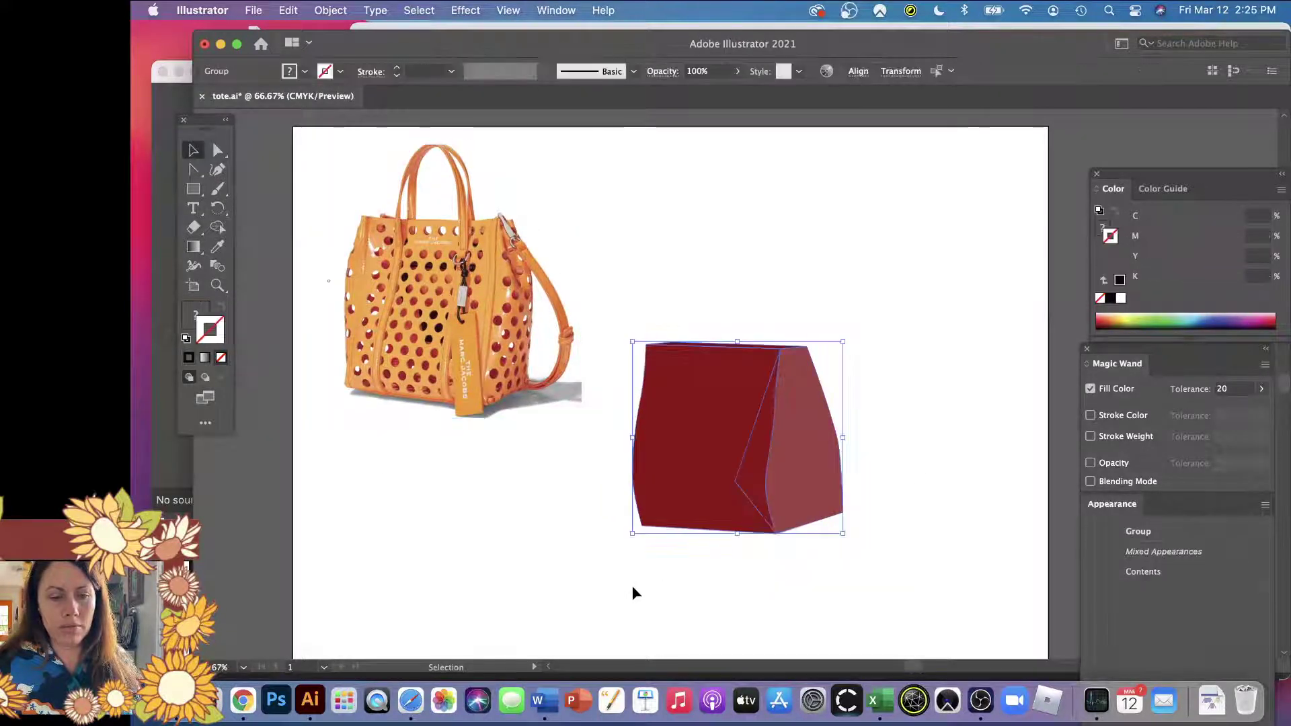
pyautogui.click(1110, 298)
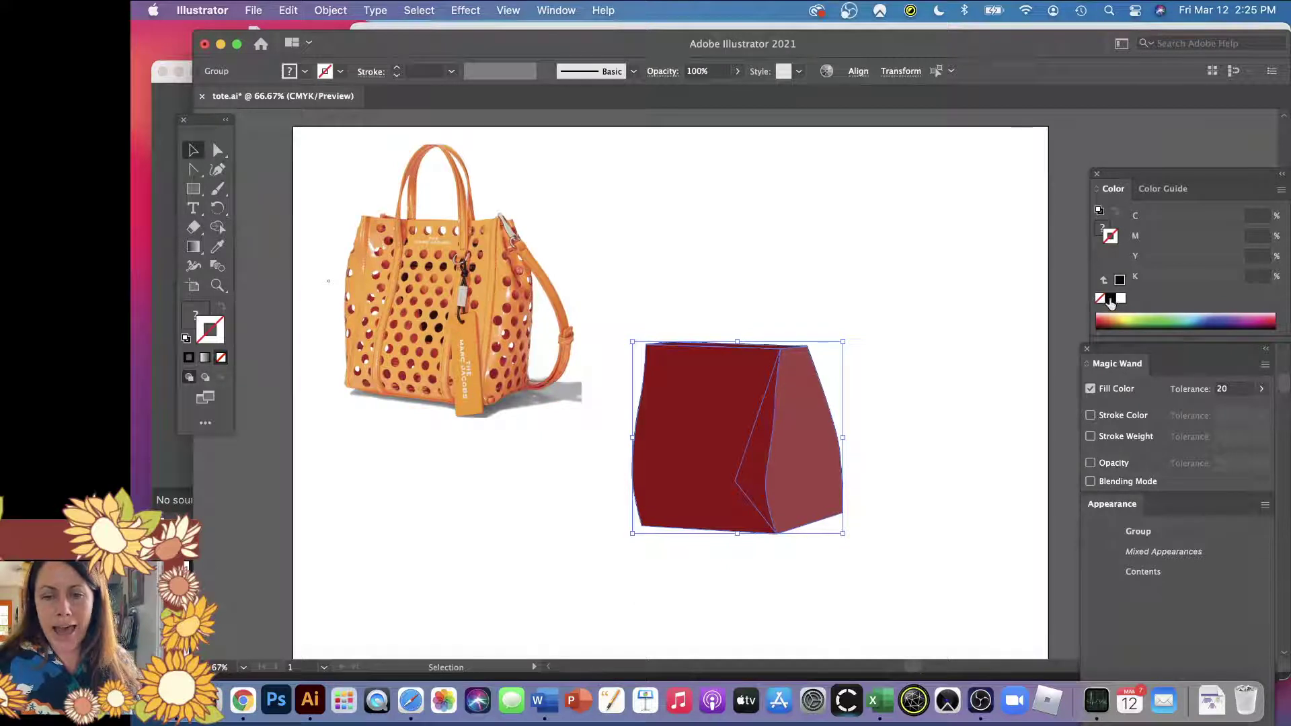
pyautogui.click(990, 347)
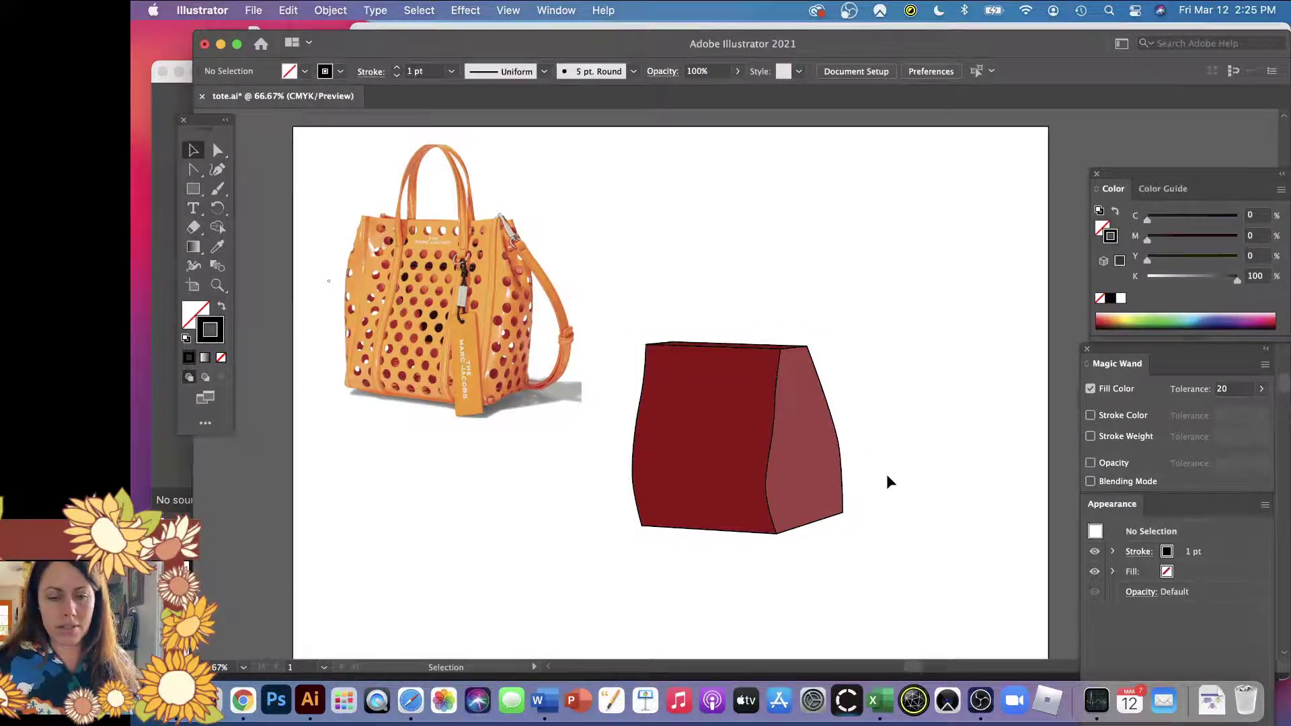
# - Copy the front panel's two curved side edges and paste the copies in place on top of the panel
pyautogui.press('a')
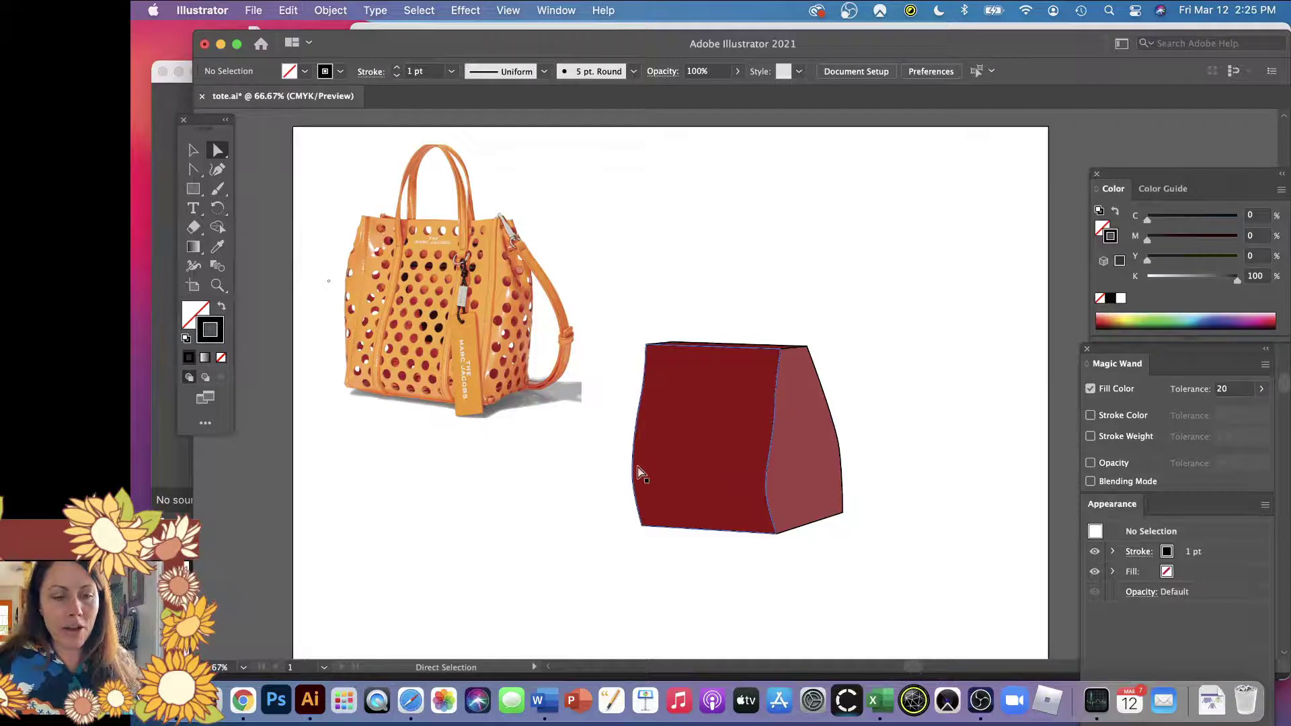
pyautogui.click(663, 388)
pyautogui.click(664, 474)
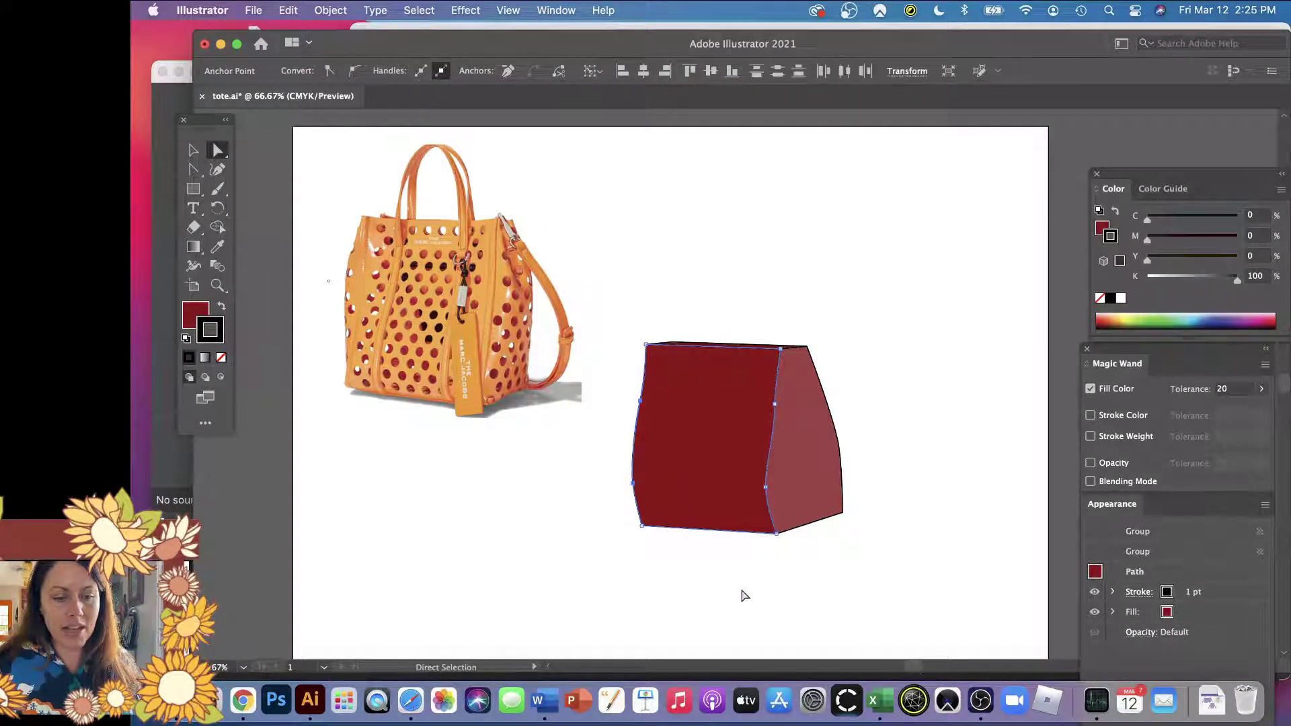
pyautogui.press('v')
pyautogui.press('a')
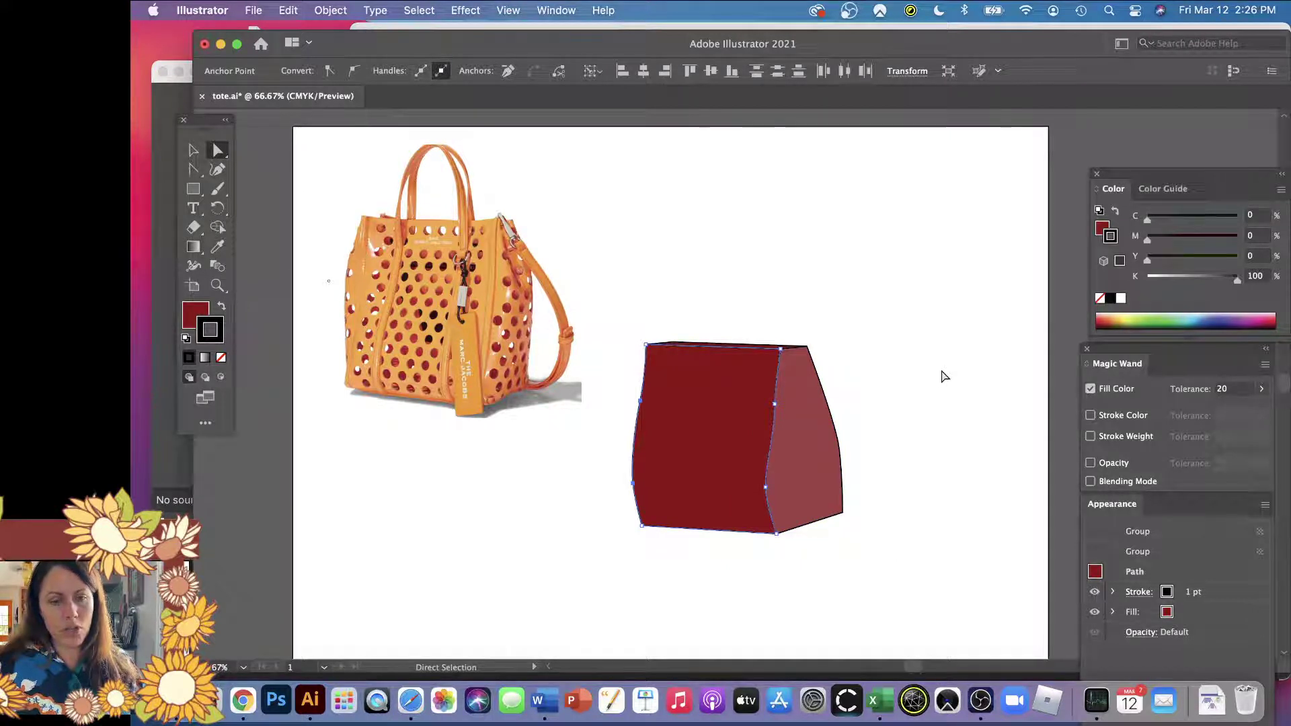
pyautogui.moveTo(777, 406); pyautogui.dragTo(765, 488)
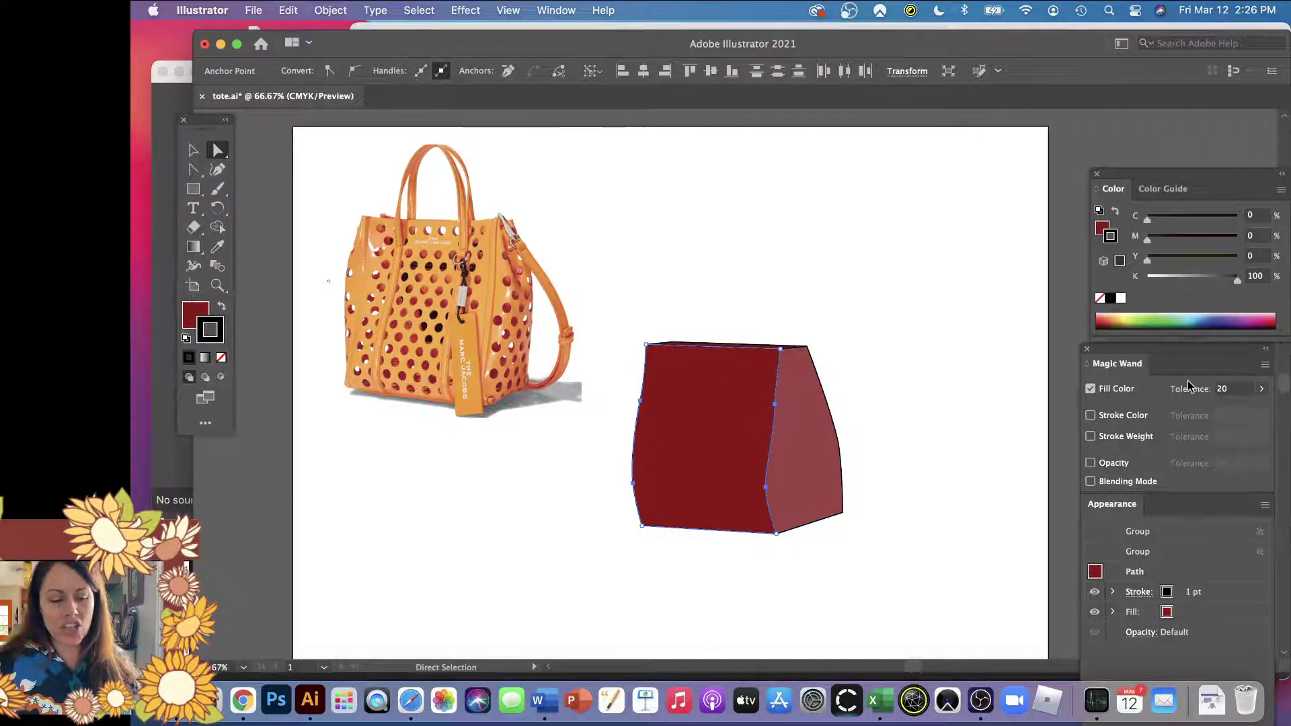
pyautogui.press('super+shift+a')
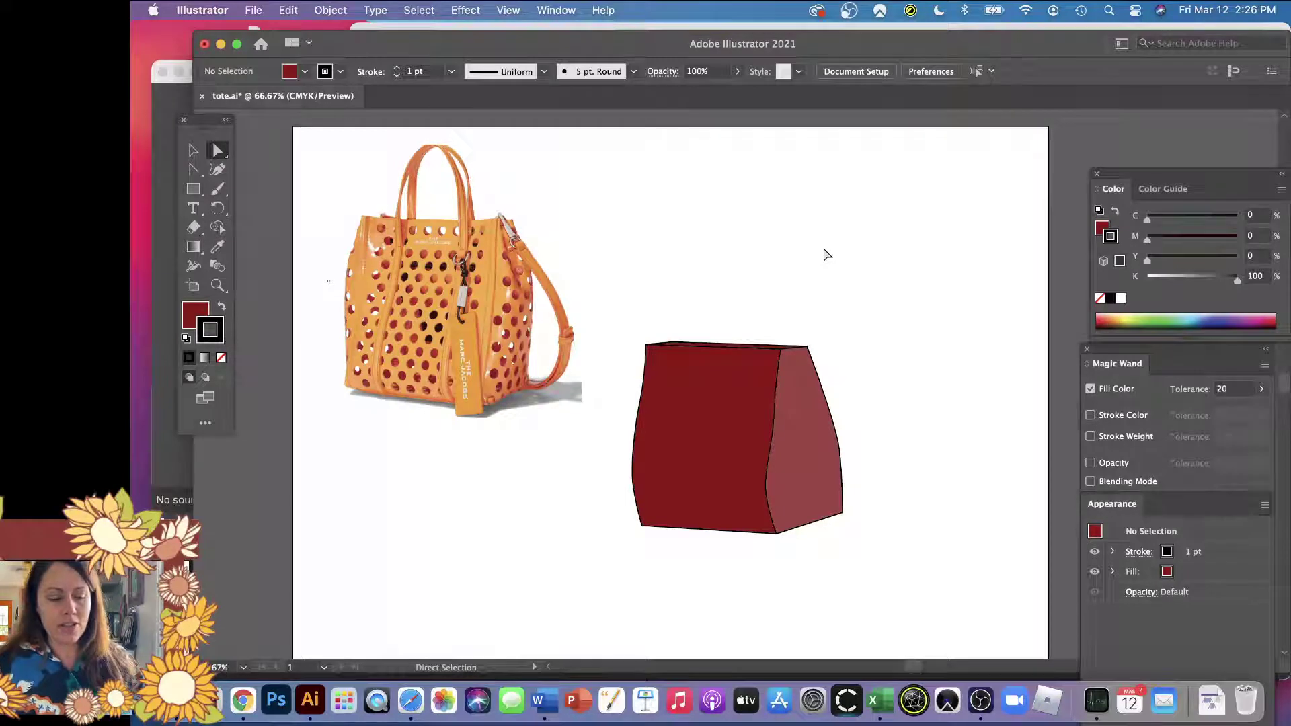
pyautogui.press('super+z')
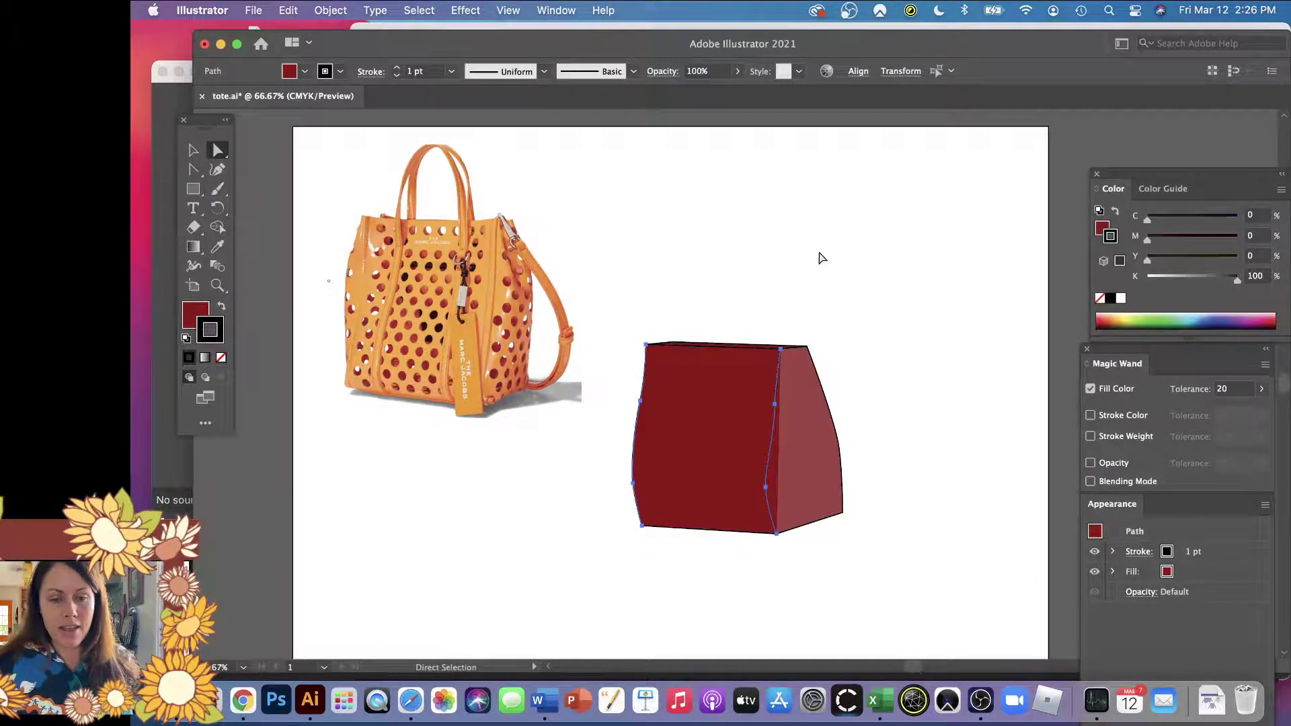
pyautogui.click(417, 12)
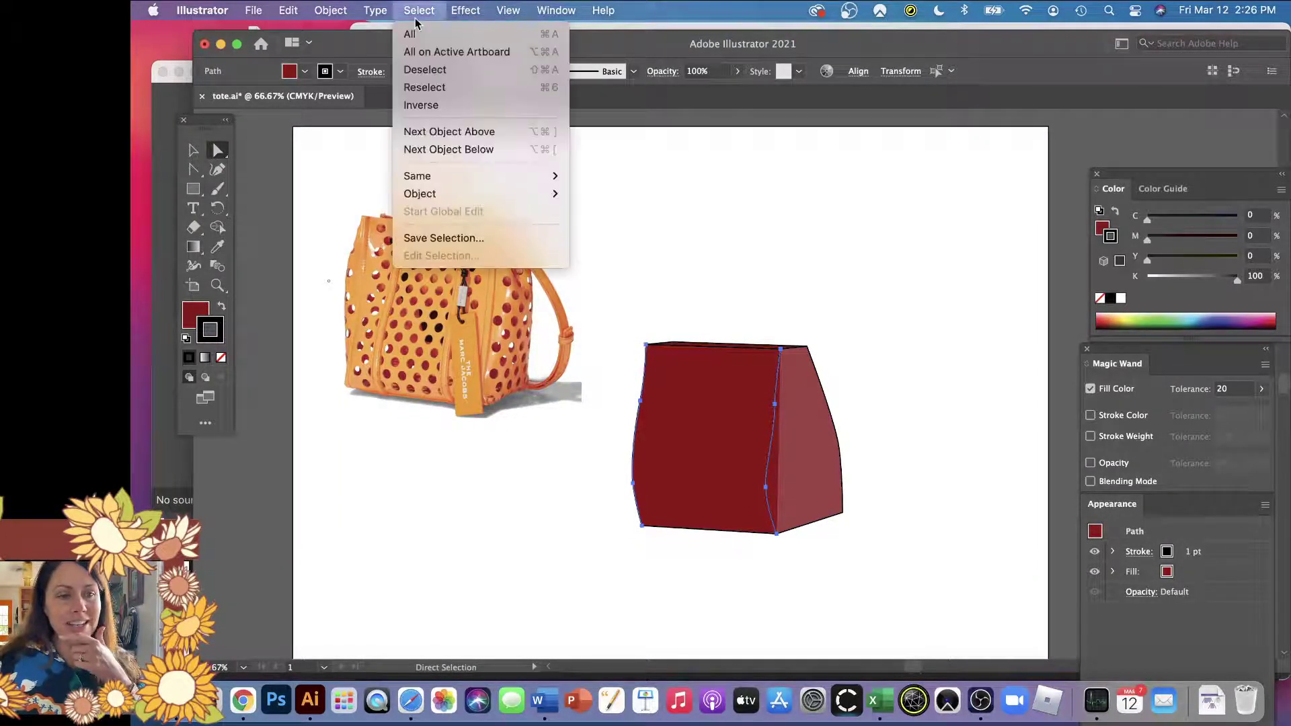
pyautogui.click(427, 105)
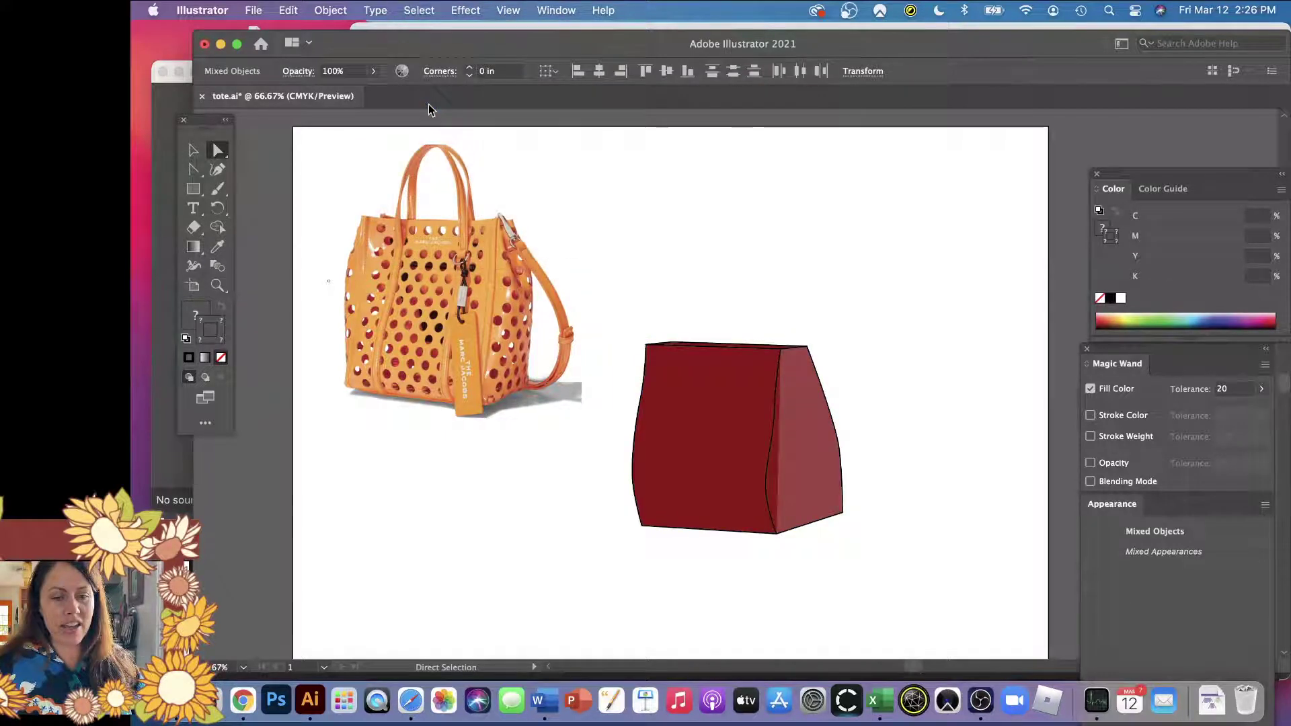
pyautogui.press('super+shift+a')
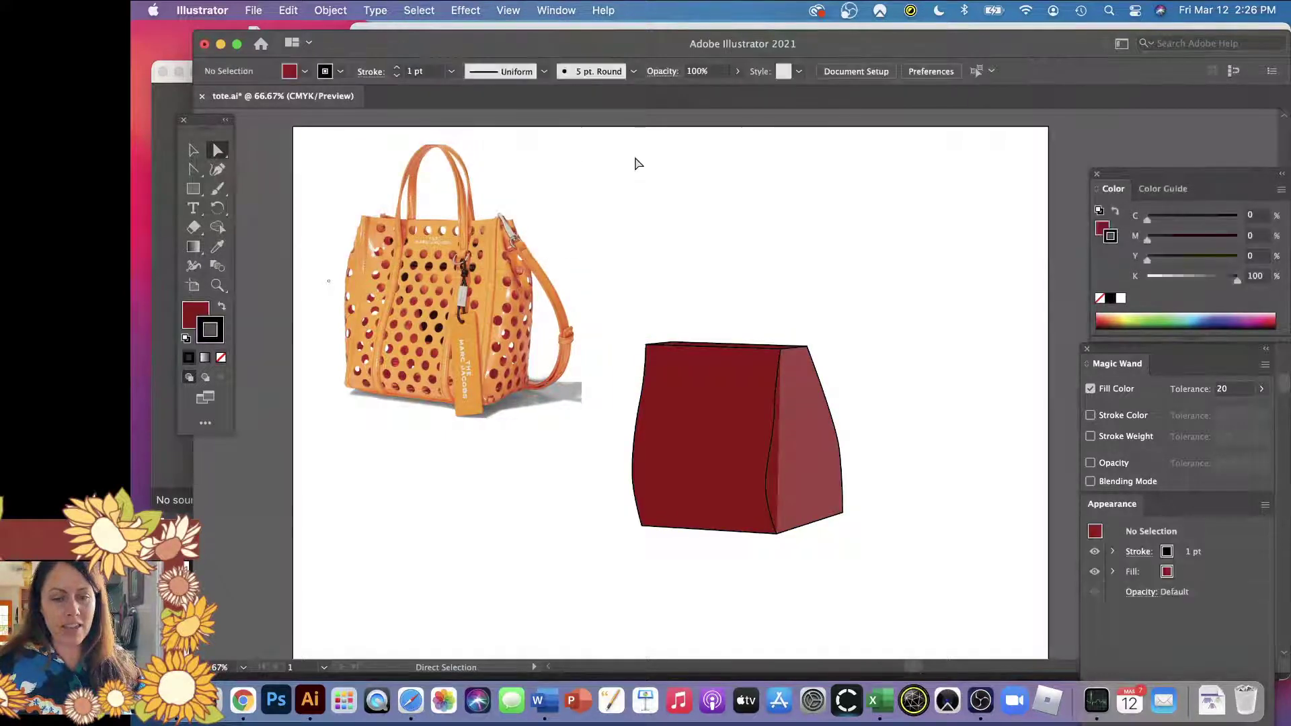
# - Select both copied side edges of the front panel and remove their fill
pyautogui.keyDown('super'); pyautogui.click(770, 489); pyautogui.keyUp('super')
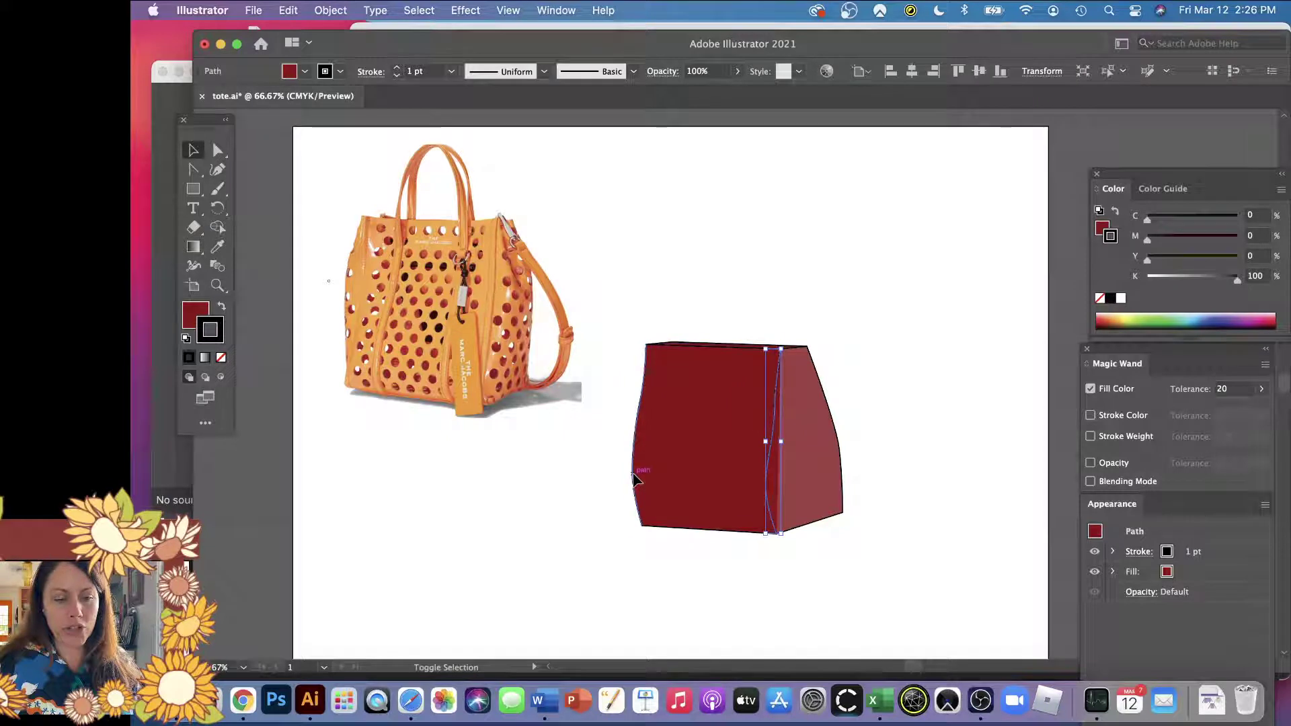
pyautogui.click(634, 478)
pyautogui.click(192, 310)
pyautogui.click(222, 359)
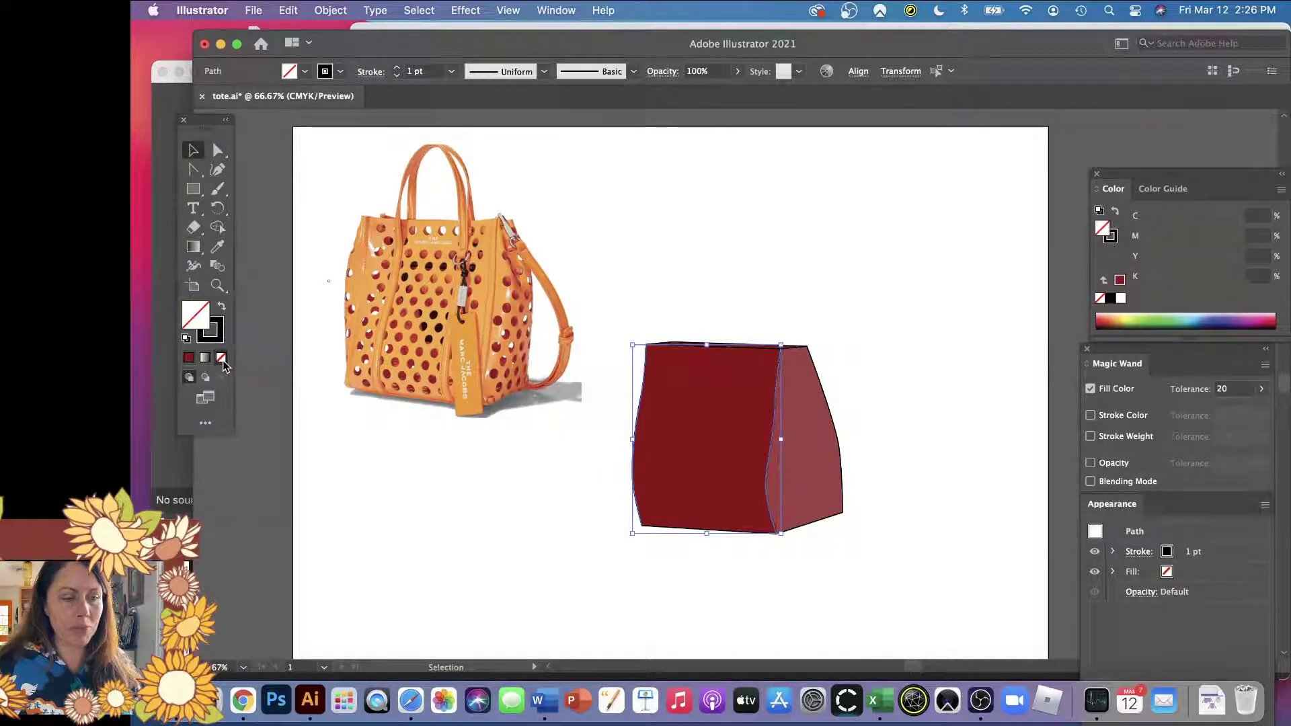
# - Blend the two copied side edges across the front panel using Specified Steps set to 2
pyautogui.doubleClick(217, 268)
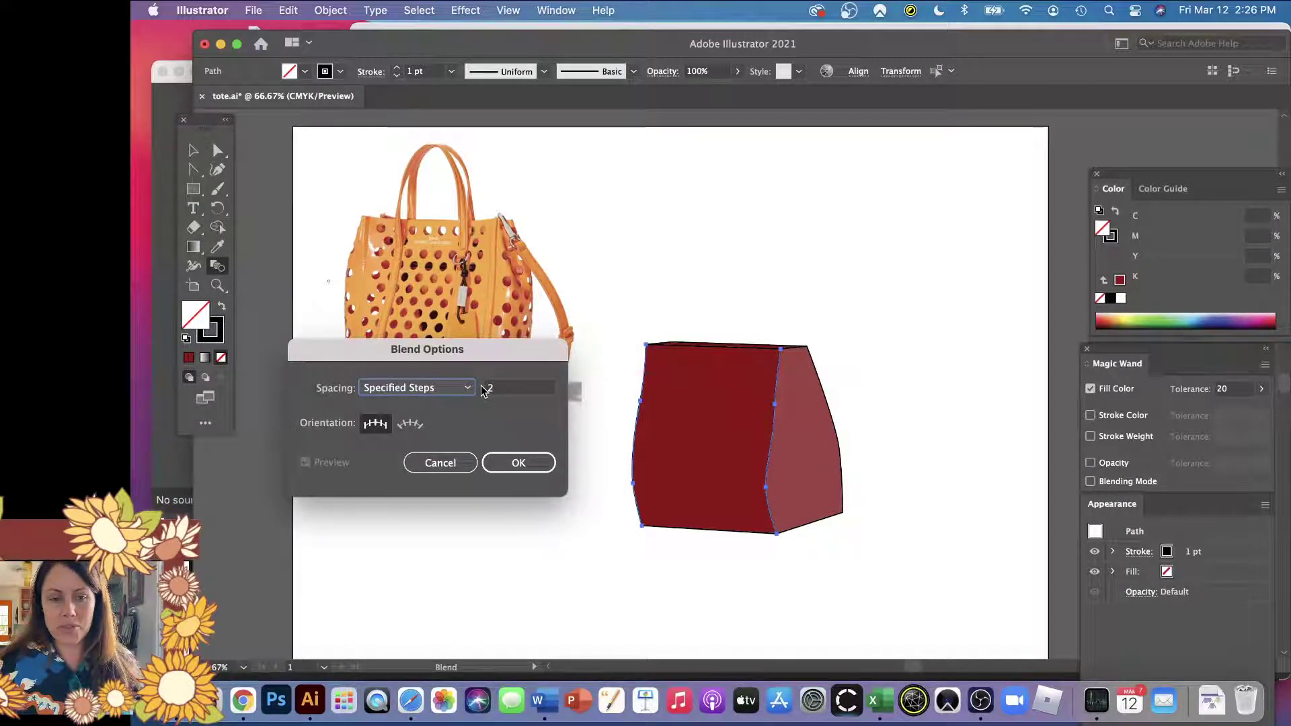
pyautogui.click(533, 469)
pyautogui.click(647, 347)
pyautogui.click(780, 349)
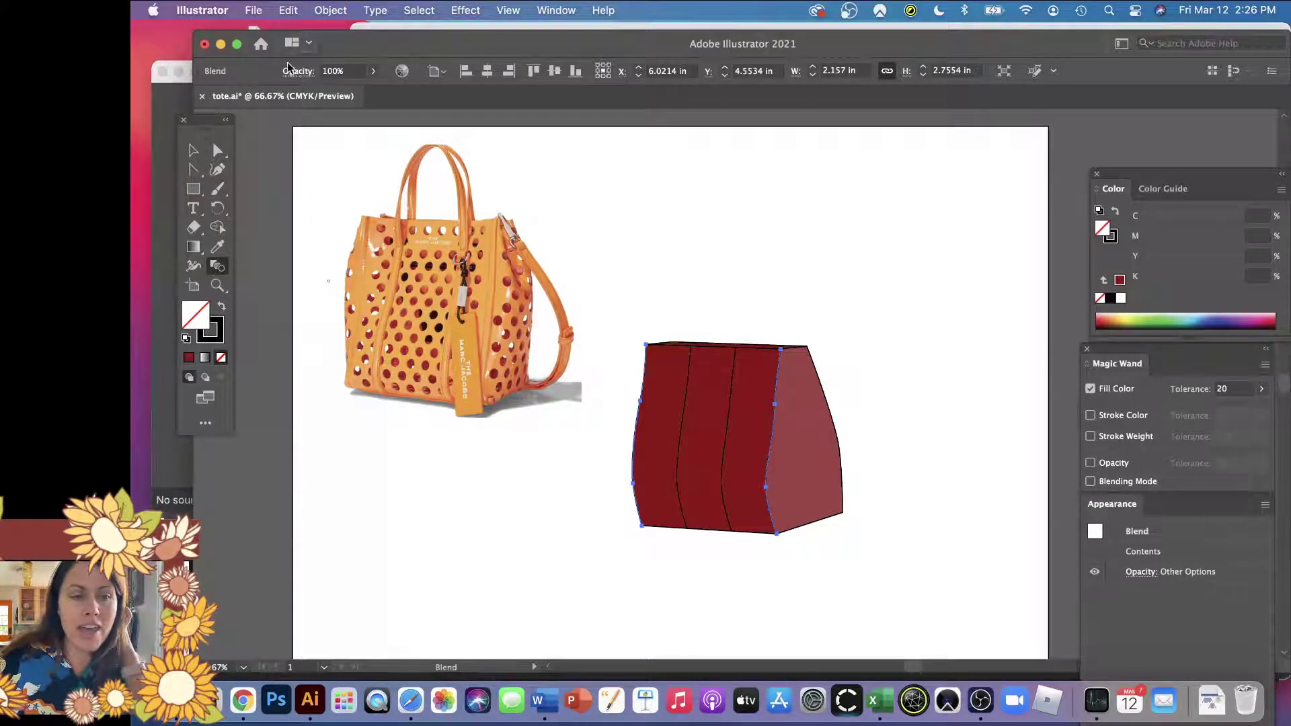
# - Select the blend on the front panel and expand it into separate editable lines
pyautogui.click(193, 149)
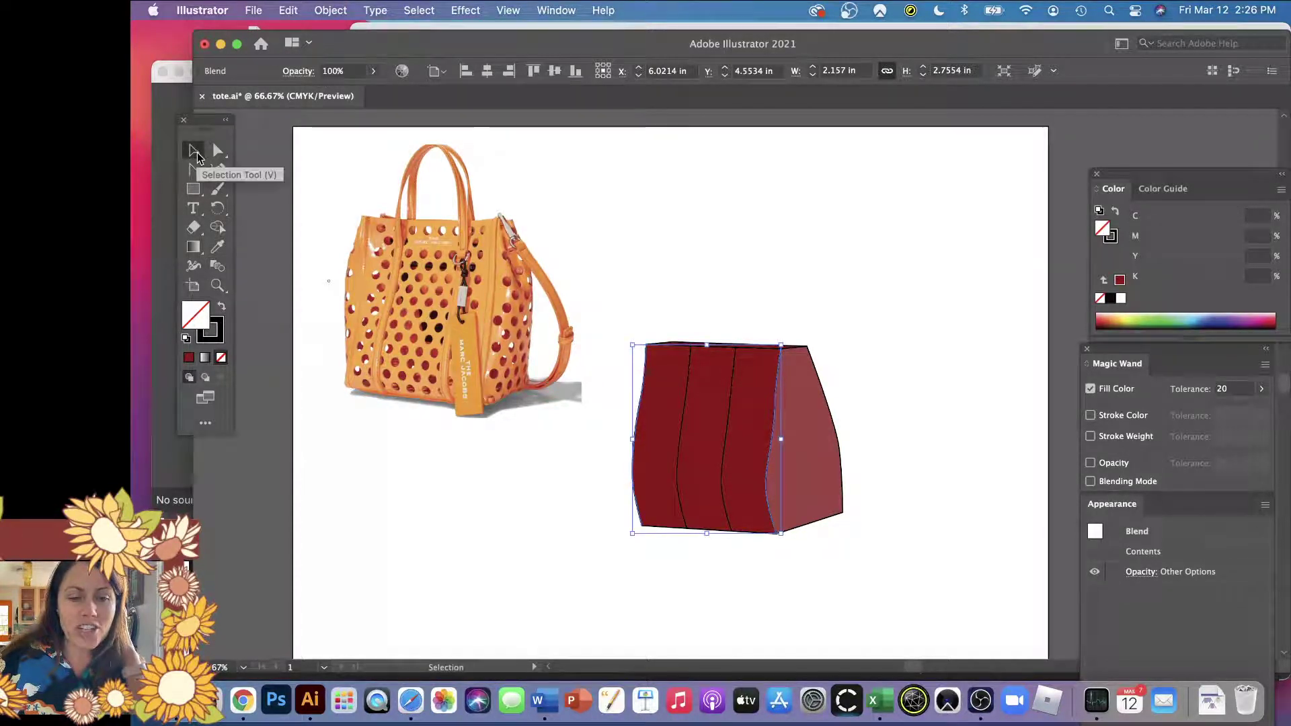
pyautogui.click(816, 281)
pyautogui.click(731, 417)
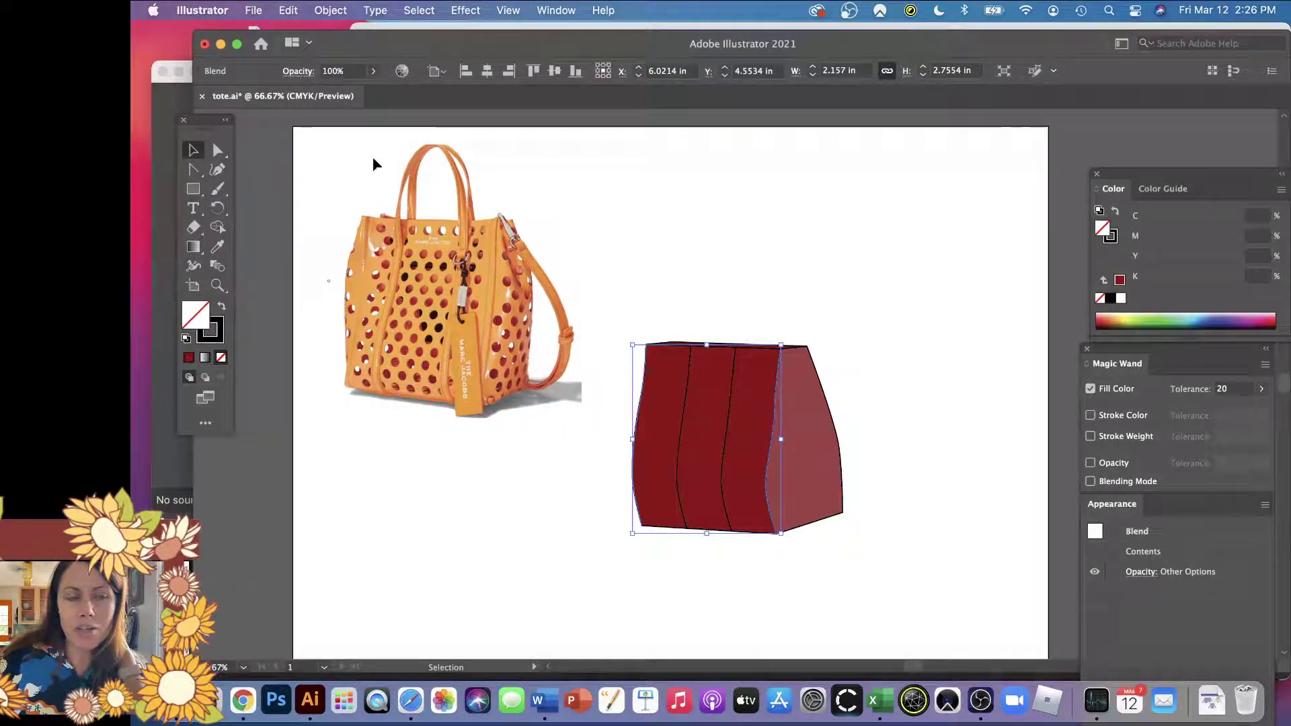
pyautogui.click(319, 15)
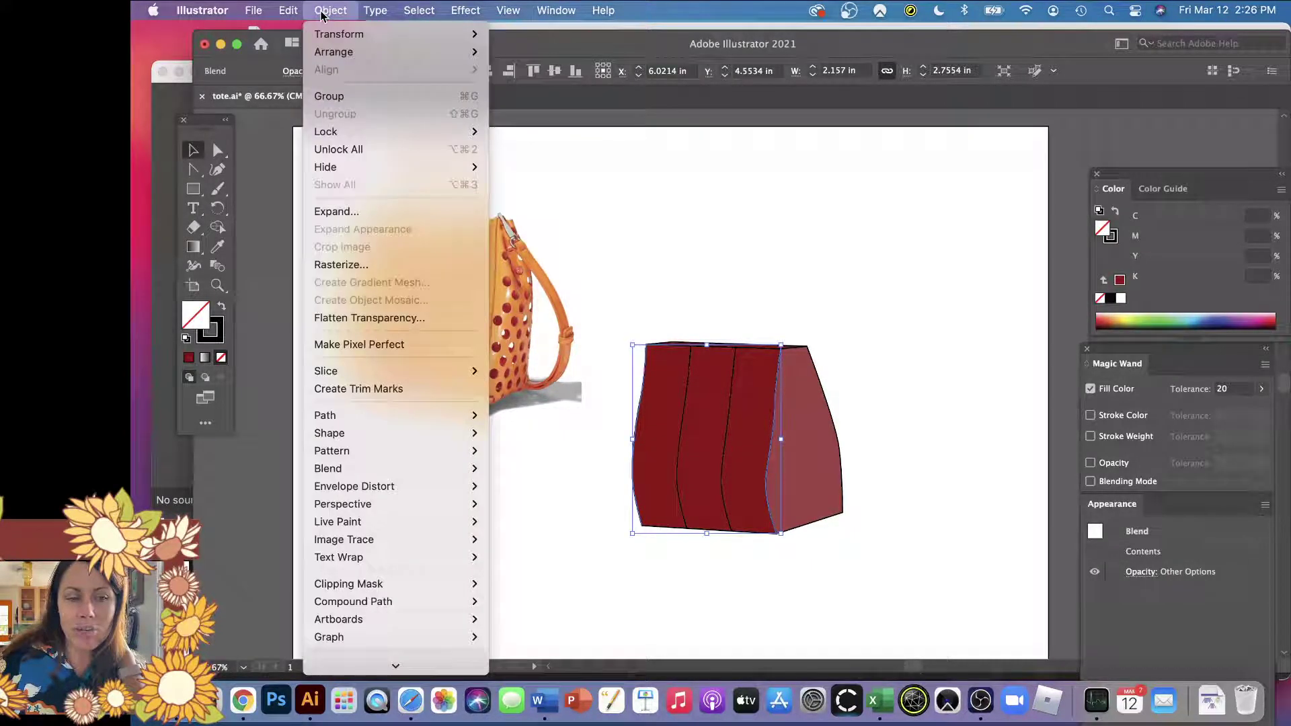
pyautogui.click(369, 212)
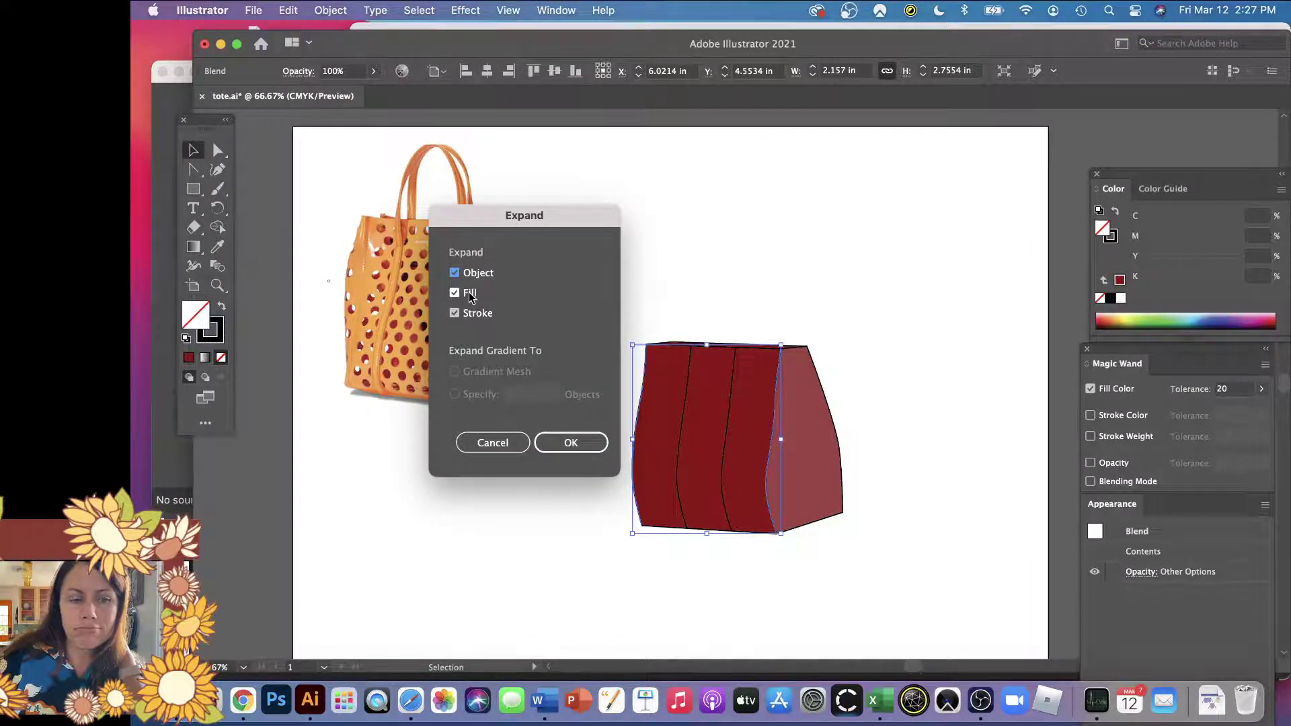
pyautogui.click(566, 437)
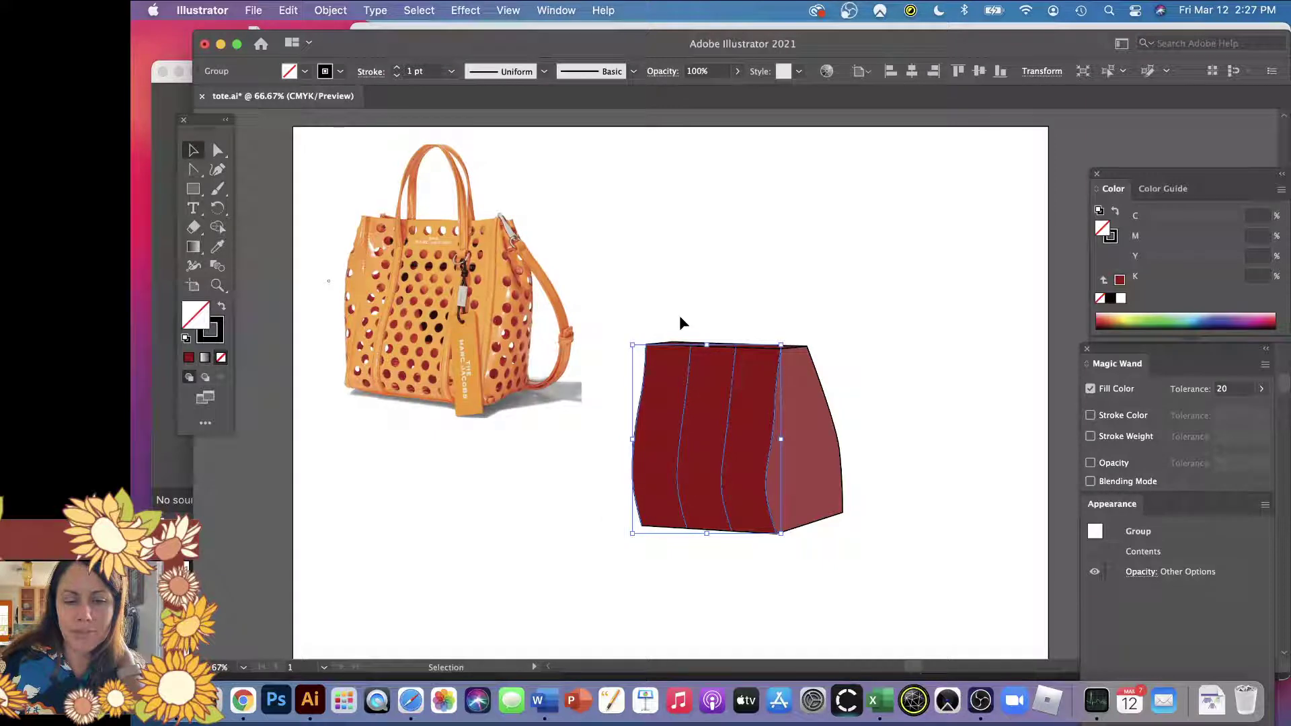
# - Ungroup the expanded blend lines so that each one can be selected individually
pyautogui.click(336, 10)
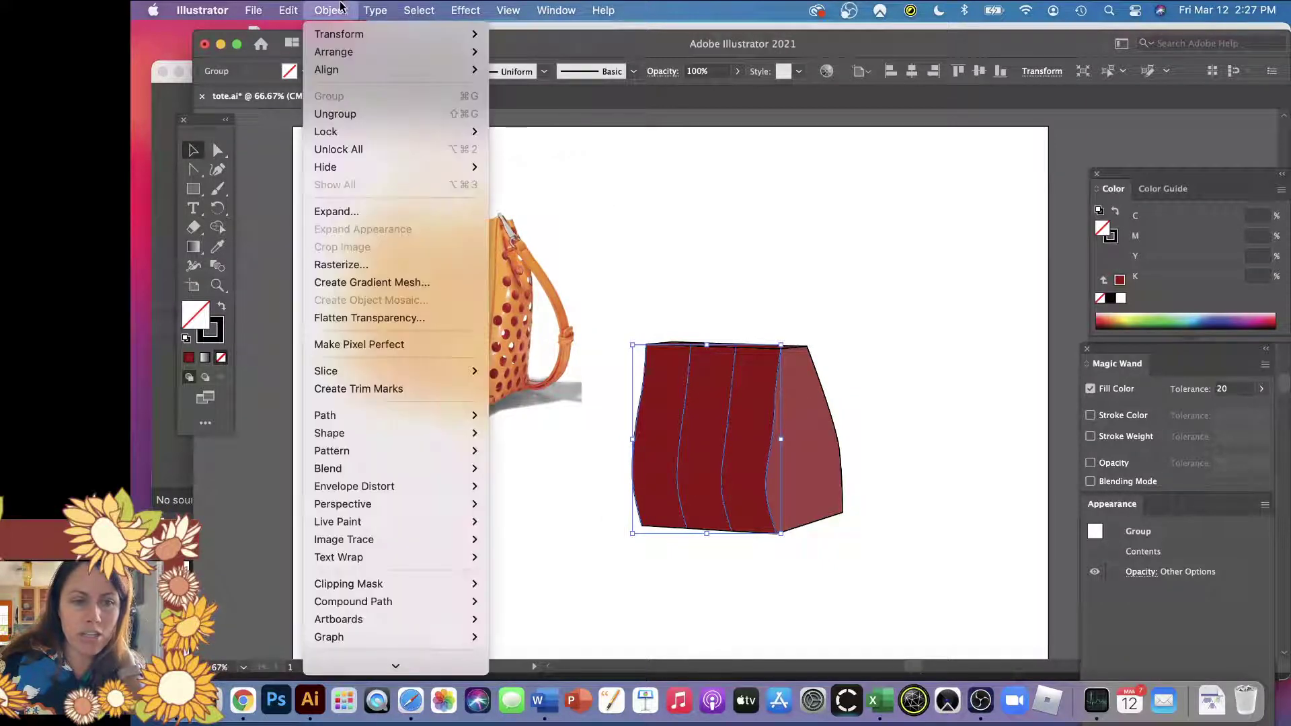
pyautogui.click(388, 115)
pyautogui.click(841, 250)
pyautogui.click(771, 426)
pyautogui.click(635, 432)
pyautogui.click(632, 432)
# - Select the two inner vertical lines on the front panel and set their stroke weight to 10 pt
pyautogui.click(692, 426)
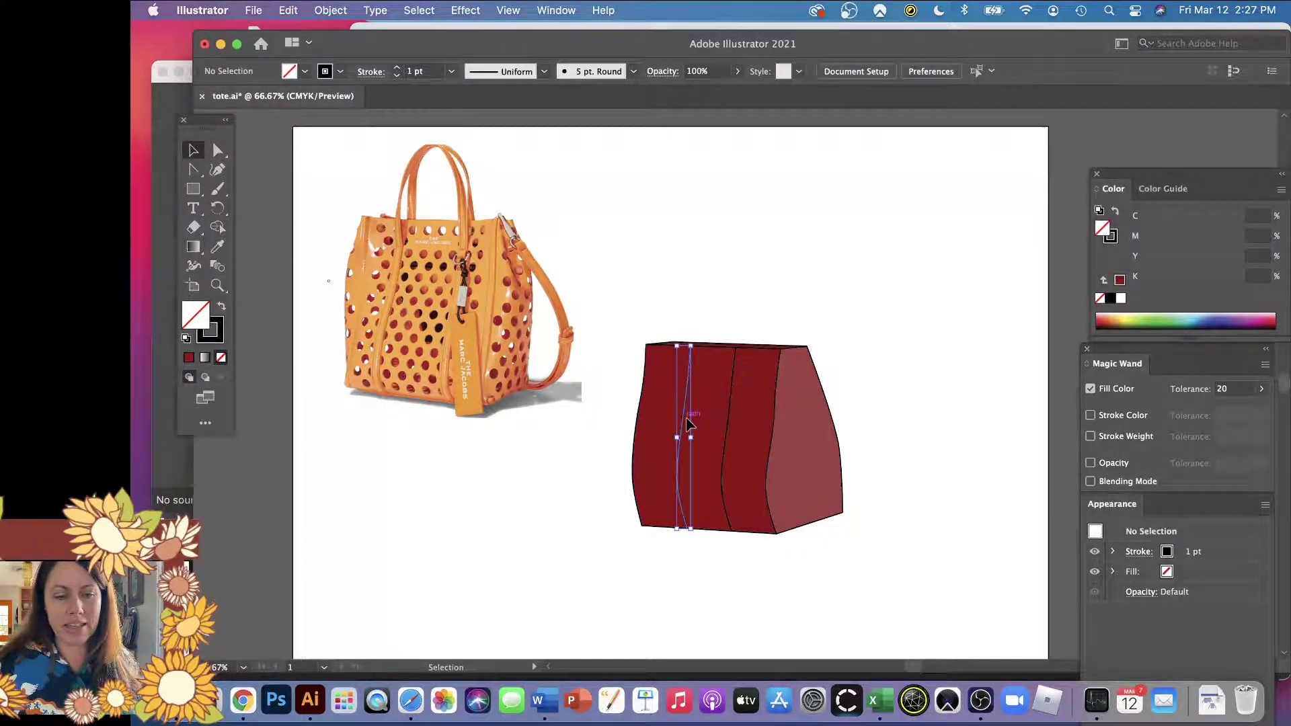
pyautogui.click(731, 423)
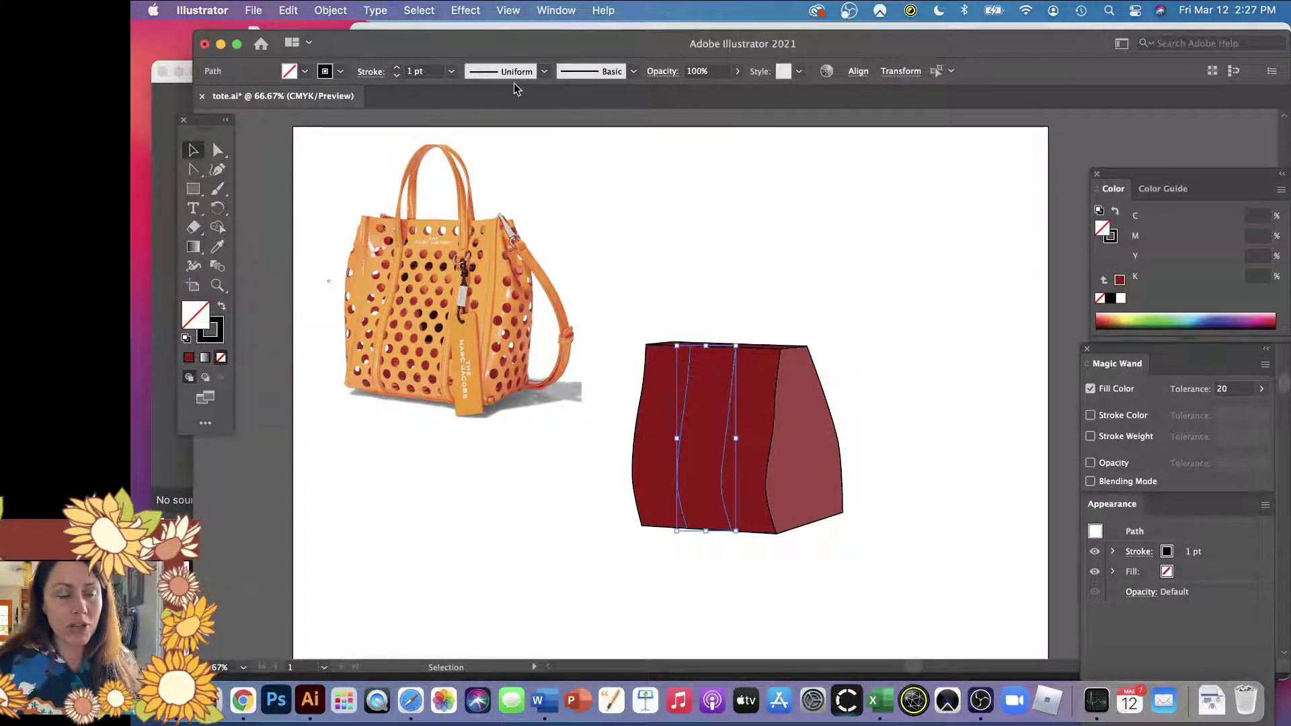
pyautogui.click(400, 68)
pyautogui.click(400, 68)
pyautogui.click(401, 68)
pyautogui.click(401, 68)
pyautogui.click(401, 68)
pyautogui.click(400, 68)
pyautogui.click(400, 68)
pyautogui.click(400, 68)
pyautogui.click(399, 68)
pyautogui.click(399, 68)
pyautogui.click(400, 68)
pyautogui.click(399, 67)
pyautogui.click(400, 67)
pyautogui.click(399, 68)
pyautogui.click(399, 68)
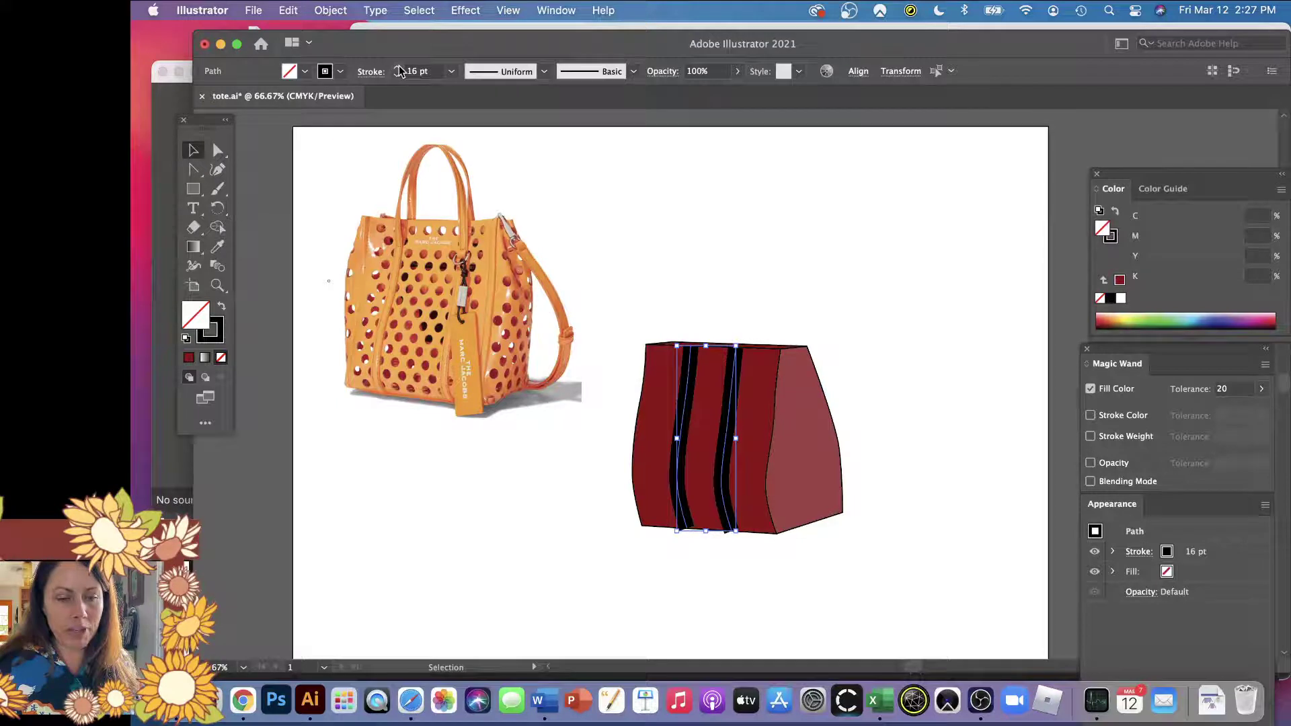
pyautogui.click(398, 77)
pyautogui.click(397, 77)
pyautogui.click(398, 77)
pyautogui.click(397, 77)
pyautogui.click(397, 77)
pyautogui.click(398, 77)
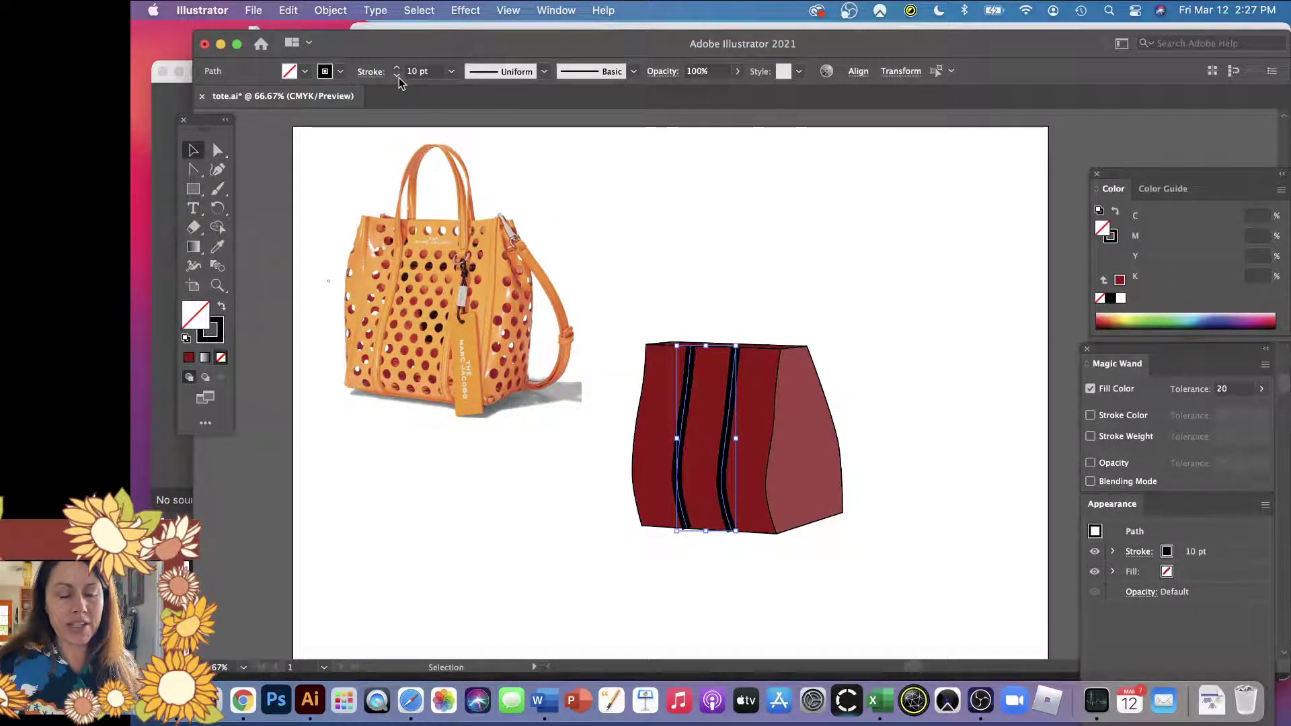
# - Draw a curved handle with the Pen tool, joining the top ends of the two front straps, and deselect it
pyautogui.click(765, 205)
pyautogui.press('p')
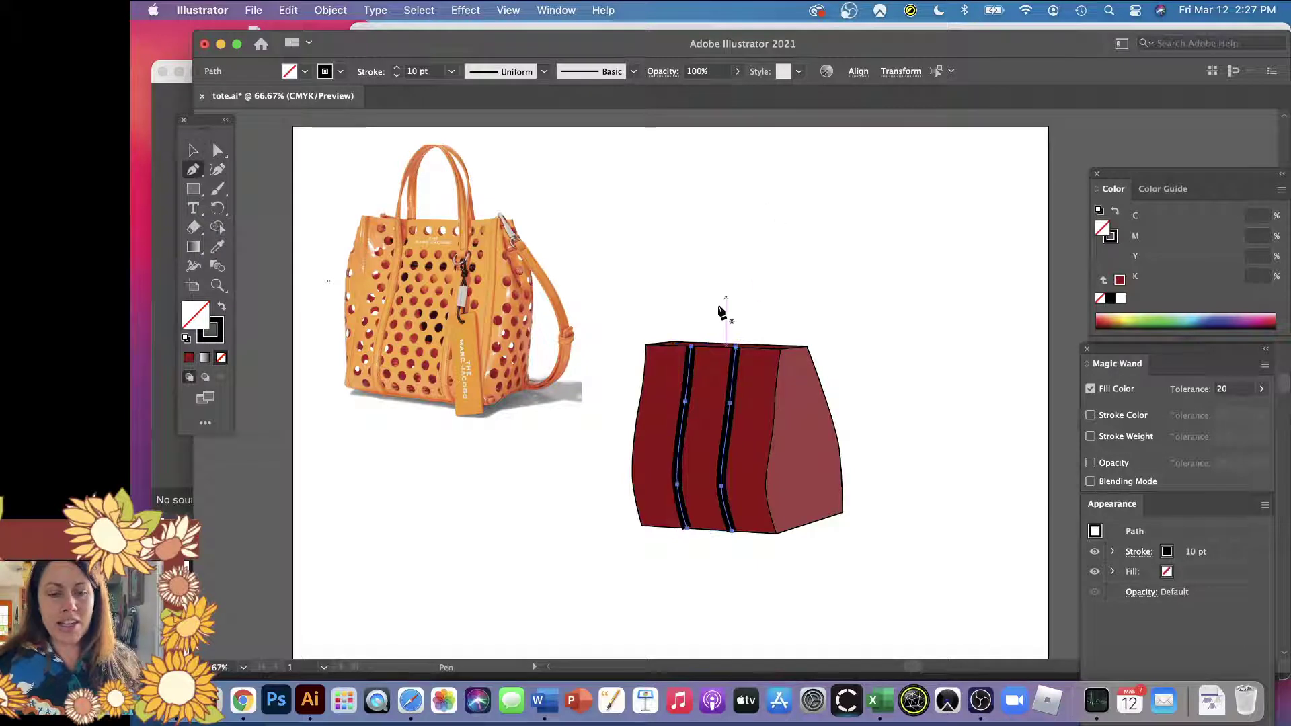
pyautogui.click(691, 345)
pyautogui.moveTo(712, 248); pyautogui.dragTo(737, 249)
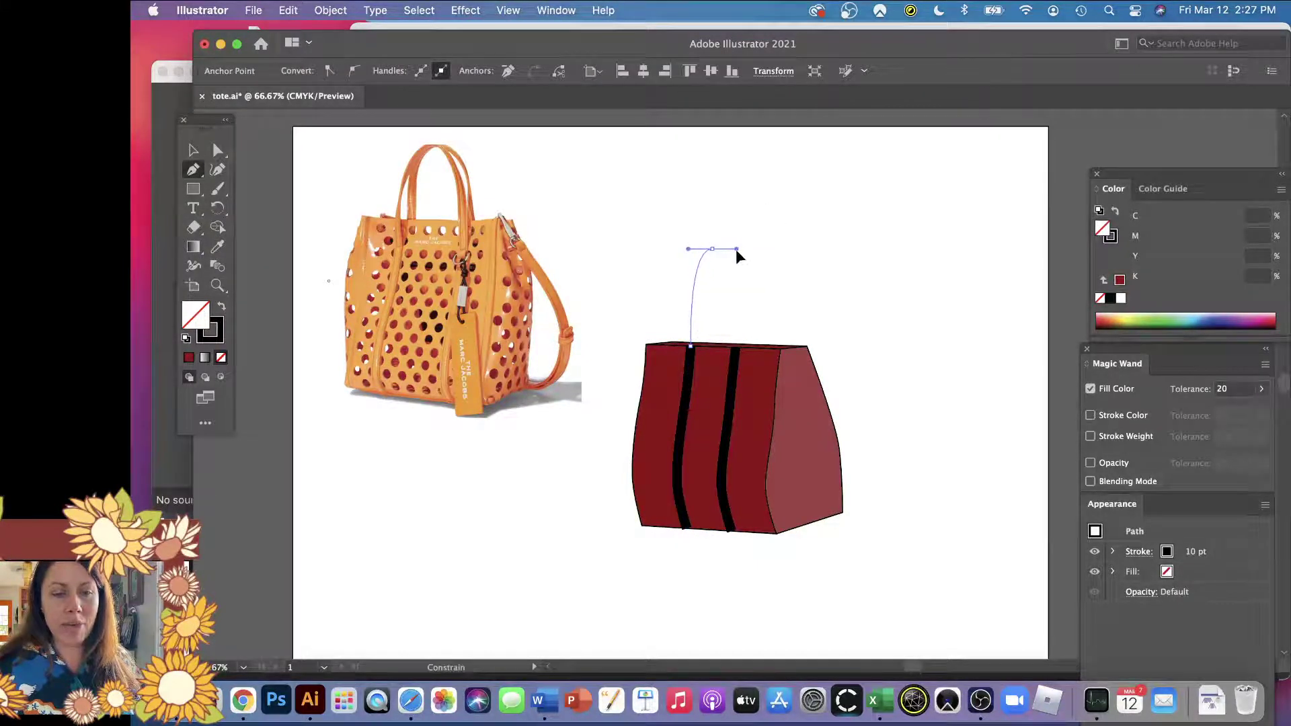
pyautogui.click(735, 347)
pyautogui.press('v')
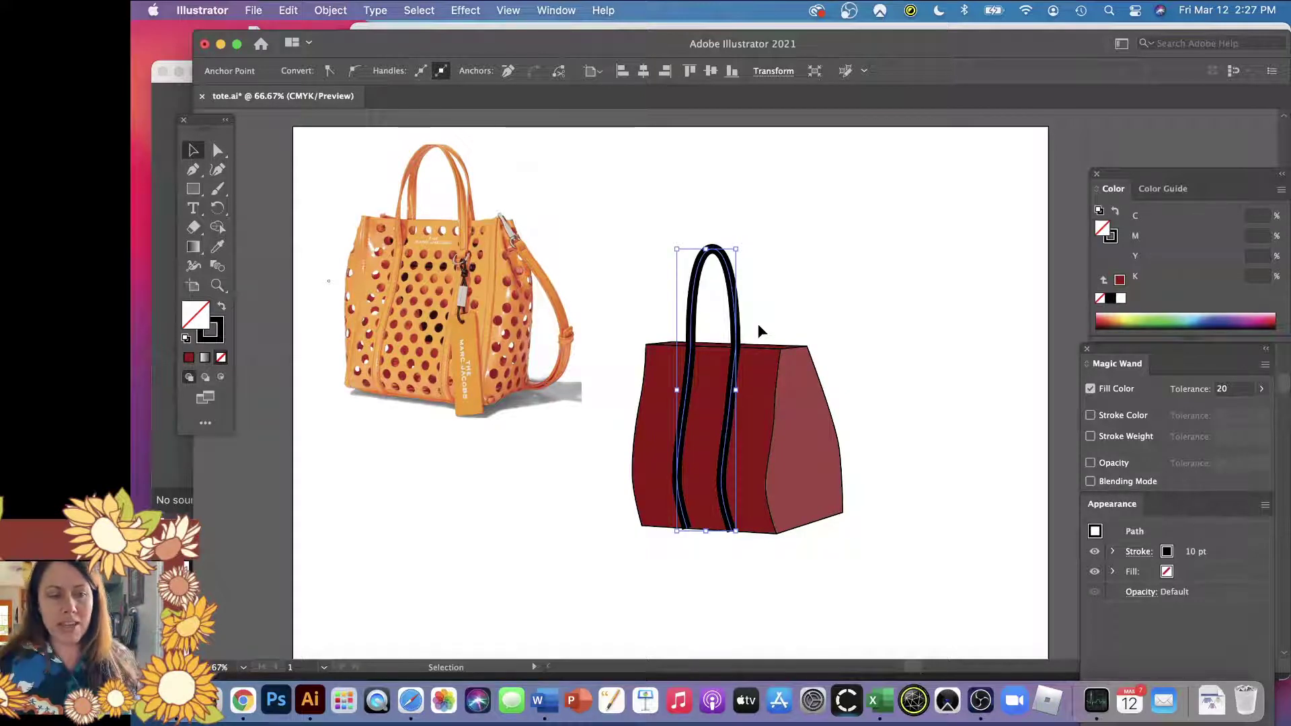
pyautogui.click(758, 576)
# - Delete the top anchor of the handle arc to leave only the two straps on the front panel
pyautogui.press('a')
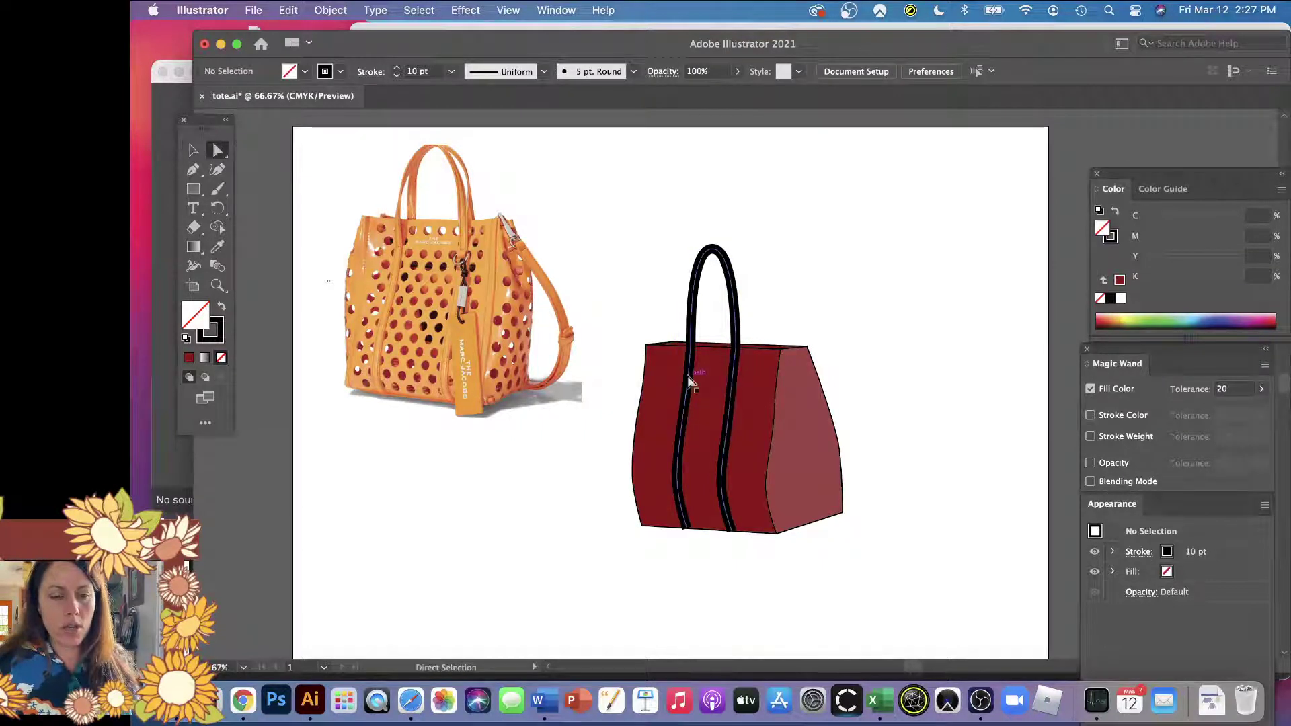
pyautogui.click(693, 378)
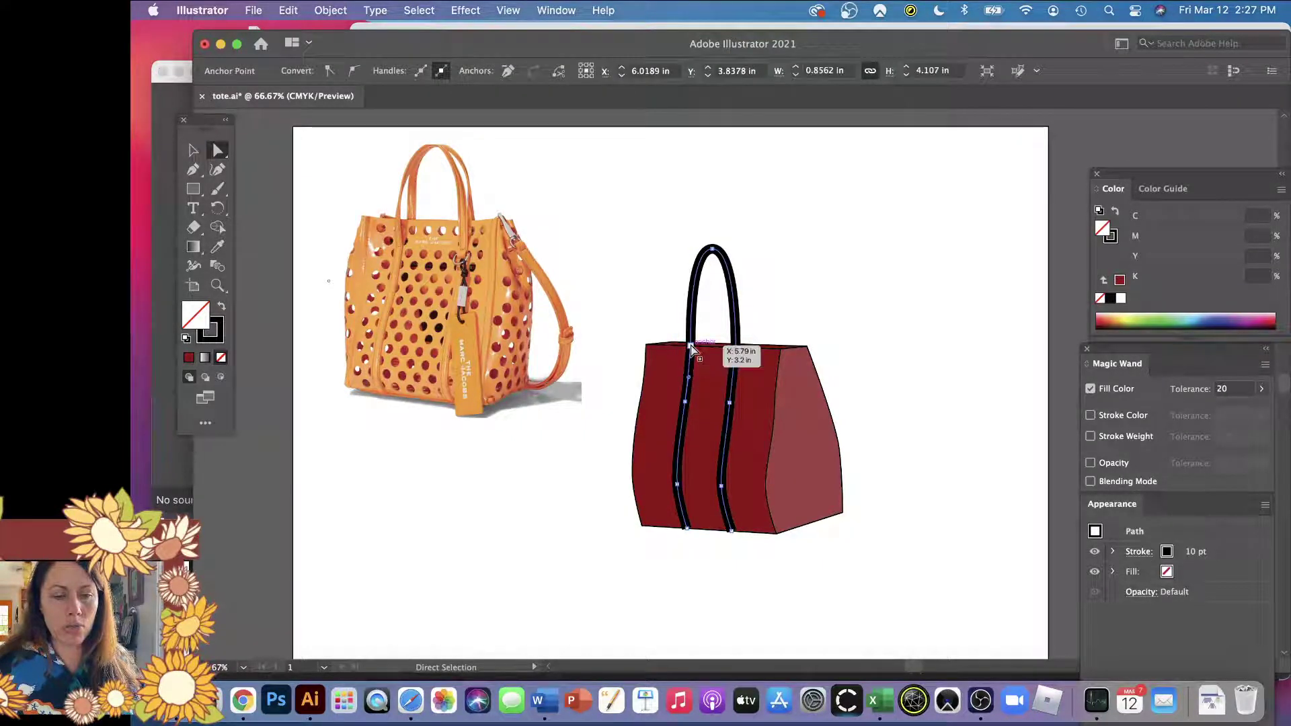
pyautogui.click(711, 253)
pyautogui.press('Delete')
pyautogui.click(714, 253)
# - Move the two straps farther apart, toward the outer edges of the front panel
pyautogui.press('v')
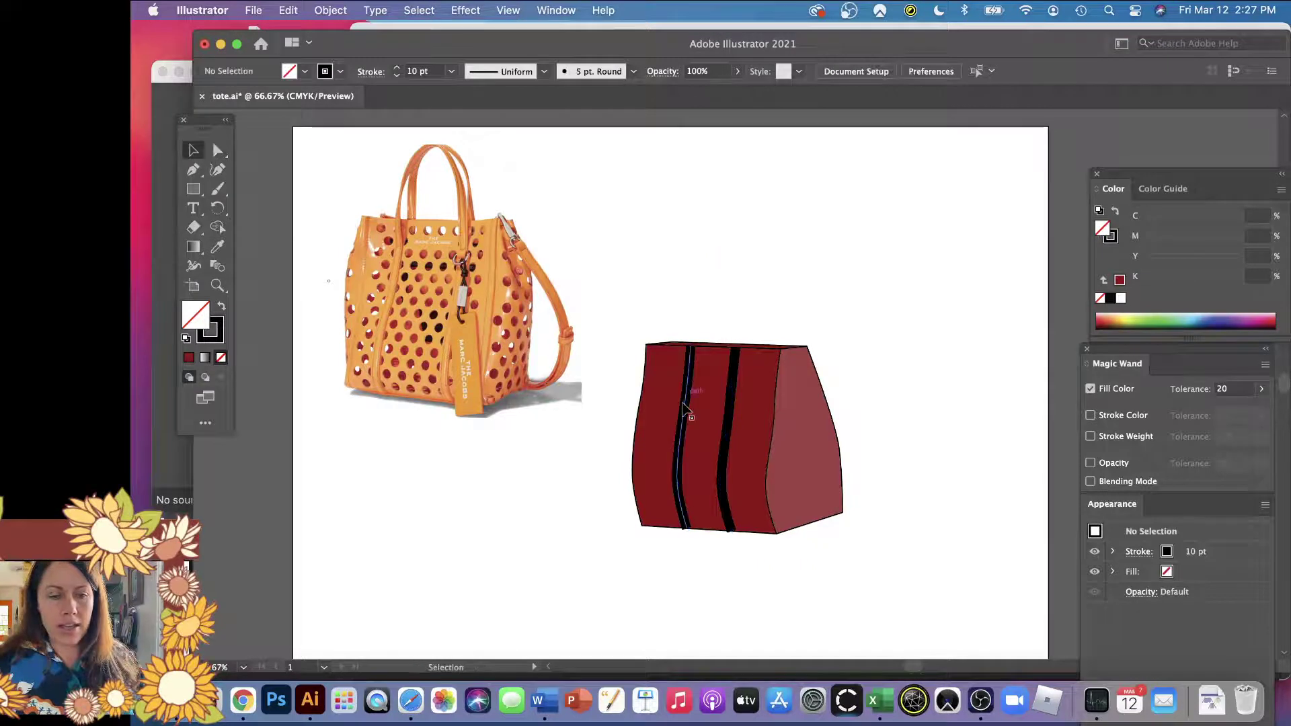
pyautogui.moveTo(684, 415); pyautogui.dragTo(741, 434)
pyautogui.click(725, 426)
pyautogui.click(727, 431)
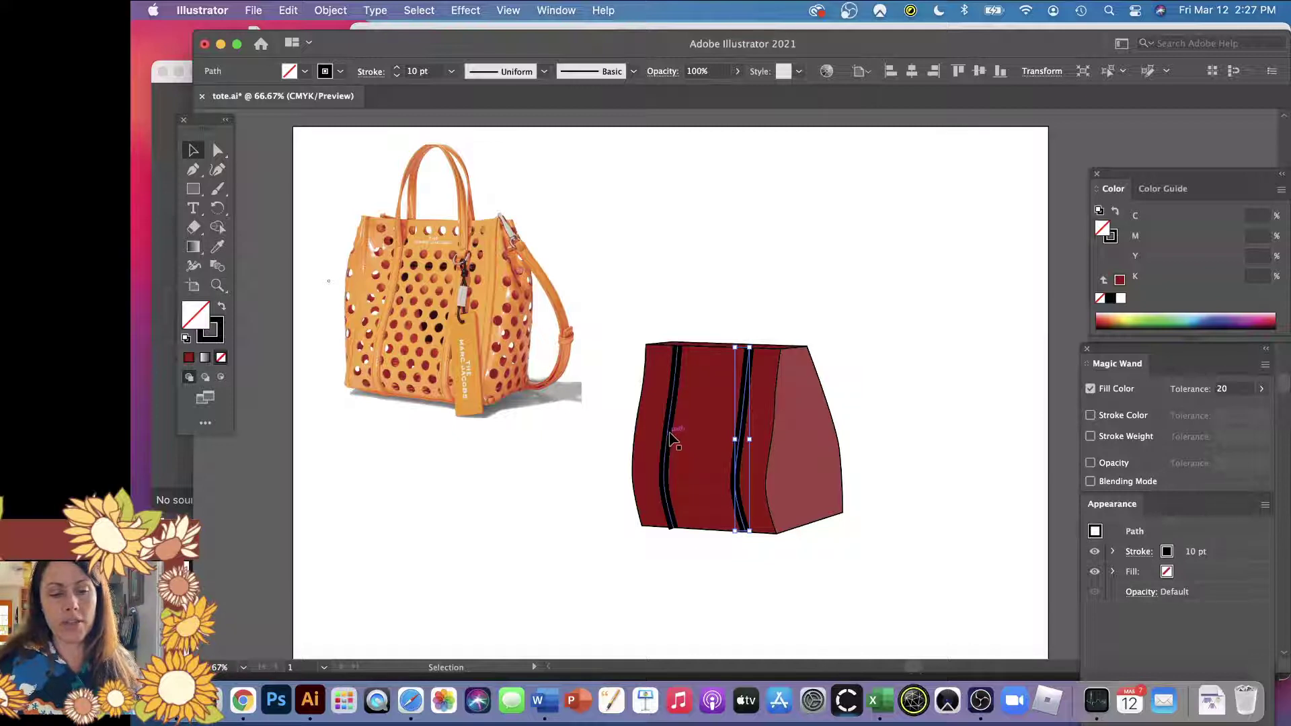
# - Undo the handle, strap width and line edits back to the unexpanded blend across the front panel
pyautogui.press('a')
pyautogui.press('super+z')
pyautogui.press('super+z')
pyautogui.press('super+z')
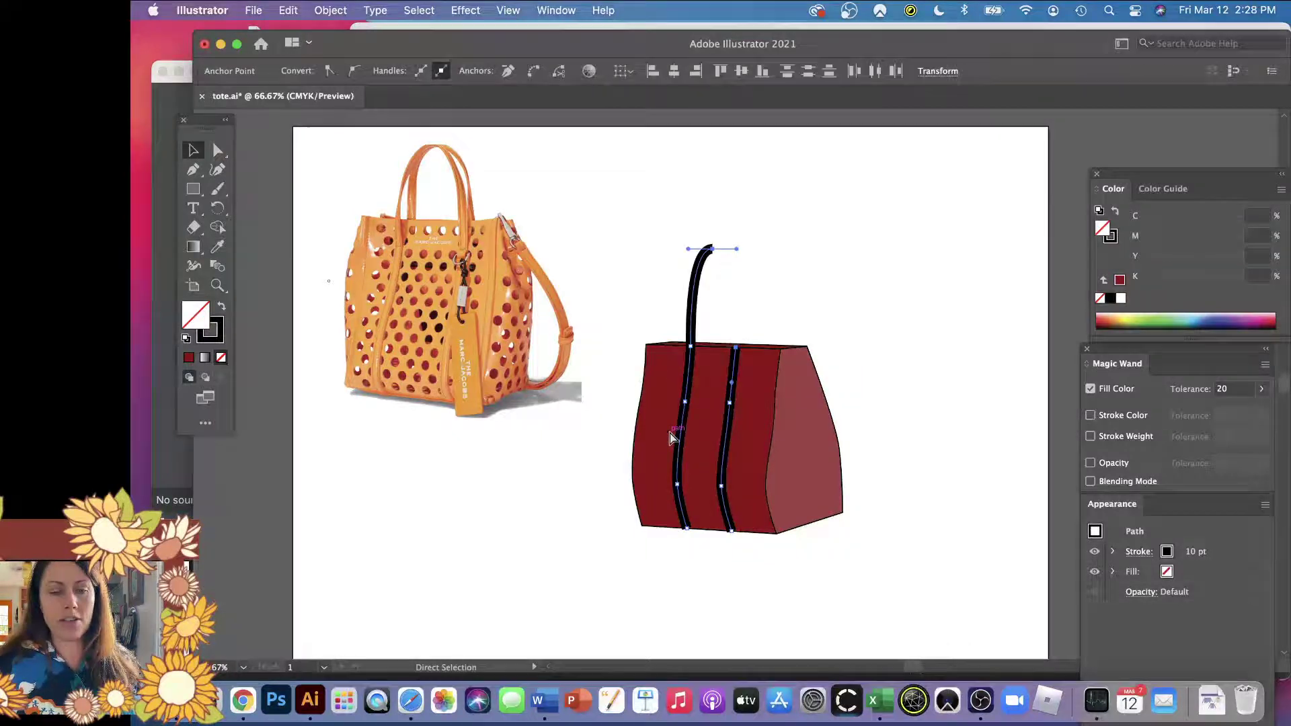
pyautogui.press('super+z')
pyautogui.press('super+z')
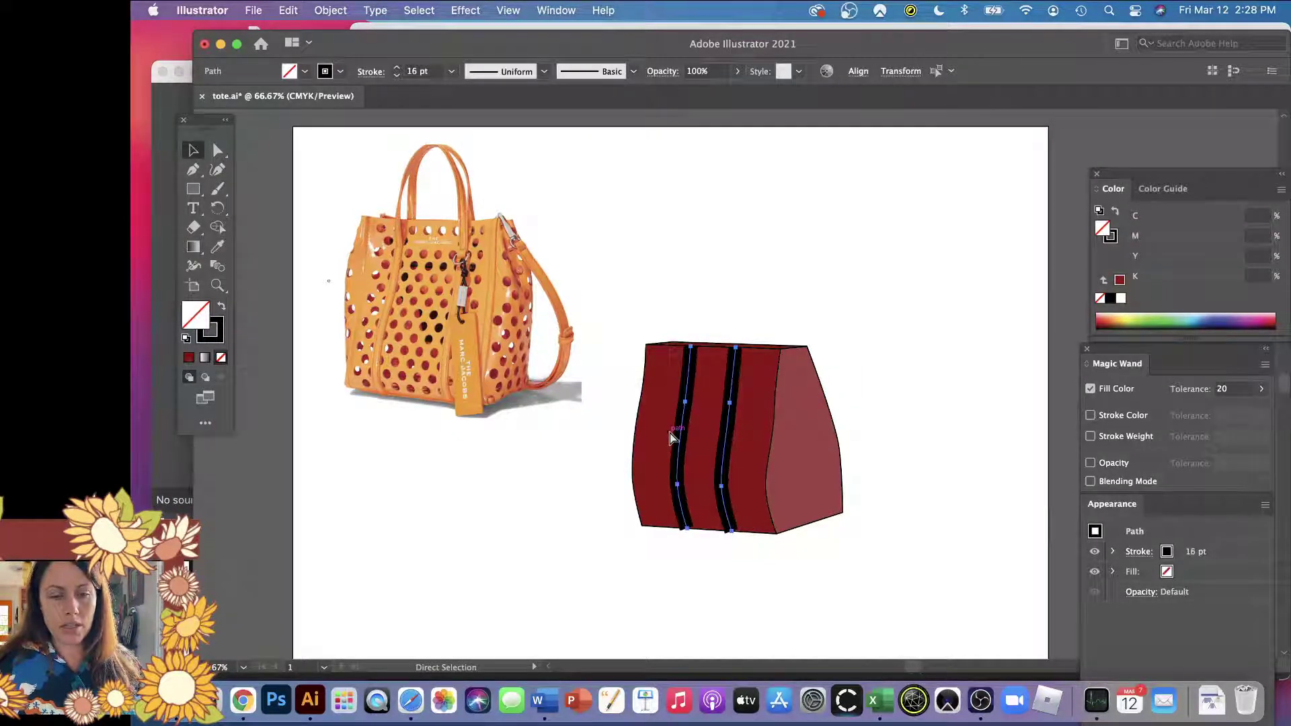
pyautogui.press('super+z')
pyautogui.press('super+z')
pyautogui.press('super+z')
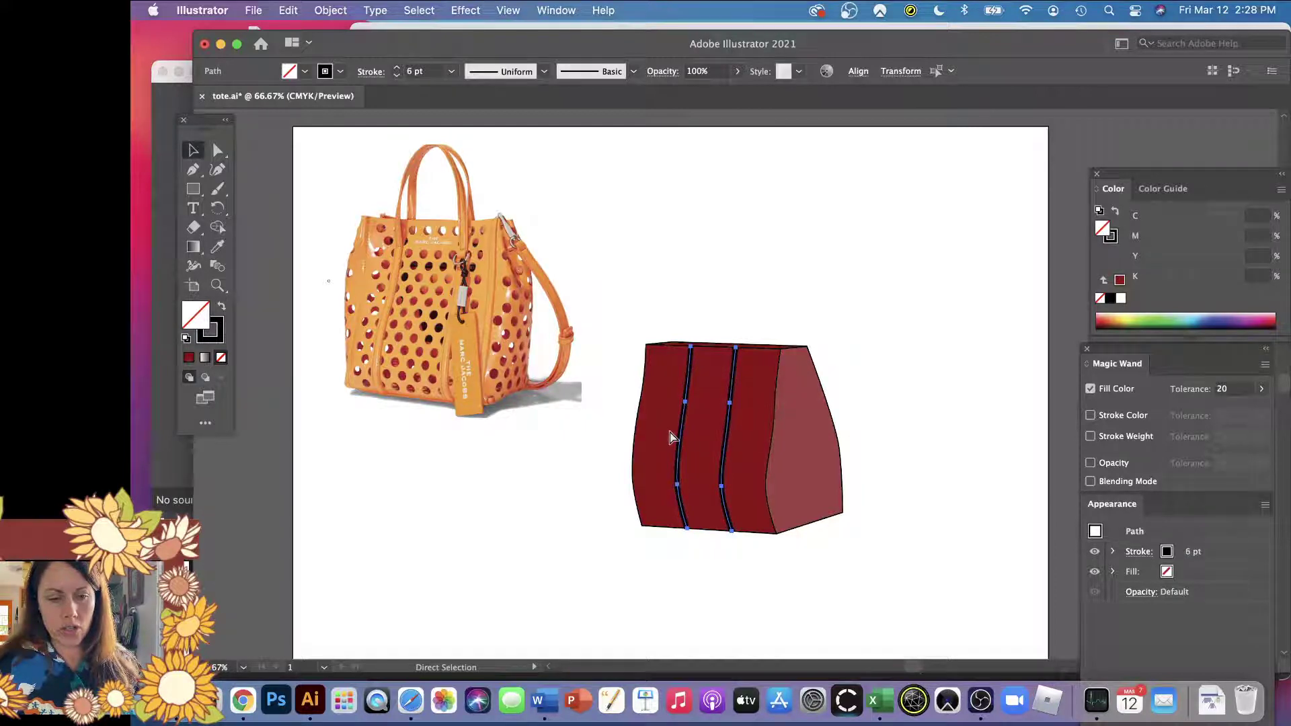
pyautogui.press('super+z')
pyautogui.press('super+z')
pyautogui.press('super+z')
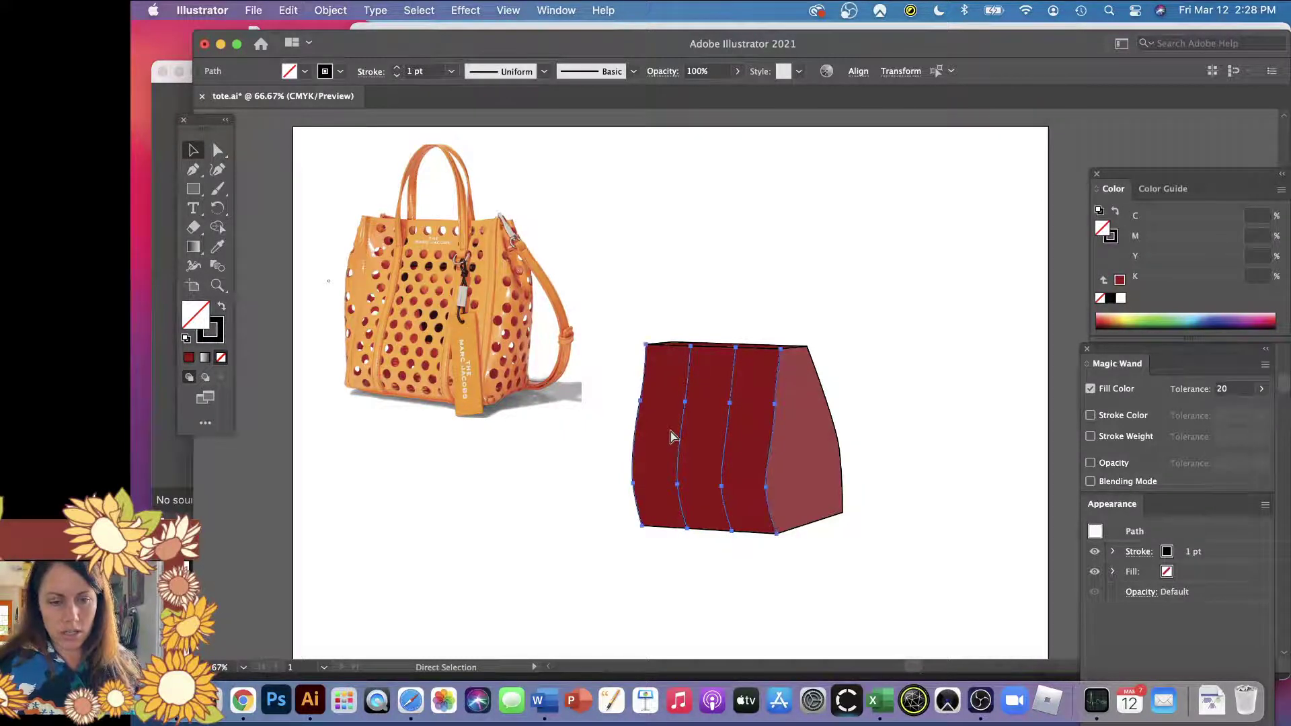
pyautogui.press('super+z')
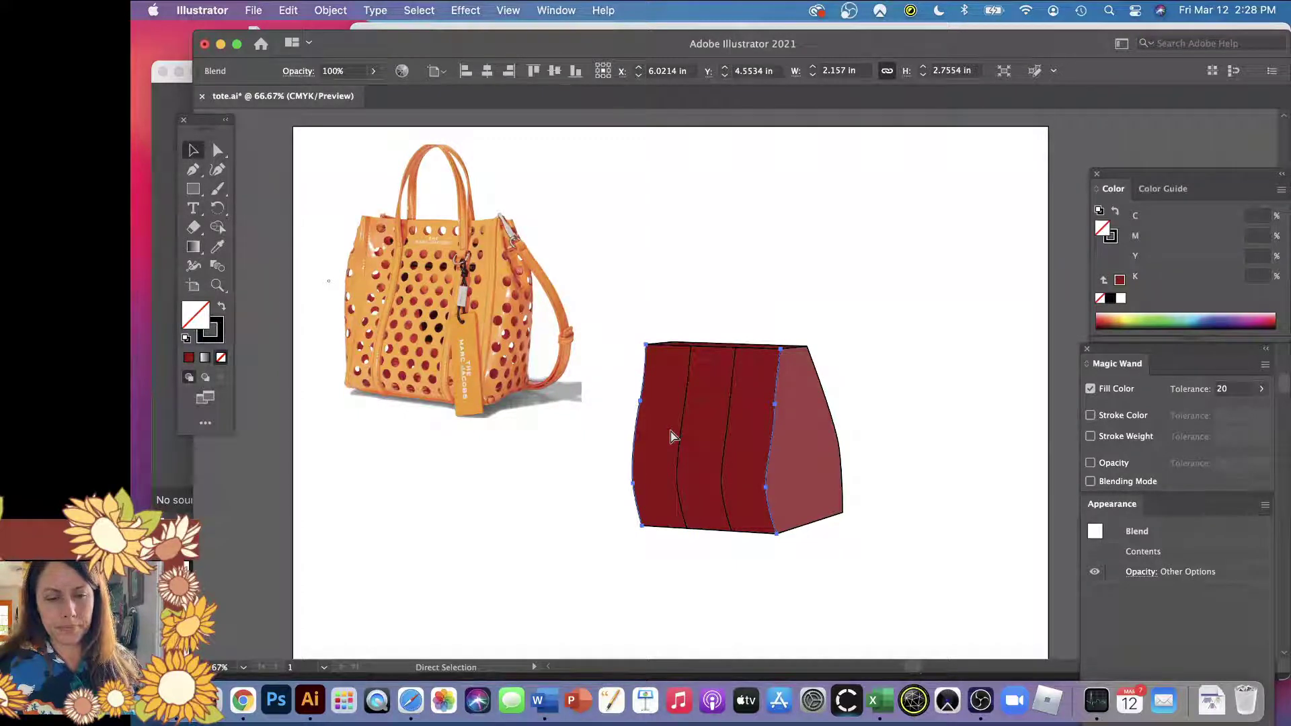
# - Set the front panel's blend spacing to 3 specified steps
pyautogui.doubleClick(217, 266)
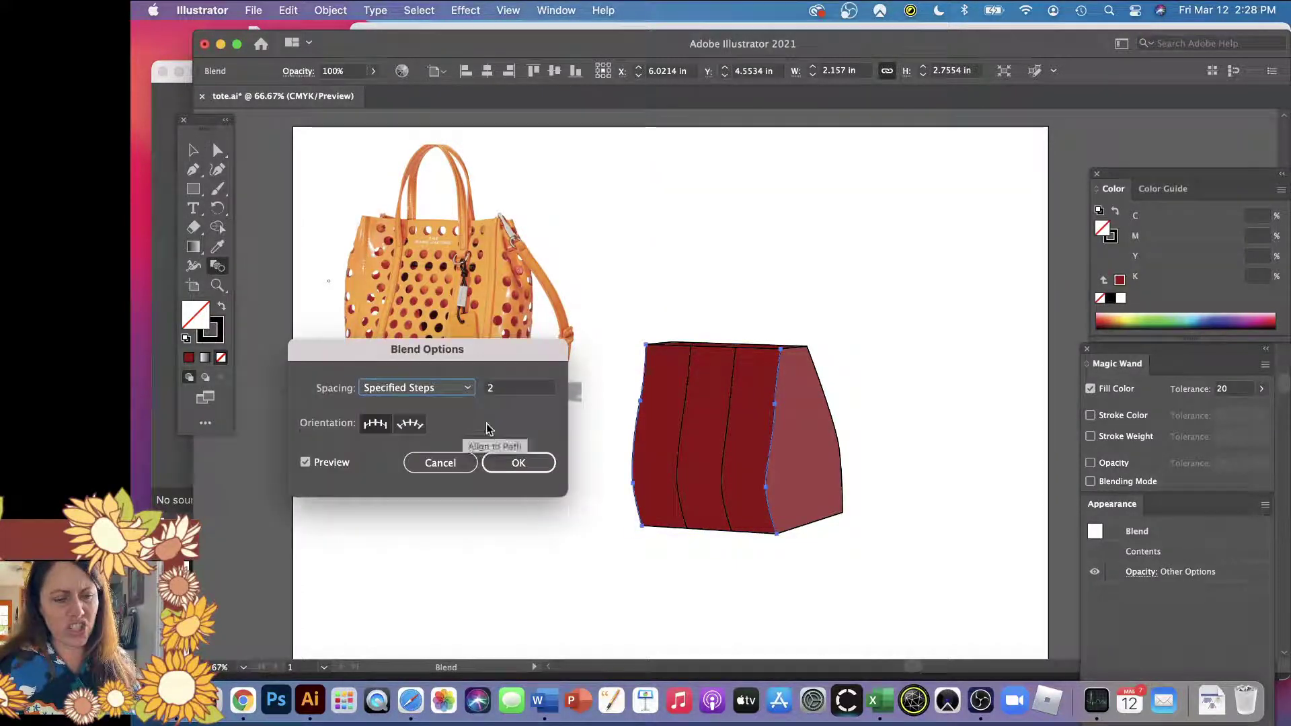
pyautogui.click(490, 389)
pyautogui.write('3')
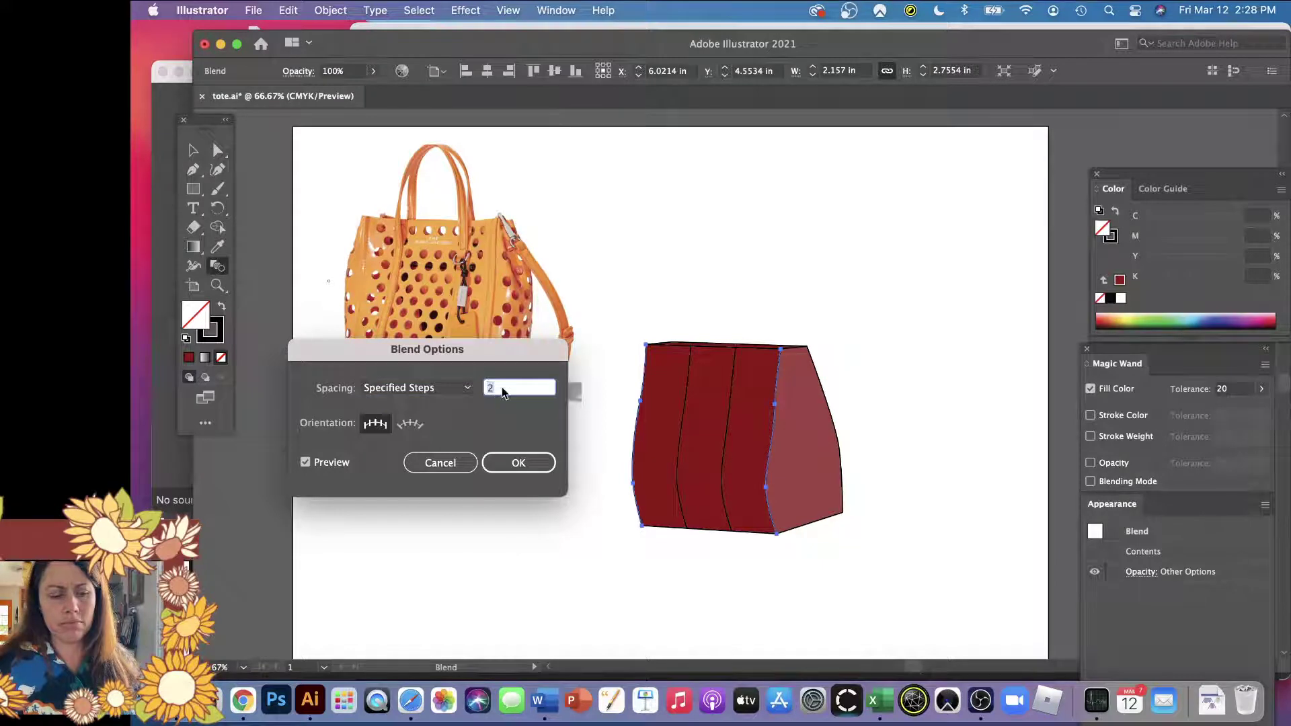
pyautogui.click(496, 469)
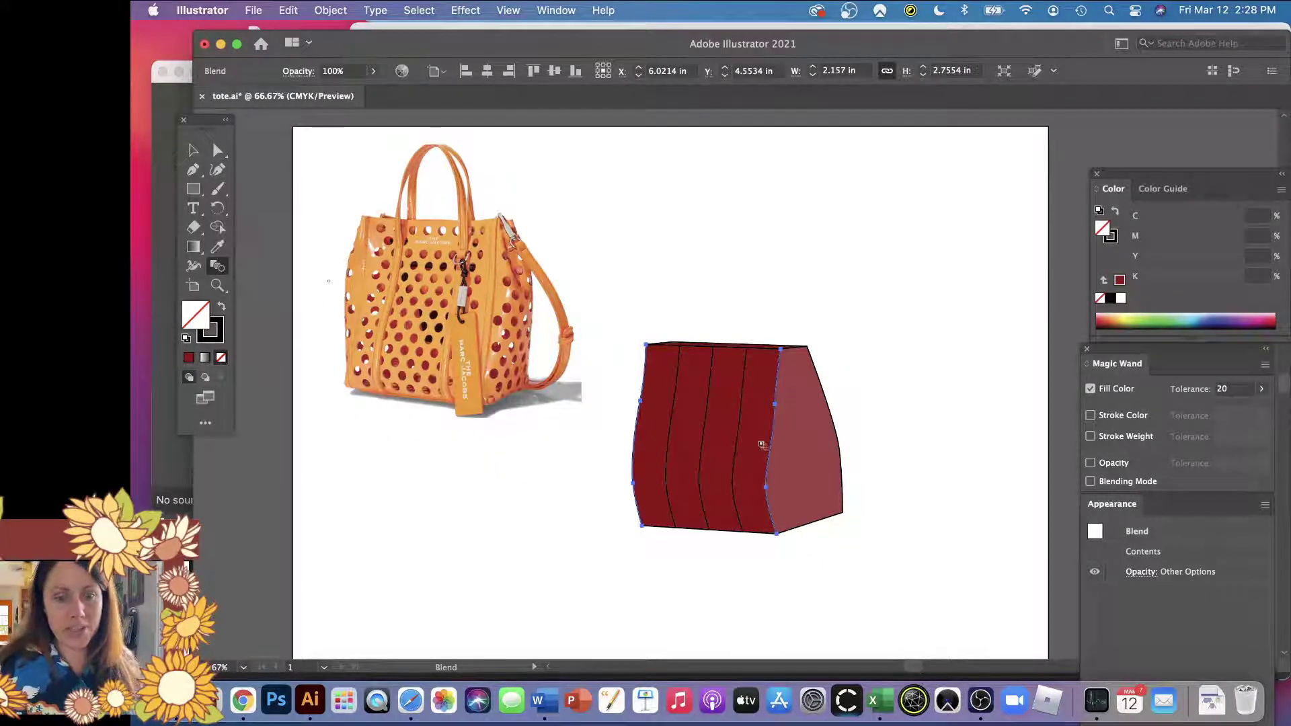
# - Expand the blend's object, fill and stroke, then ungroup it into separate lines and deselect them
pyautogui.click(323, 13)
pyautogui.click(388, 204)
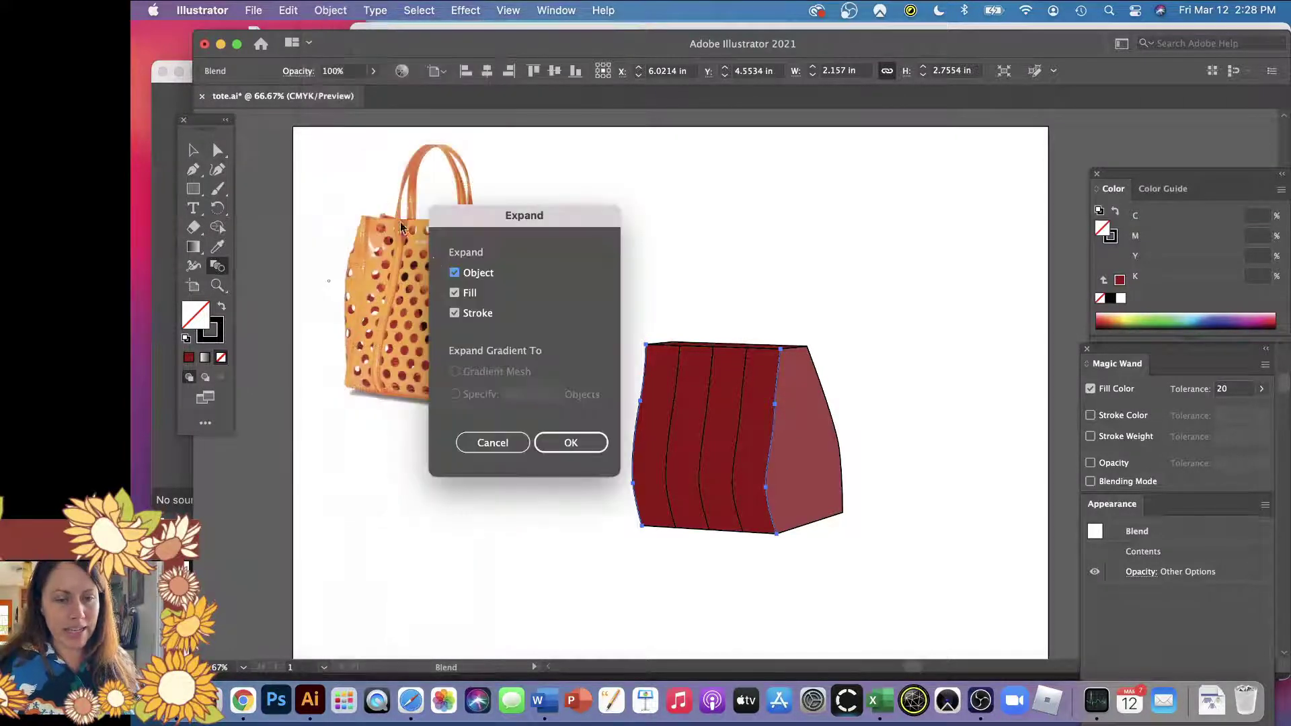
pyautogui.click(573, 443)
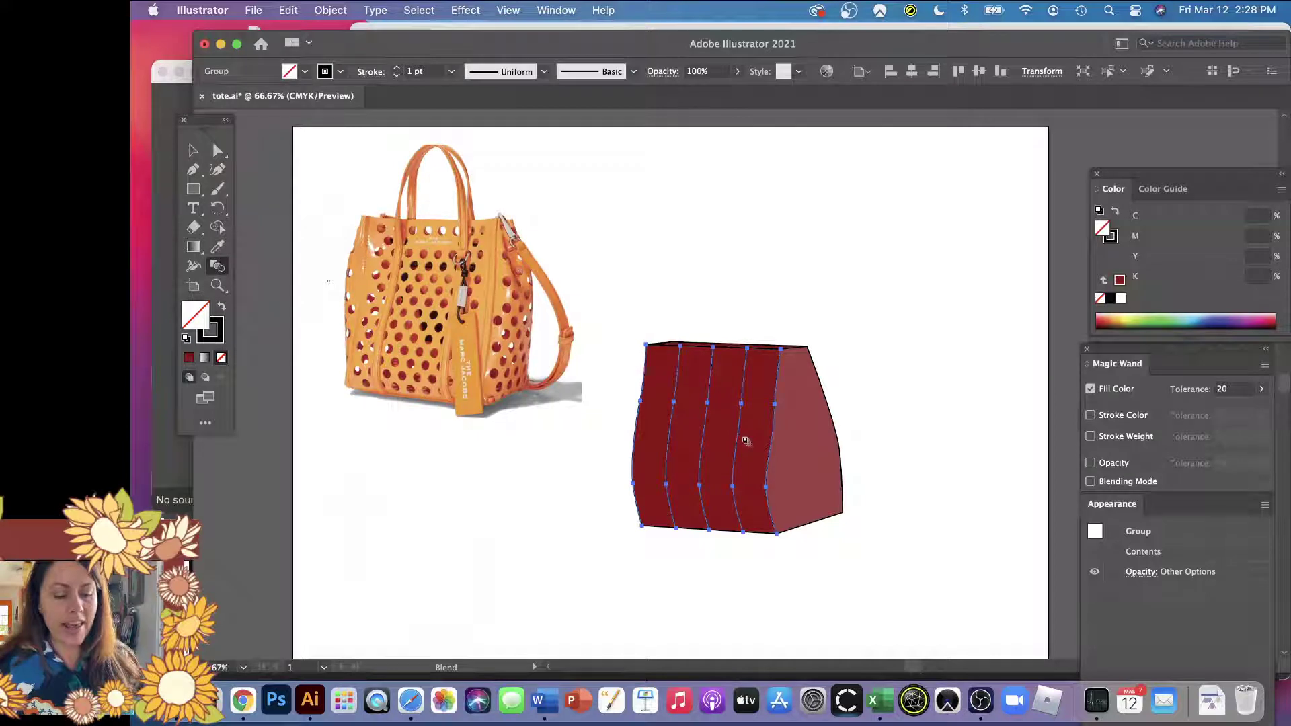
pyautogui.click(349, 11)
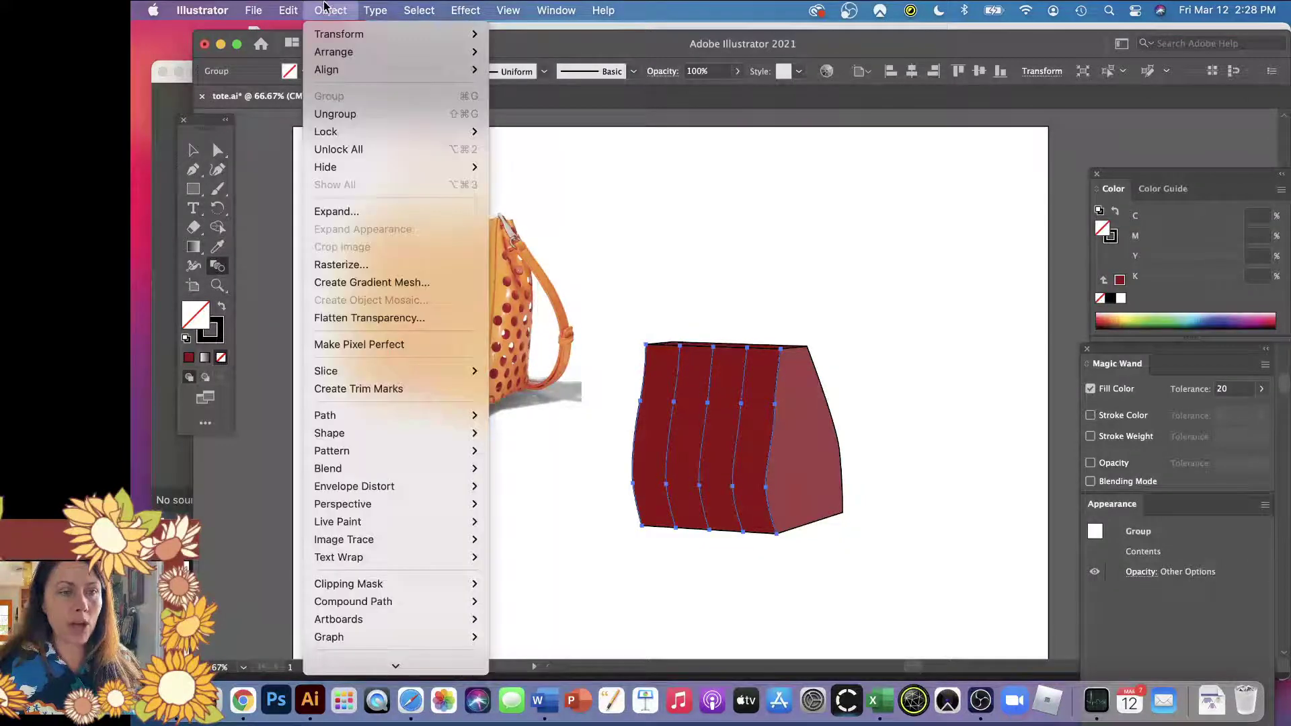
pyautogui.click(372, 113)
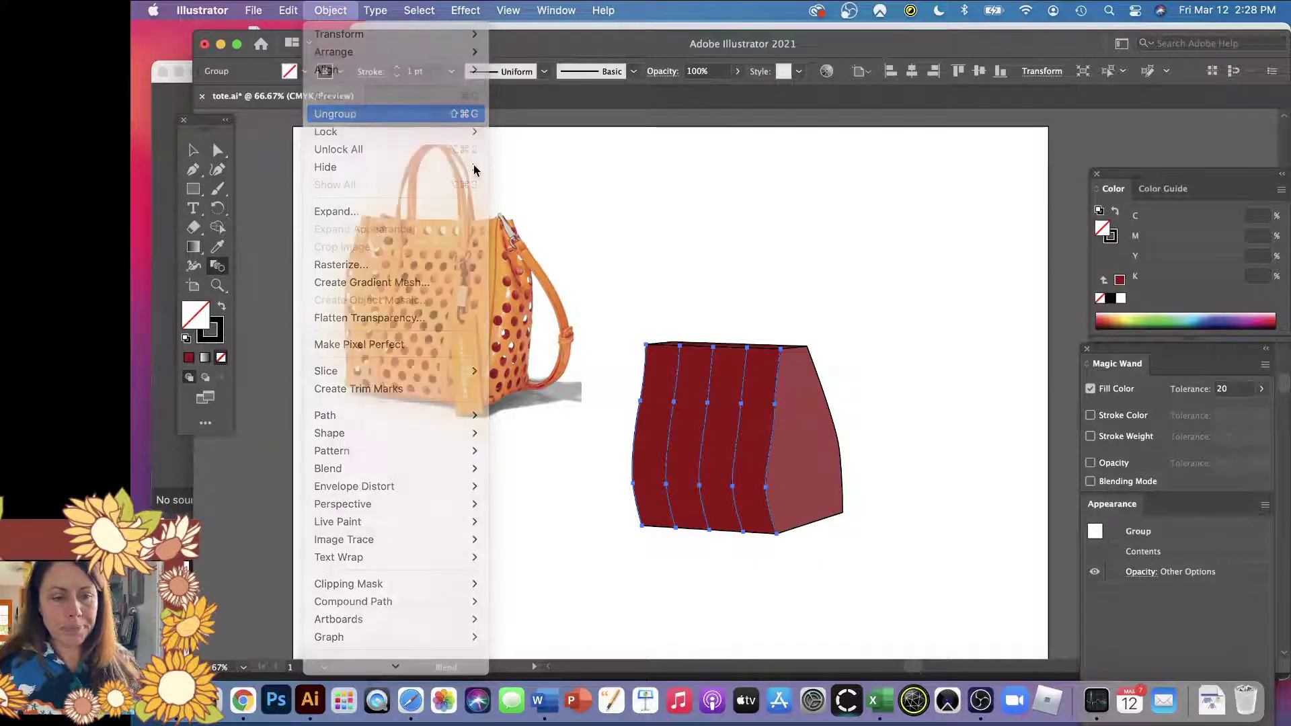
pyautogui.press('v')
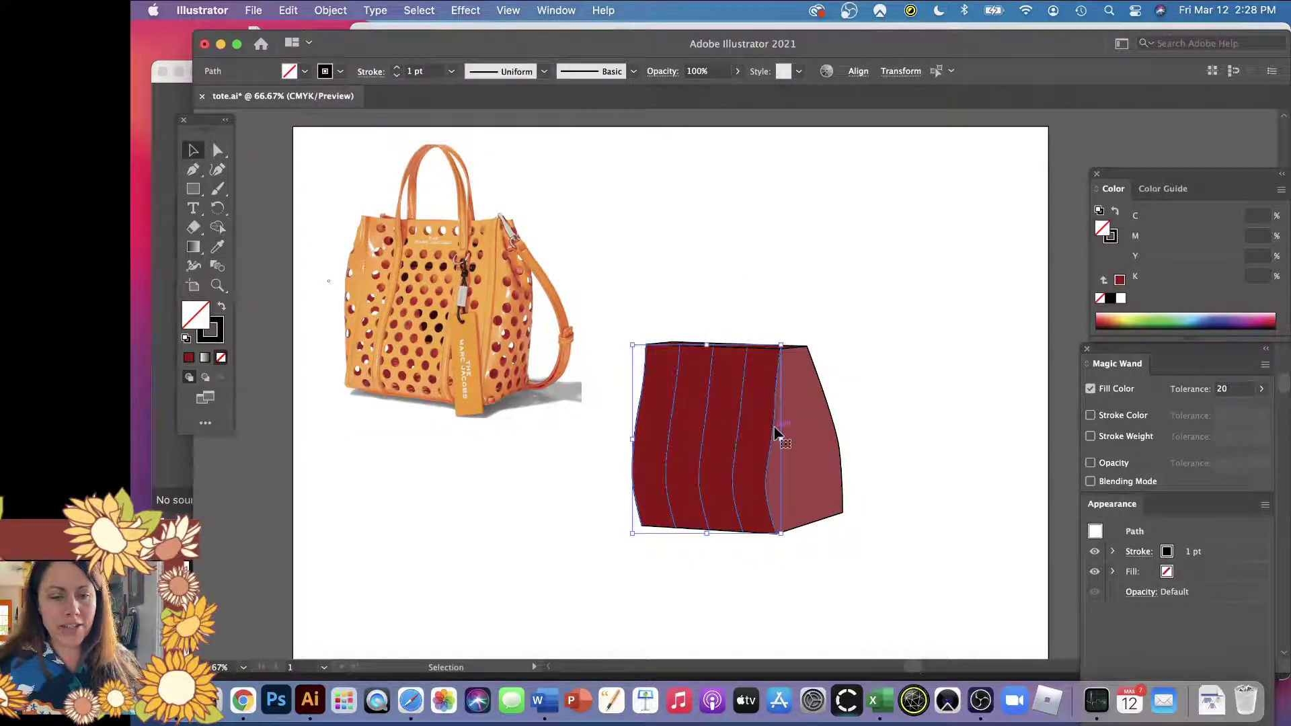
pyautogui.click(892, 355)
# - Delete the middle vertical line on the front panel
pyautogui.click(771, 427)
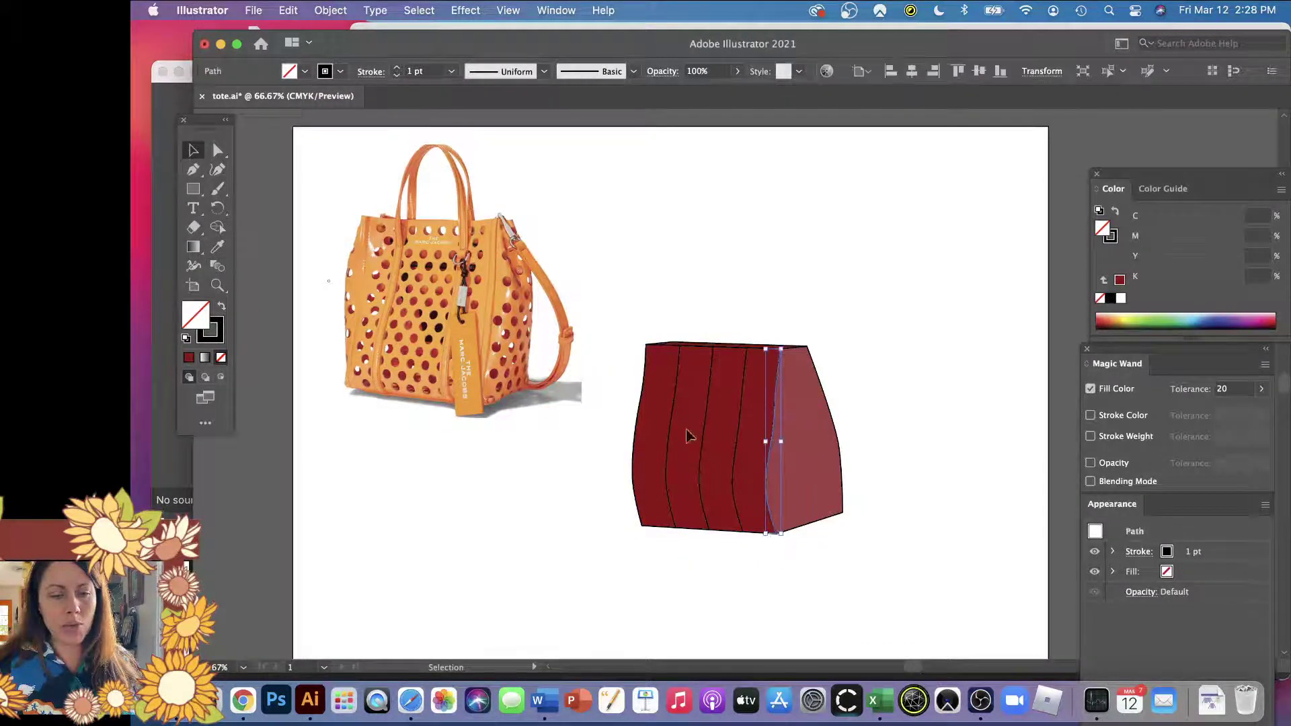
pyautogui.keyDown('shift'); pyautogui.click(639, 433); pyautogui.keyUp('shift')
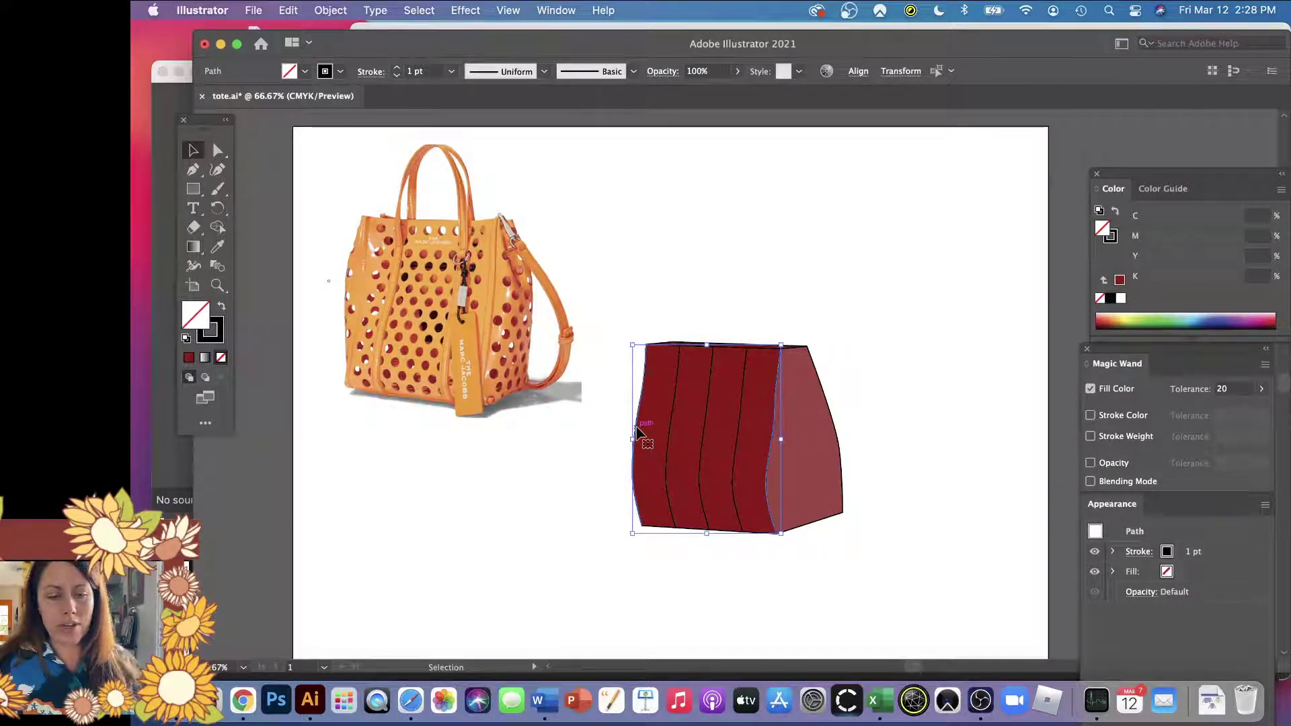
pyautogui.press('super+shift+a')
pyautogui.click(706, 426)
pyautogui.press('Delete')
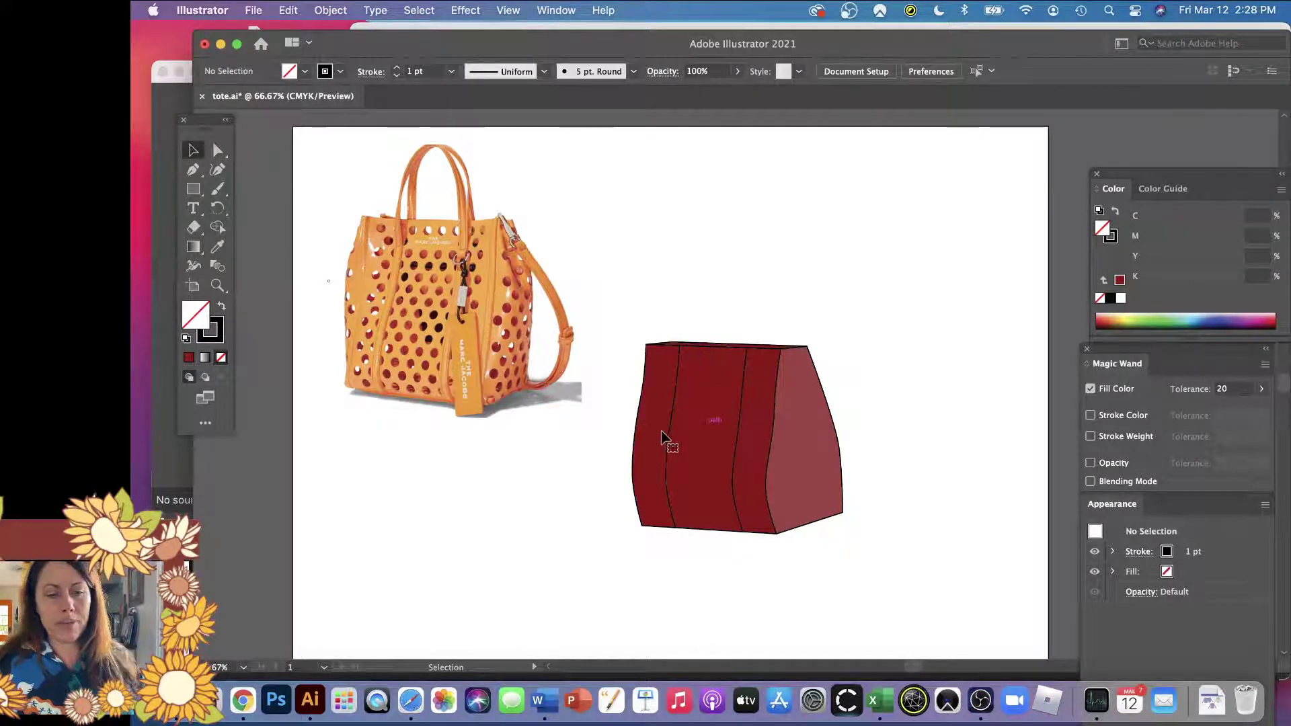
# - Set the stroke weight of the two remaining inner lines to 11 pt to form the straps, and deselect them
pyautogui.click(668, 438)
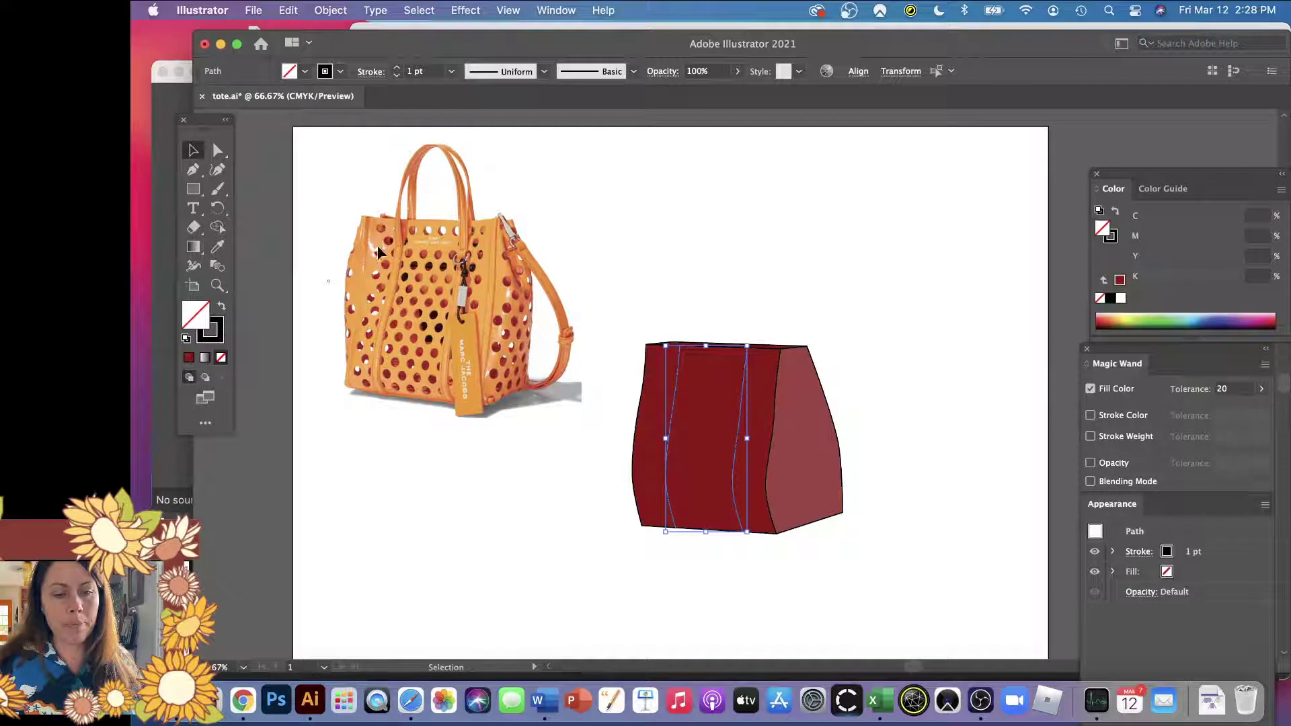
pyautogui.click(397, 70)
pyautogui.click(398, 70)
pyautogui.click(398, 70)
pyautogui.click(397, 70)
pyautogui.click(397, 70)
pyautogui.click(397, 70)
pyautogui.click(397, 70)
pyautogui.click(397, 70)
pyautogui.click(397, 70)
pyautogui.click(397, 70)
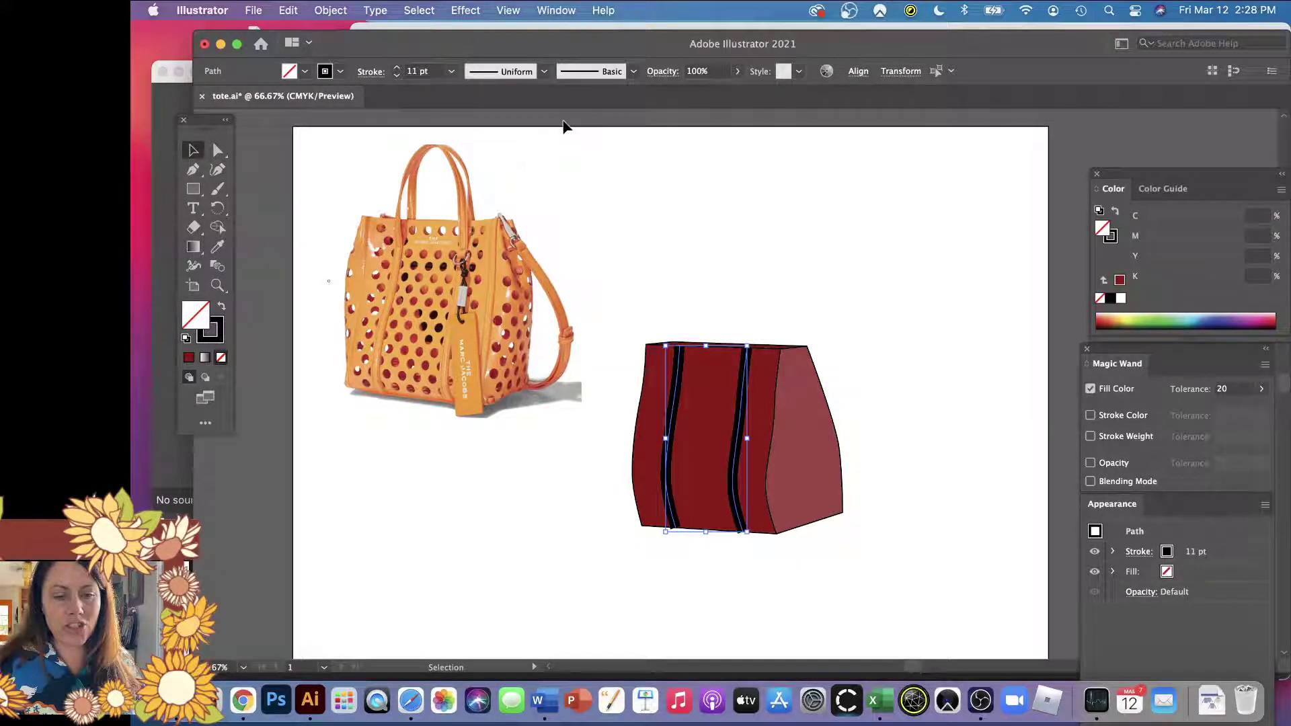
pyautogui.click(562, 127)
# - Draw a curved handle with the Pen tool that joins the top ends of the two front straps
pyautogui.press('p')
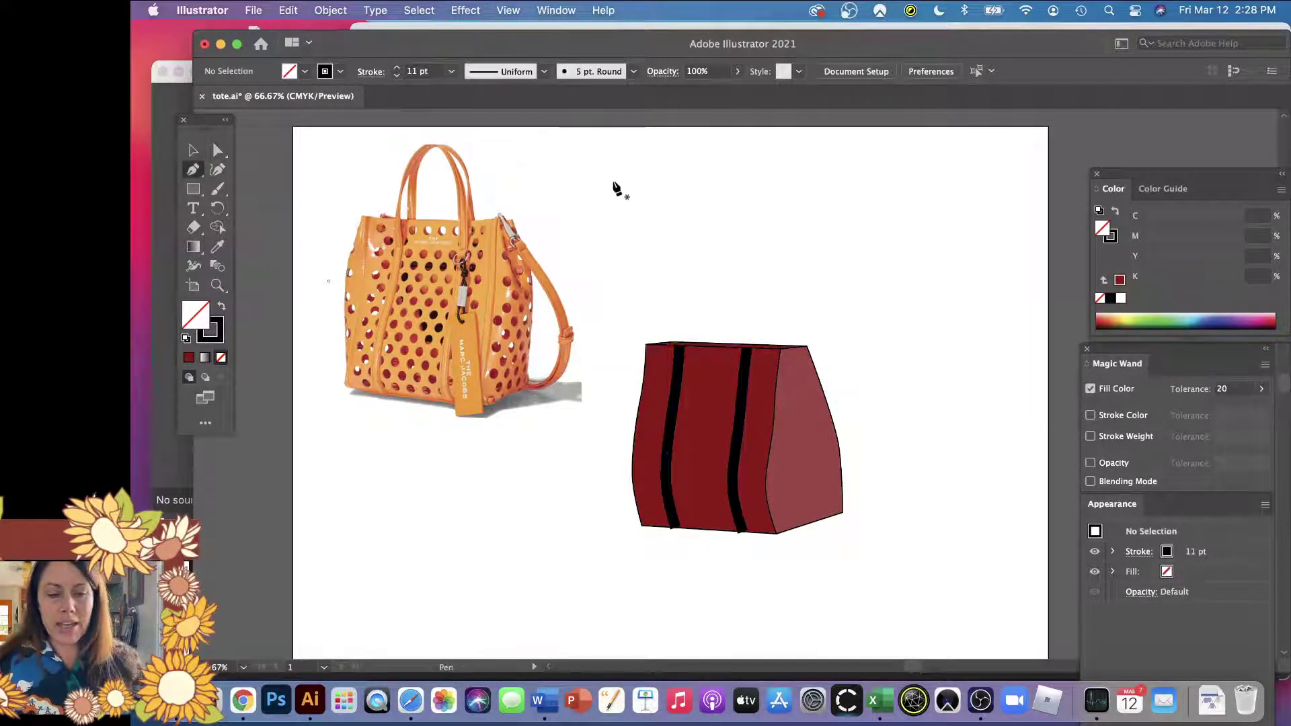
pyautogui.click(679, 345)
pyautogui.moveTo(715, 239); pyautogui.dragTo(752, 241)
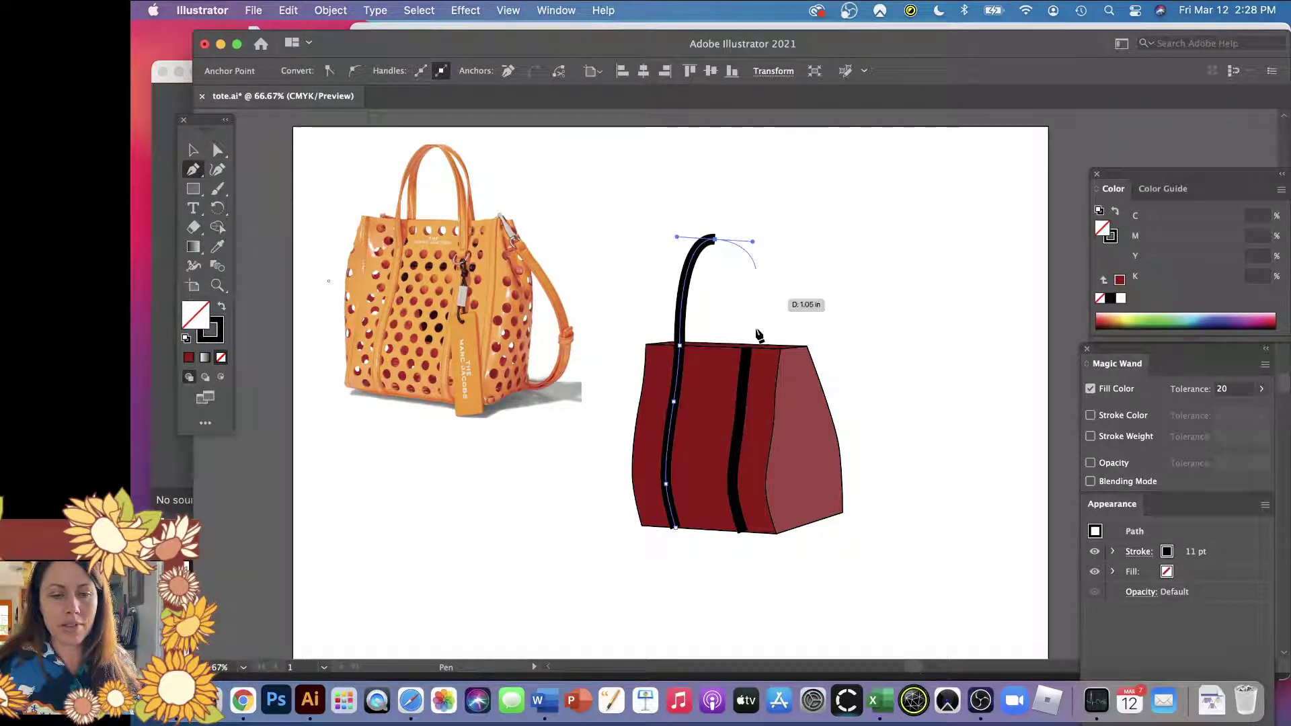
pyautogui.click(747, 347)
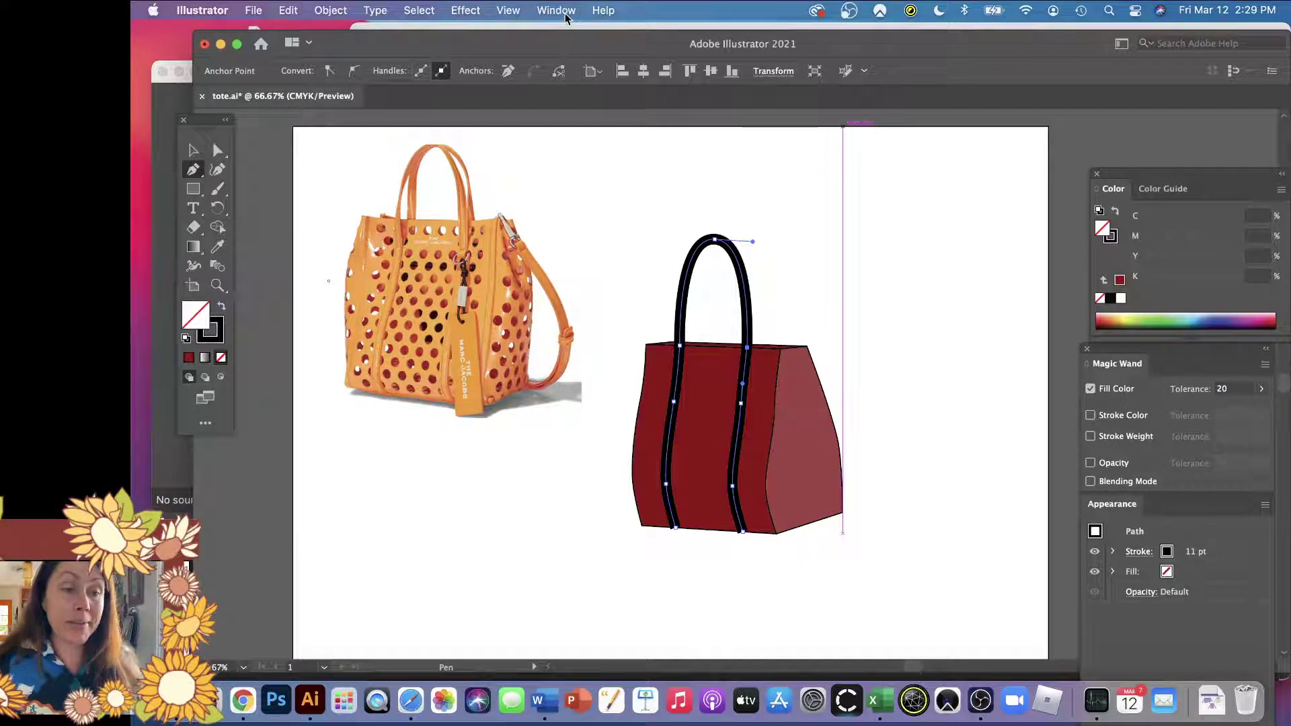
# - Start a 3D Extrude & Bevel effect on the handle path, rotated to -1°, 7°, 0° with an extrude depth of 5 pt
pyautogui.click(476, 17)
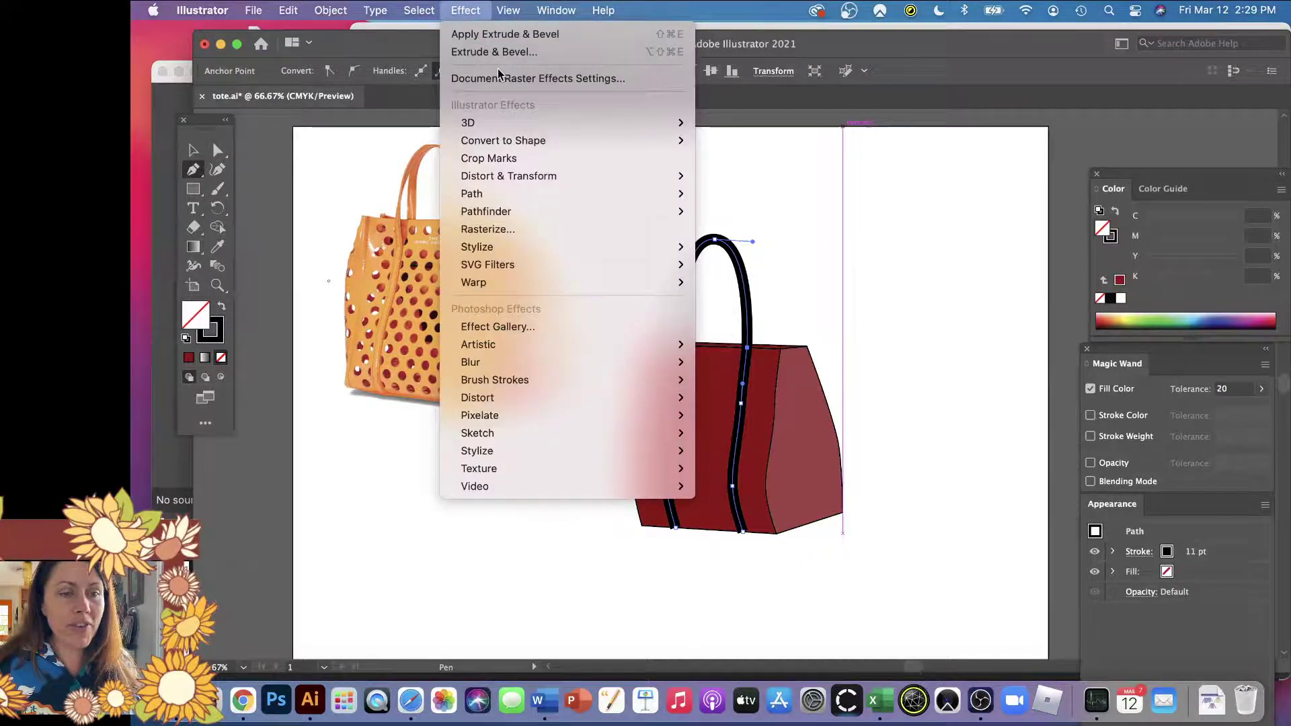
pyautogui.moveTo(666, 123)
pyautogui.click(729, 128)
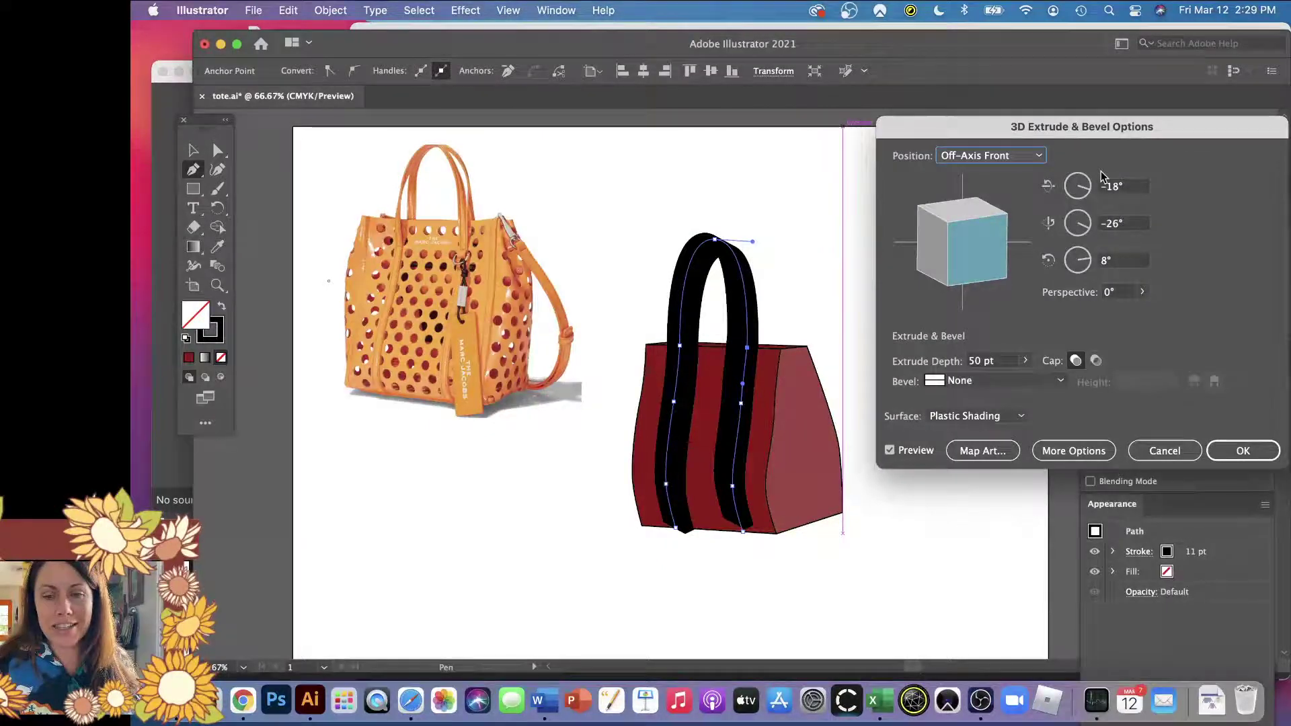
pyautogui.moveTo(968, 255); pyautogui.dragTo(988, 212)
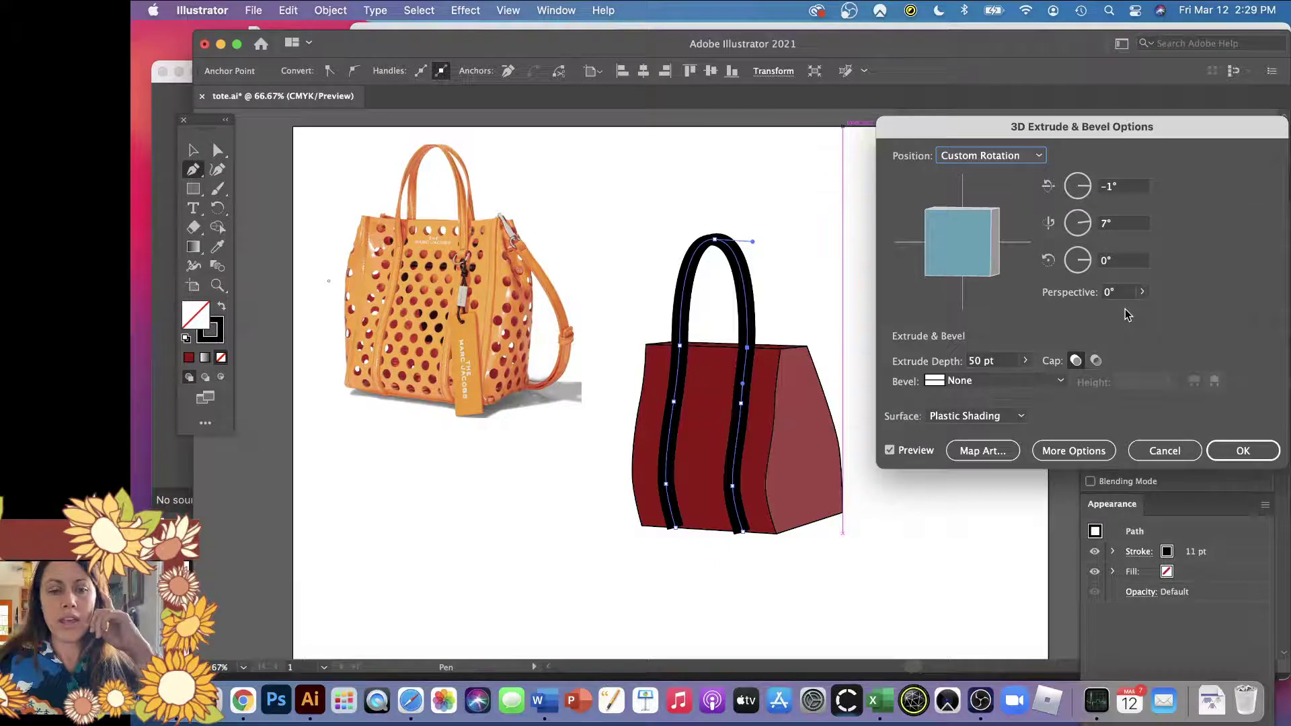
pyautogui.click(997, 361)
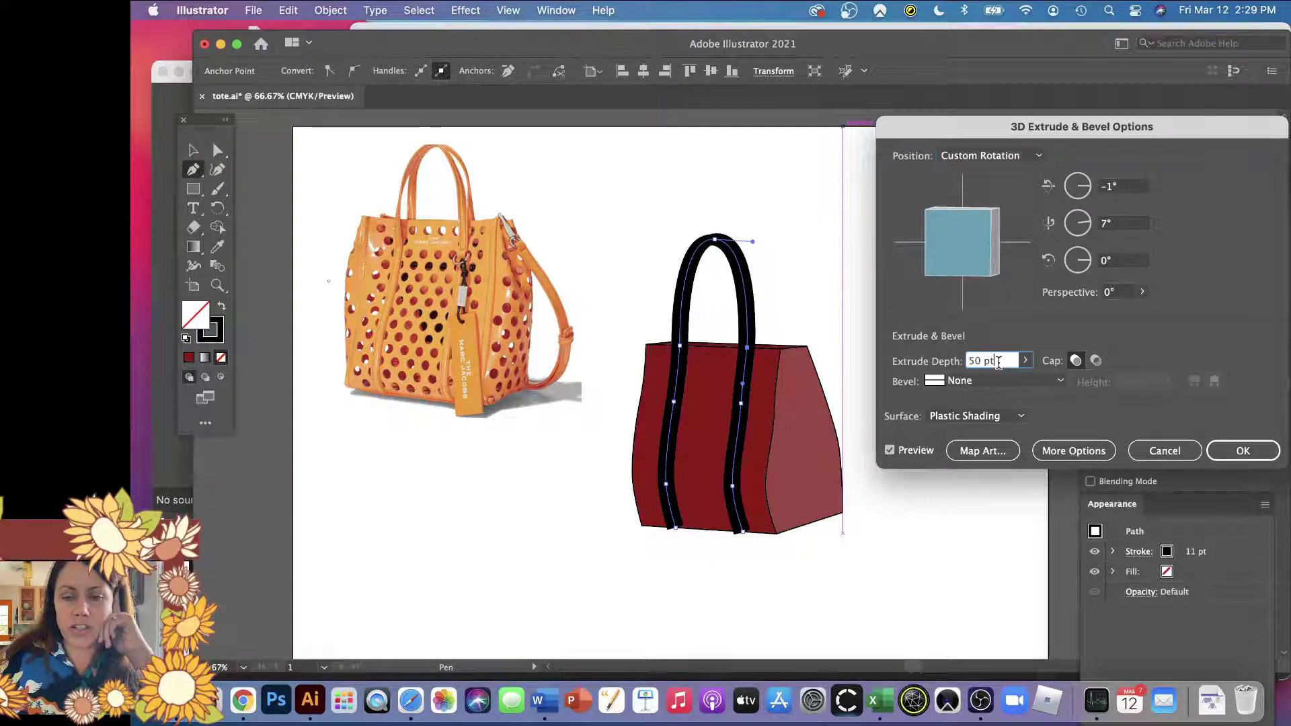
pyautogui.moveTo(998, 361); pyautogui.dragTo(952, 363)
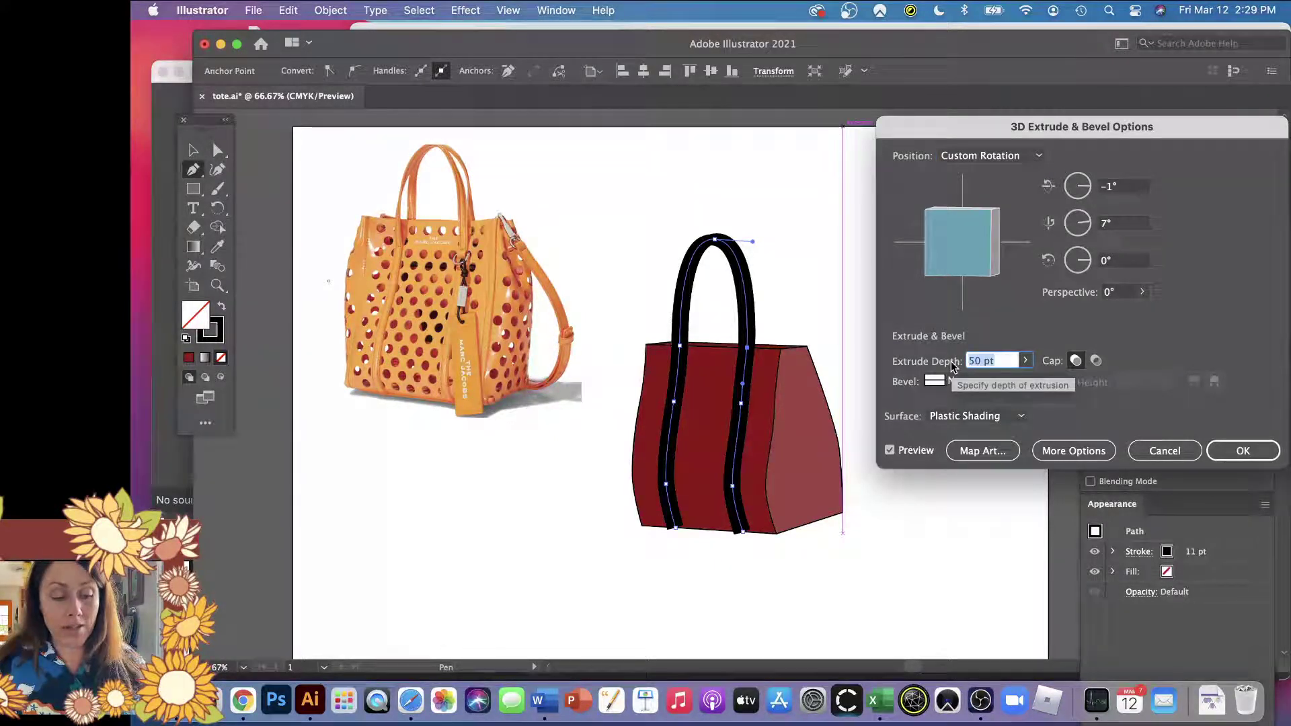
pyautogui.write('5')
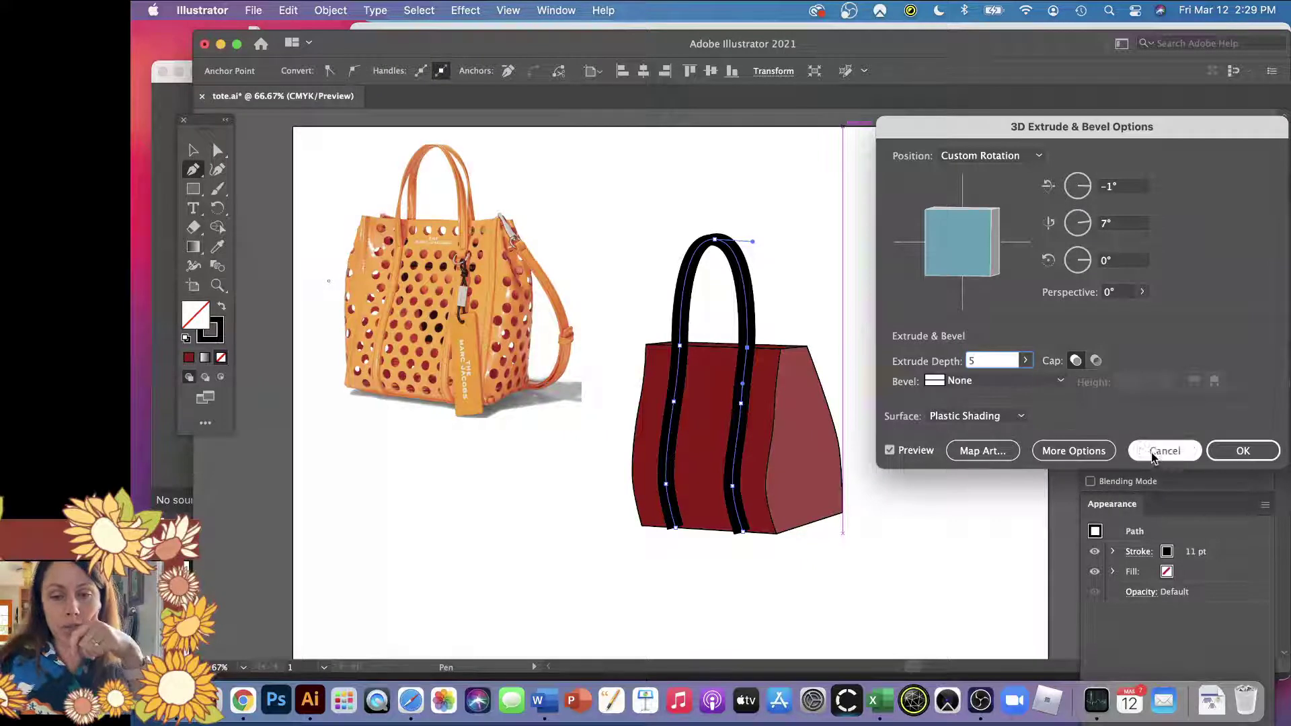
# - Set the handle extrusion's surface to Wireframe, rotate it to -5°, 18°, 0°, and apply the effect
pyautogui.click(995, 415)
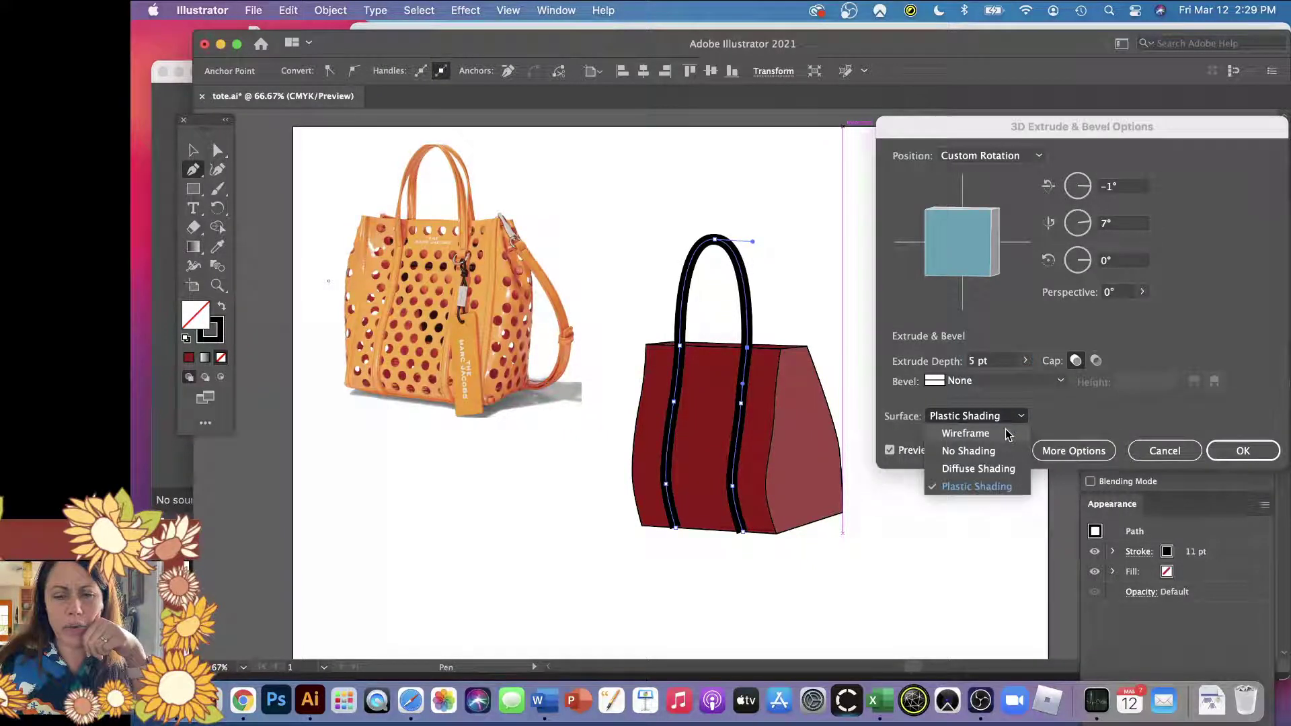
pyautogui.click(1007, 435)
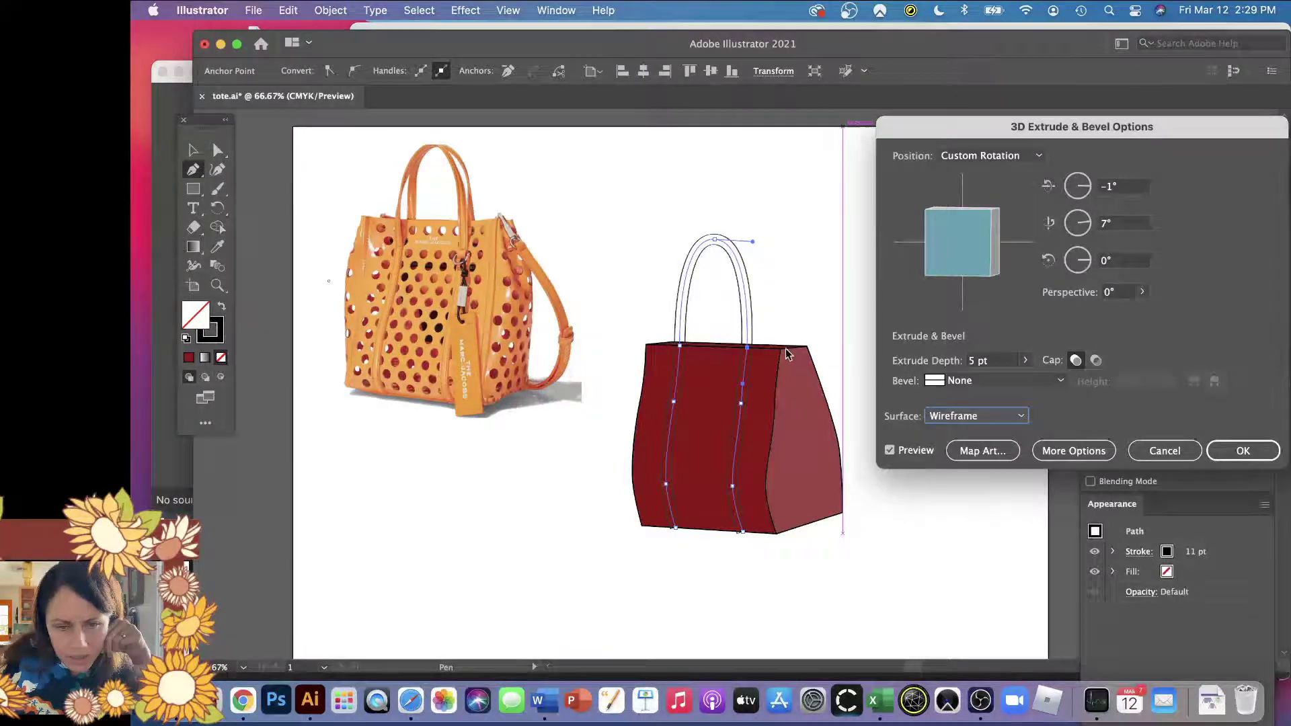
pyautogui.moveTo(966, 273); pyautogui.dragTo(966, 274)
pyautogui.moveTo(998, 233)
pyautogui.mouseDown()
pyautogui.moveTo(987, 243)
pyautogui.moveTo(977, 233)
pyautogui.mouseUp()
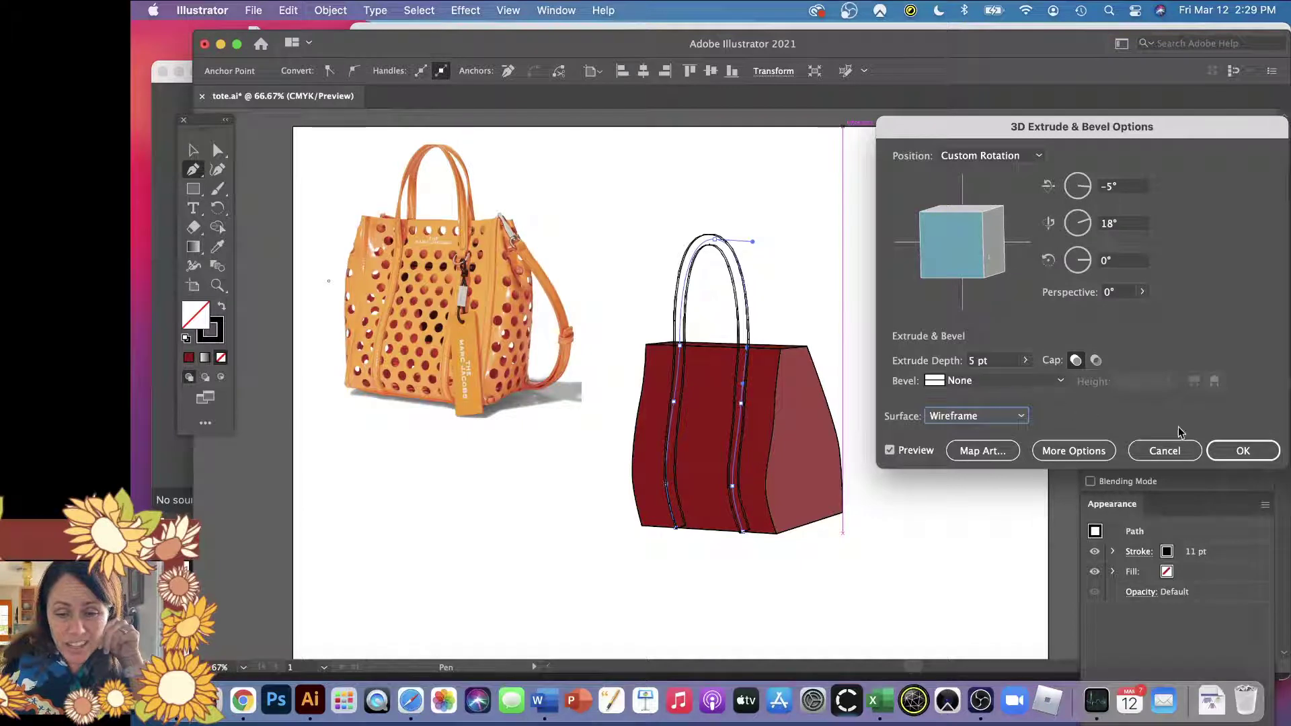
pyautogui.click(1229, 456)
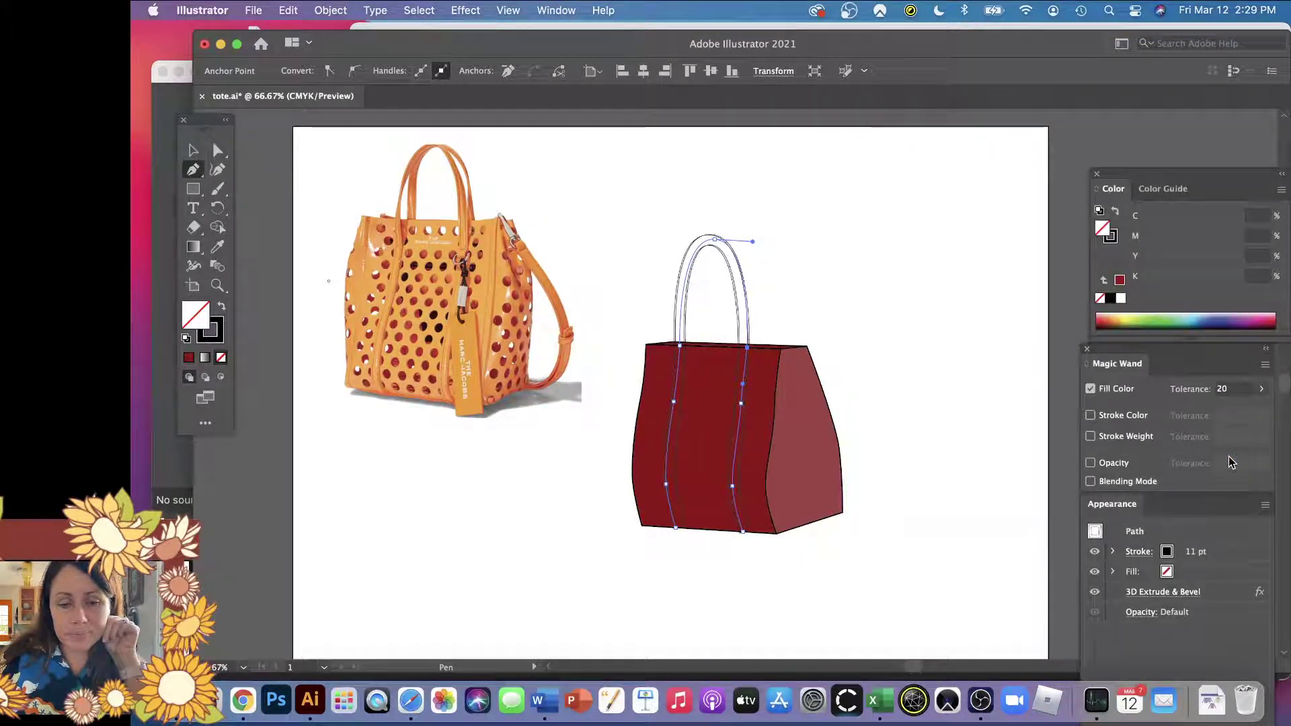
# - Expand the appearance of the extruded wireframe handle into editable paths
pyautogui.press('z')
pyautogui.moveTo(667, 272); pyautogui.dragTo(802, 441)
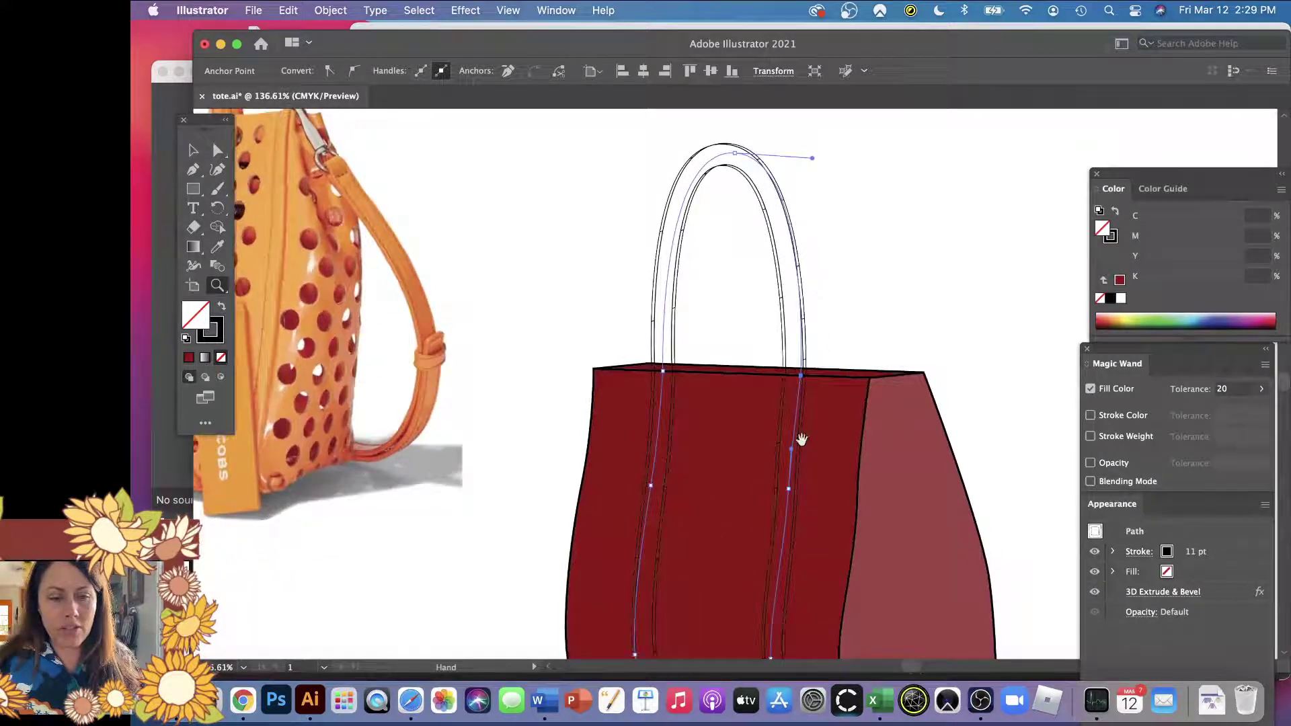
pyautogui.press('v')
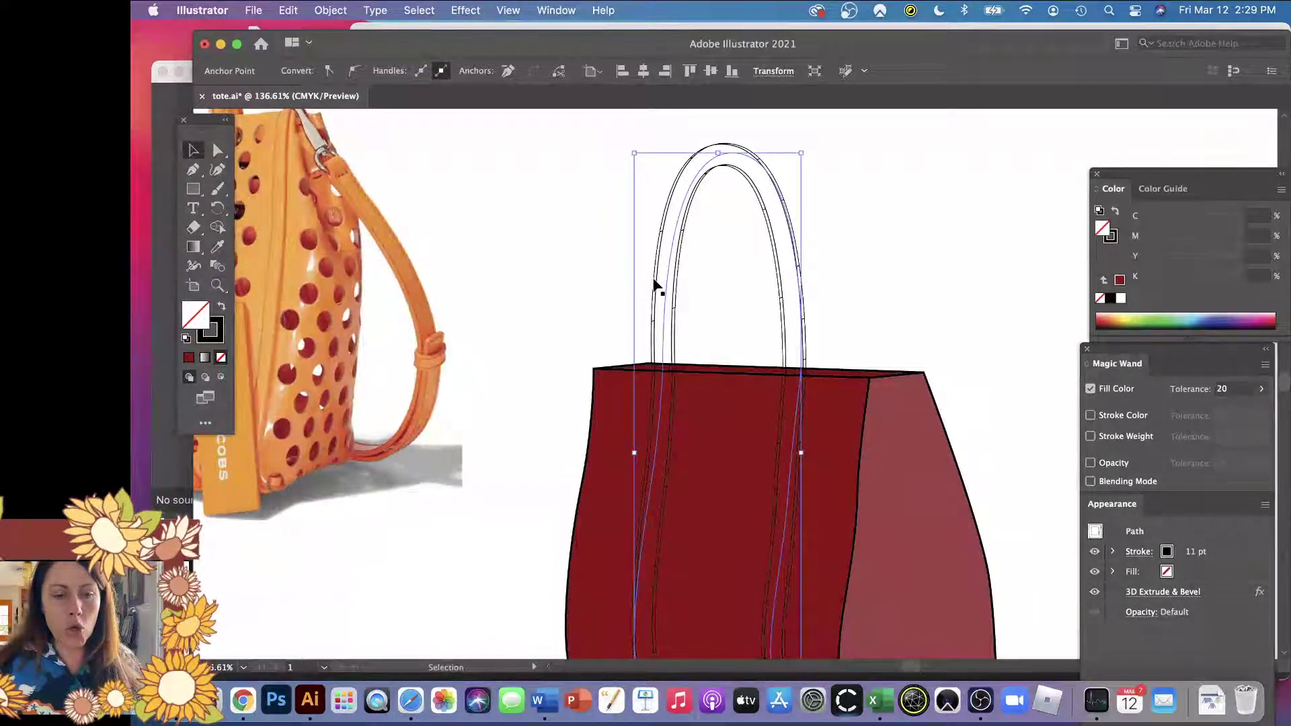
pyautogui.click(322, 12)
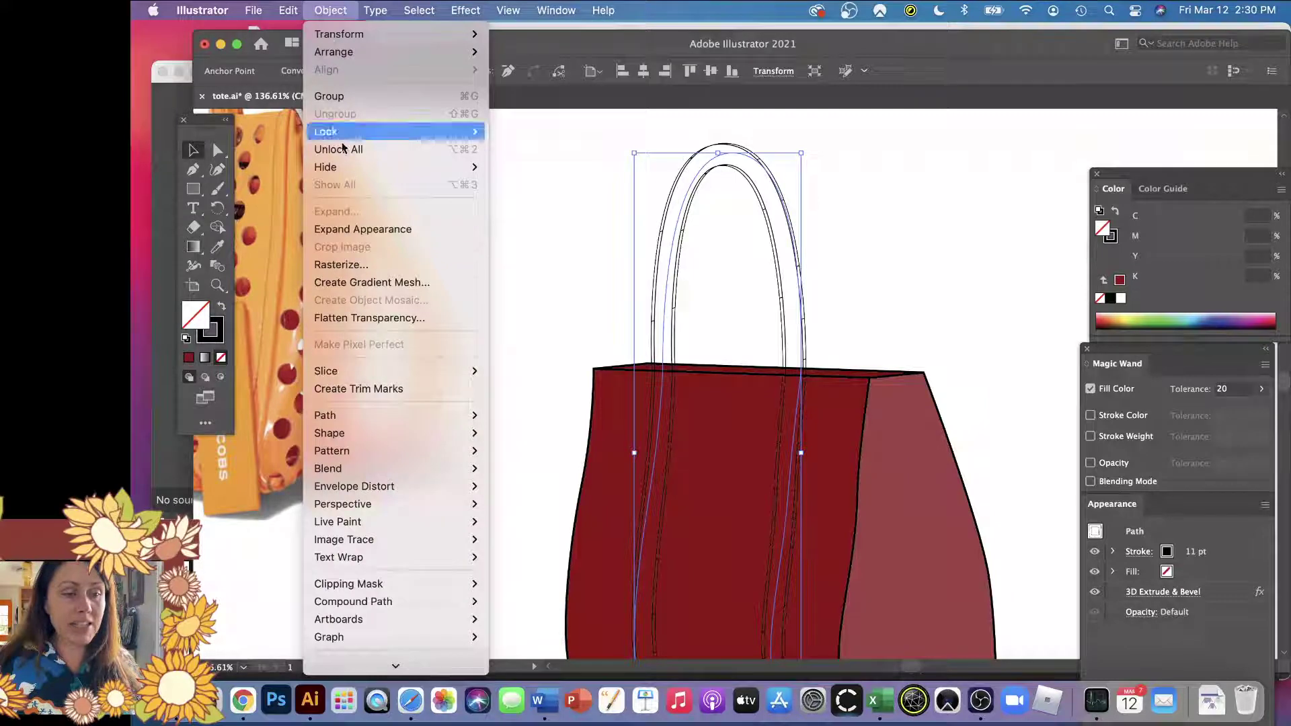
pyautogui.click(363, 228)
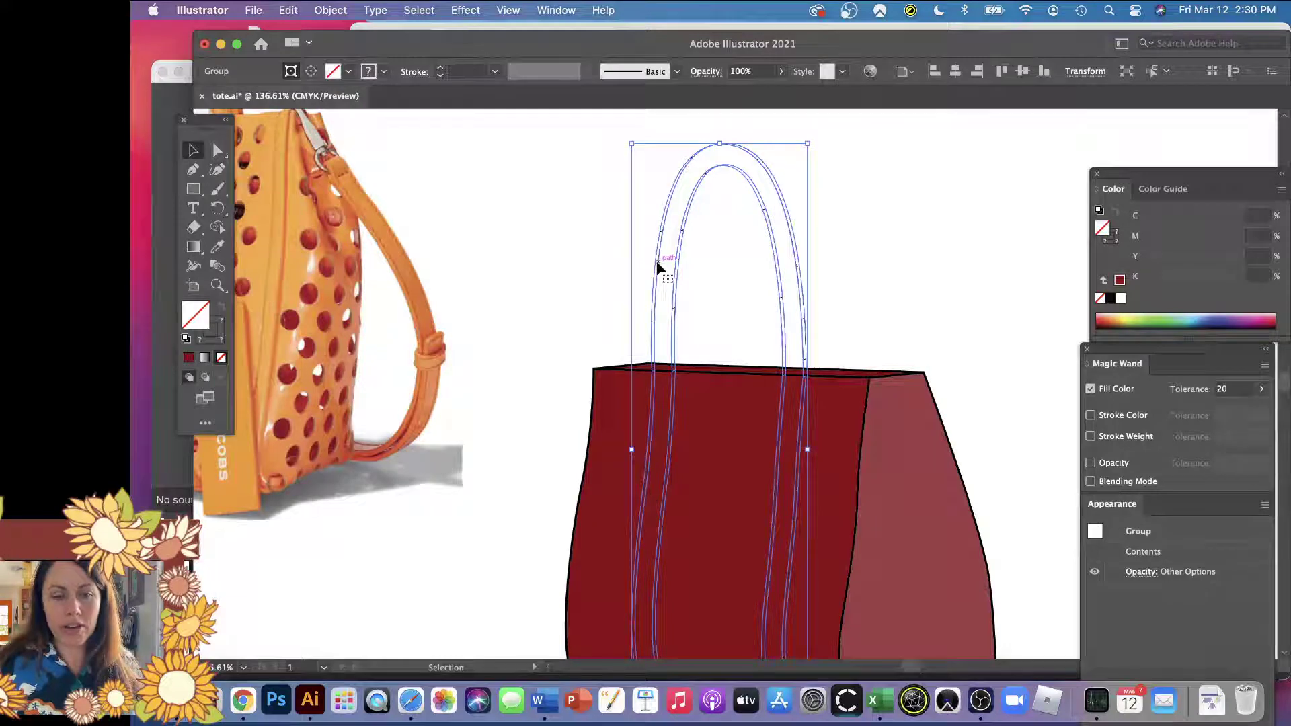
# - Isolate the expanded handle group and copy the bag front's dark red fill and black 1 pt stroke onto it
pyautogui.doubleClick(656, 262)
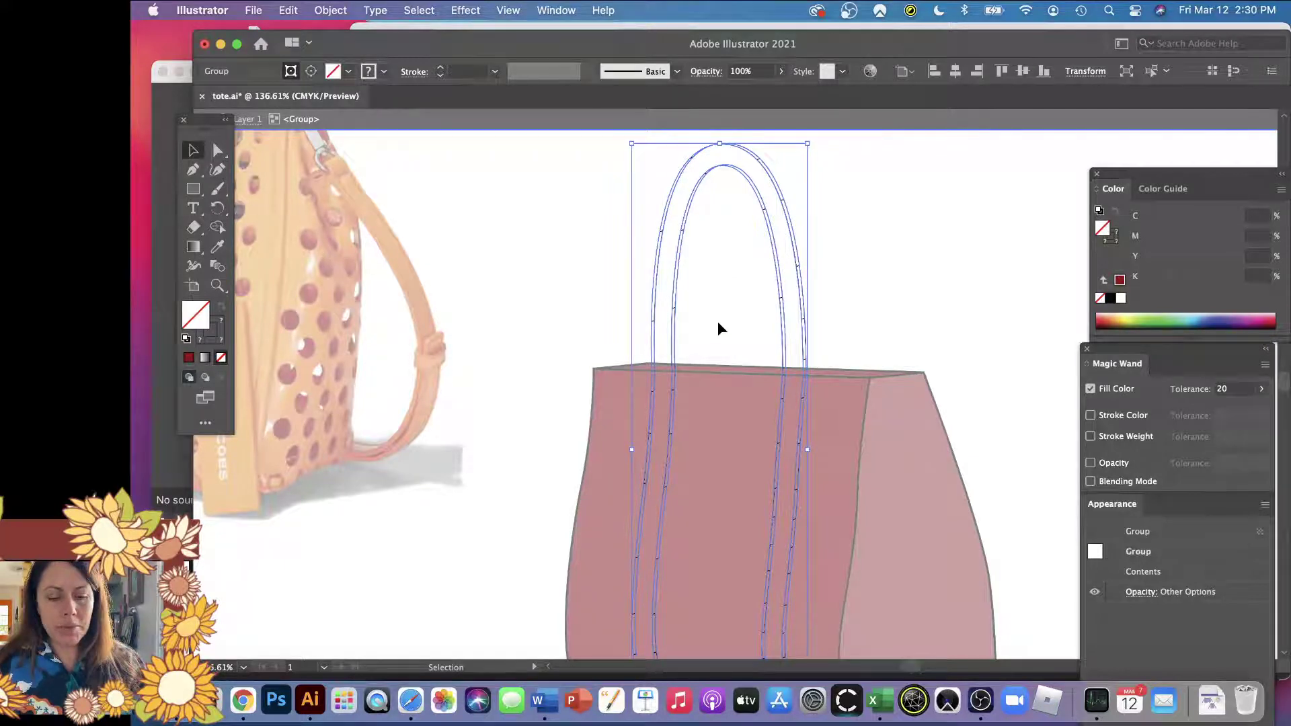
pyautogui.press('i')
pyautogui.click(735, 390)
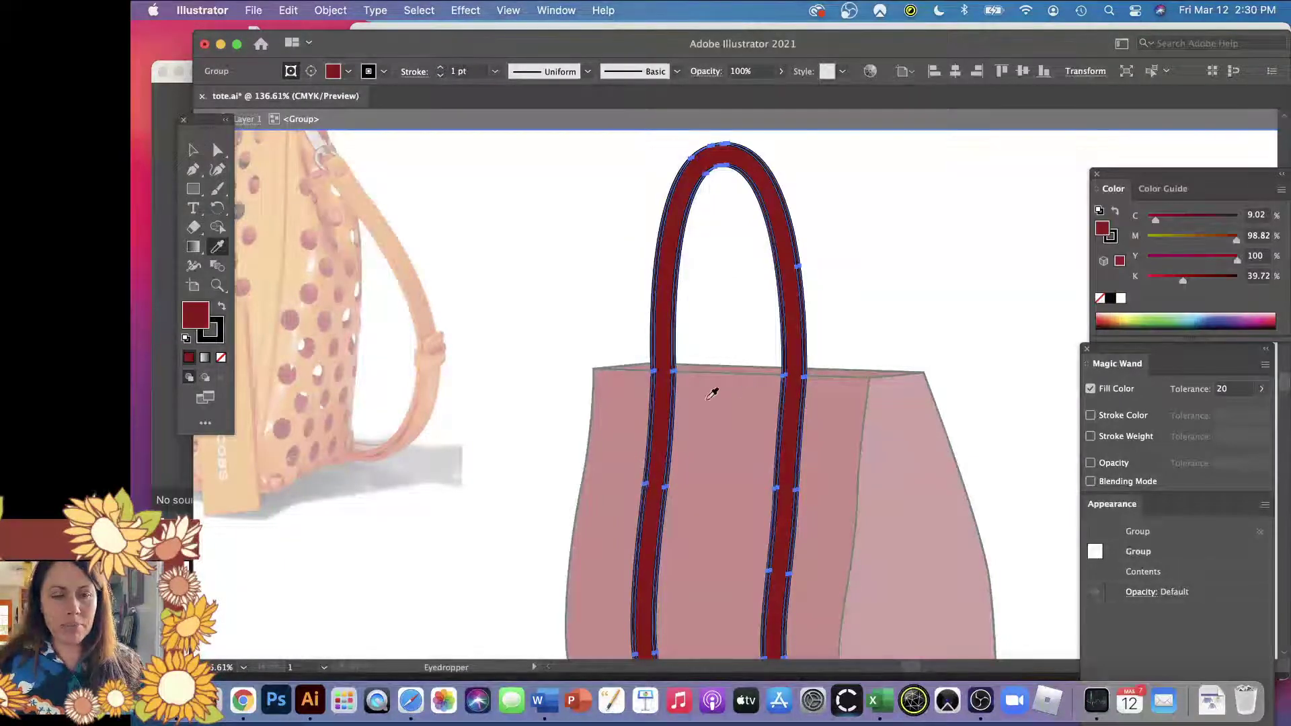
pyautogui.press('v')
pyautogui.click(577, 288)
pyautogui.click(669, 286)
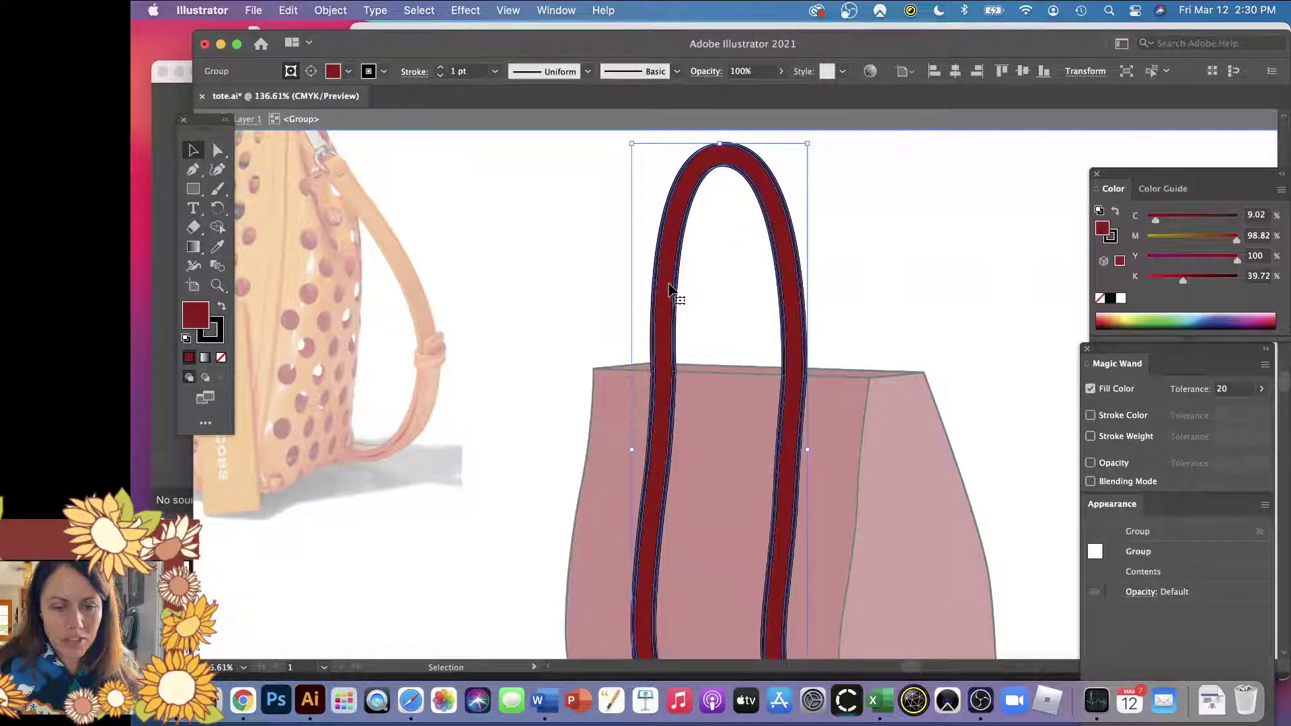
# - Isolate the nested group inside the handle and select the clip groups that form its thin side edges
pyautogui.doubleClick(669, 289)
pyautogui.click(669, 290)
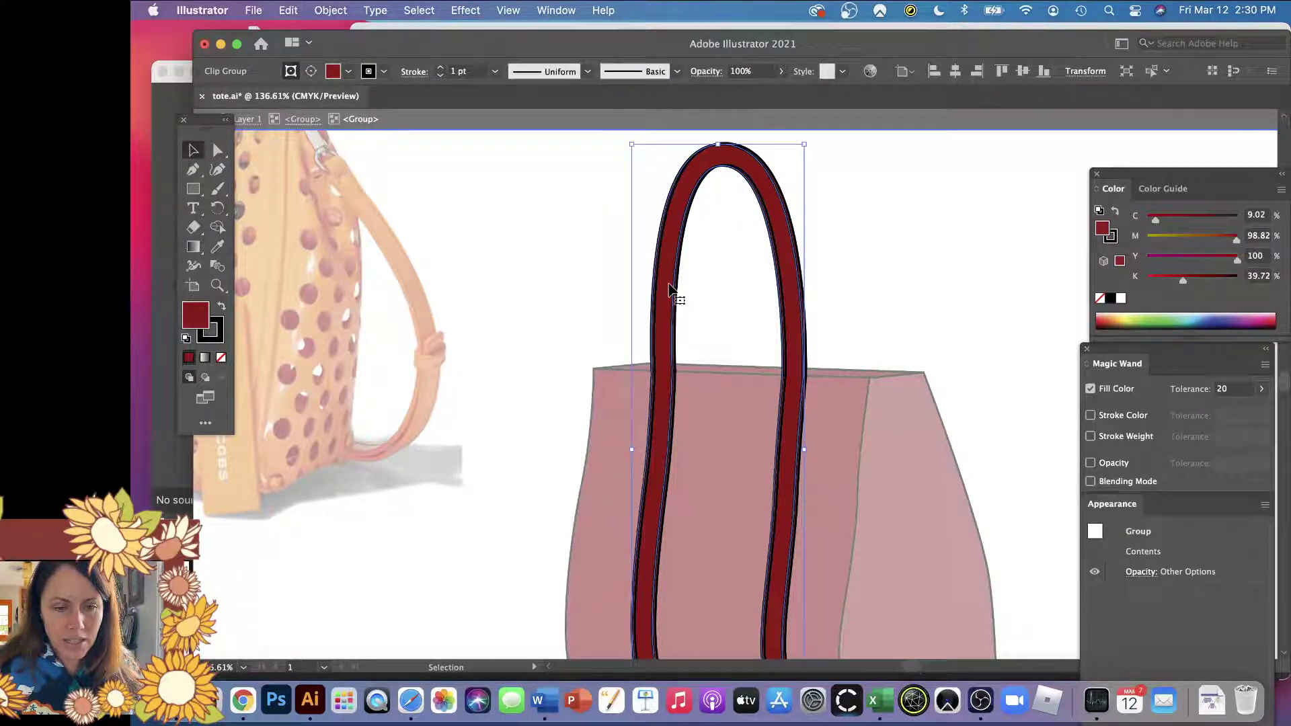
pyautogui.moveTo(669, 289)
pyautogui.mouseDown()
pyautogui.moveTo(538, 280)
pyautogui.moveTo(680, 282)
pyautogui.mouseUp()
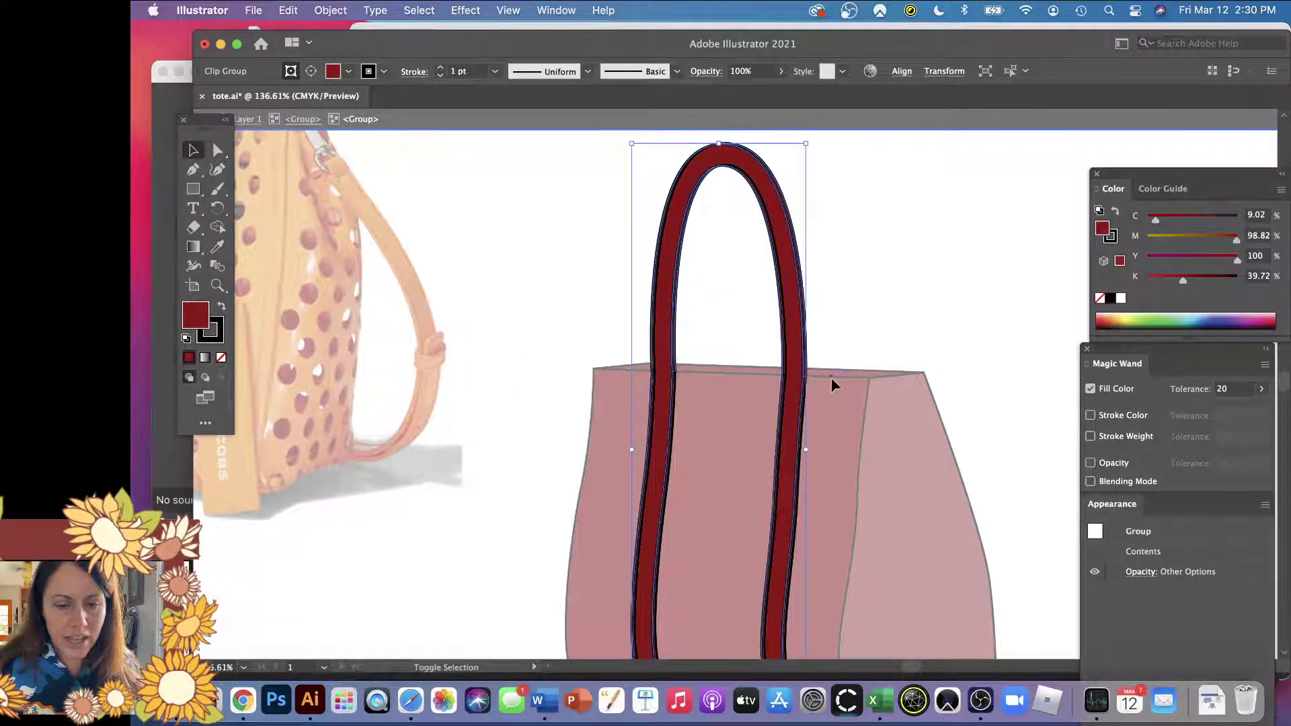
pyautogui.click(804, 431)
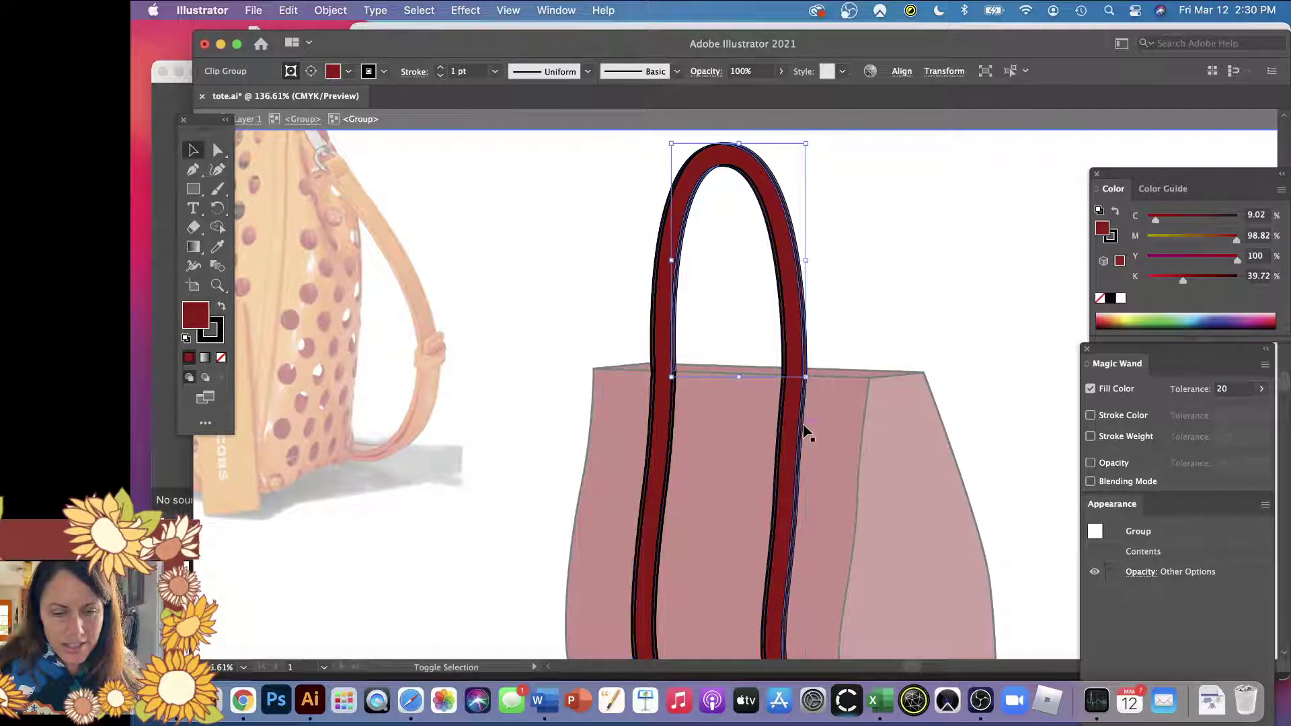
pyautogui.click(672, 438)
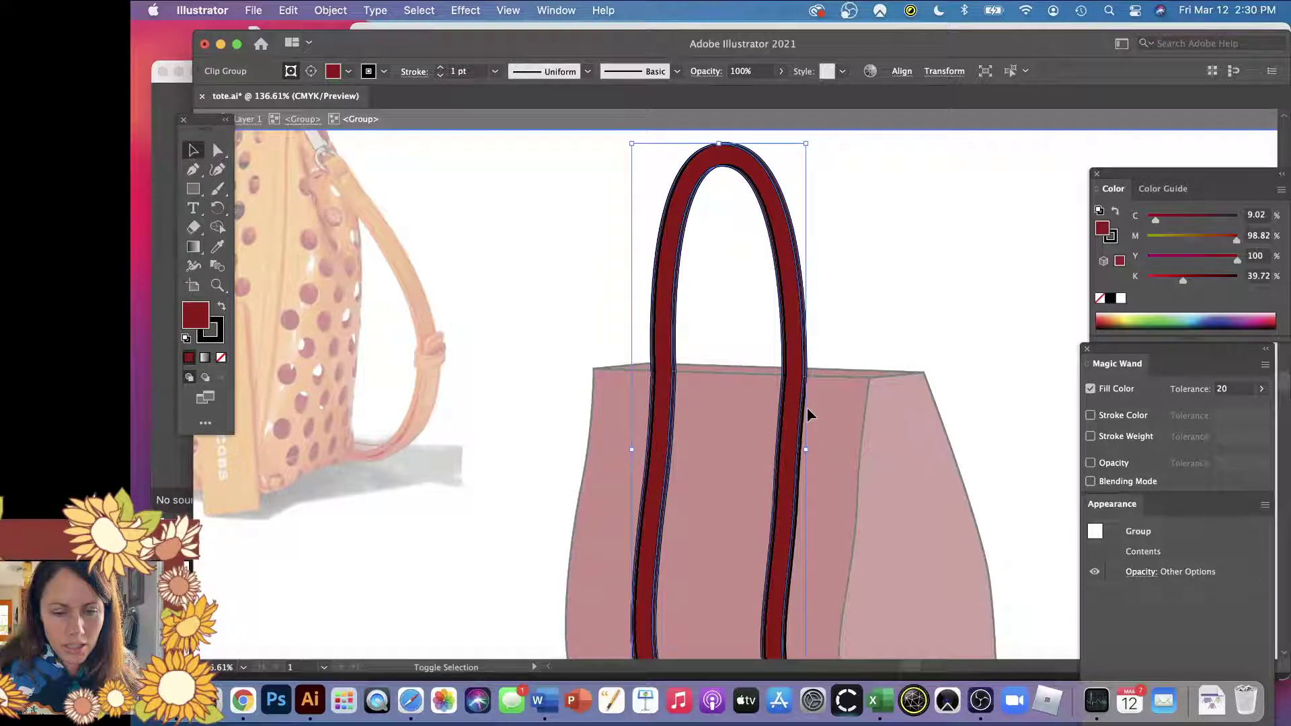
pyautogui.press('z')
pyautogui.moveTo(806, 413); pyautogui.dragTo(1100, 596)
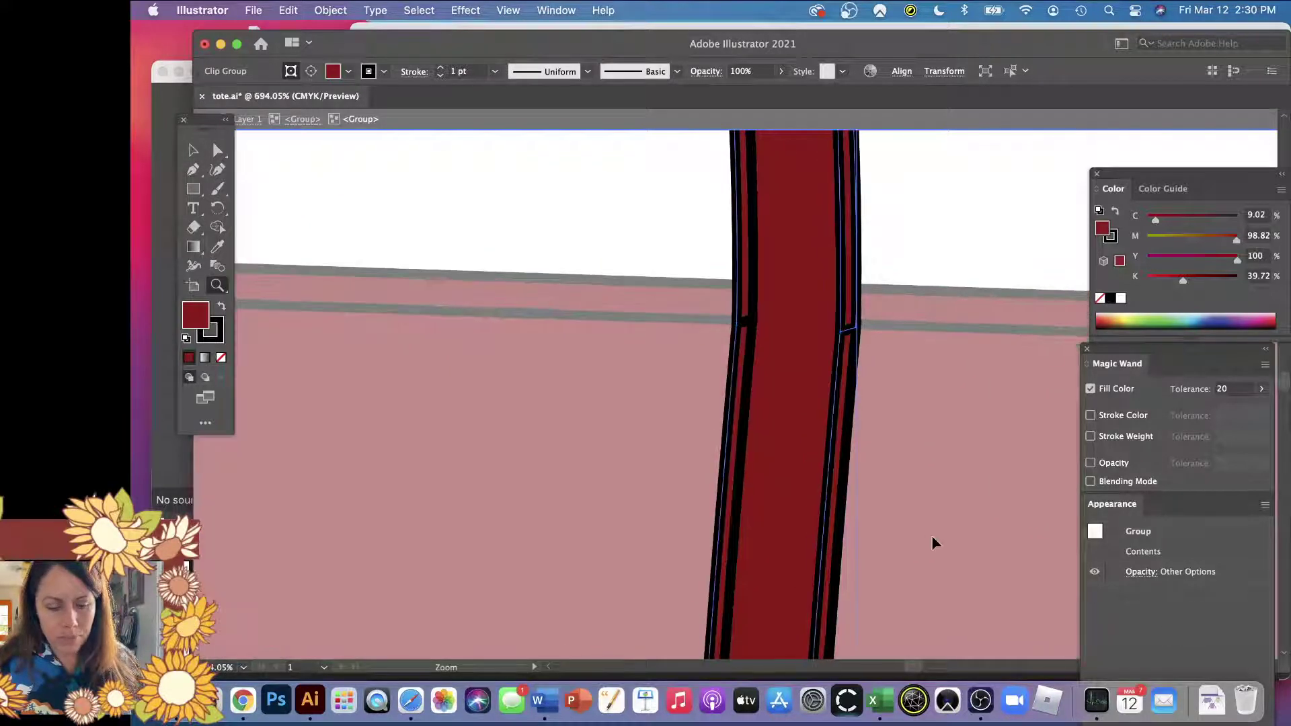
pyautogui.press('v')
pyautogui.click(844, 501)
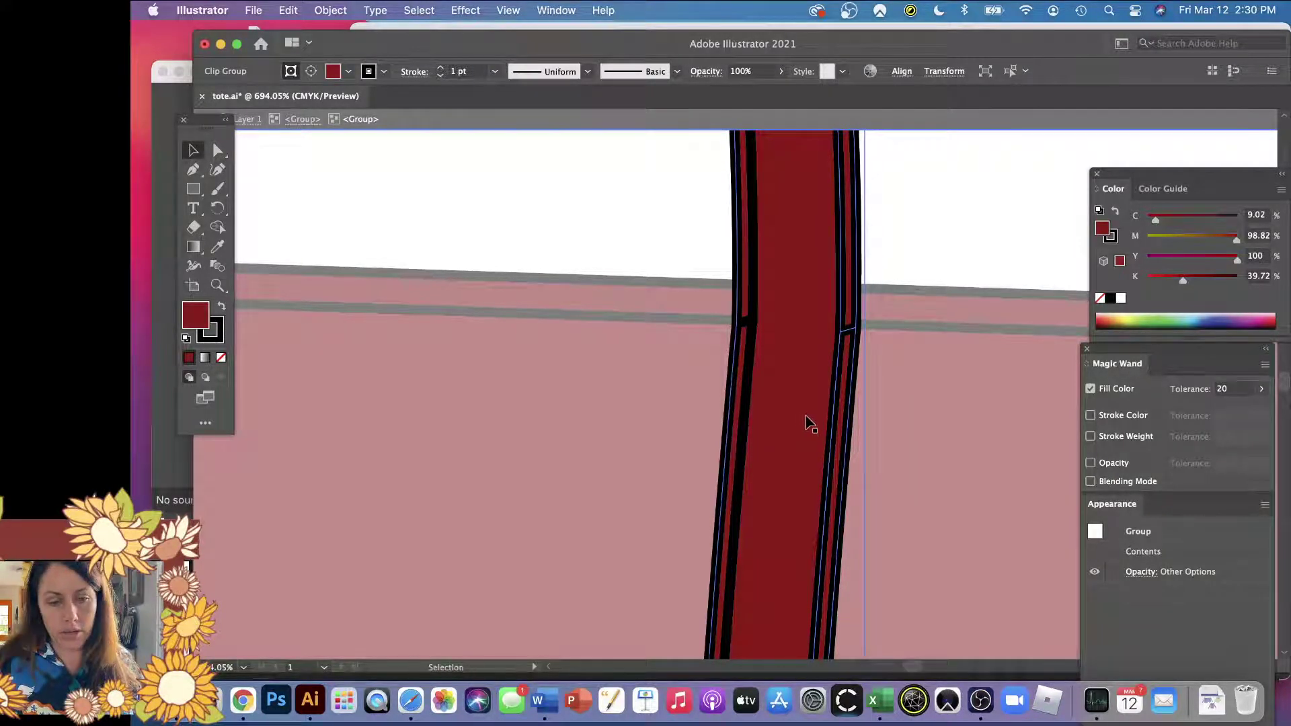
pyautogui.scroll(-5, 805, 416)
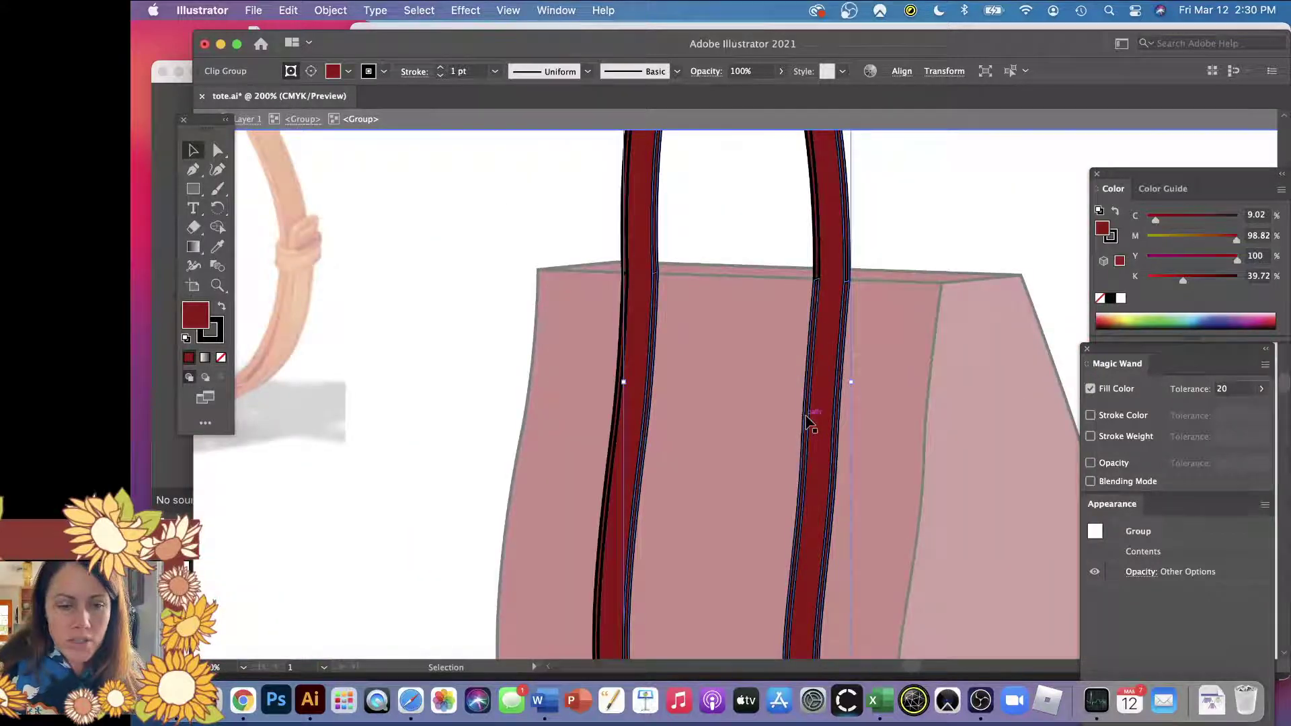
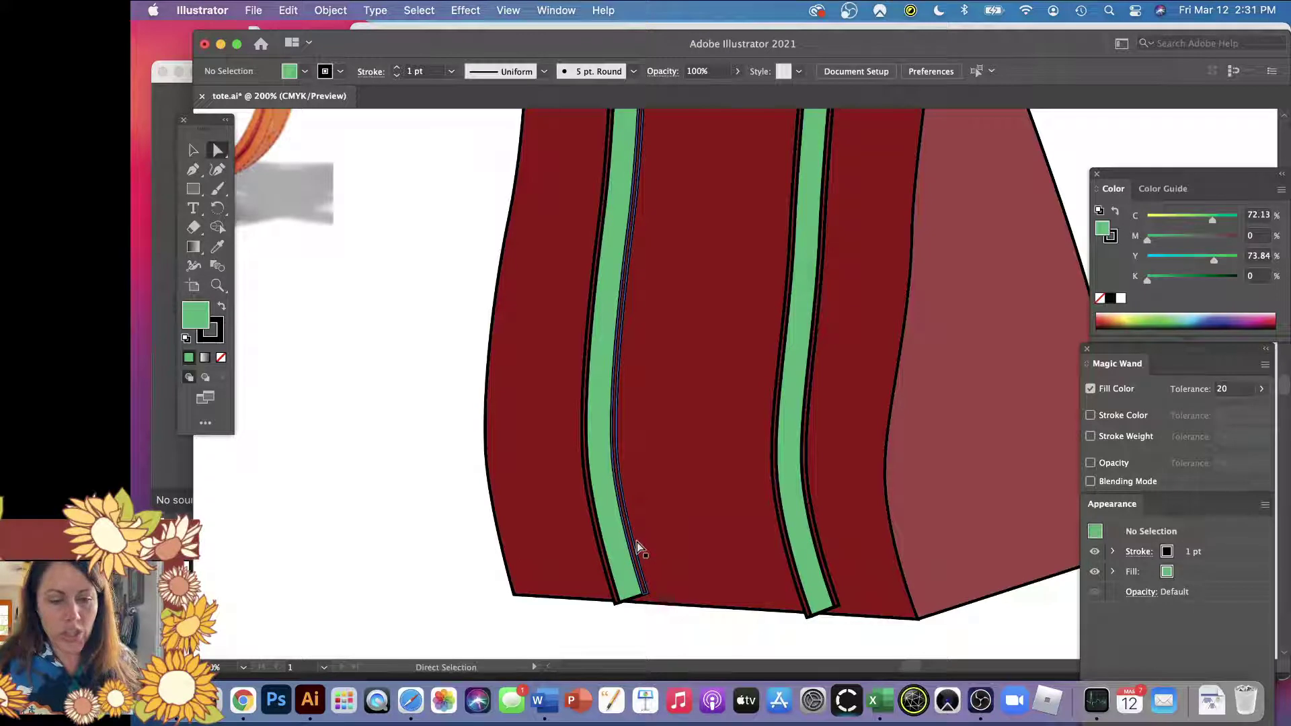
# - Fill the lower and upper thin side pieces on the inner edge of the handle's left leg with the strap's green
pyautogui.click(639, 548)
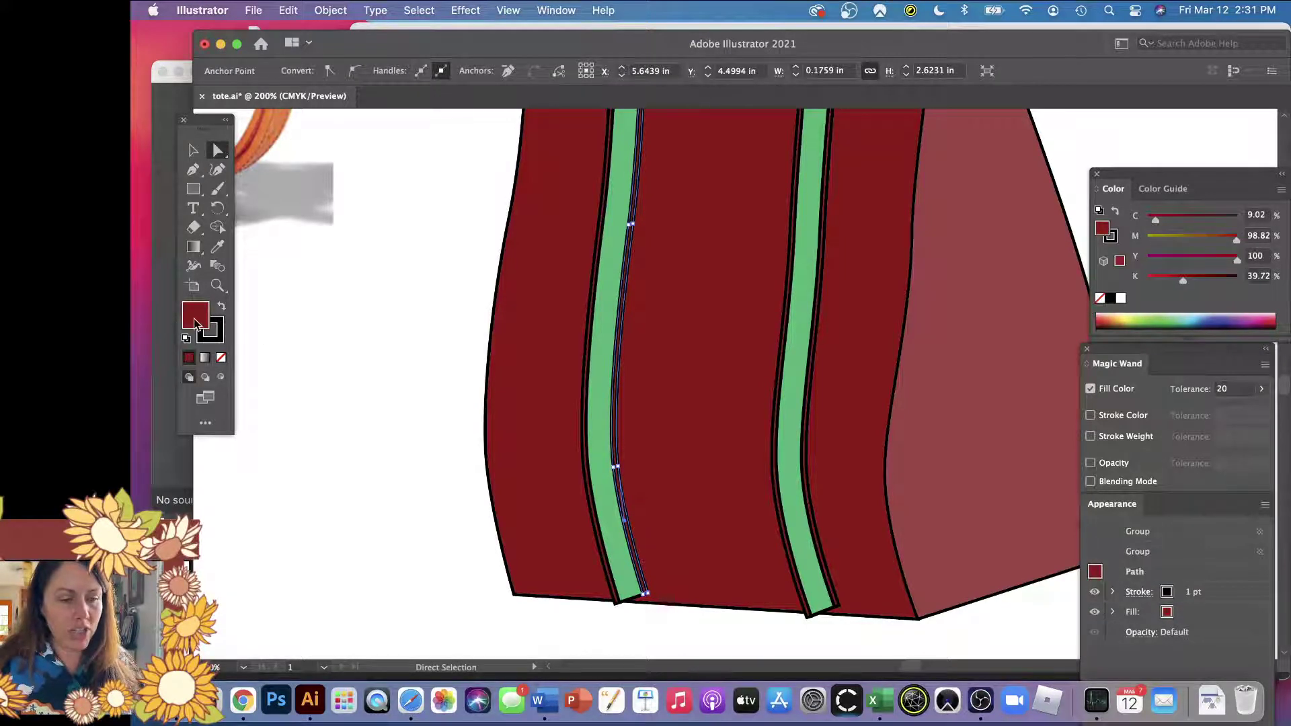
pyautogui.press('i')
pyautogui.click(617, 367)
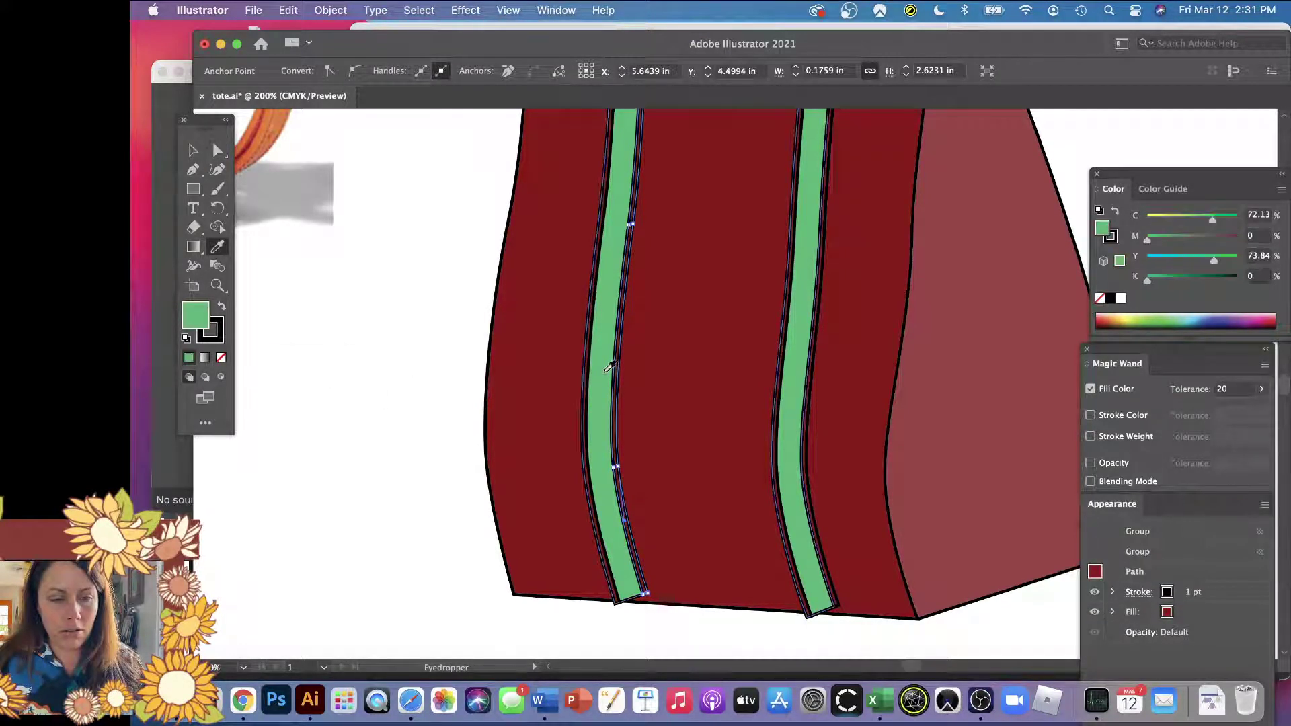
pyautogui.moveTo(651, 349); pyautogui.dragTo(641, 637)
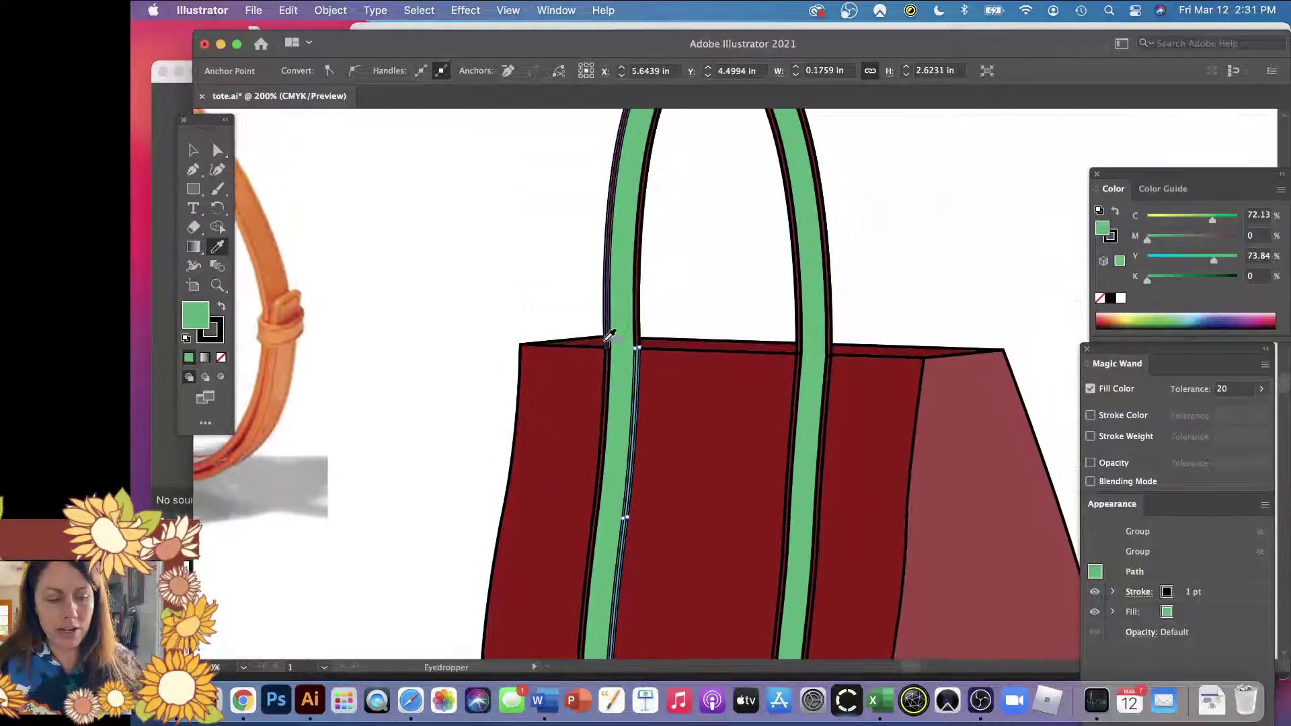
pyautogui.click(639, 310)
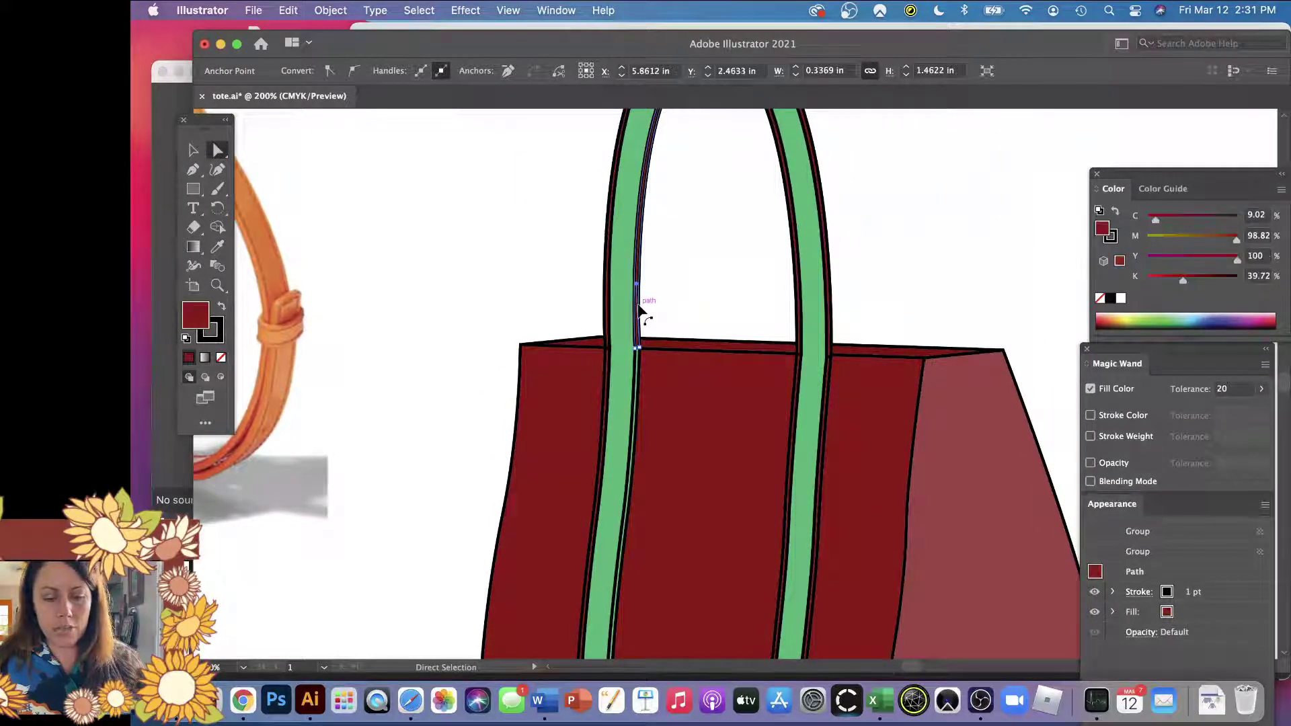
pyautogui.press('i')
pyautogui.click(628, 304)
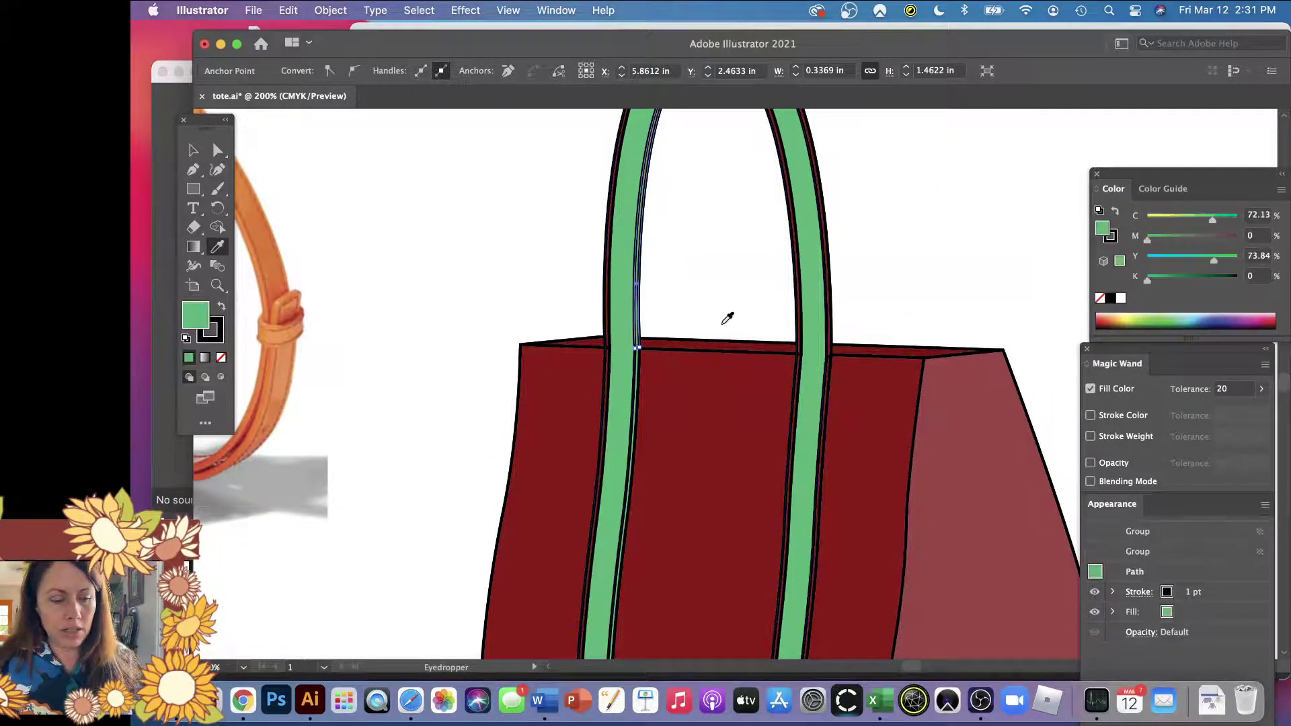
# - Fill the upper and lower thin side pieces on the outer edge of the handle's right leg with the same green
pyautogui.press('a')
pyautogui.click(834, 265)
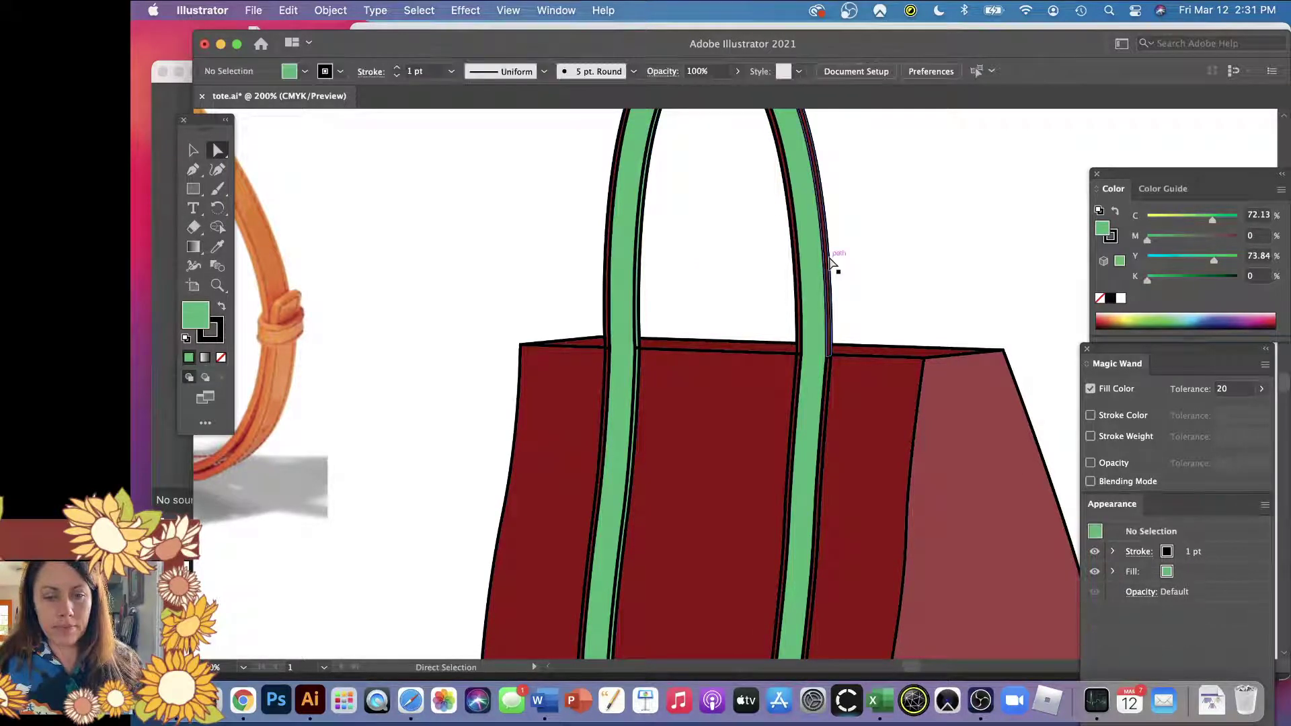
pyautogui.click(831, 264)
pyautogui.press('i')
pyautogui.click(818, 395)
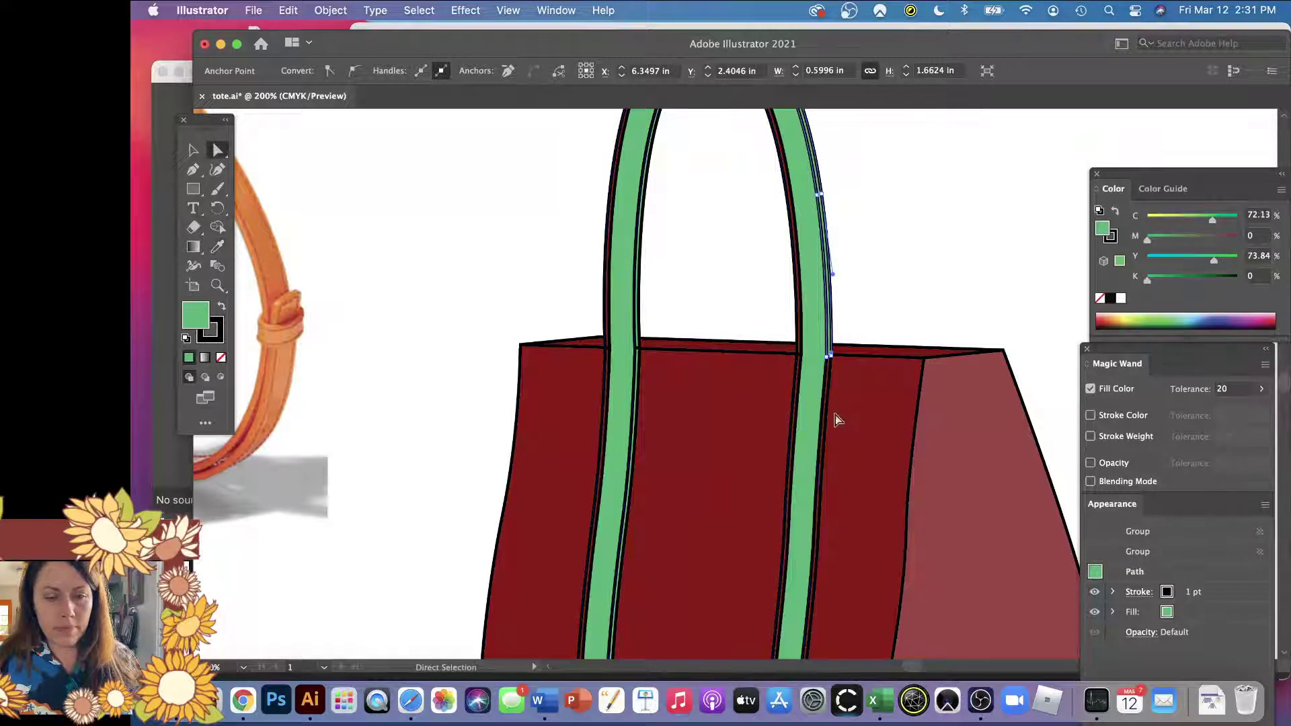
pyautogui.keyDown('super'); pyautogui.click(833, 417); pyautogui.keyUp('super')
pyautogui.click(826, 416)
pyautogui.click(819, 413)
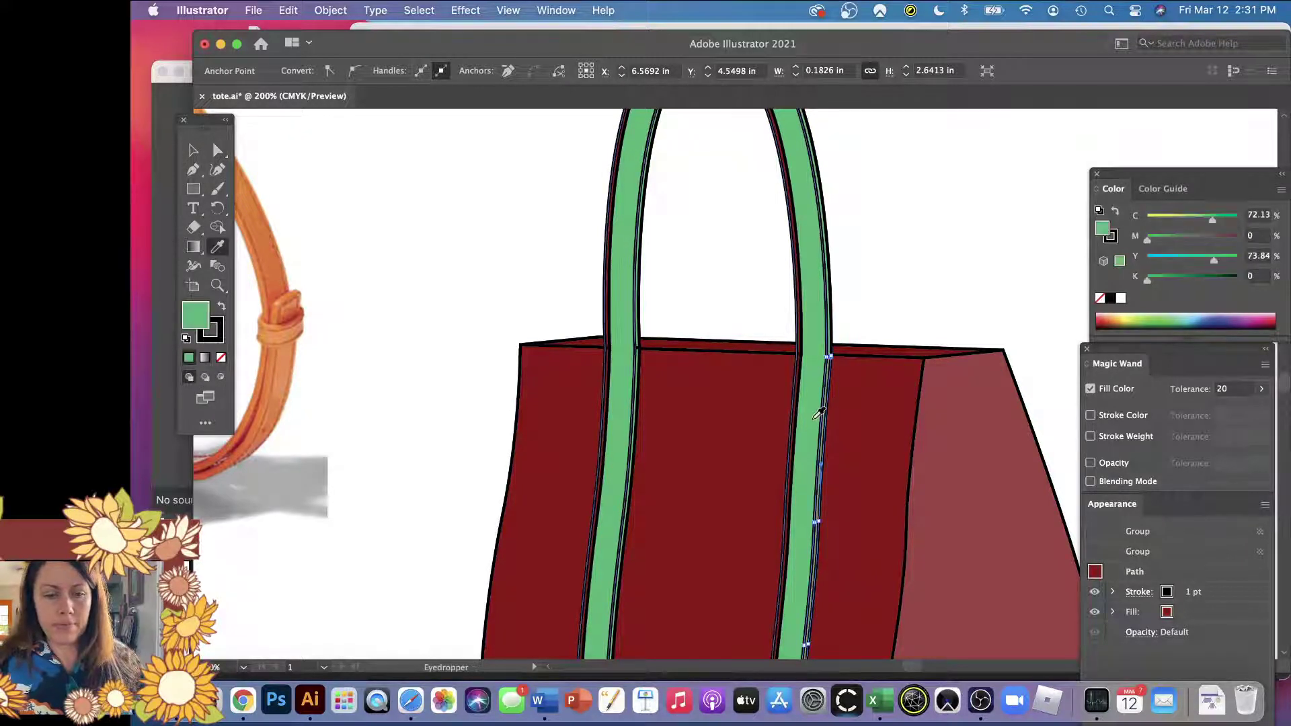
# - Select all green-filled handle paths with the Magic Wand and remove them from the surrounding dark red pieces
pyautogui.moveTo(819, 414); pyautogui.dragTo(773, 255)
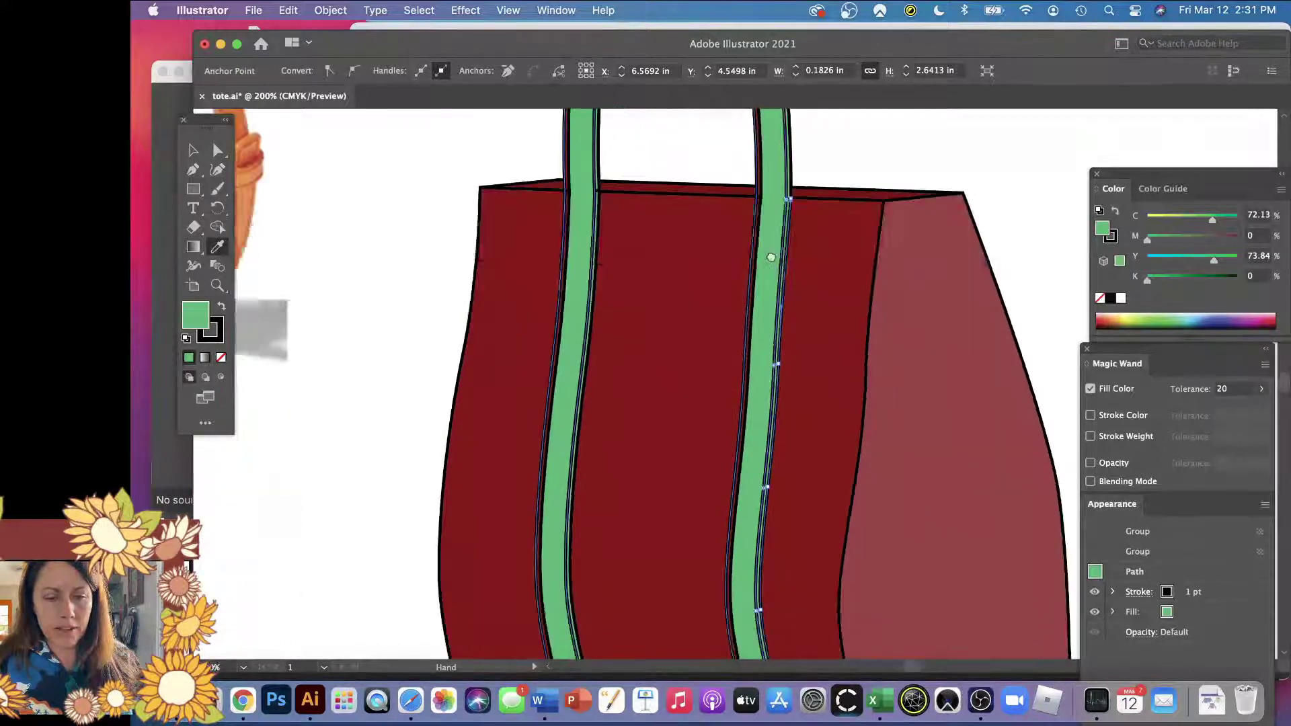
pyautogui.moveTo(770, 417); pyautogui.dragTo(763, 281)
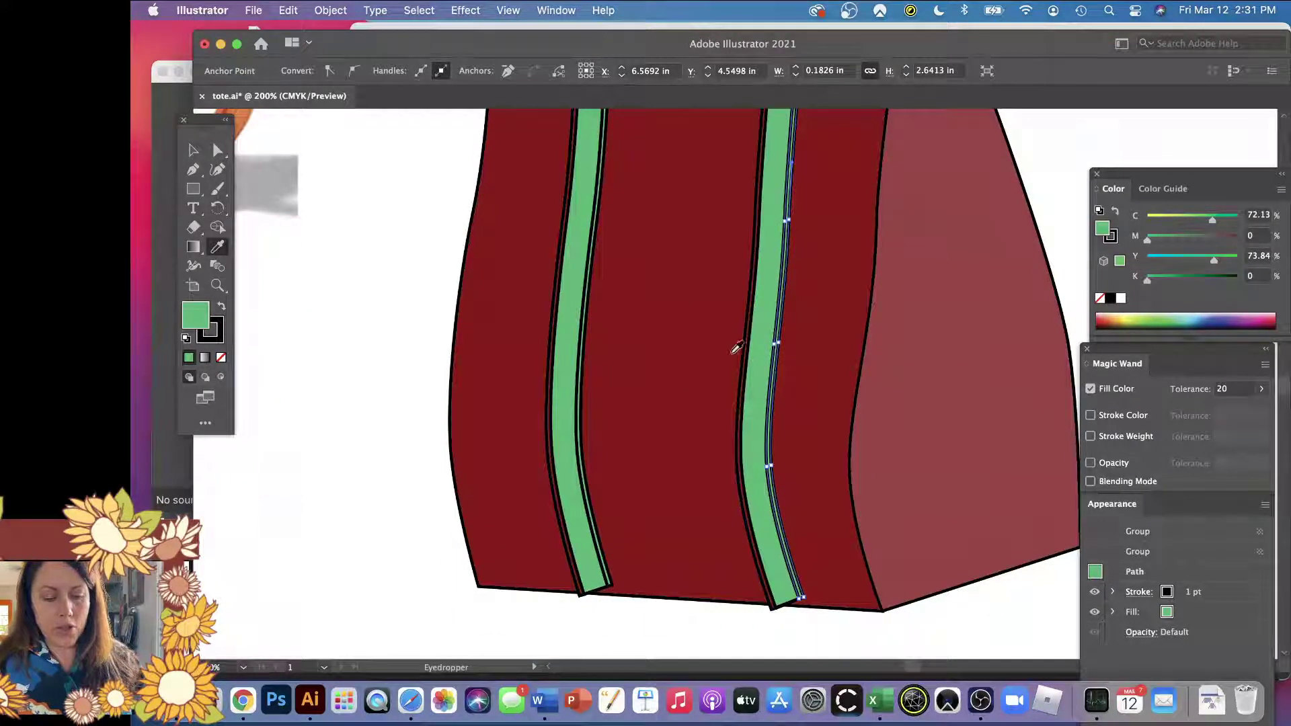
pyautogui.press('y')
pyautogui.click(756, 380)
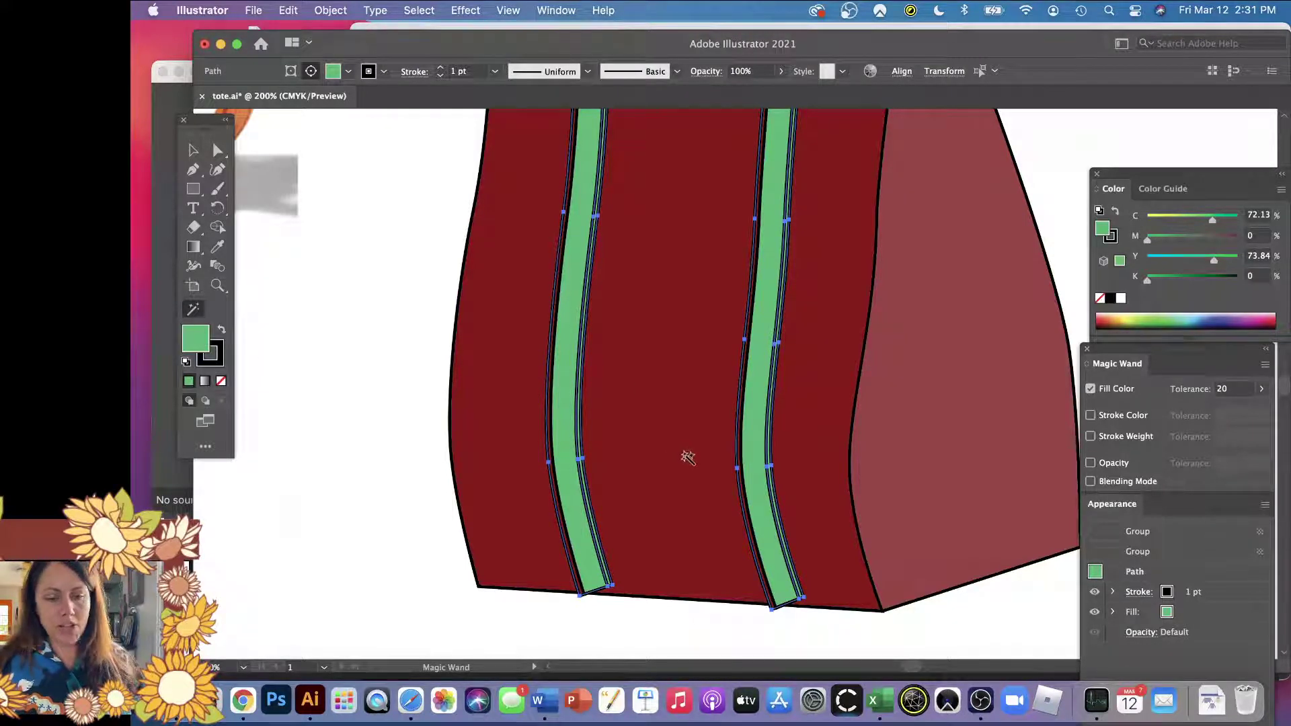
pyautogui.press('Delete')
# - Delete the leftover dark red handle pieces and bring the green handle paths back in their original place
pyautogui.press('v')
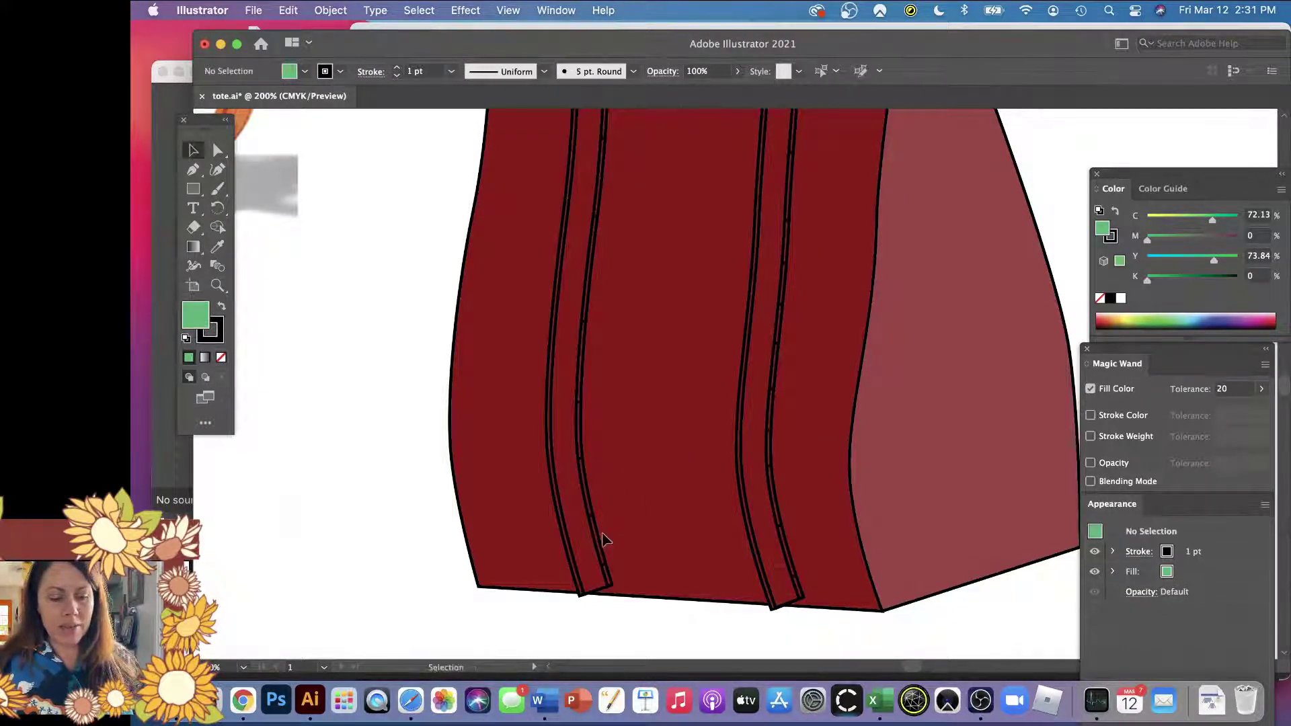
pyautogui.click(593, 538)
pyautogui.press('Delete')
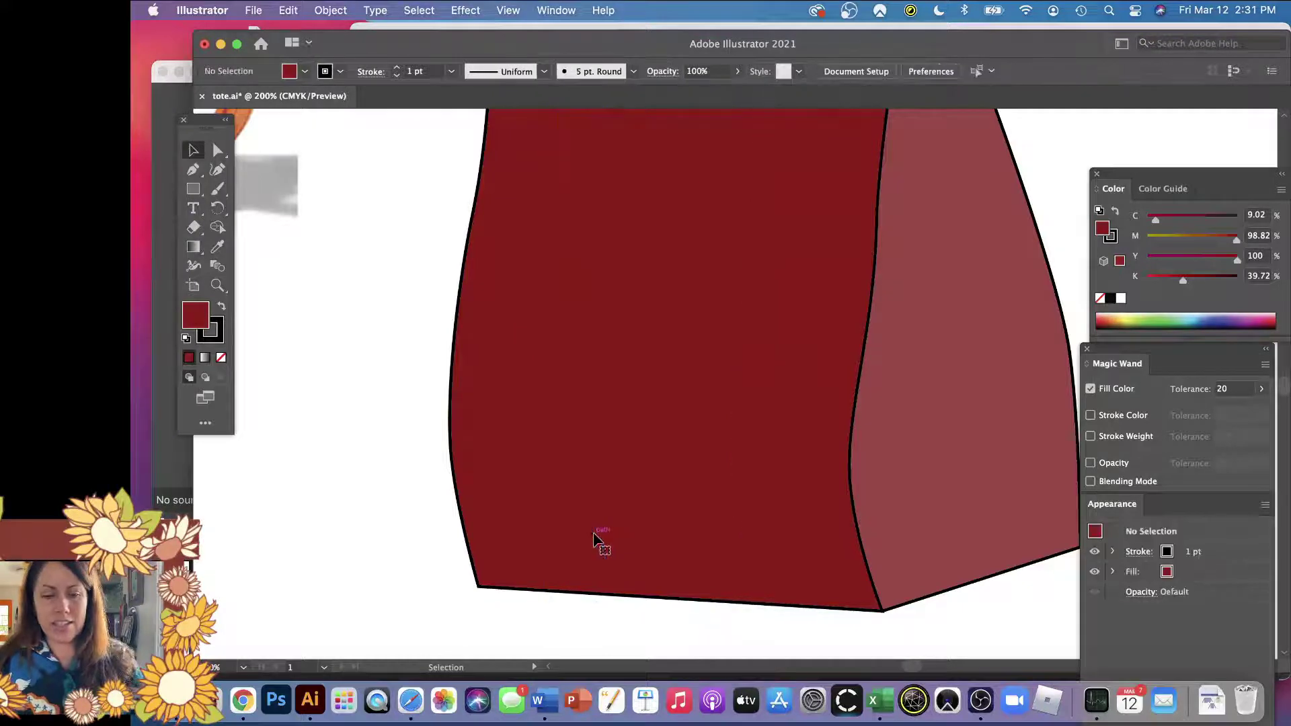
pyautogui.press('super+z')
pyautogui.press('super+z')
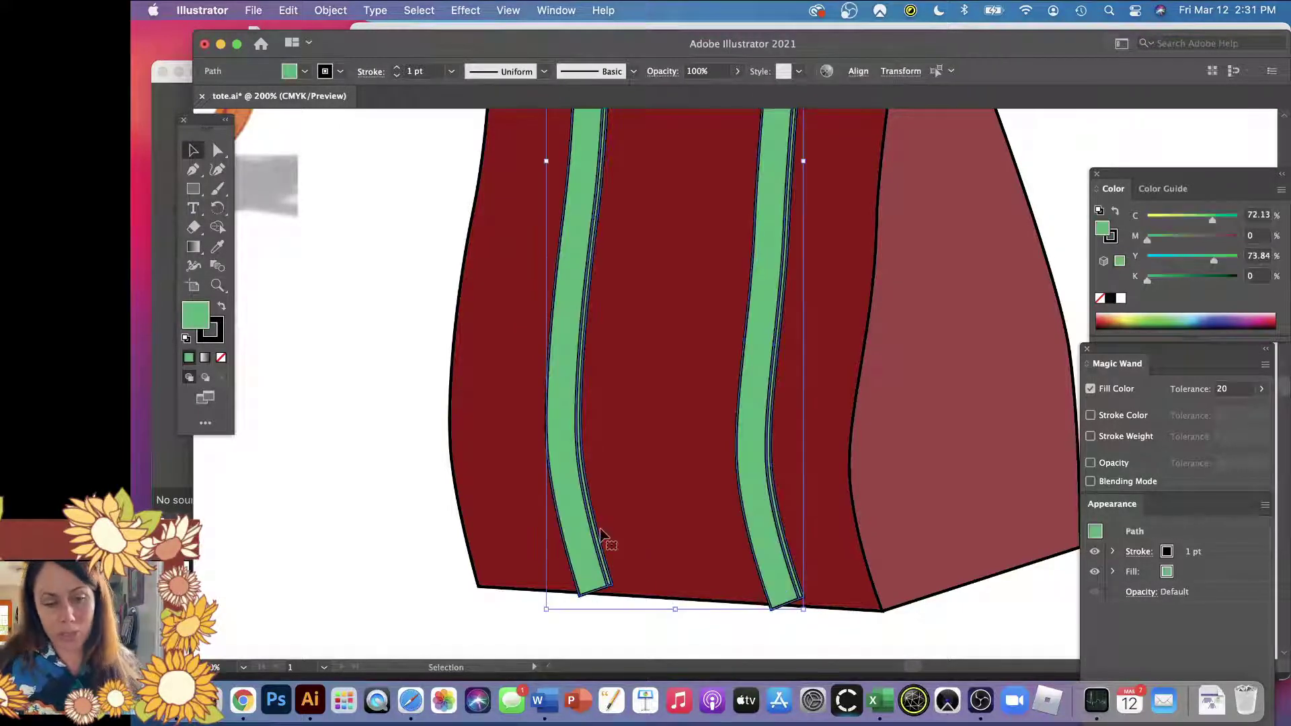
# - Deselect the green handle paths and open the Pathfinder options
pyautogui.moveTo(665, 376); pyautogui.dragTo(681, 657)
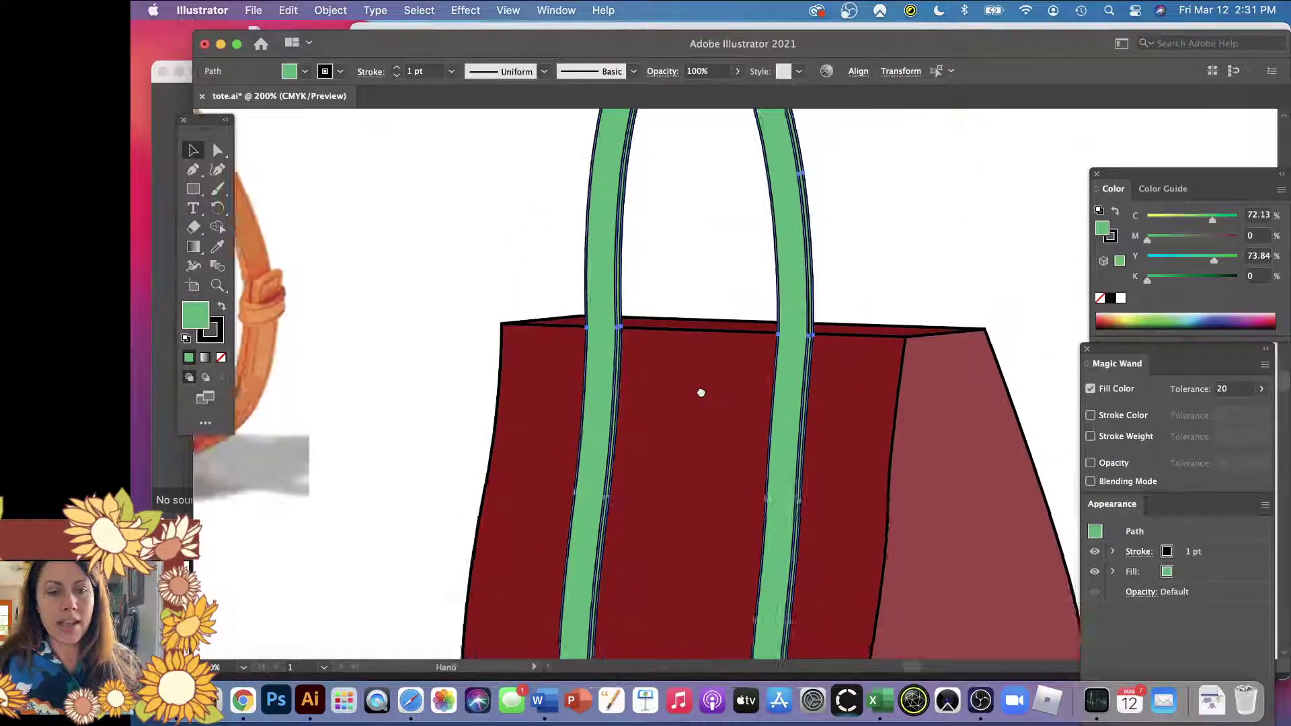
pyautogui.moveTo(700, 389); pyautogui.dragTo(692, 561)
pyautogui.click(802, 413)
pyautogui.click(833, 428)
pyautogui.press('a')
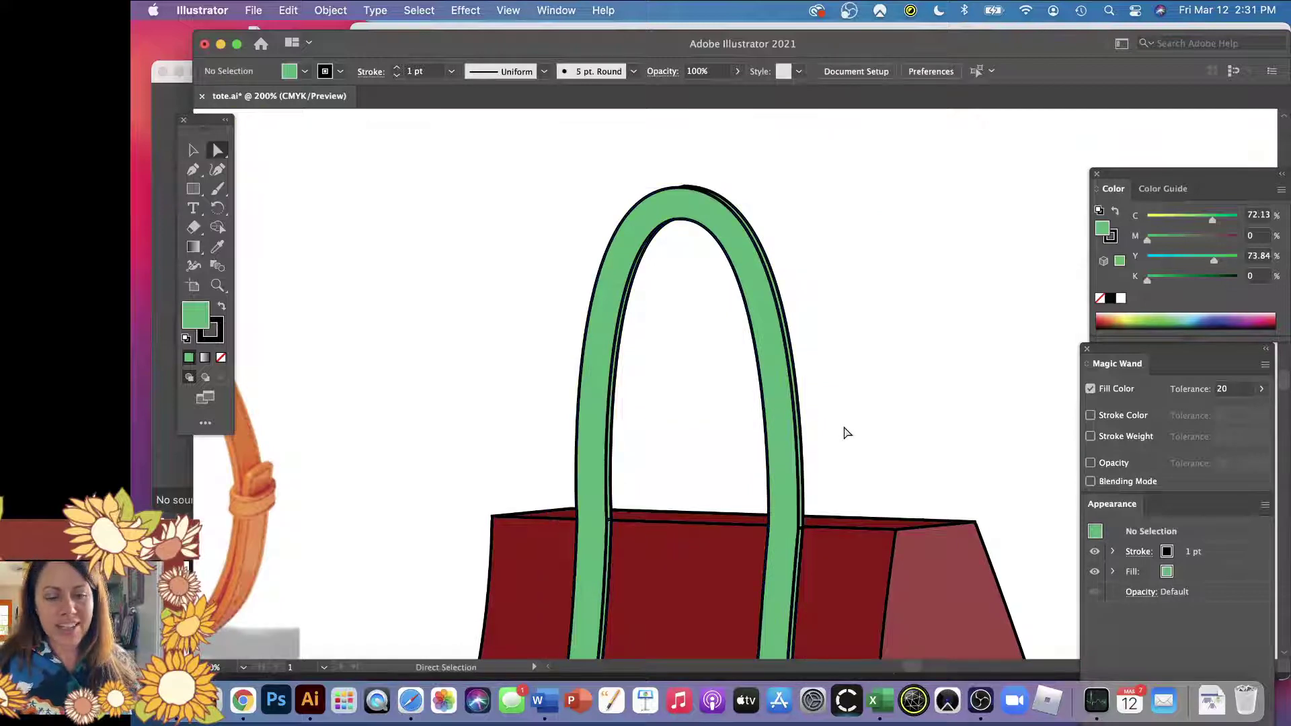
pyautogui.press('super+minus')
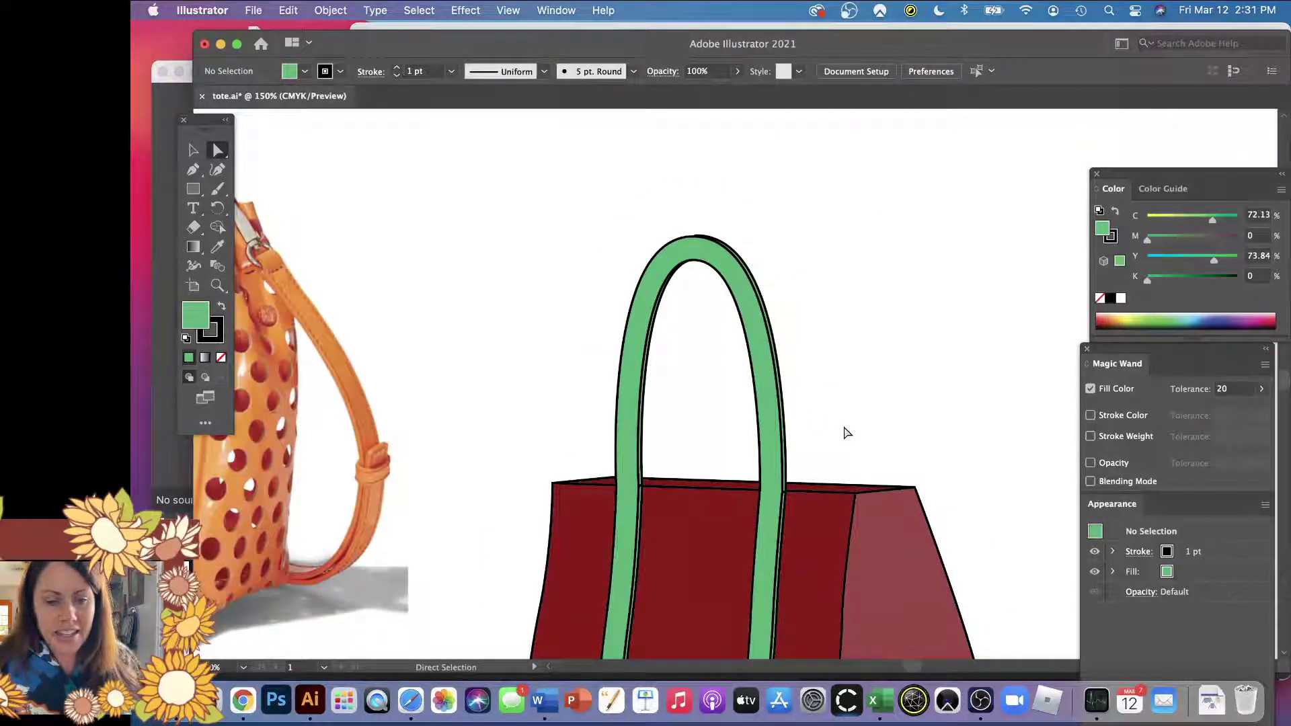
pyautogui.moveTo(847, 433); pyautogui.dragTo(782, 325)
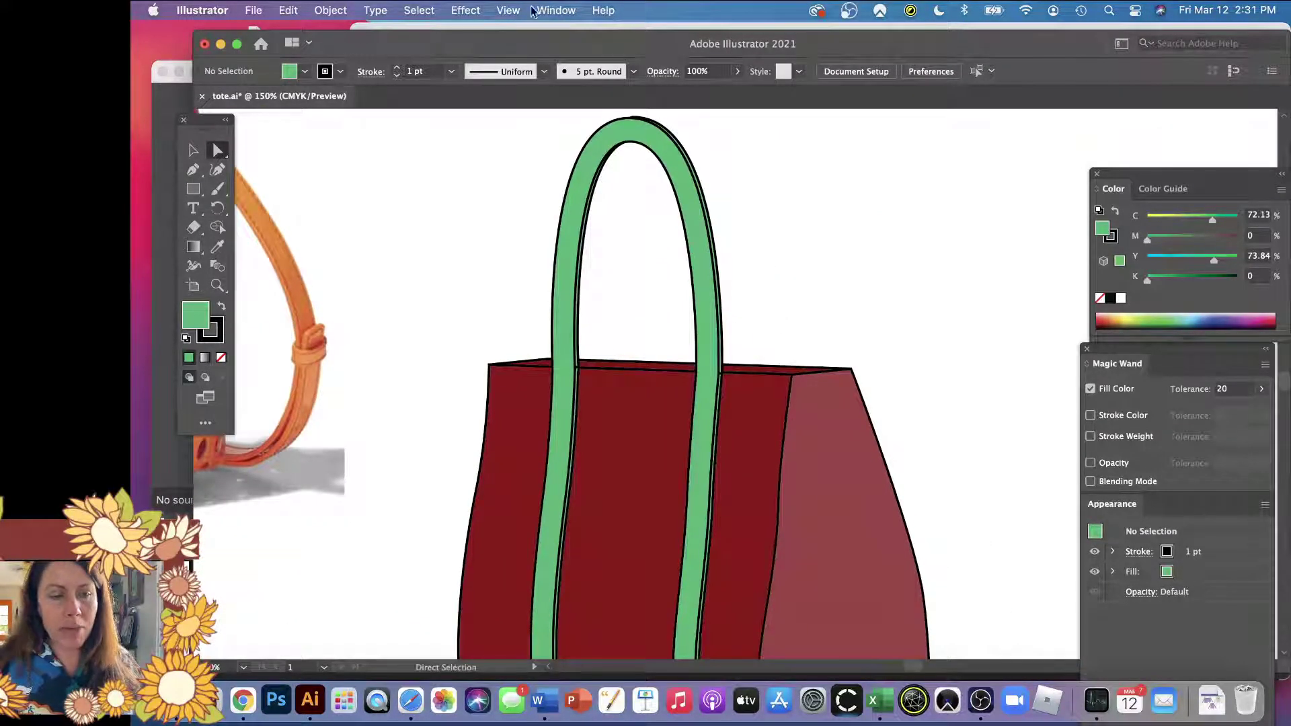
pyautogui.click(580, 10)
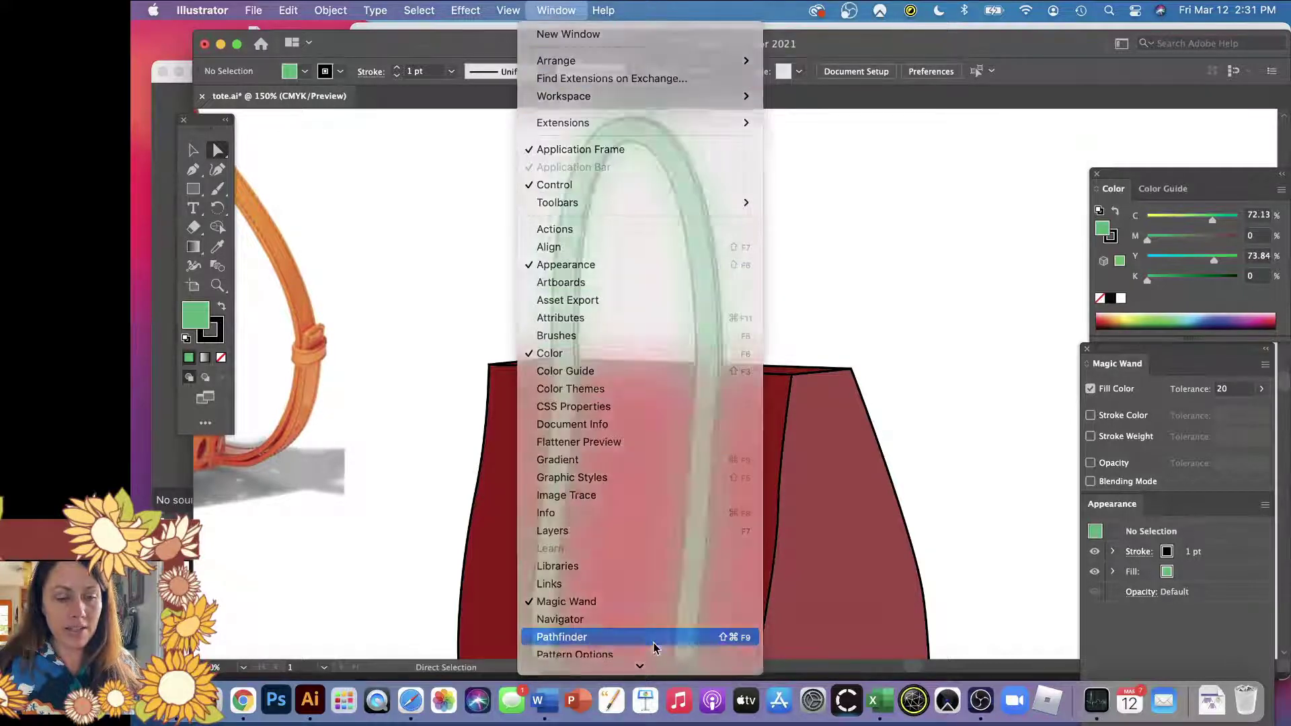
pyautogui.click(697, 634)
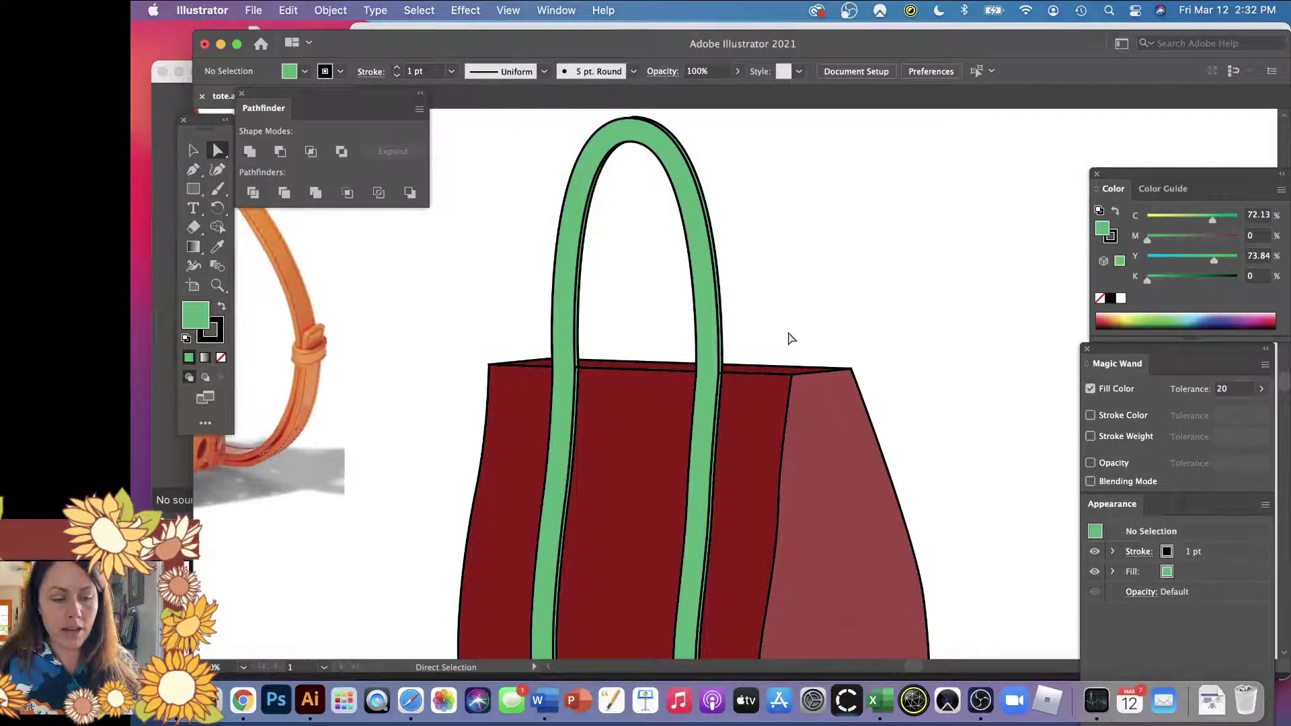
# - Unite the upper and lower thin side pieces into one shape on each leg of the green handle
pyautogui.press('v')
pyautogui.click(724, 304)
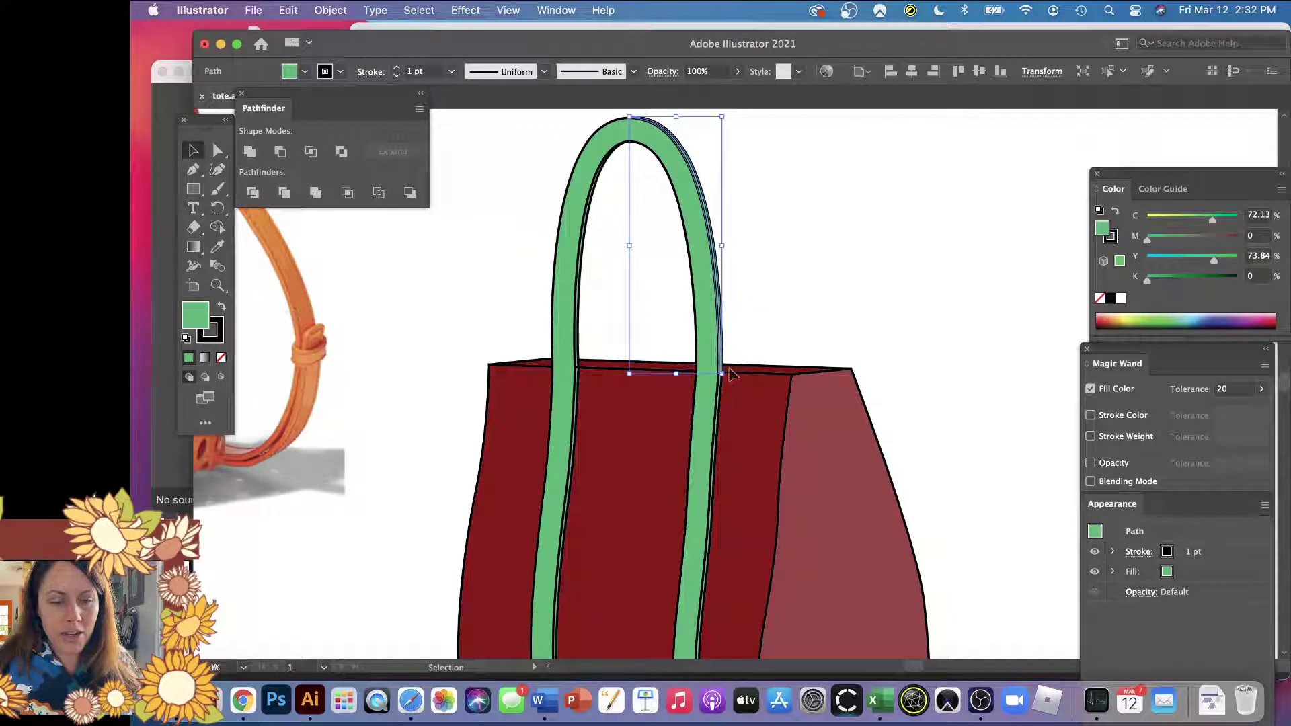
pyautogui.keyDown('shift'); pyautogui.click(722, 404); pyautogui.keyUp('shift')
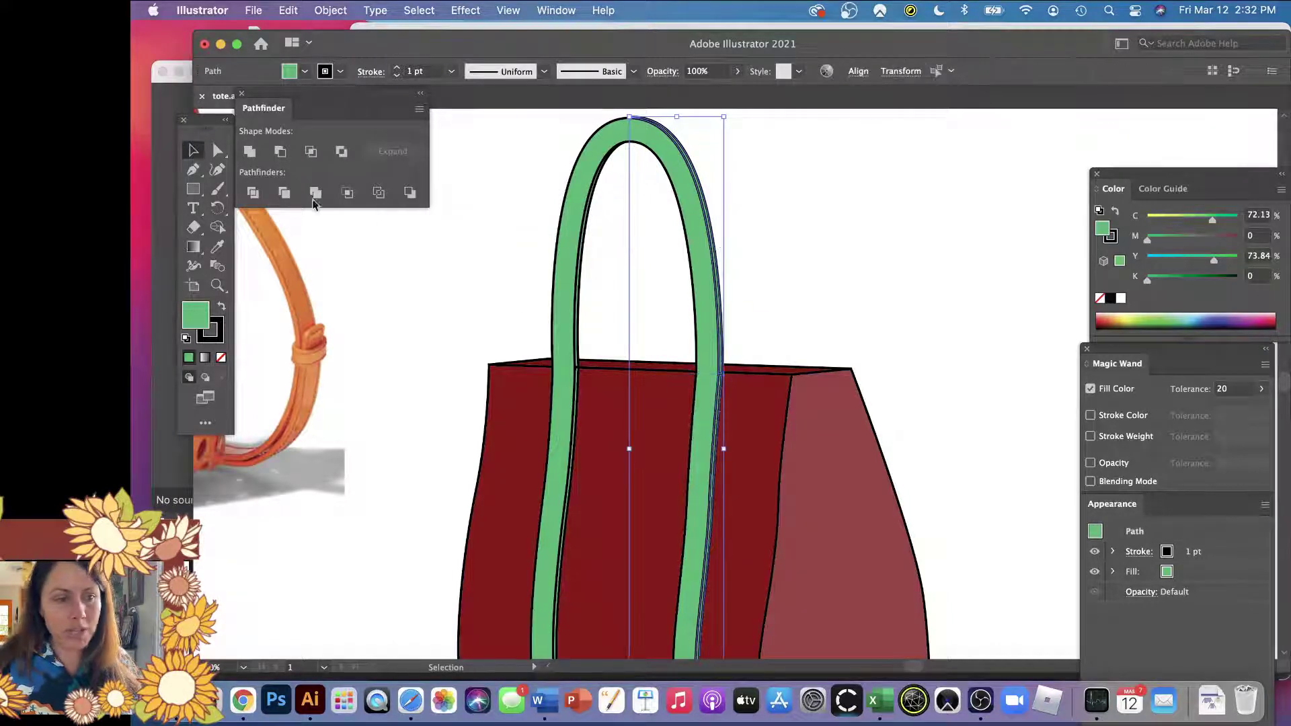
pyautogui.click(580, 331)
pyautogui.keyDown('shift'); pyautogui.click(577, 402); pyautogui.keyUp('shift')
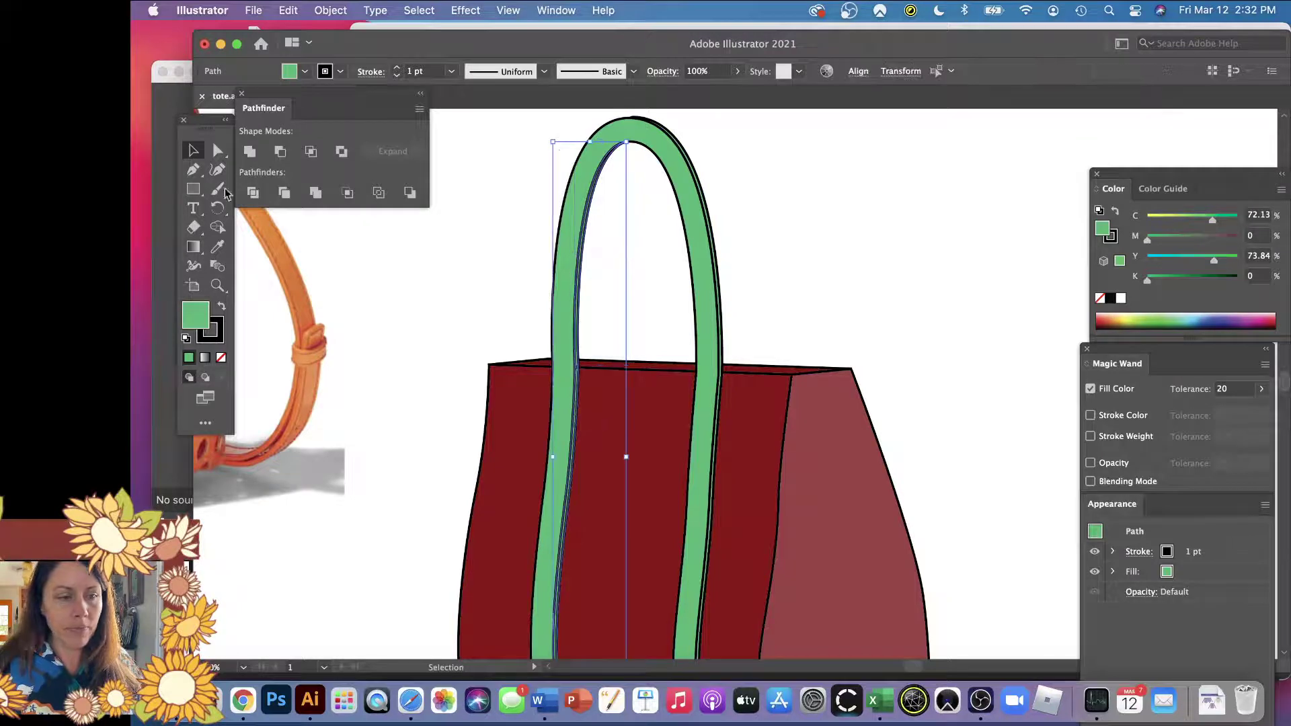
pyautogui.click(250, 153)
pyautogui.moveTo(721, 422); pyautogui.dragTo(718, 269)
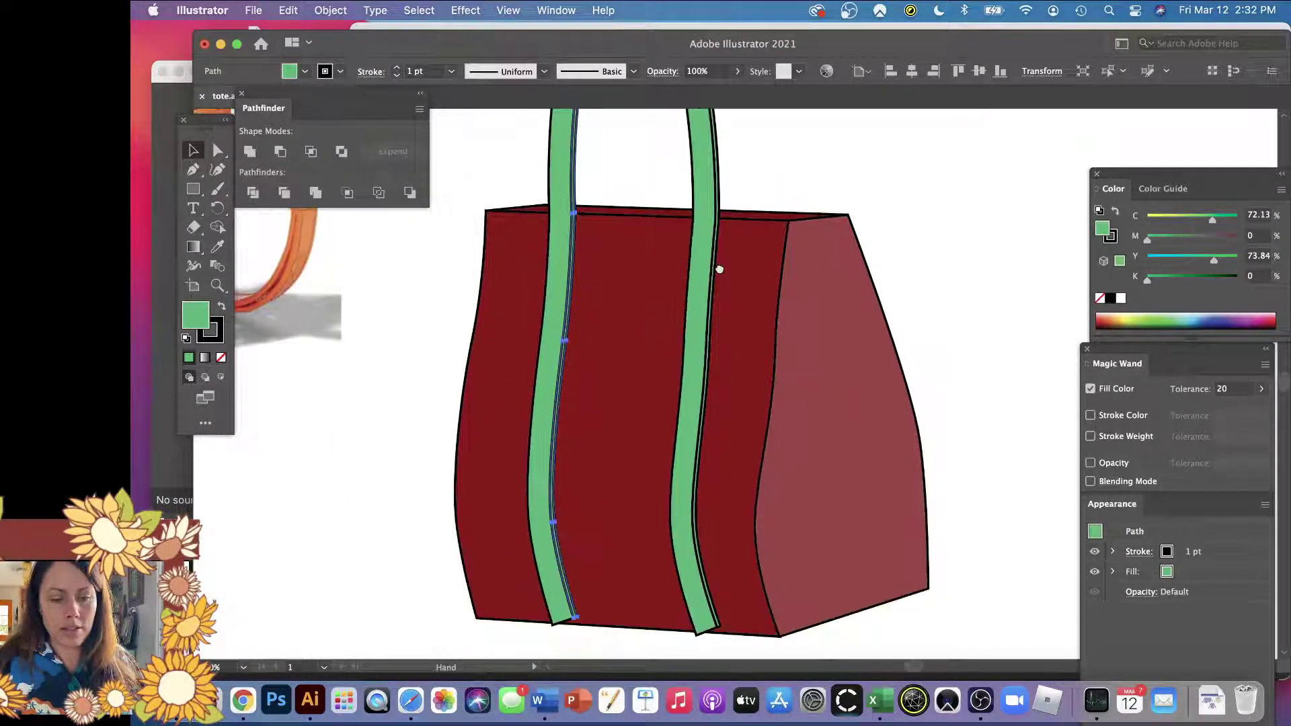
# - Reshape the bottom end of the green handle's left leg so its corners line up with the bag's lower edge
pyautogui.scroll(-3, 720, 267)
pyautogui.click(677, 579)
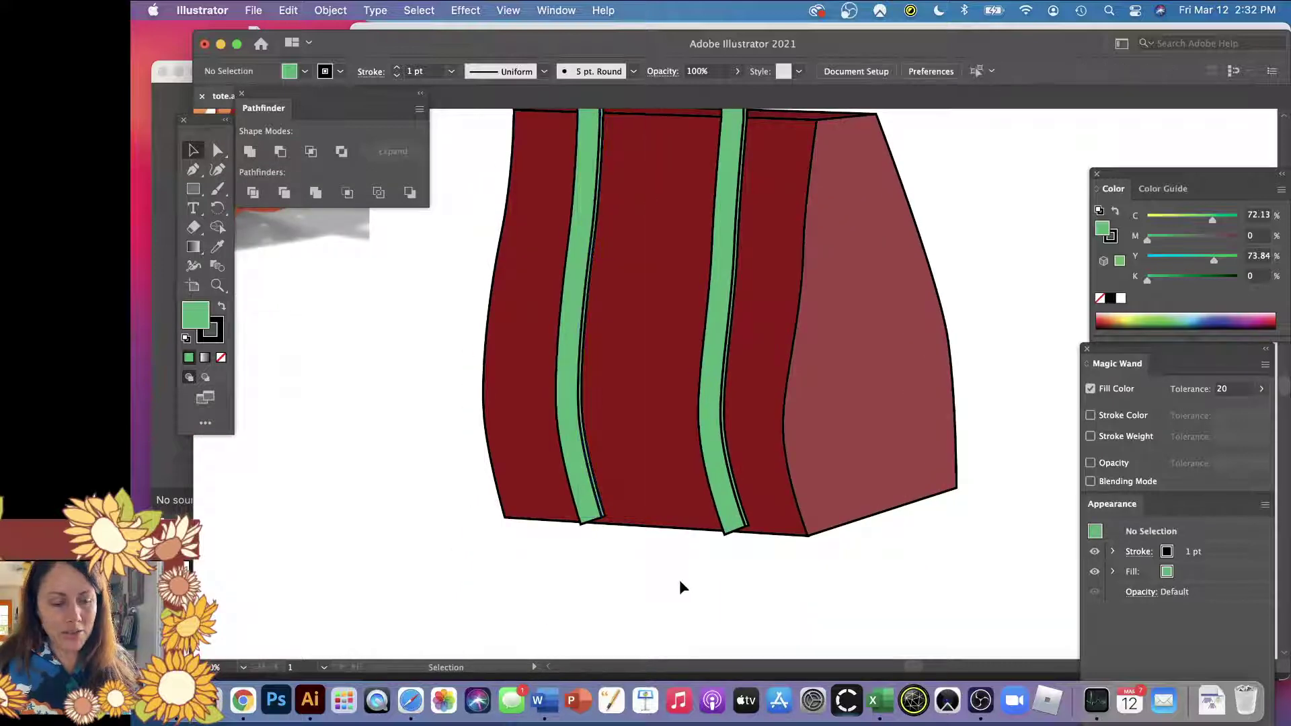
pyautogui.press('z')
pyautogui.click(649, 528)
pyautogui.moveTo(649, 528); pyautogui.dragTo(768, 467)
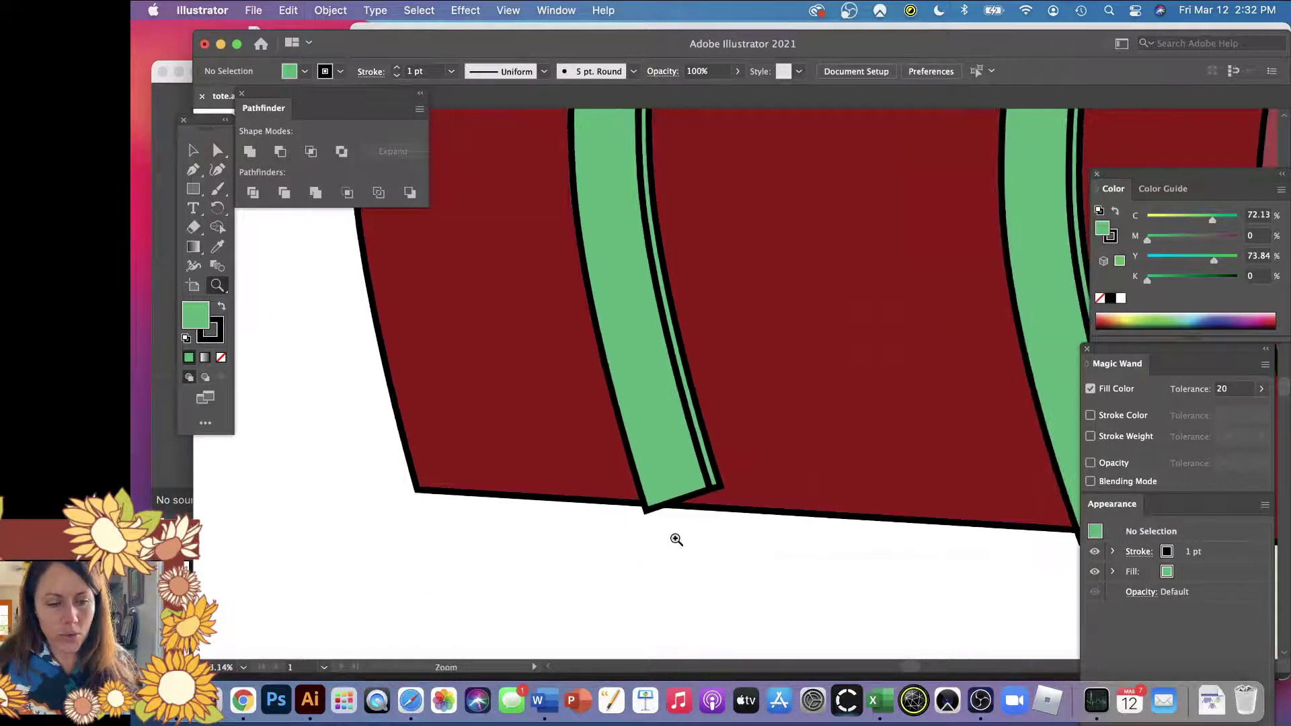
pyautogui.press('a')
pyautogui.click(696, 491)
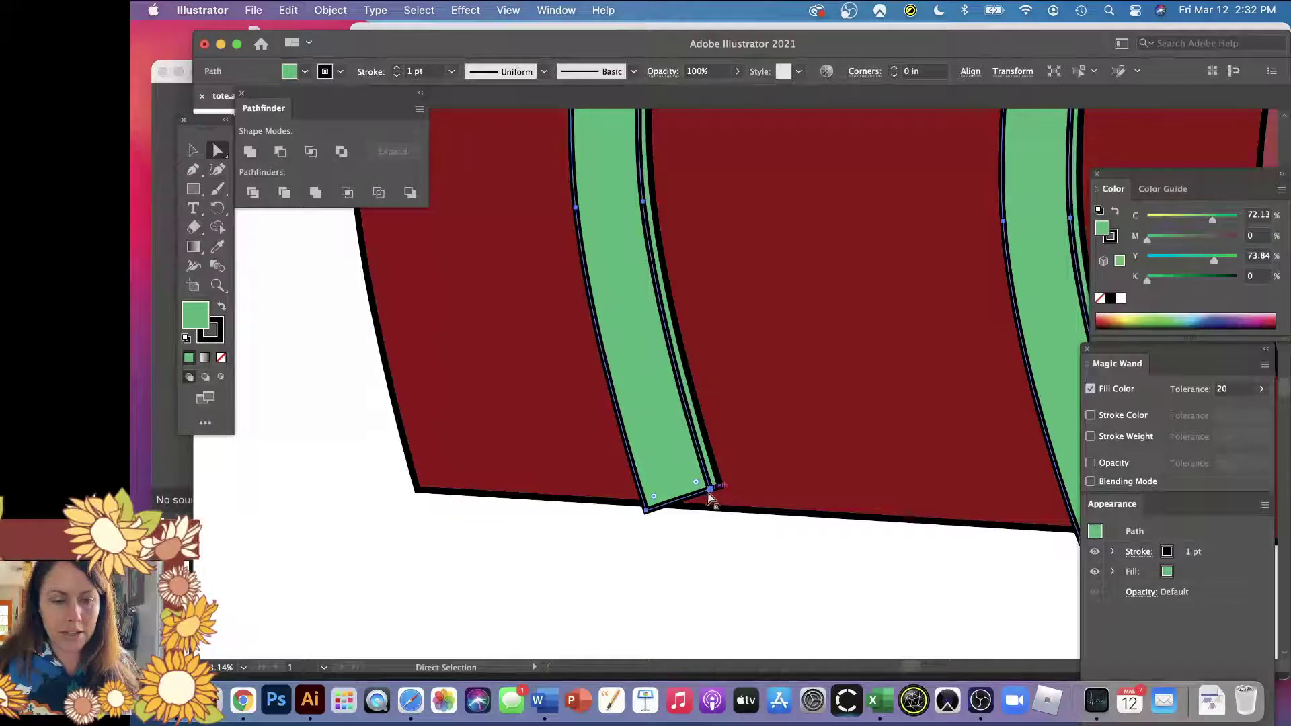
pyautogui.moveTo(753, 484); pyautogui.dragTo(687, 507)
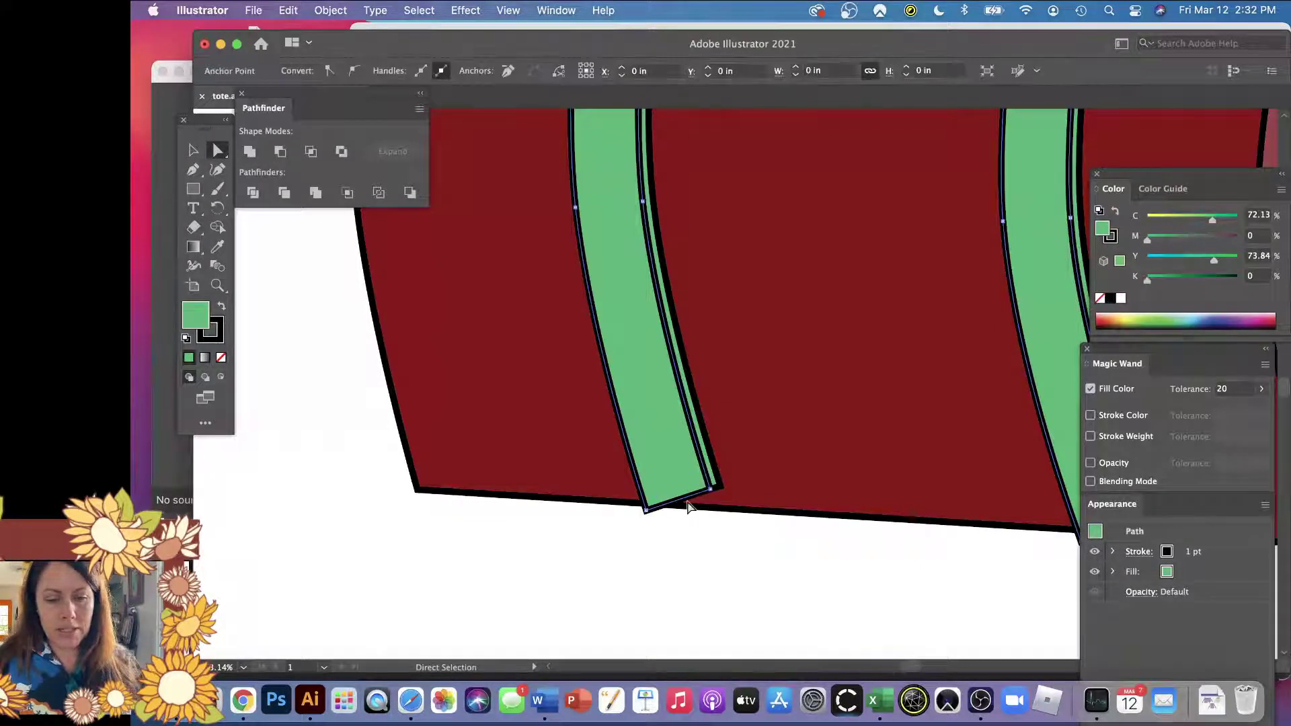
pyautogui.click(703, 498)
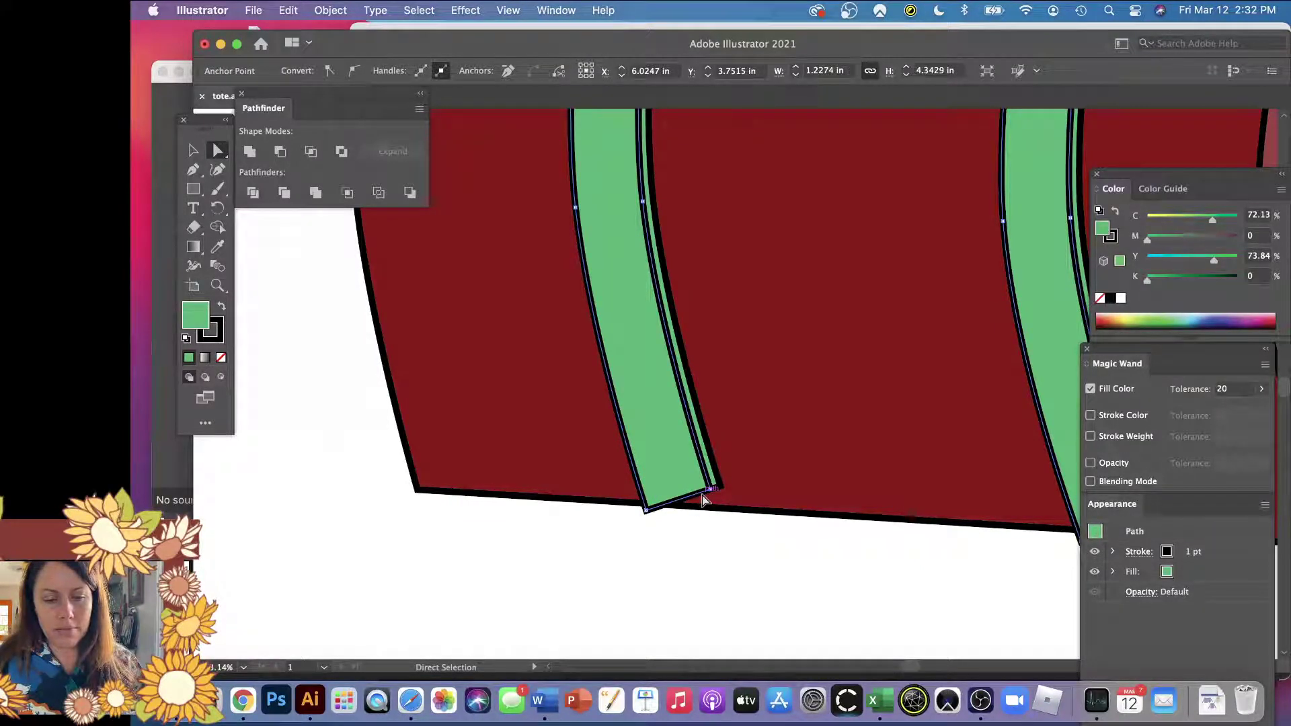
pyautogui.moveTo(709, 490)
pyautogui.mouseDown()
pyautogui.moveTo(716, 509)
pyautogui.moveTo(765, 455)
pyautogui.moveTo(682, 430)
pyautogui.moveTo(718, 513)
pyautogui.moveTo(725, 490)
pyautogui.moveTo(728, 512)
pyautogui.moveTo(720, 498)
pyautogui.moveTo(718, 509)
pyautogui.mouseUp()
pyautogui.click(645, 508)
pyautogui.click(773, 567)
# - Align the bottom end of the handle's right leg with the bag's lower edge
pyautogui.moveTo(867, 538); pyautogui.dragTo(551, 533)
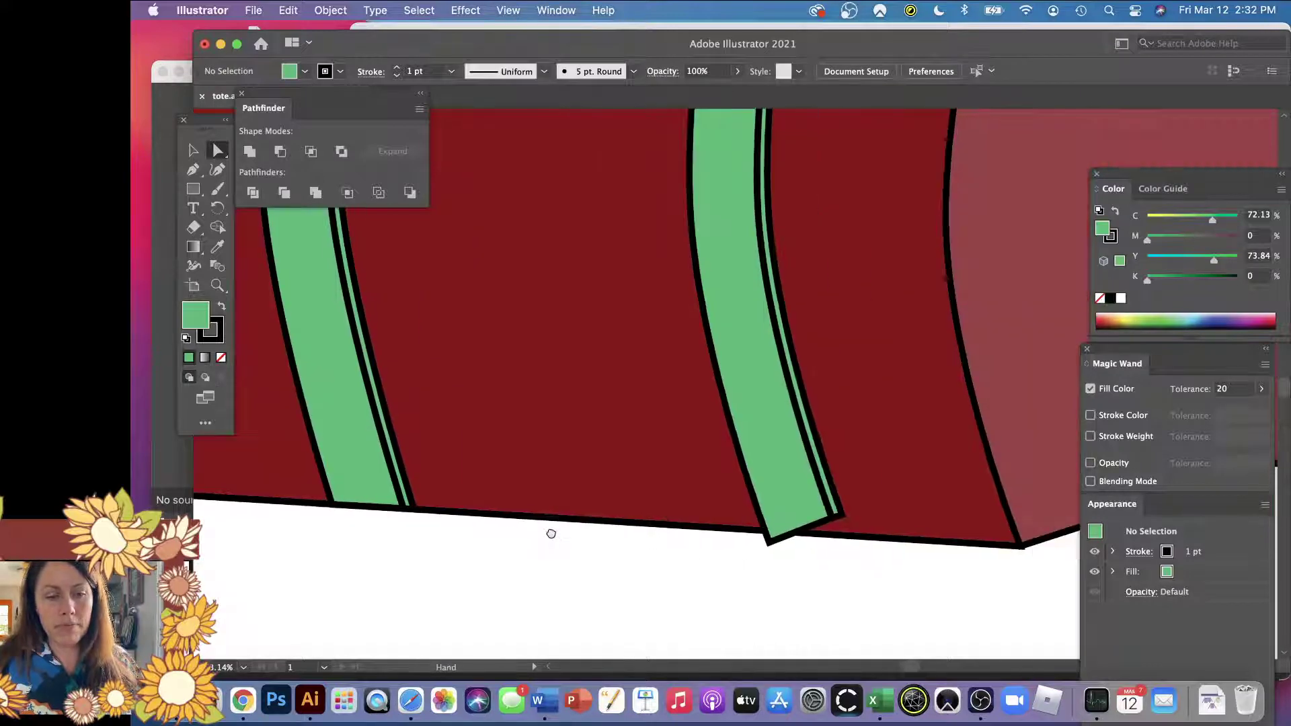
pyautogui.moveTo(772, 546); pyautogui.dragTo(838, 536)
pyautogui.click(870, 580)
pyautogui.press('super+0')
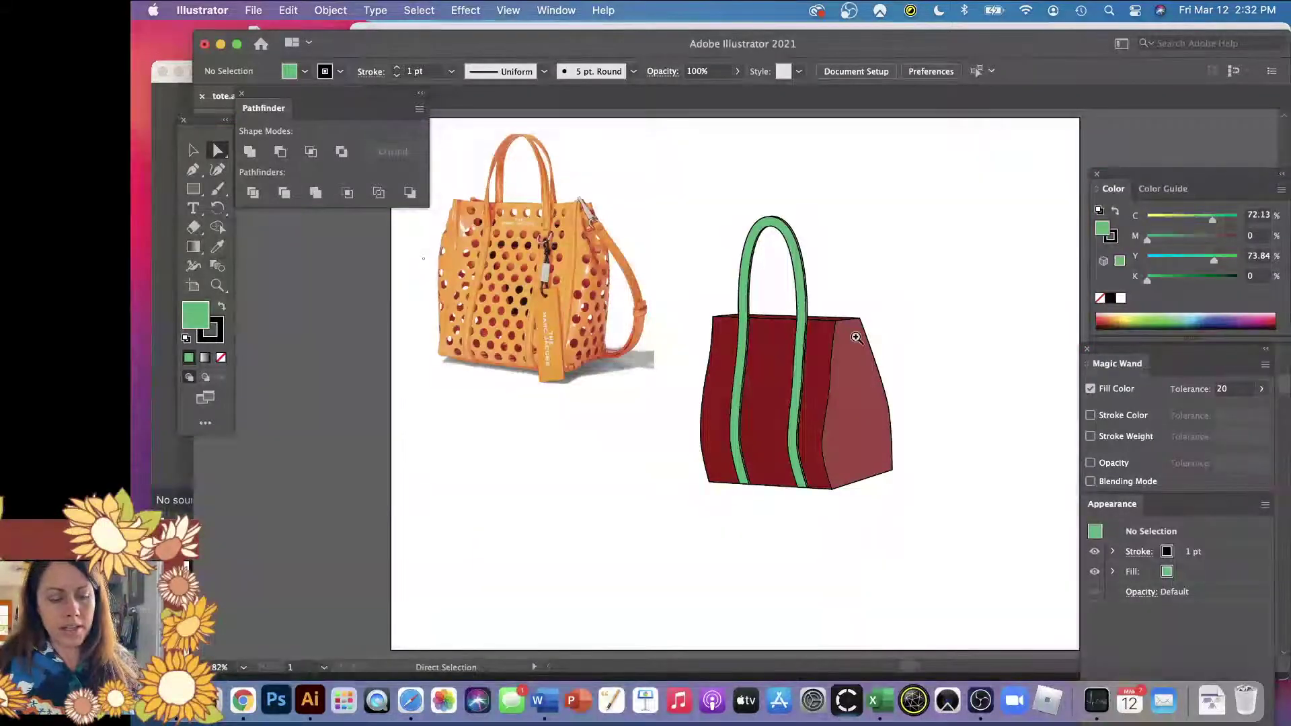
# - Select the green handle's front and side pieces and group them
pyautogui.press('z')
pyautogui.moveTo(855, 338)
pyautogui.mouseDown()
pyautogui.moveTo(837, 373)
pyautogui.moveTo(976, 630)
pyautogui.moveTo(858, 300)
pyautogui.moveTo(841, 346)
pyautogui.mouseUp()
pyautogui.press('b')
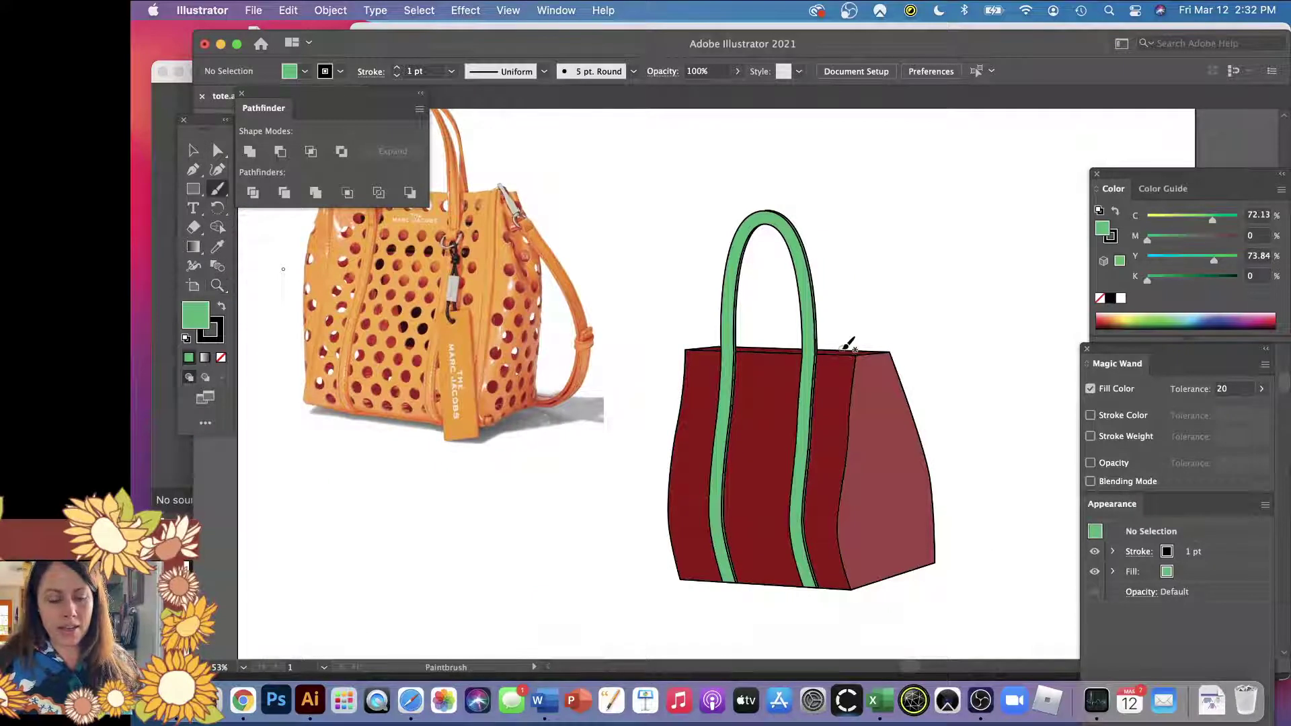
pyautogui.press('v')
pyautogui.click(810, 302)
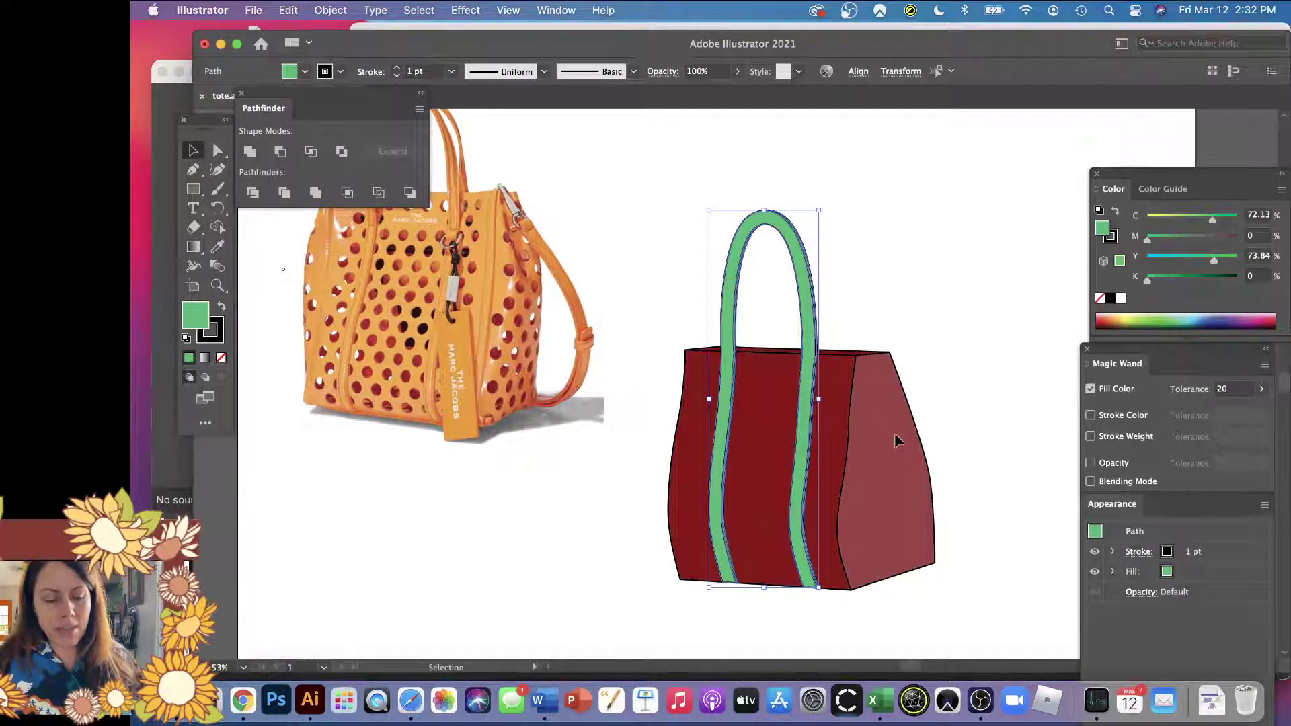
pyautogui.hotkey('ctrl', 'g')
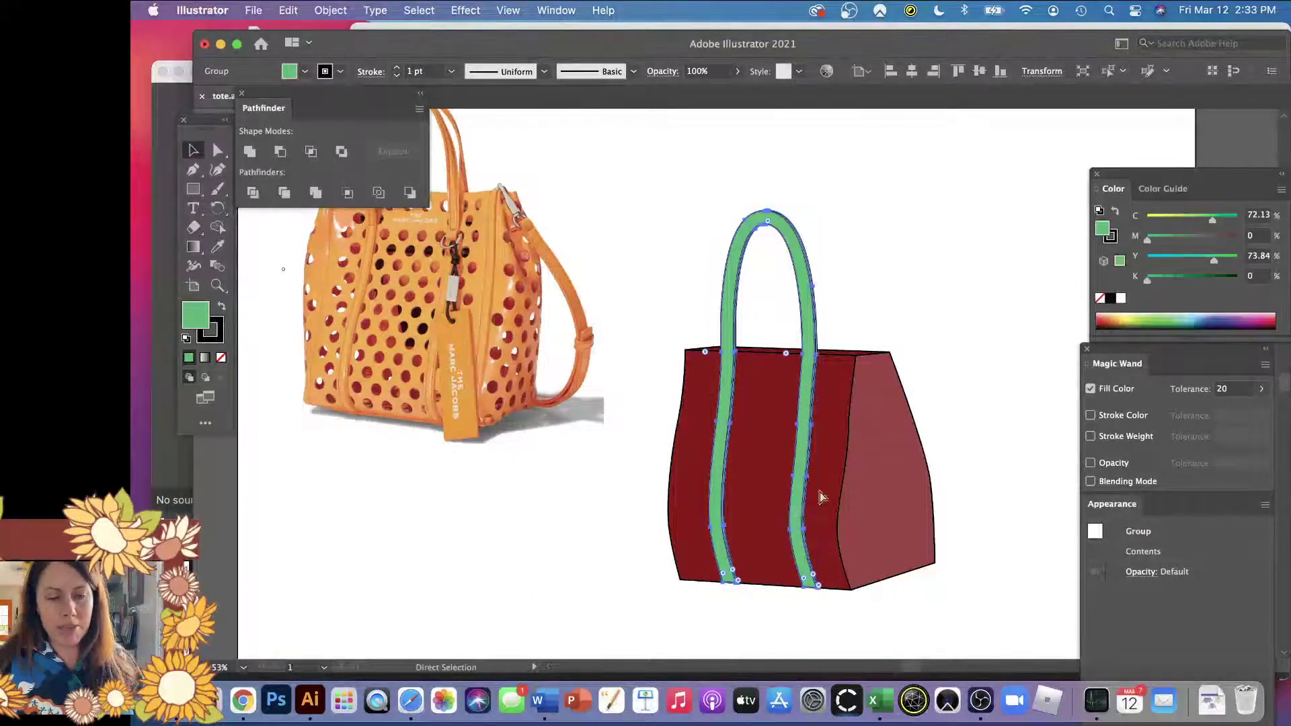
# - Place a copy of the handle group behind the bag and shift it slightly right to form the back handle
pyautogui.click(926, 311)
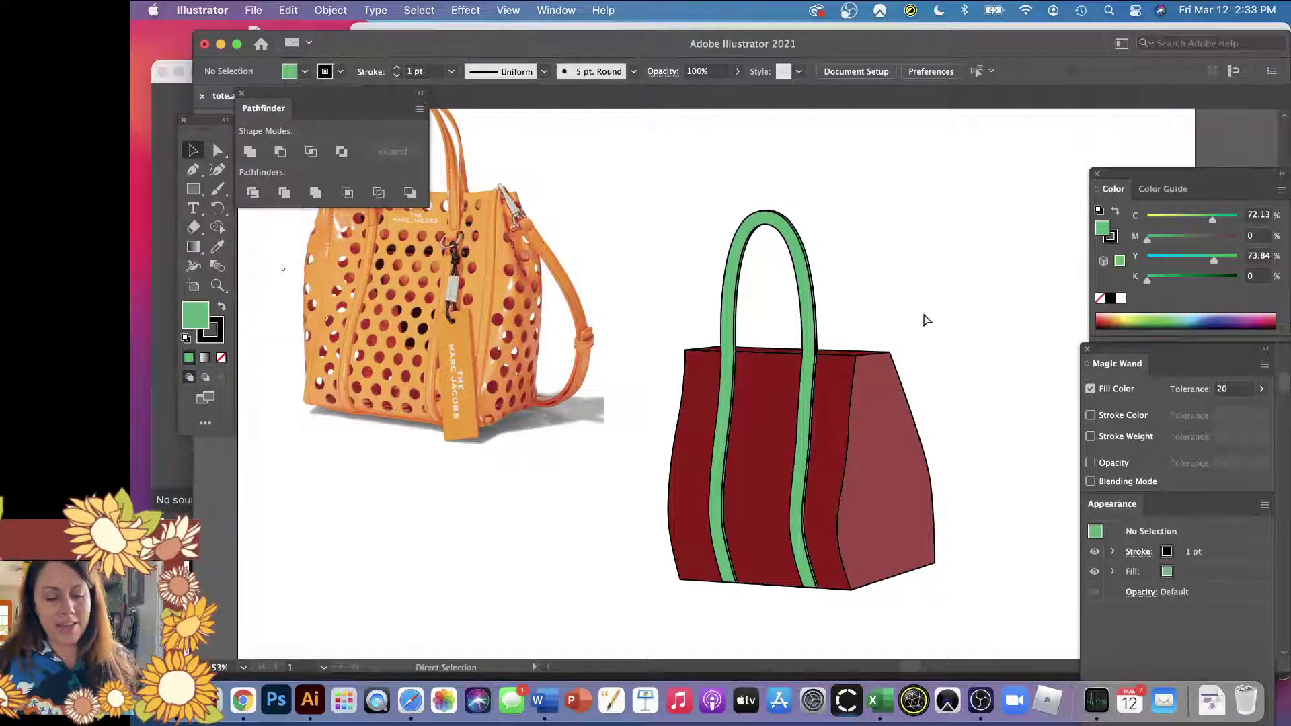
pyautogui.hotkey('ctrl', 'z')
pyautogui.hotkey('alt', 'Right')
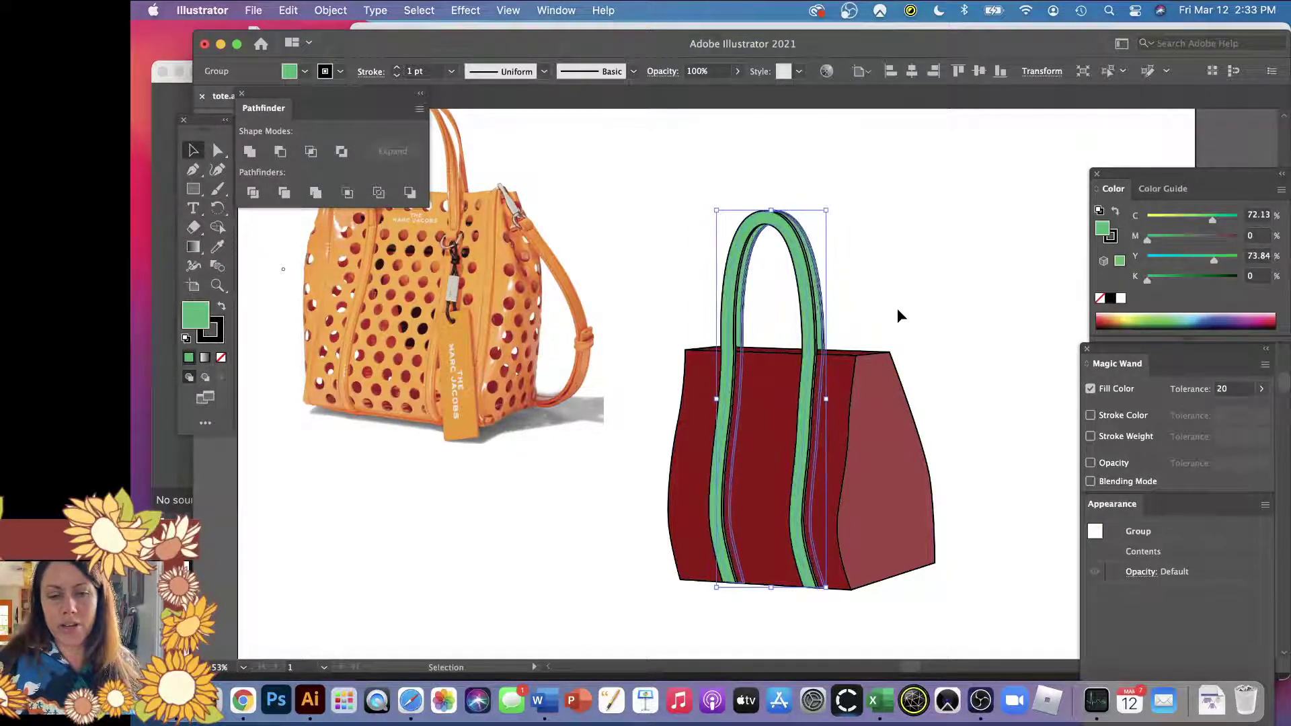
pyautogui.press('Right')
pyautogui.press('Right')
pyautogui.press('Right')
pyautogui.press('Right')
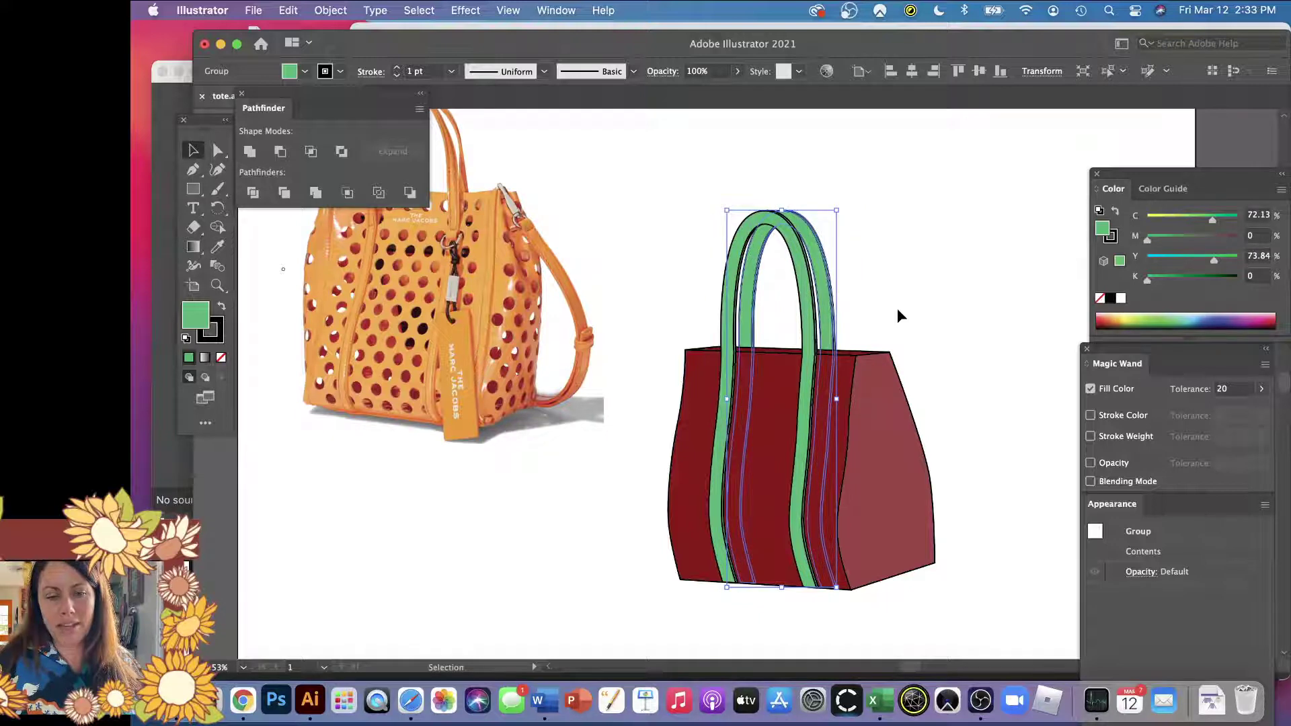
pyautogui.click(896, 316)
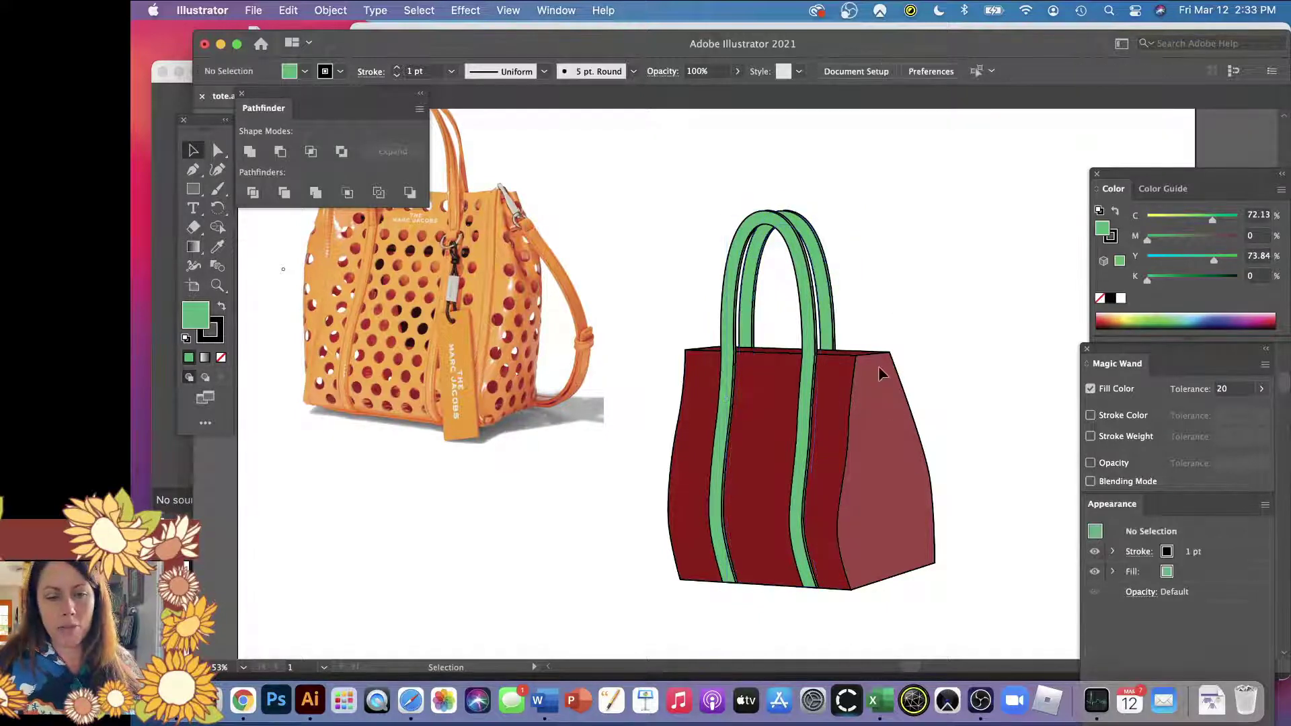
# - Draw a narrow teardrop-shaped fold with the Pen tool near the top of the bag's side panel
pyautogui.press('p')
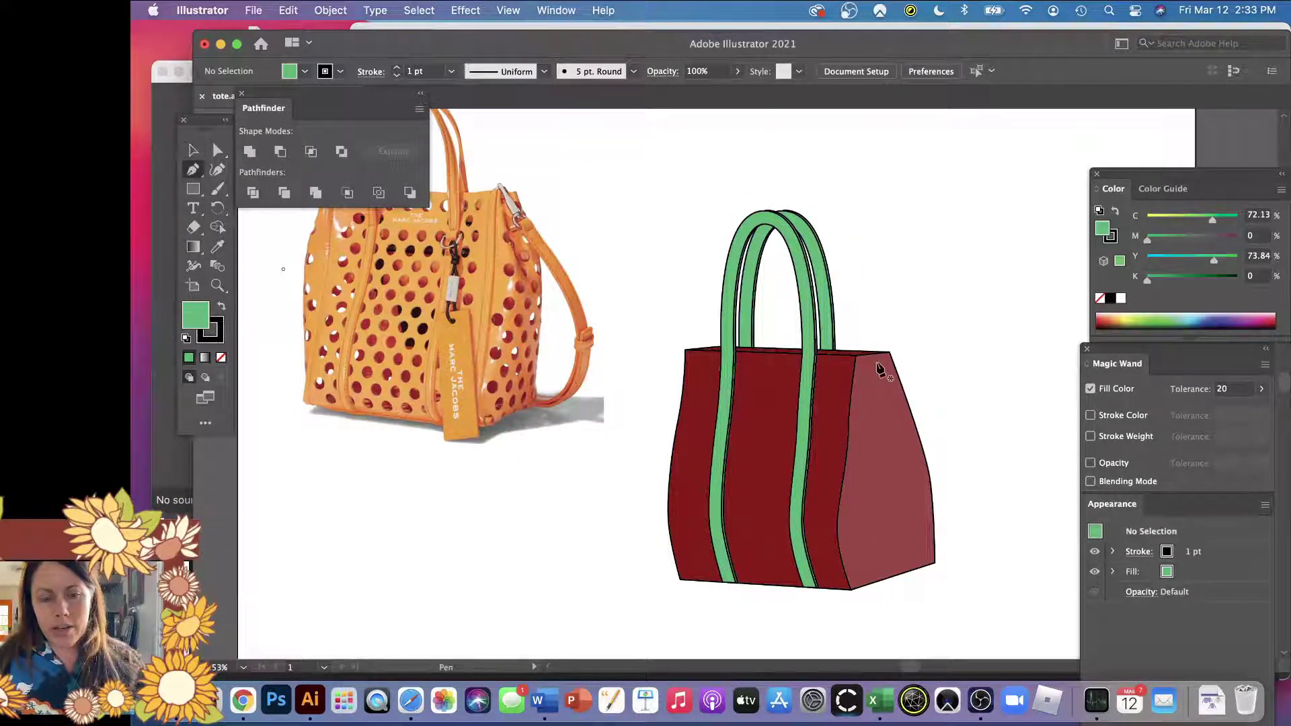
pyautogui.click(875, 361)
pyautogui.moveTo(885, 433); pyautogui.dragTo(884, 399)
pyautogui.press('a')
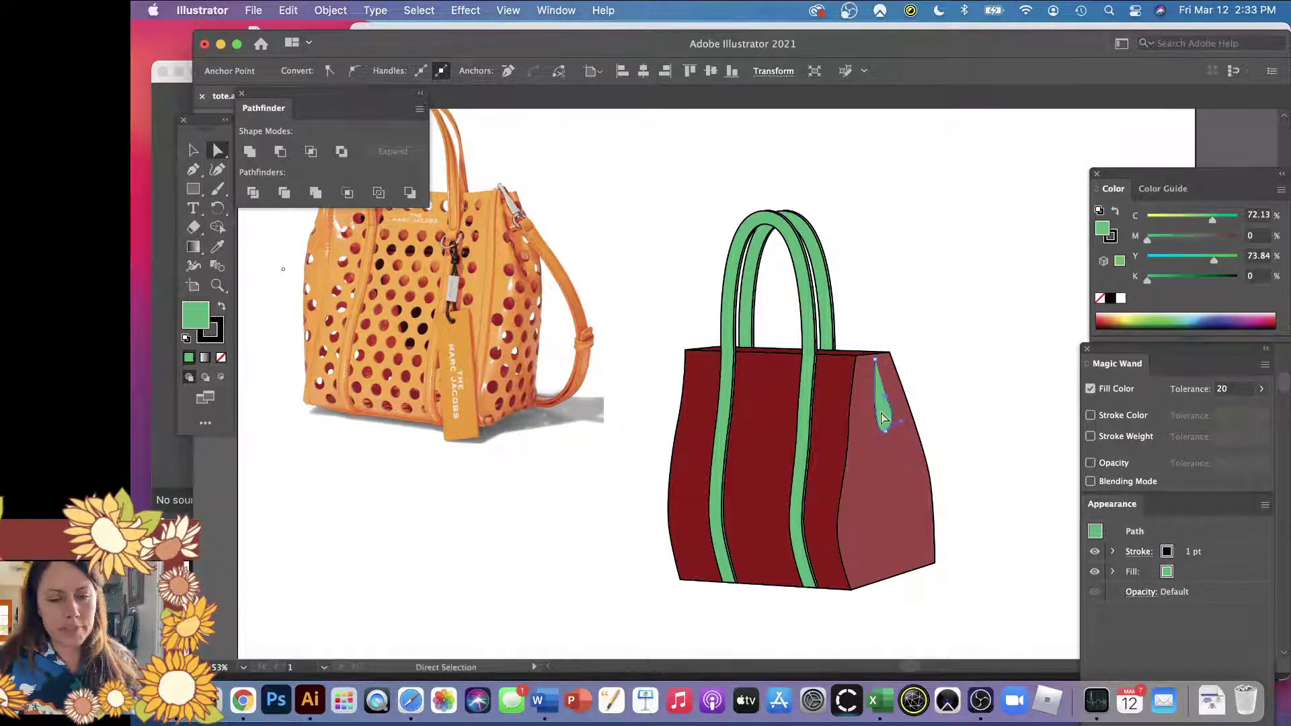
pyautogui.press('i')
pyautogui.press('a')
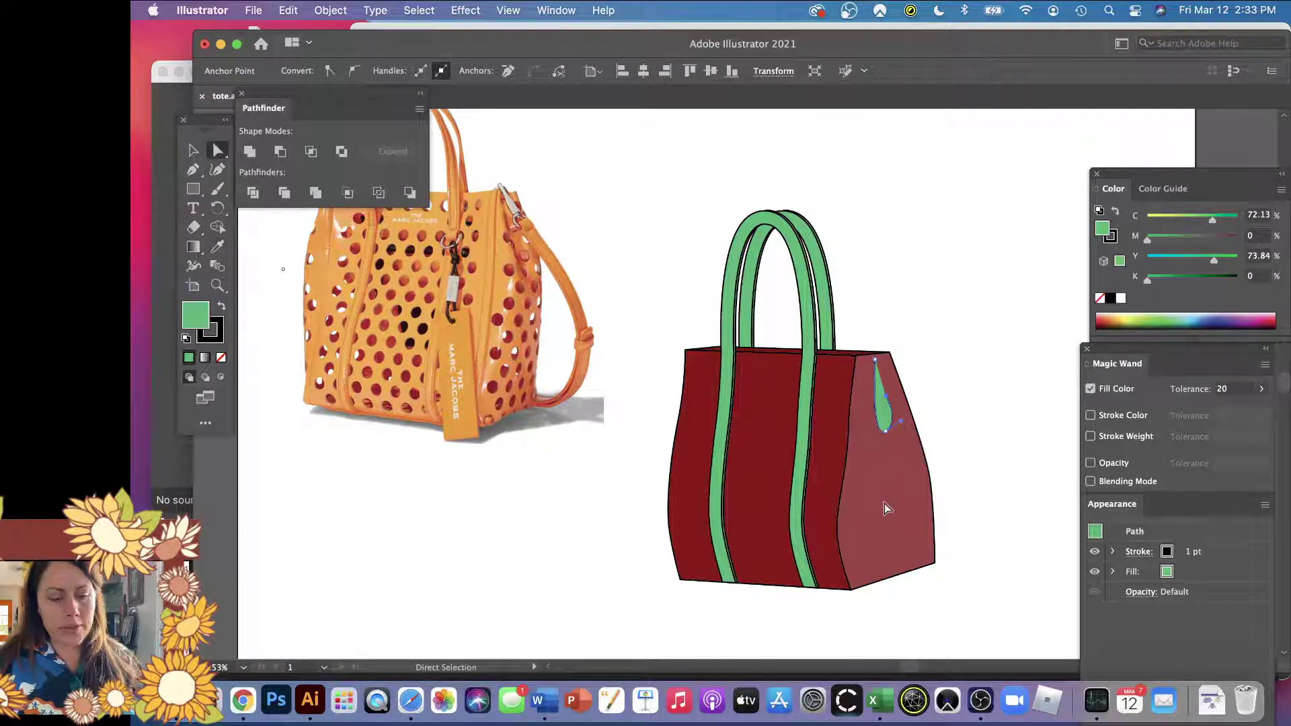
pyautogui.press('super+shift+a')
# - Unlock all objects and give the bag's side panel the same dark red fill as the front panel
pyautogui.click(342, 10)
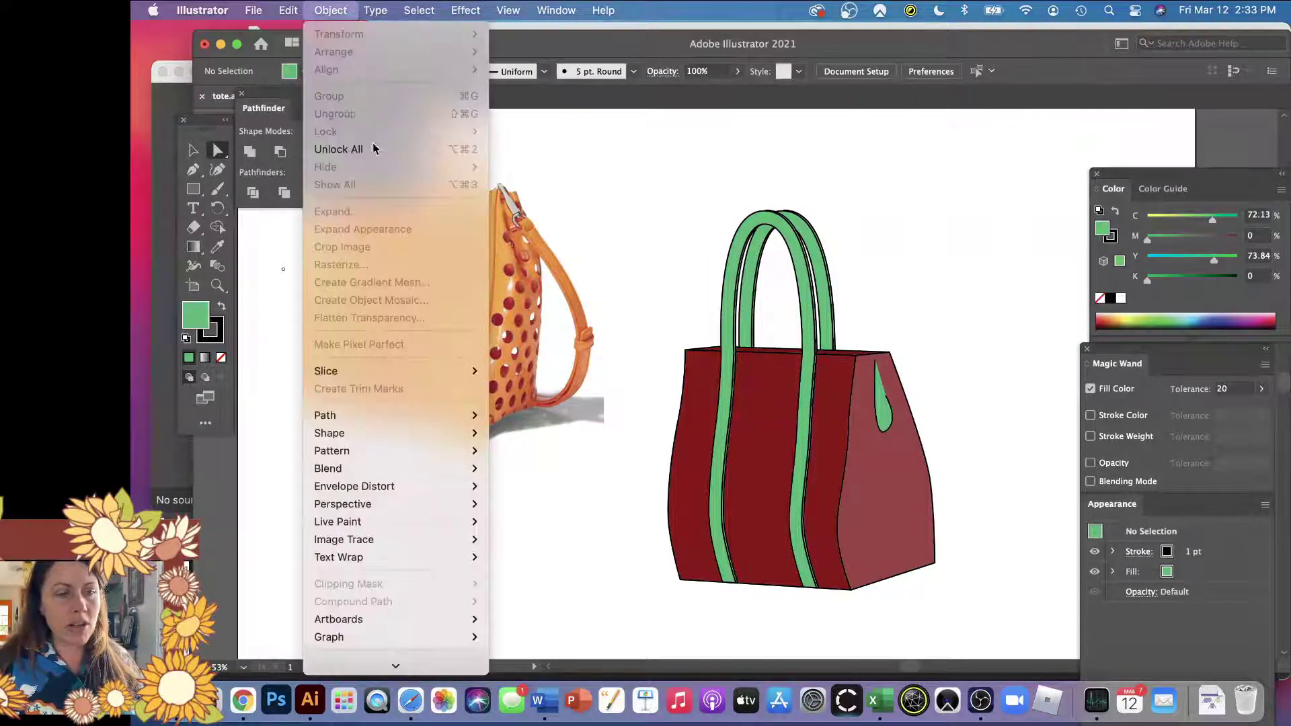
pyautogui.click(374, 144)
pyautogui.press('super+shift+a')
pyautogui.click(908, 492)
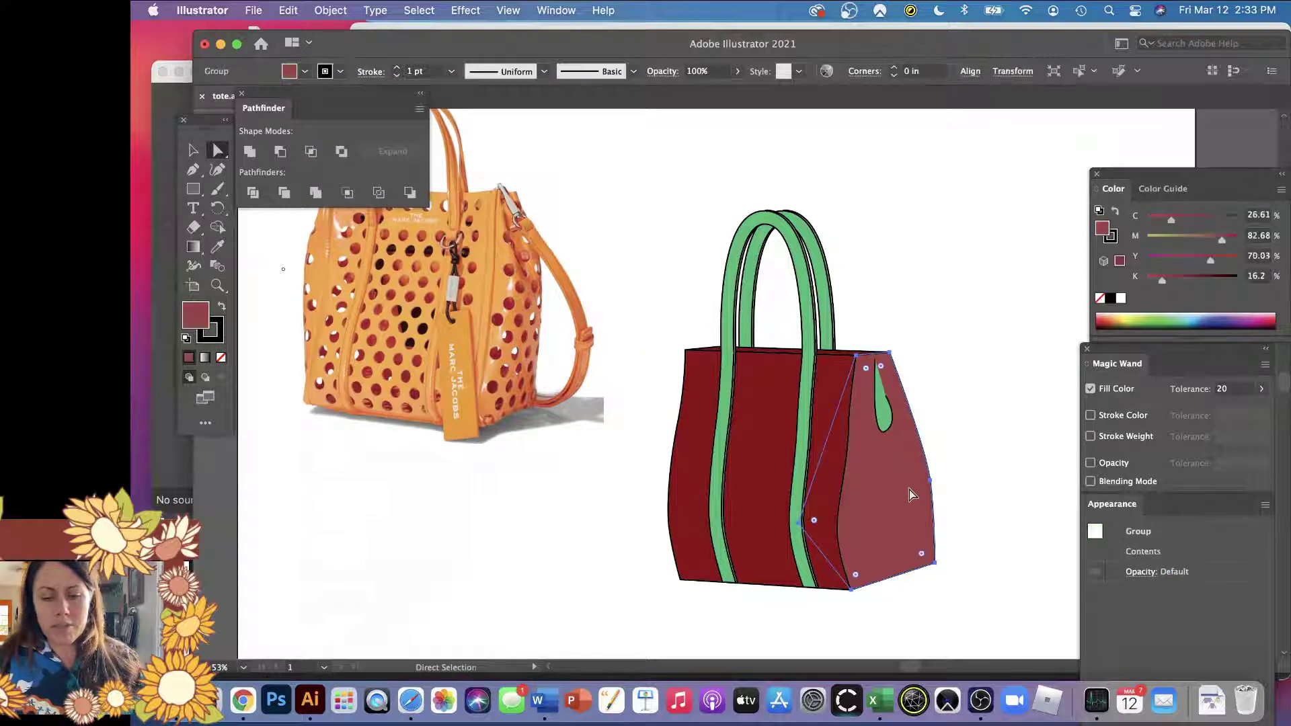
pyautogui.press('i')
pyautogui.click(835, 393)
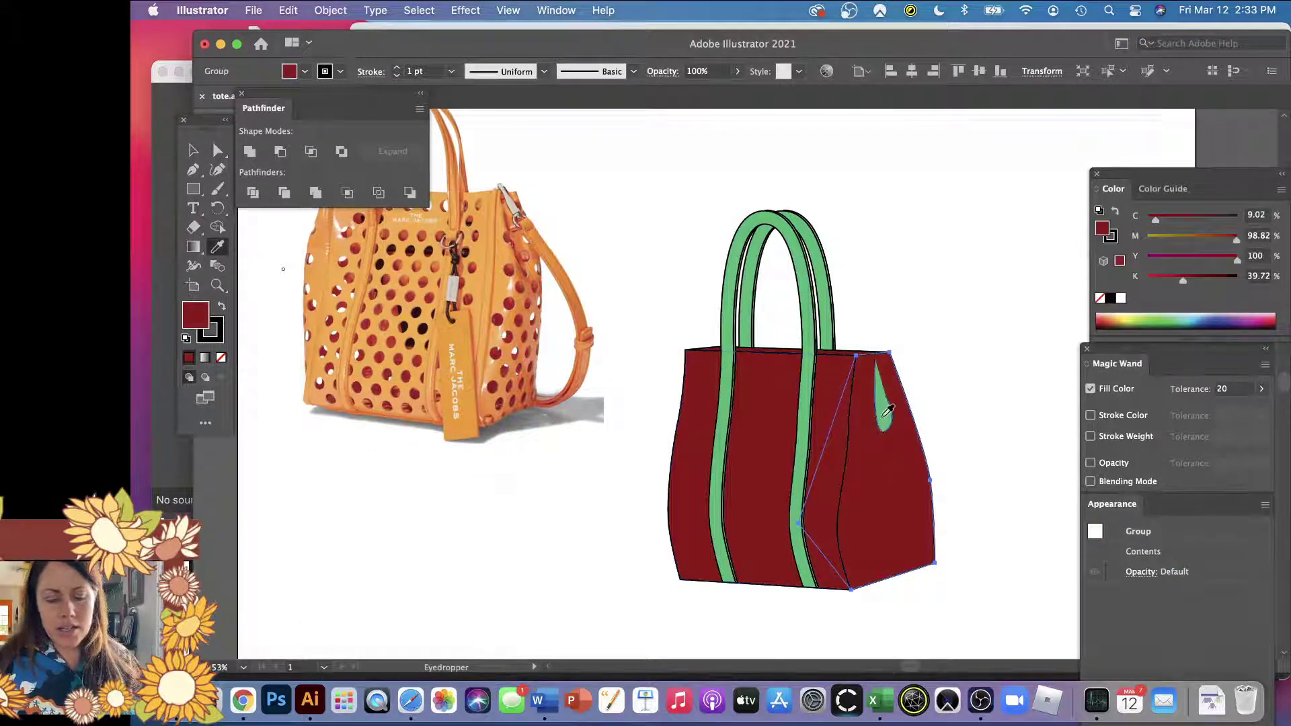
pyautogui.press('a')
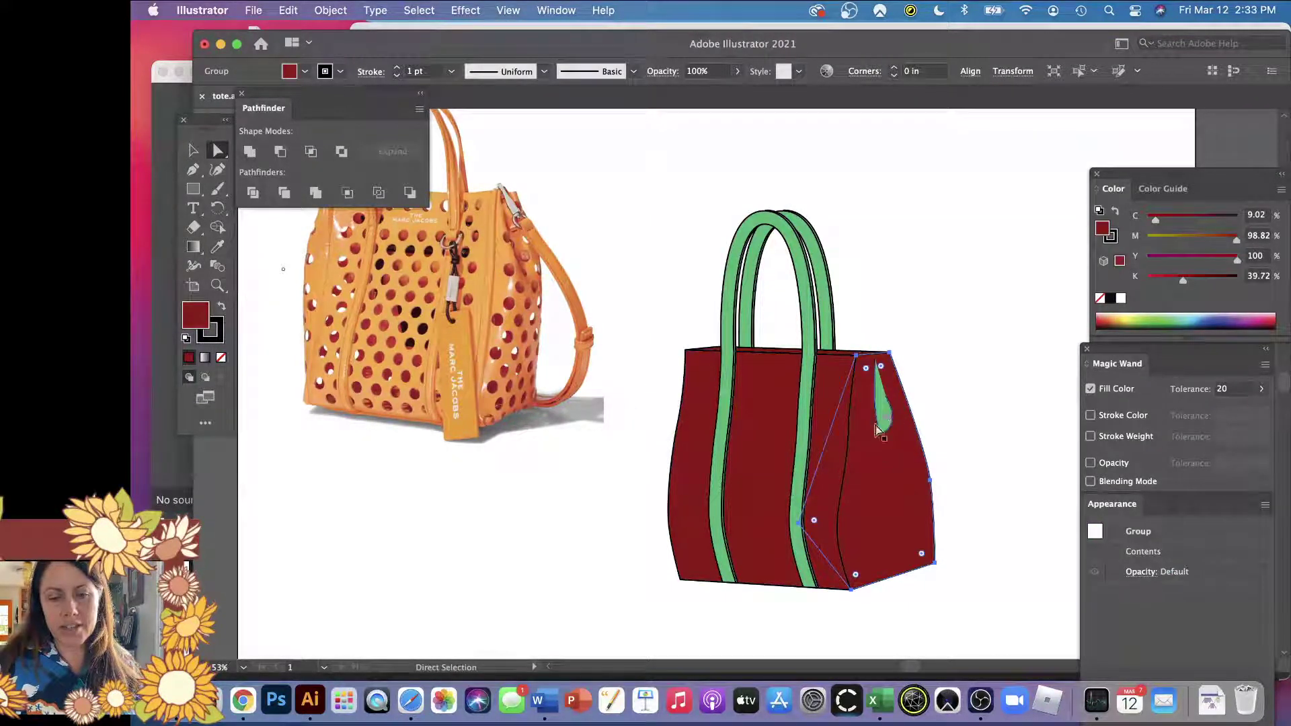
# - Fill the teardrop fold on the side panel with the darker red 600D0D
pyautogui.click(878, 429)
pyautogui.press('i')
pyautogui.click(912, 505)
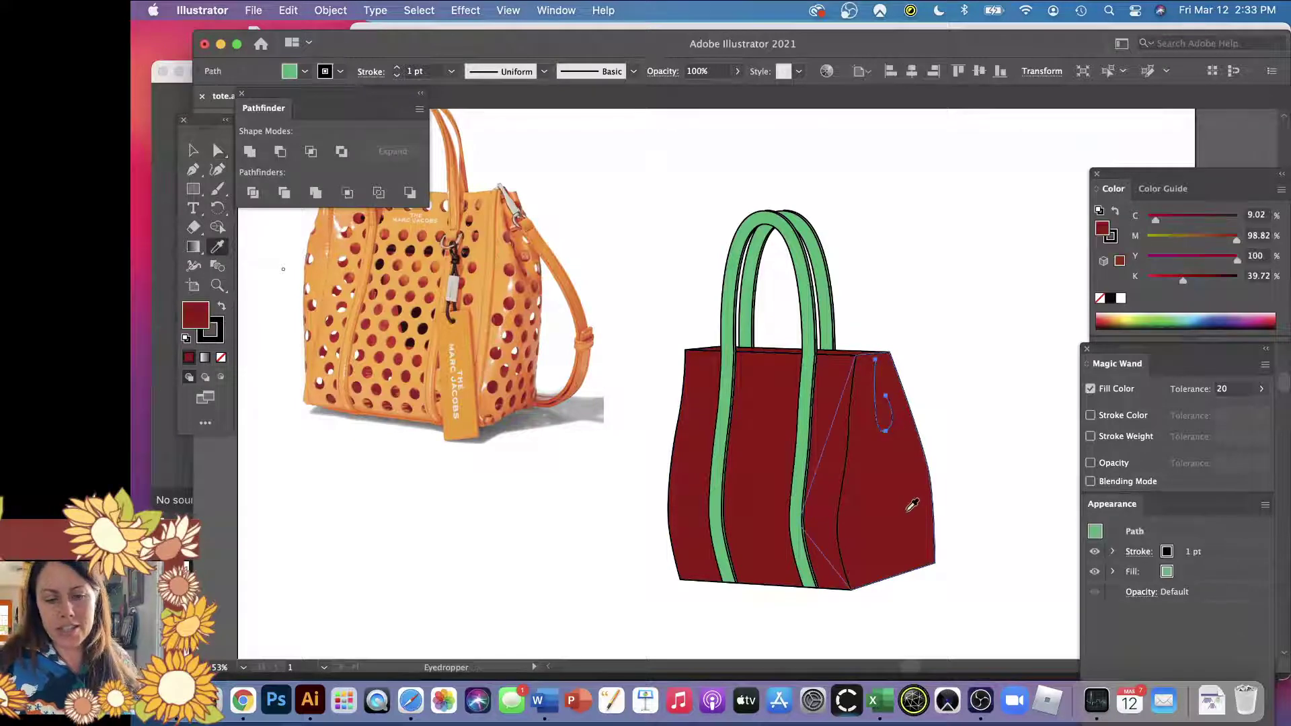
pyautogui.doubleClick(197, 314)
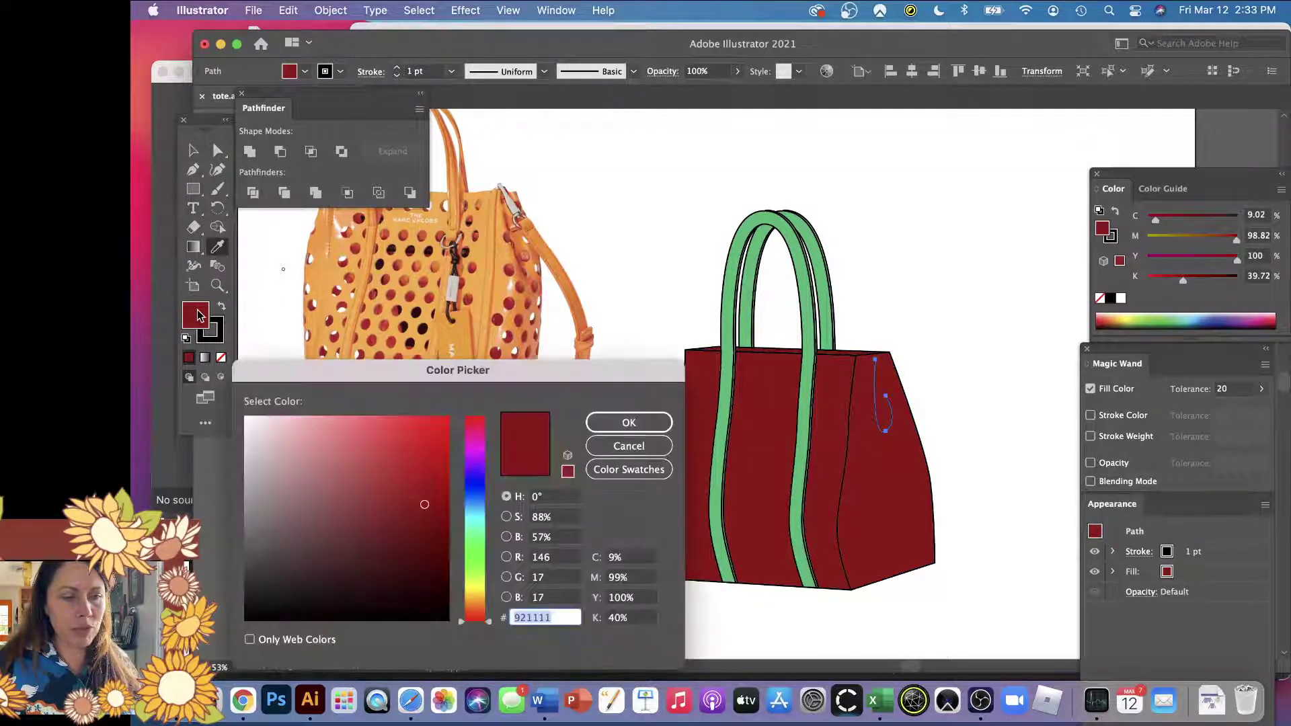
pyautogui.moveTo(417, 517); pyautogui.dragTo(422, 543)
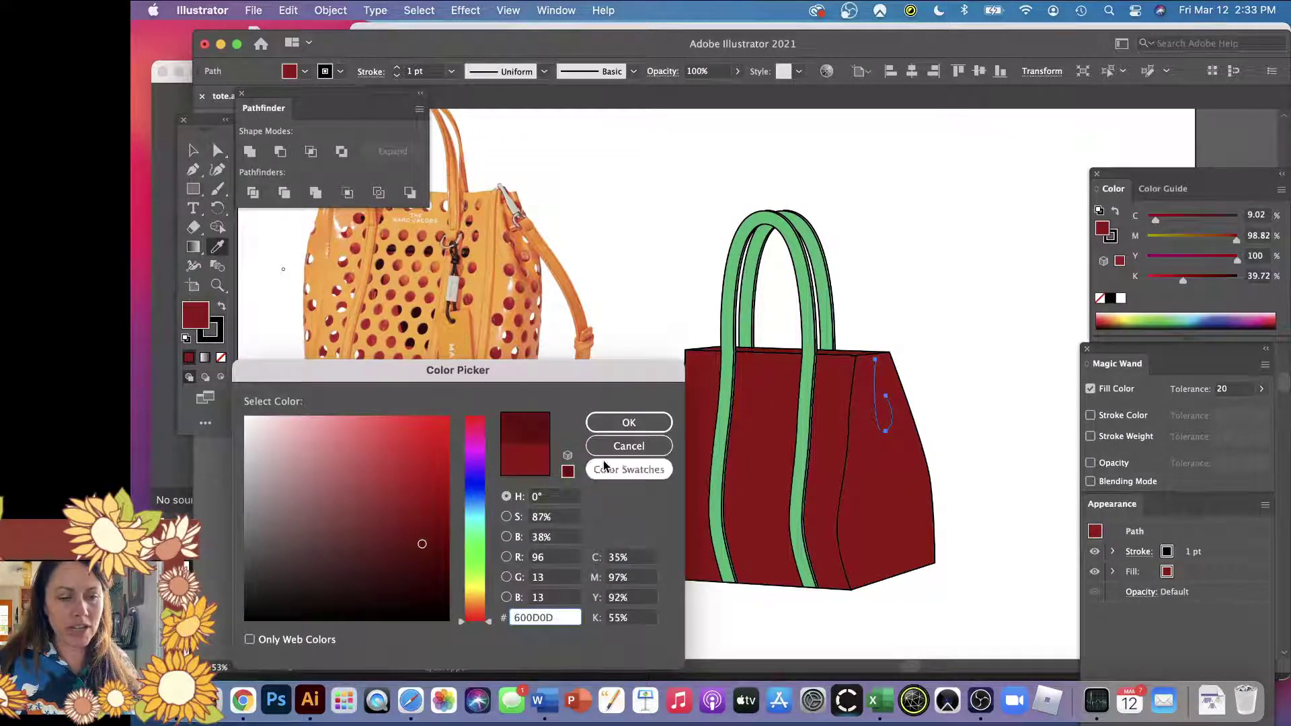
pyautogui.click(625, 423)
pyautogui.press('a')
pyautogui.click(669, 401)
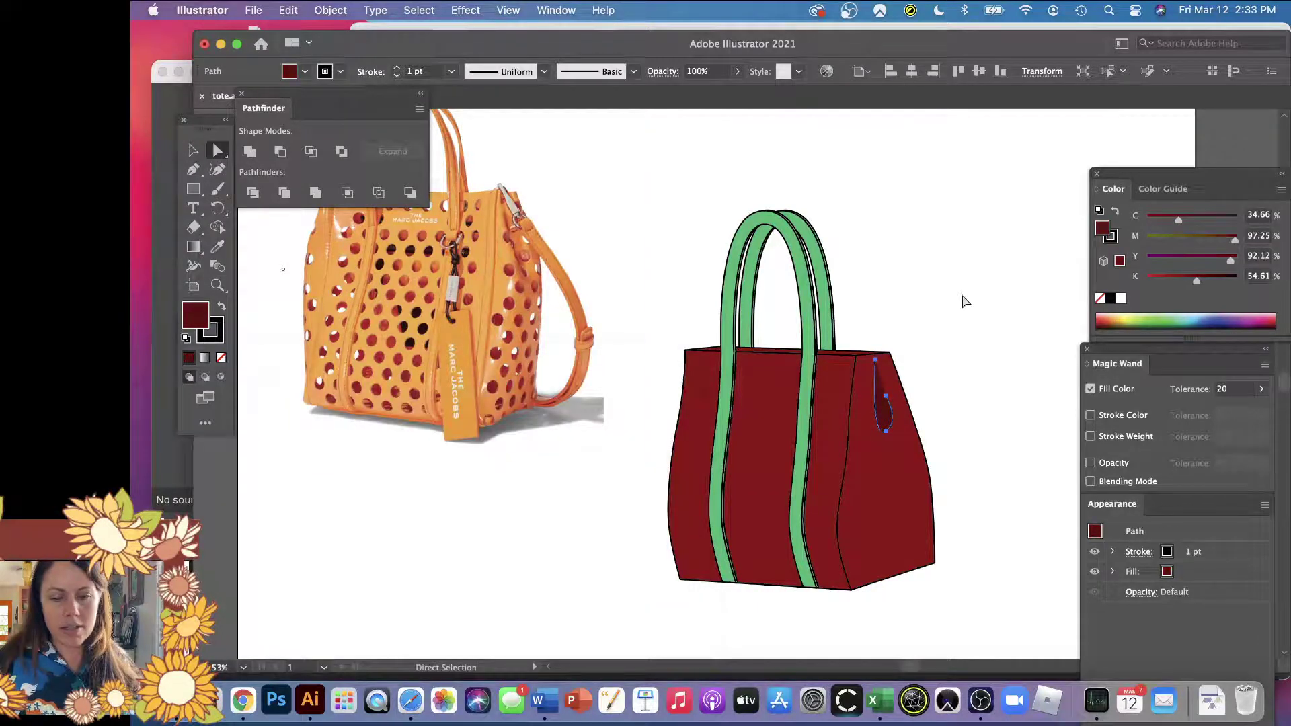
# - Move the teardrop fold's upper anchor point up to the bag's top edge
pyautogui.press('x')
pyautogui.scroll(5, 884, 357)
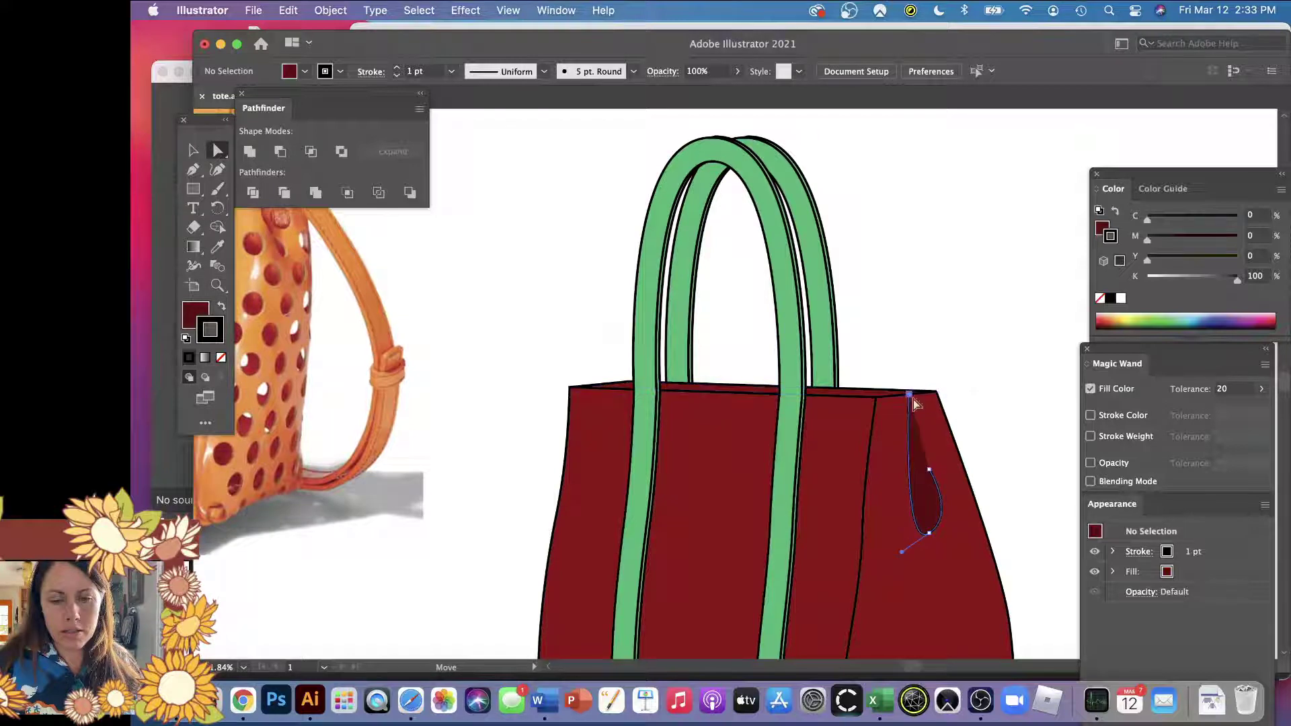
pyautogui.press('super+0')
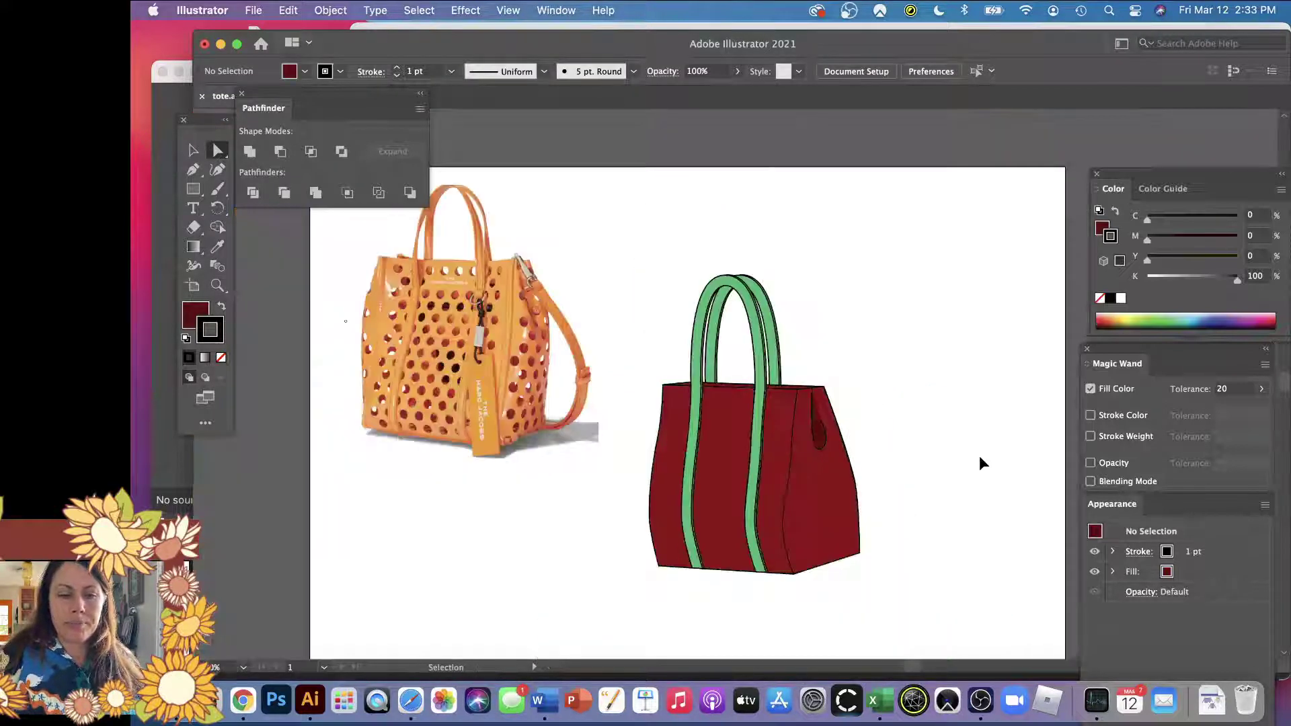
# - Move the reference photo up and left, partly off the artboard and away from the drawn bag
pyautogui.moveTo(823, 469); pyautogui.dragTo(843, 478)
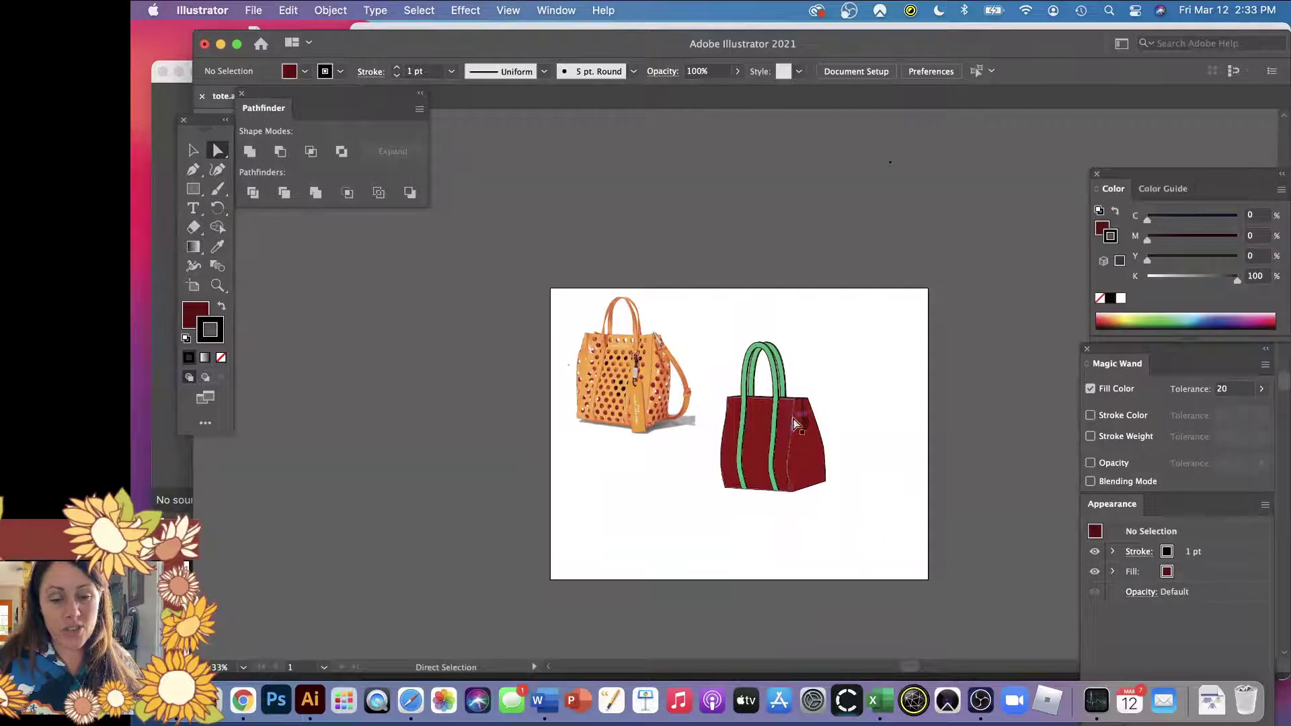
pyautogui.press('v')
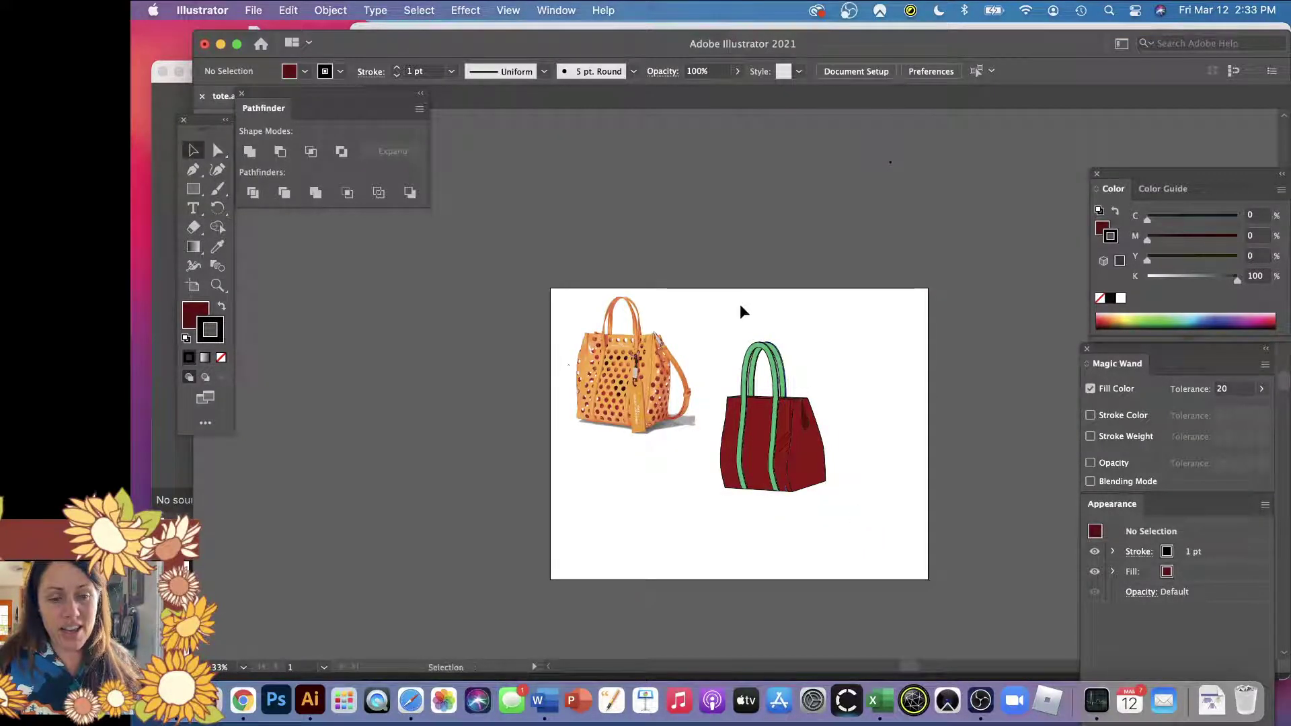
pyautogui.moveTo(640, 355); pyautogui.dragTo(617, 333)
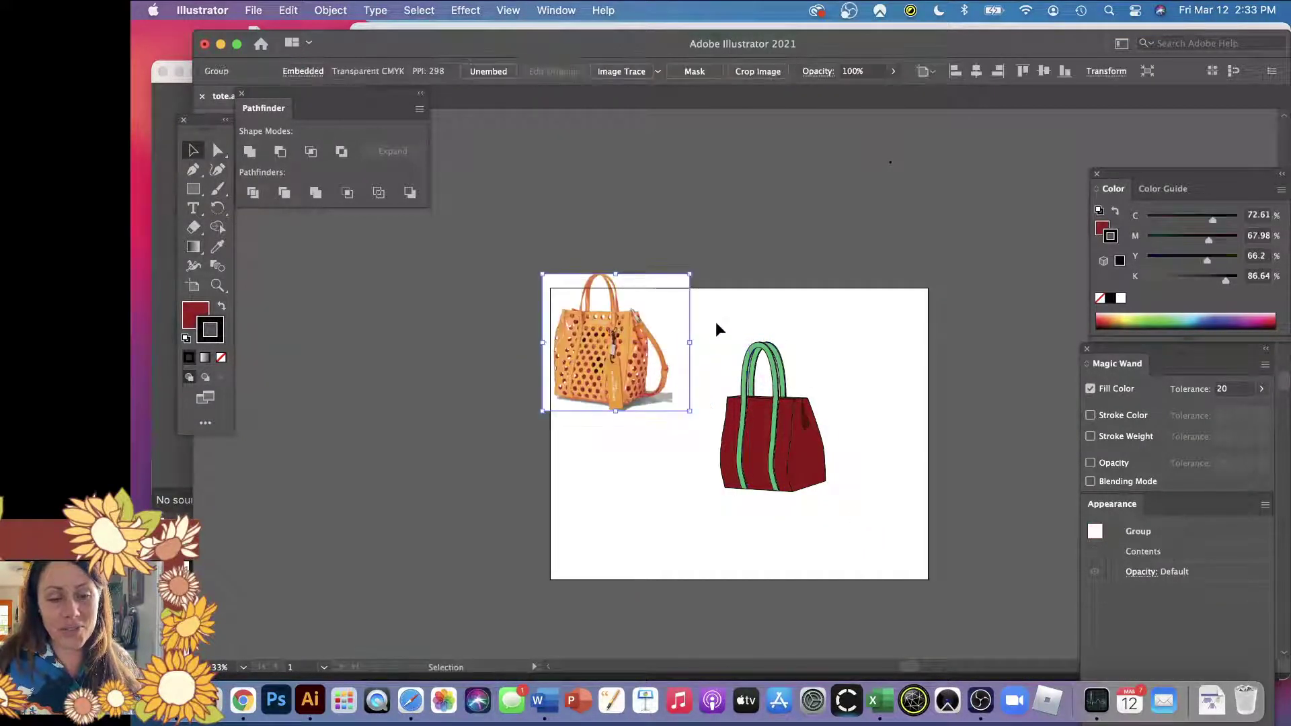
# - Select the whole drawn bag with its handles and rotate it slightly clockwise, to about 356°
pyautogui.moveTo(859, 511); pyautogui.dragTo(858, 334)
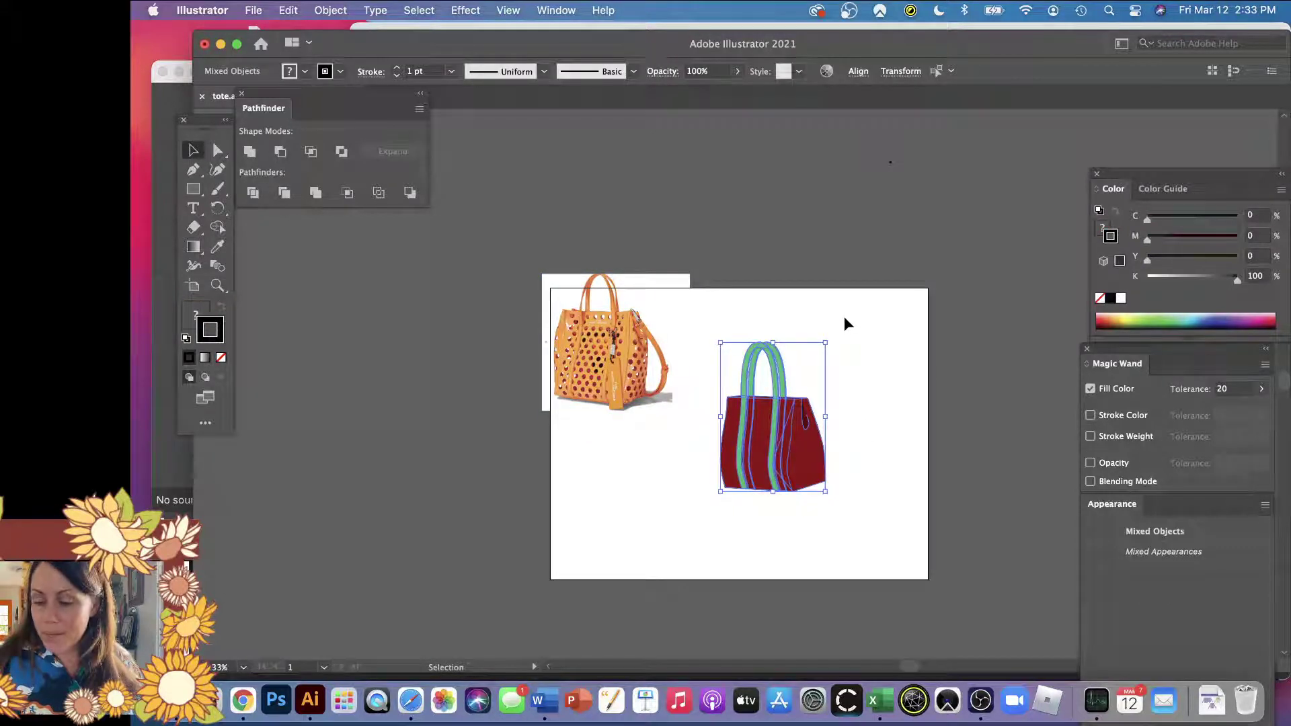
pyautogui.click(834, 331)
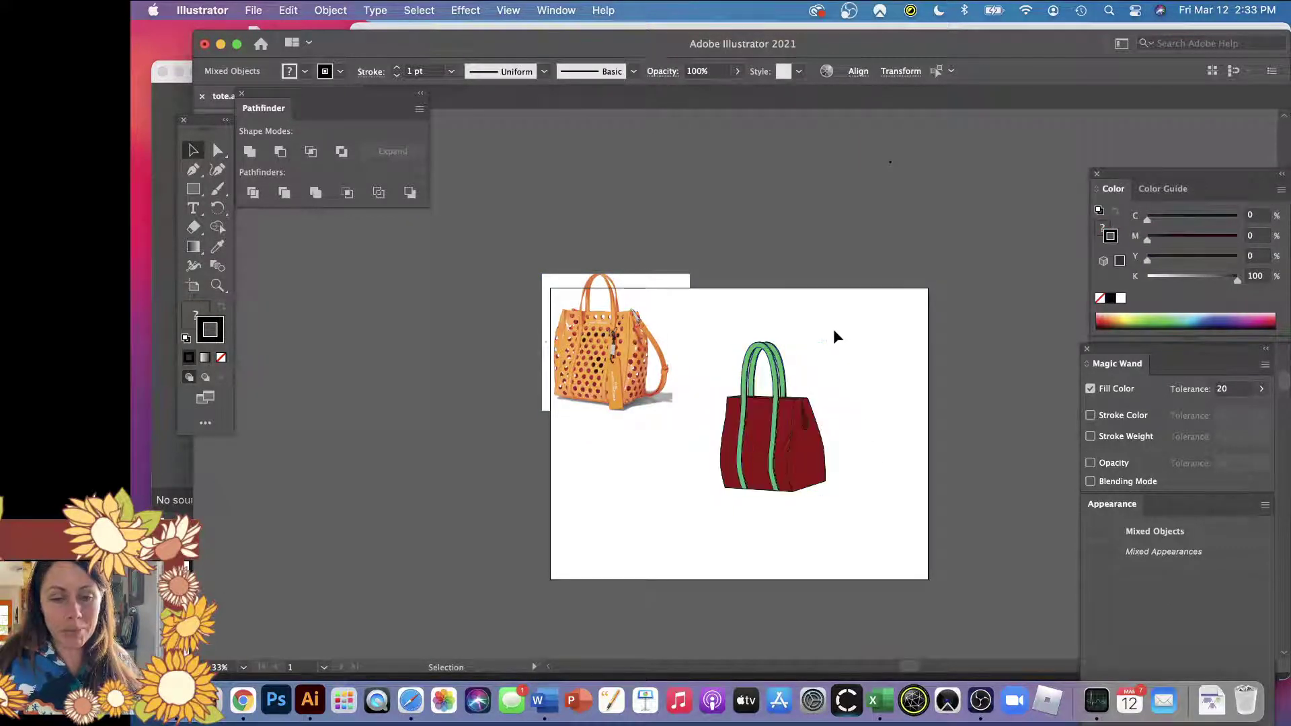
pyautogui.click(811, 402)
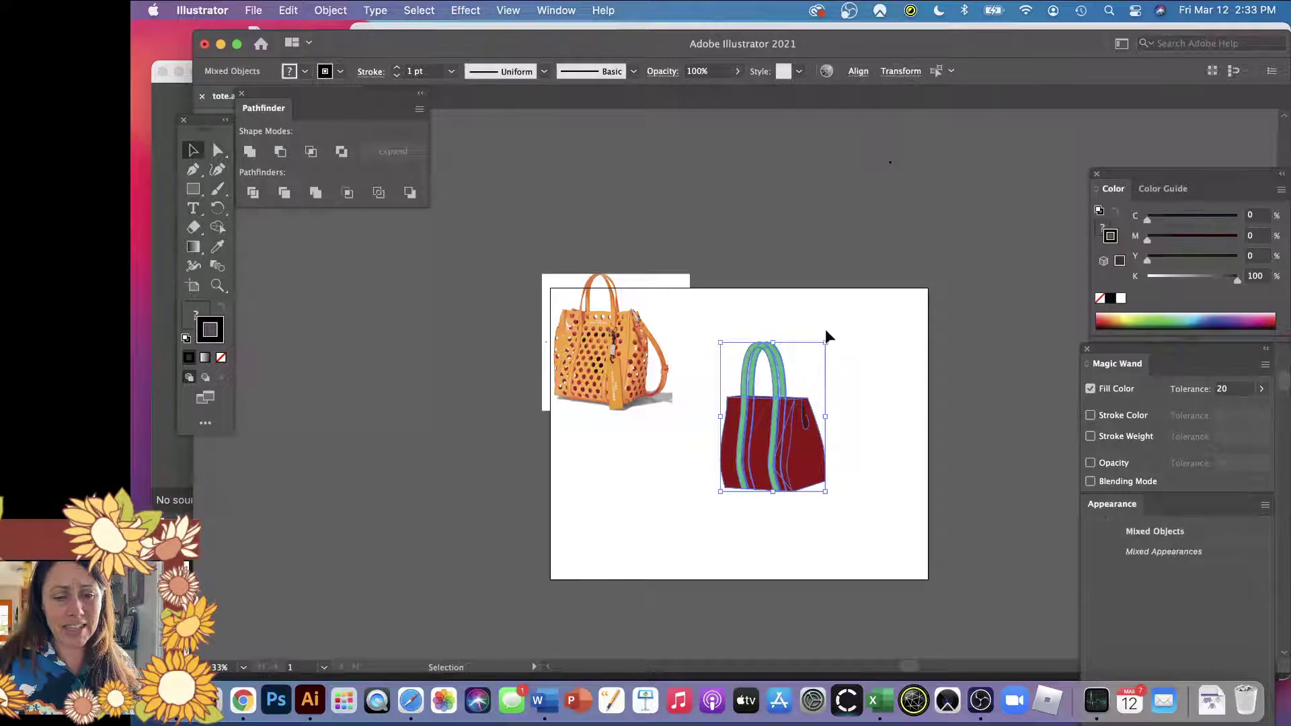
pyautogui.moveTo(830, 334); pyautogui.dragTo(836, 337)
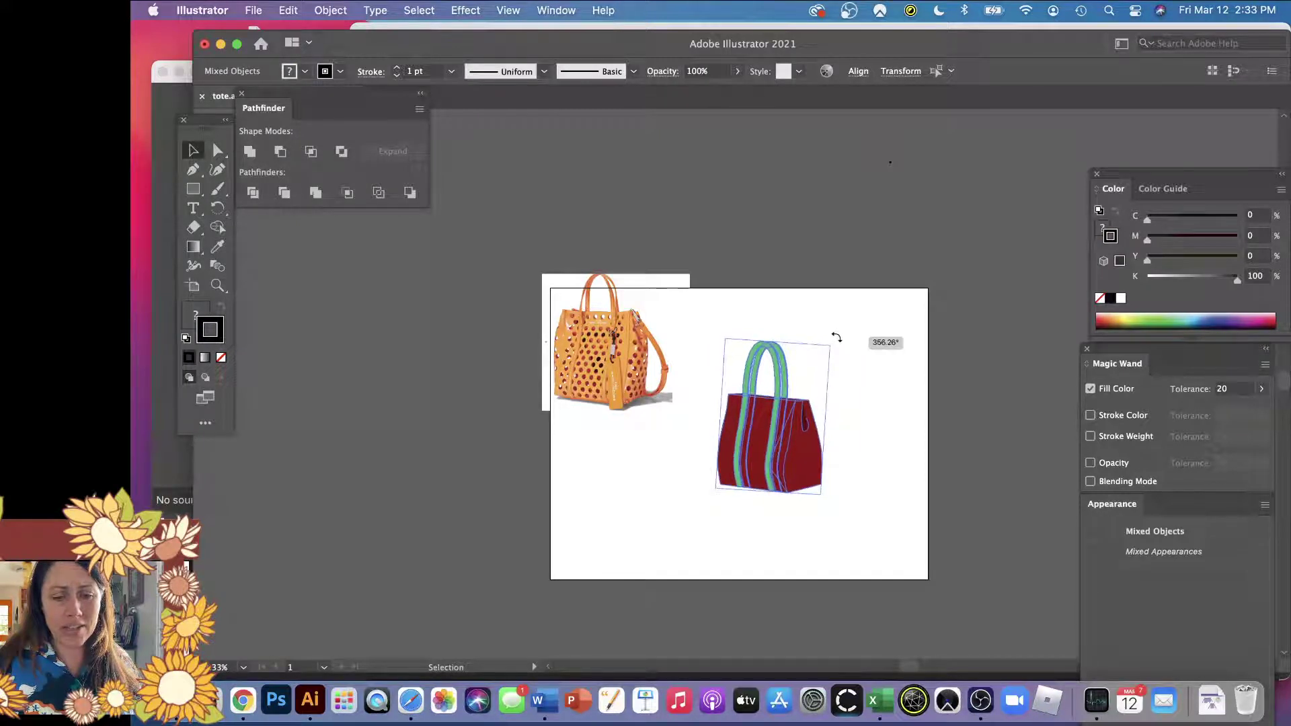
pyautogui.click(855, 369)
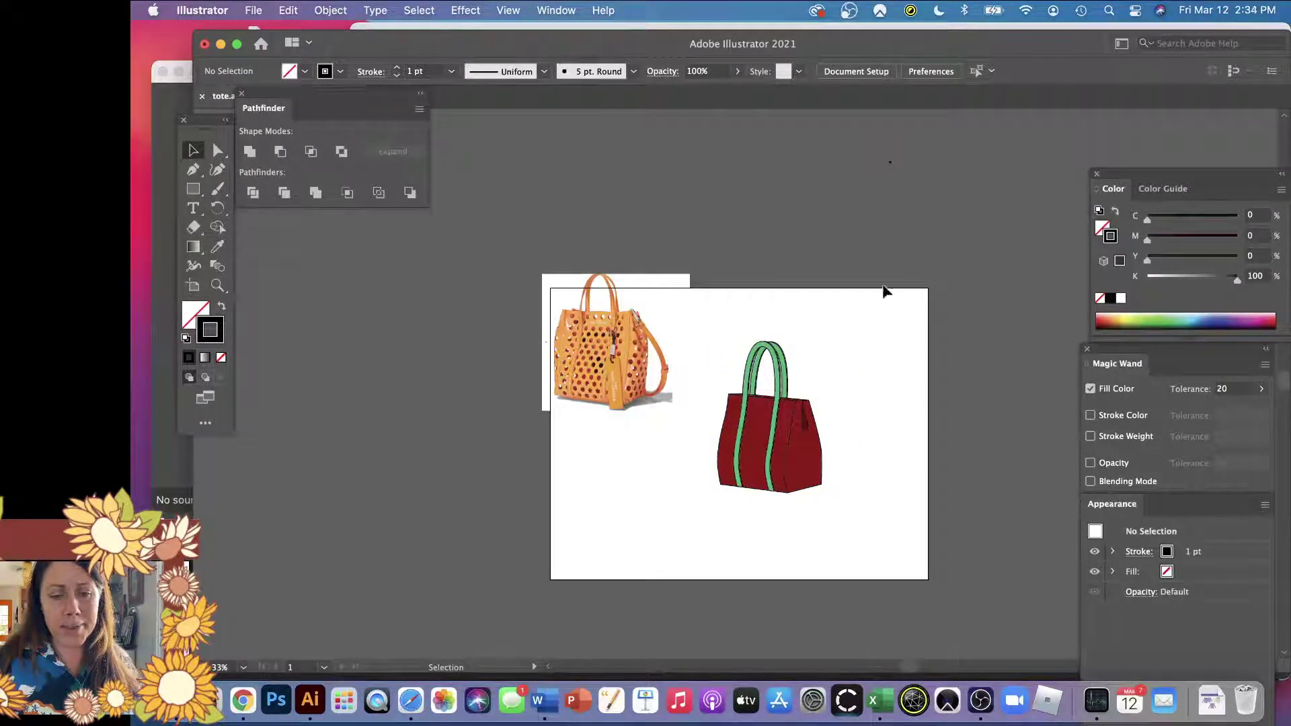
pyautogui.click(850, 10)
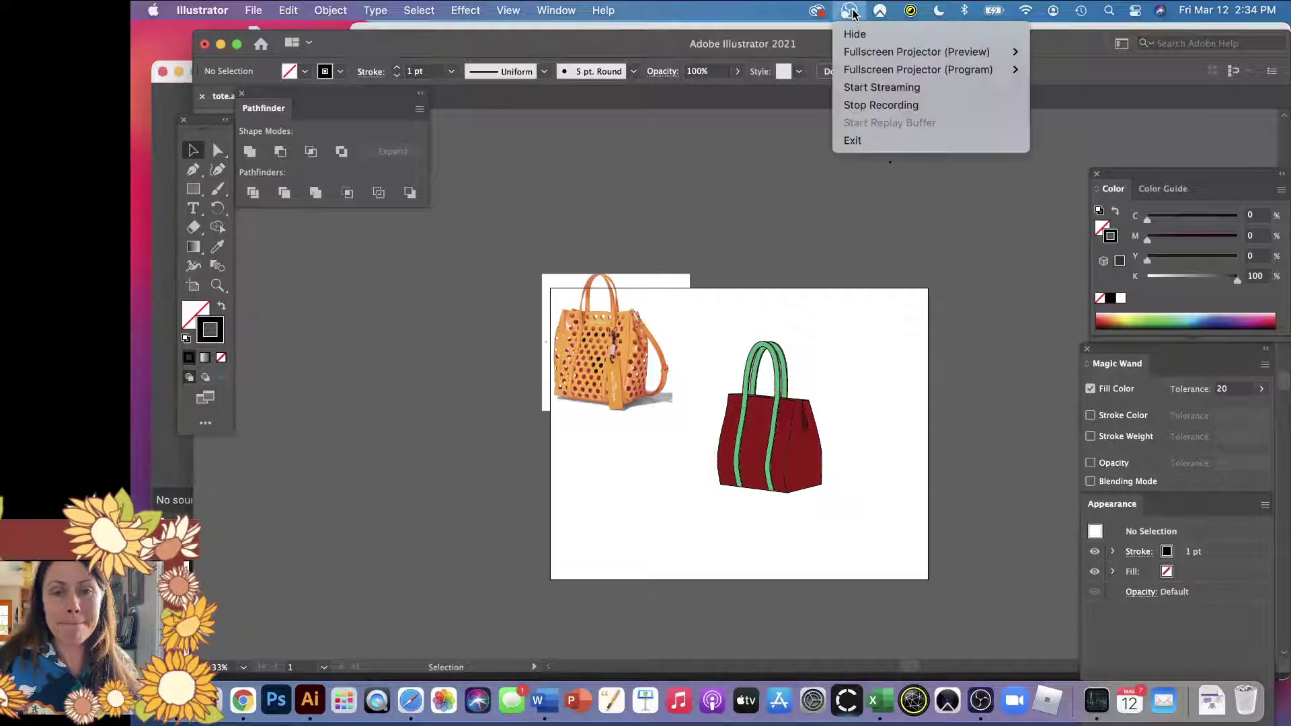